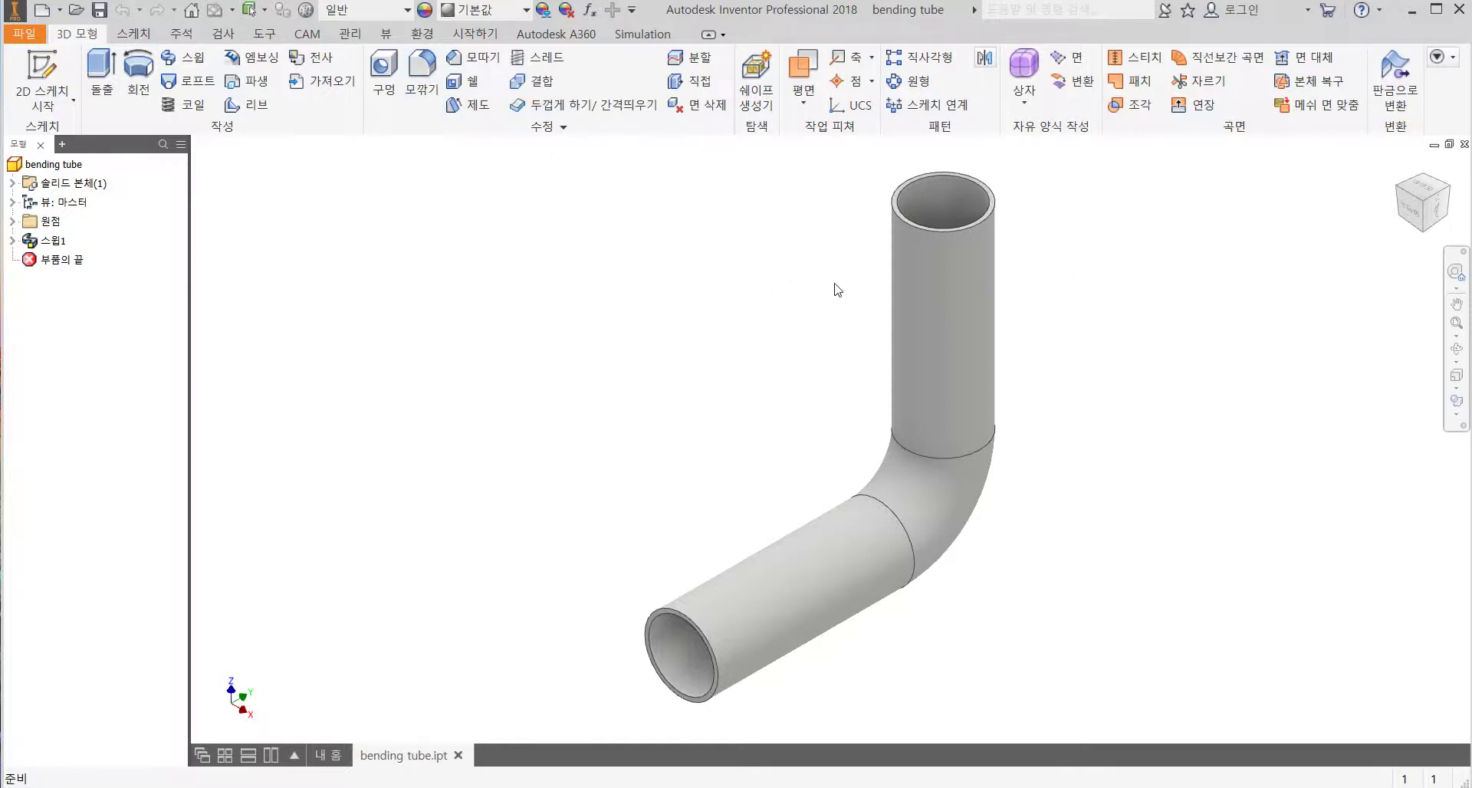
Send the active tube model to Autodesk CFD and start a new design study named bending tube1
left_click(642, 34)
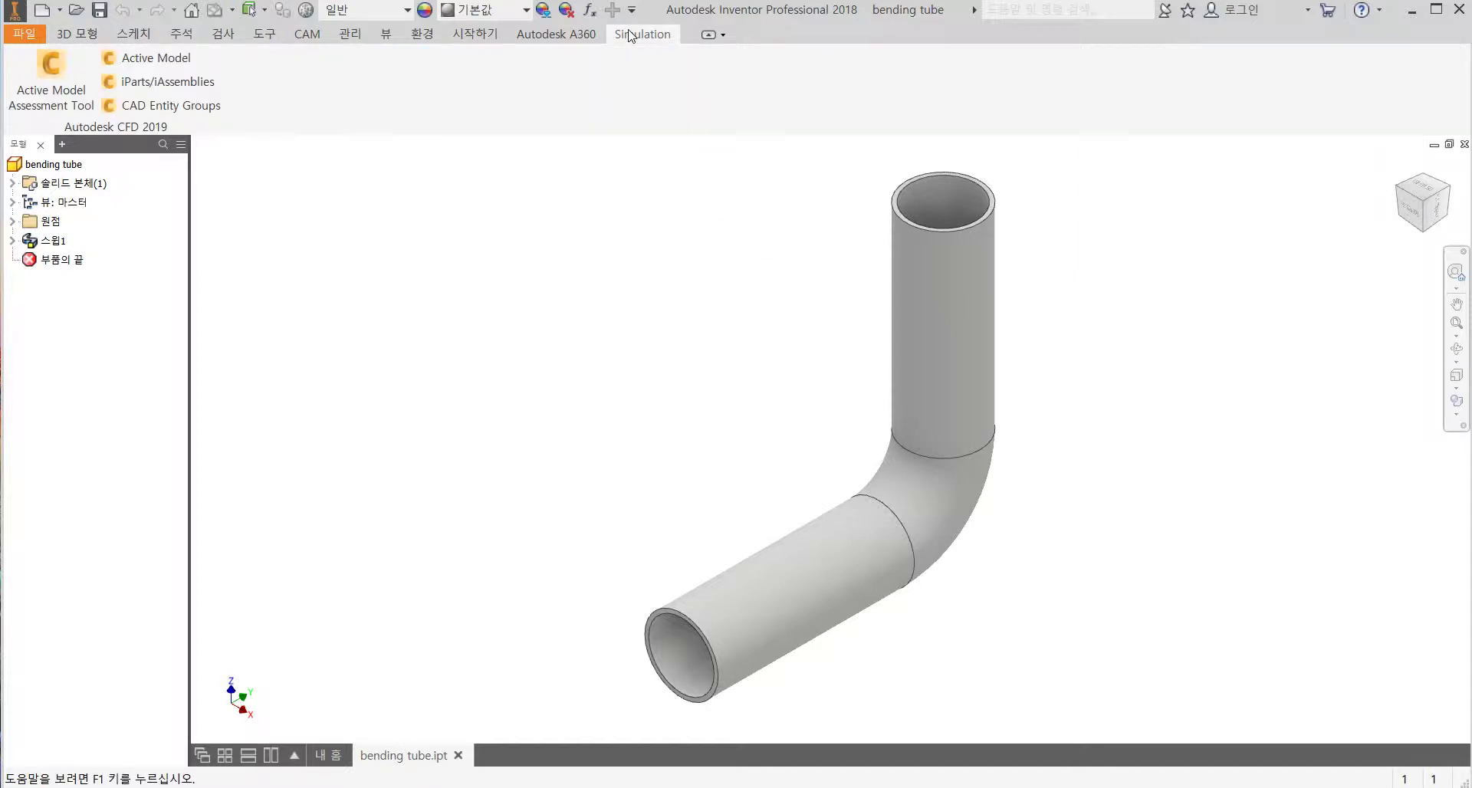
left_click(121, 59)
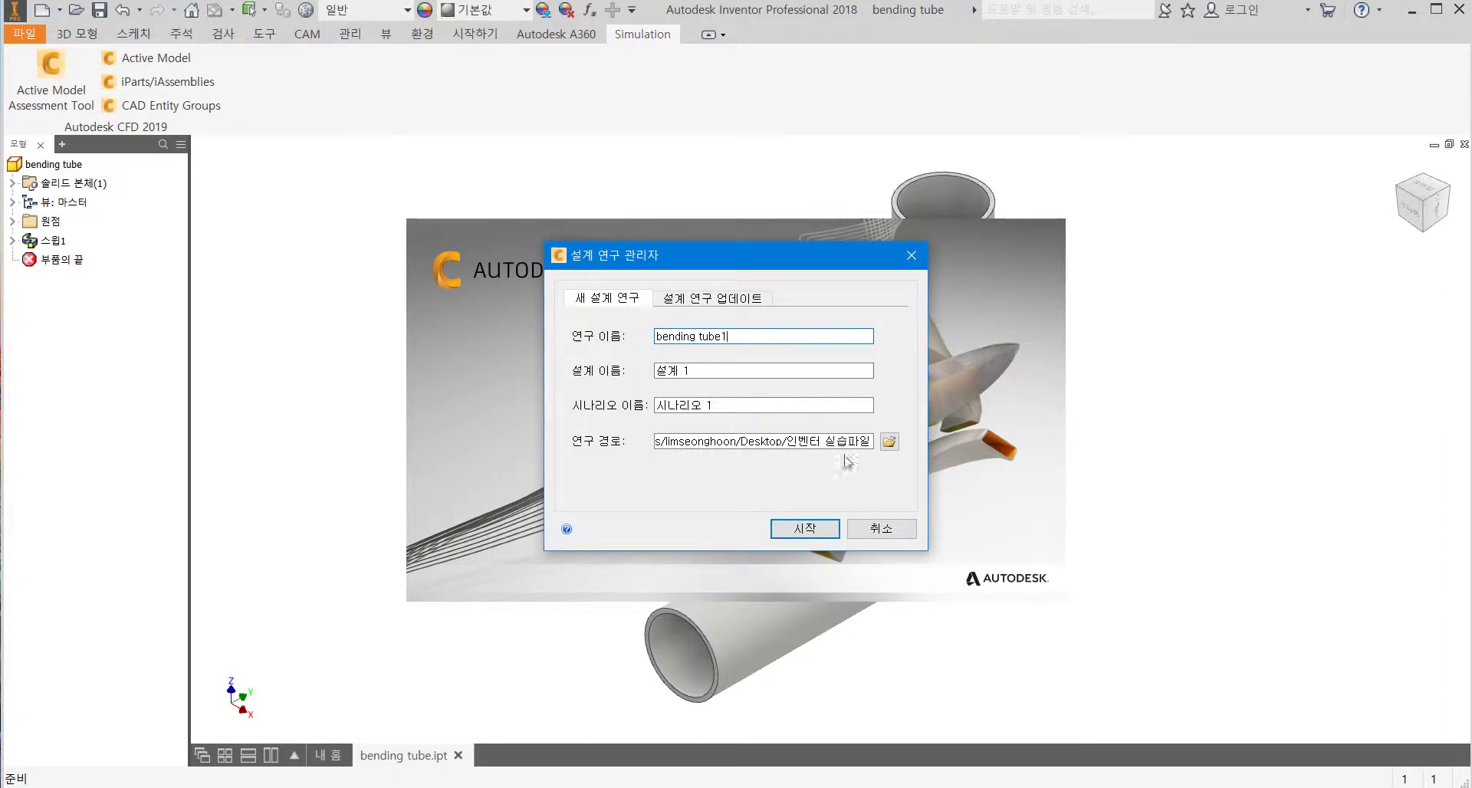
left_click(786, 527)
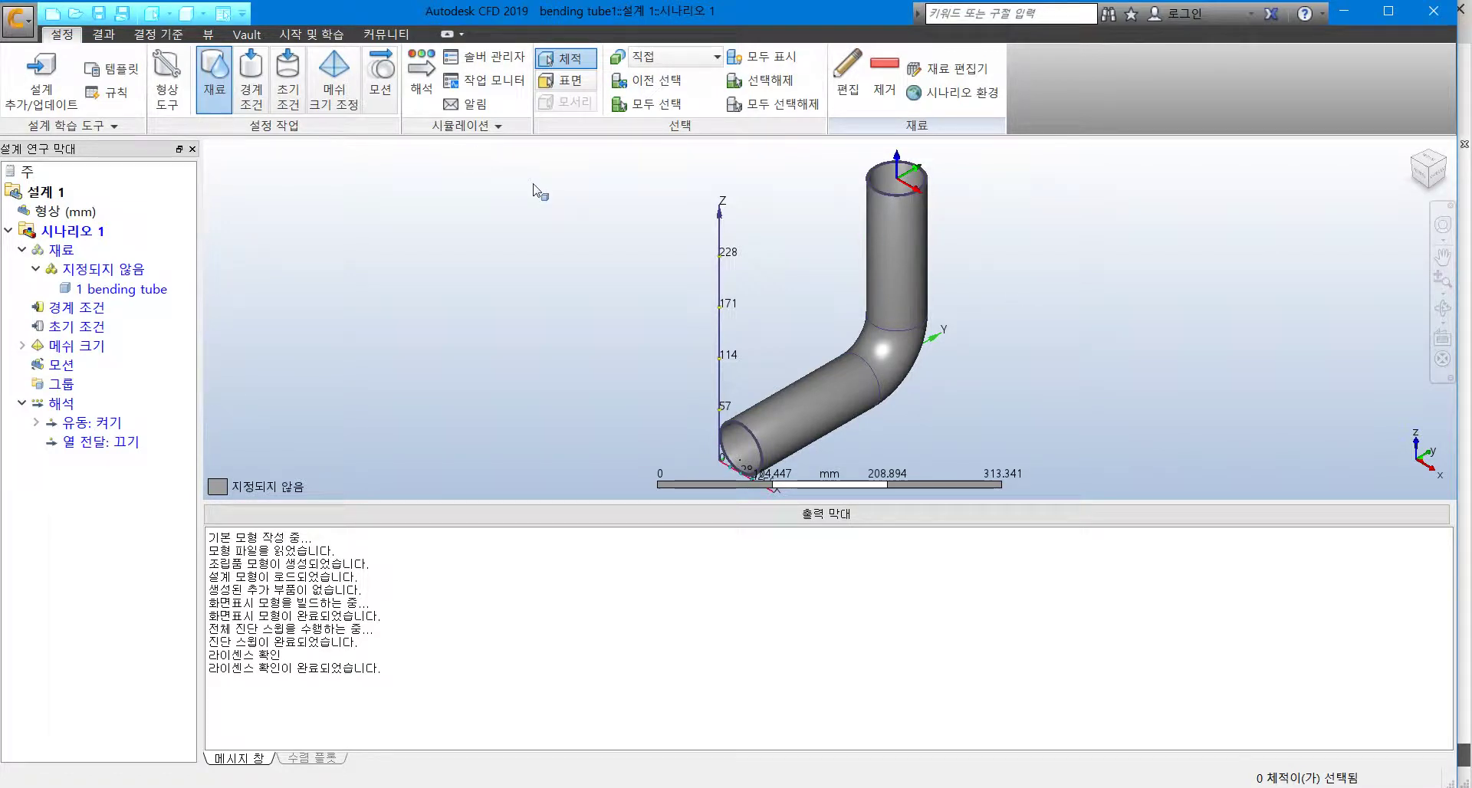
Cap the lower open end of the tube with an internal-volume surface built from its inner circular edge
left_click(176, 100)
left_click_drag(767, 123, 408, 101)
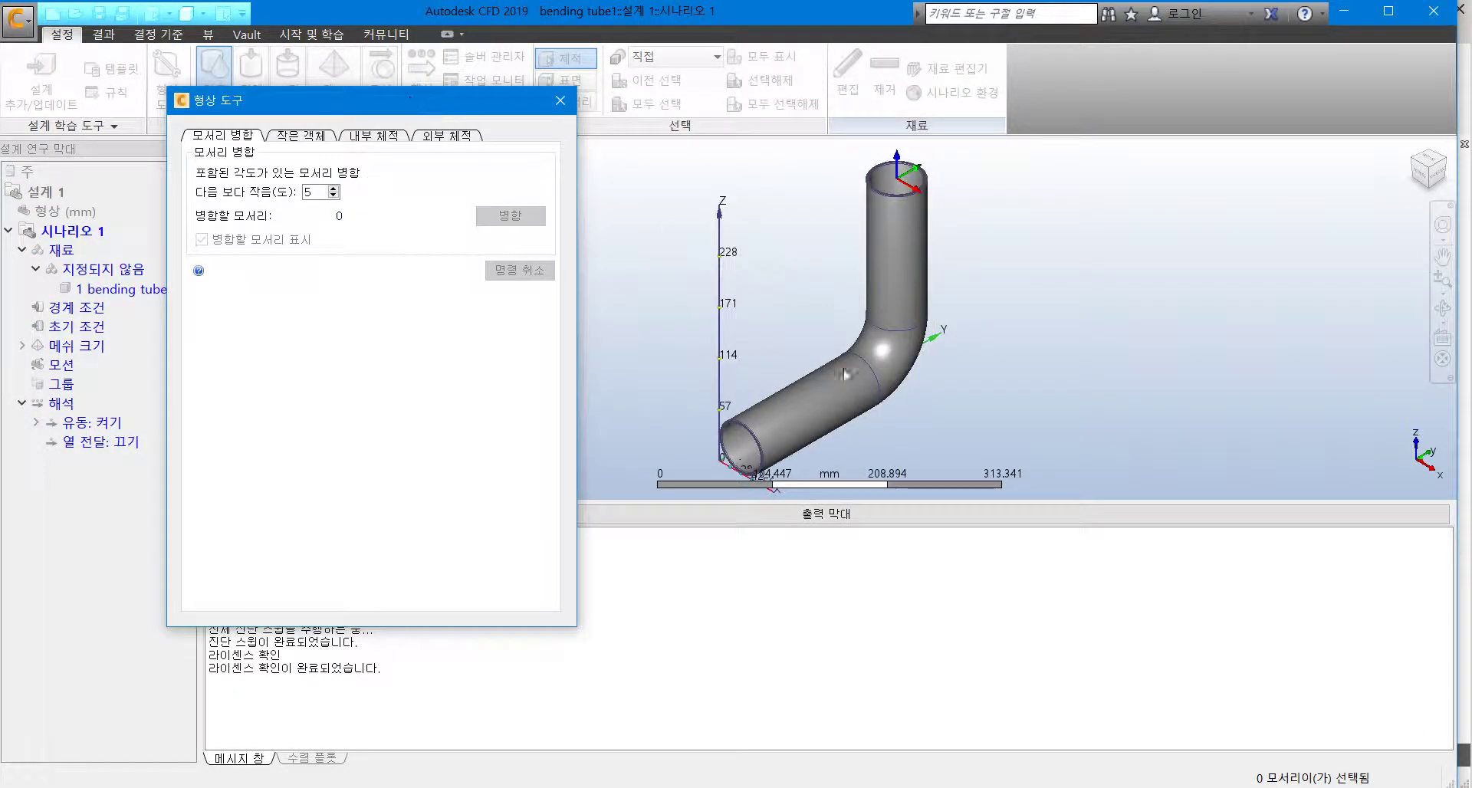
left_click(374, 135)
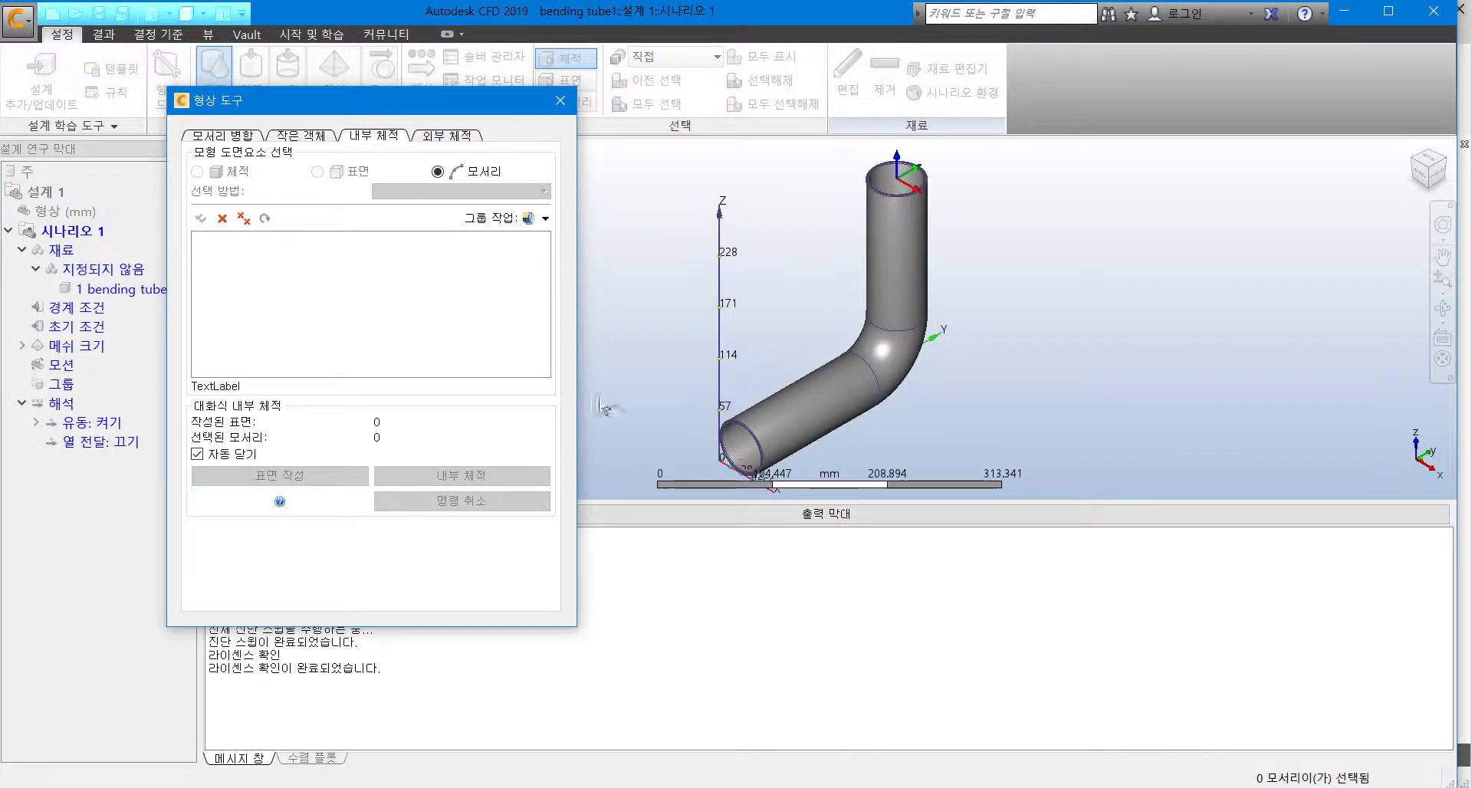
scroll(777, 464, "up", 1)
scroll(776, 464, "up", 2)
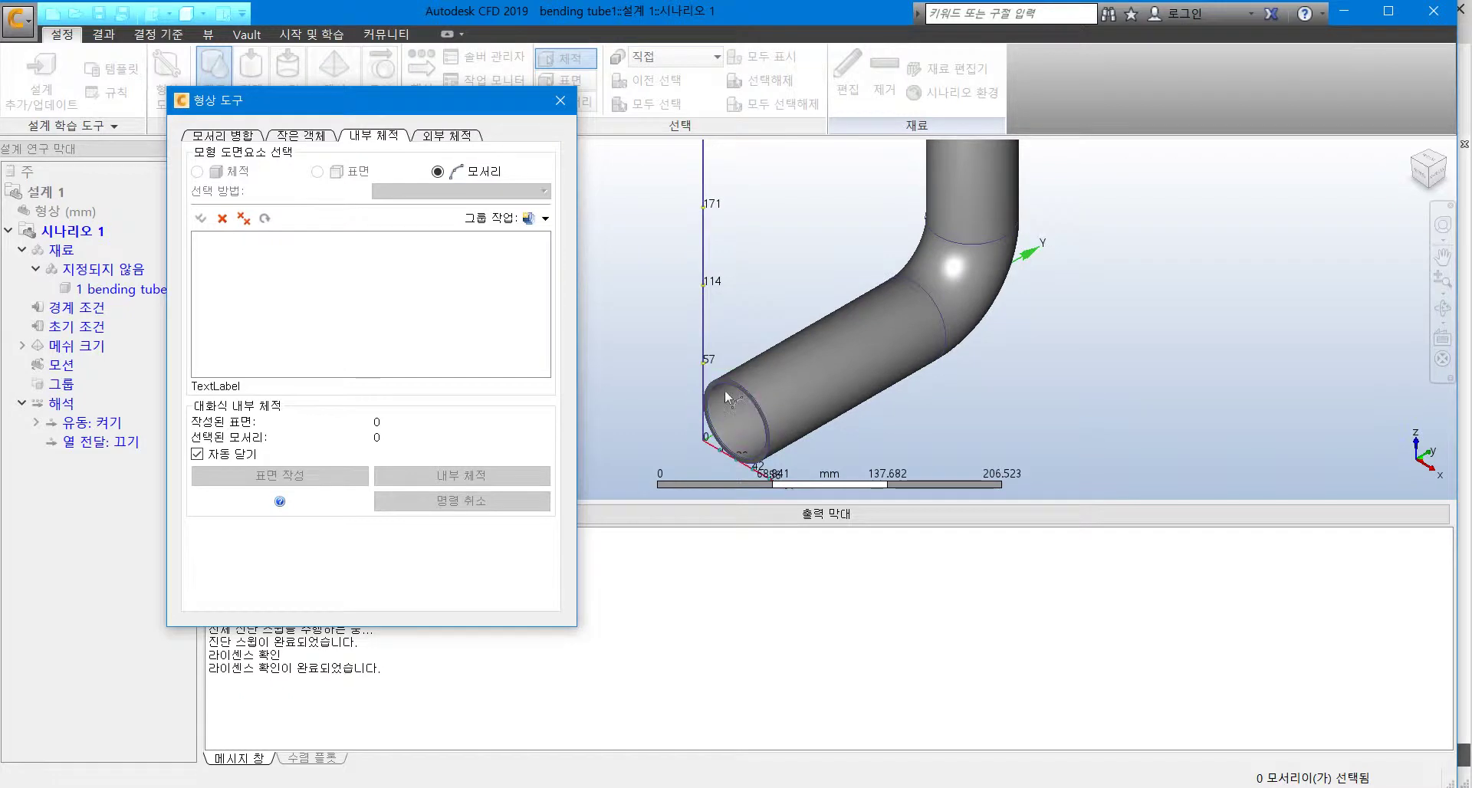
left_click(736, 391)
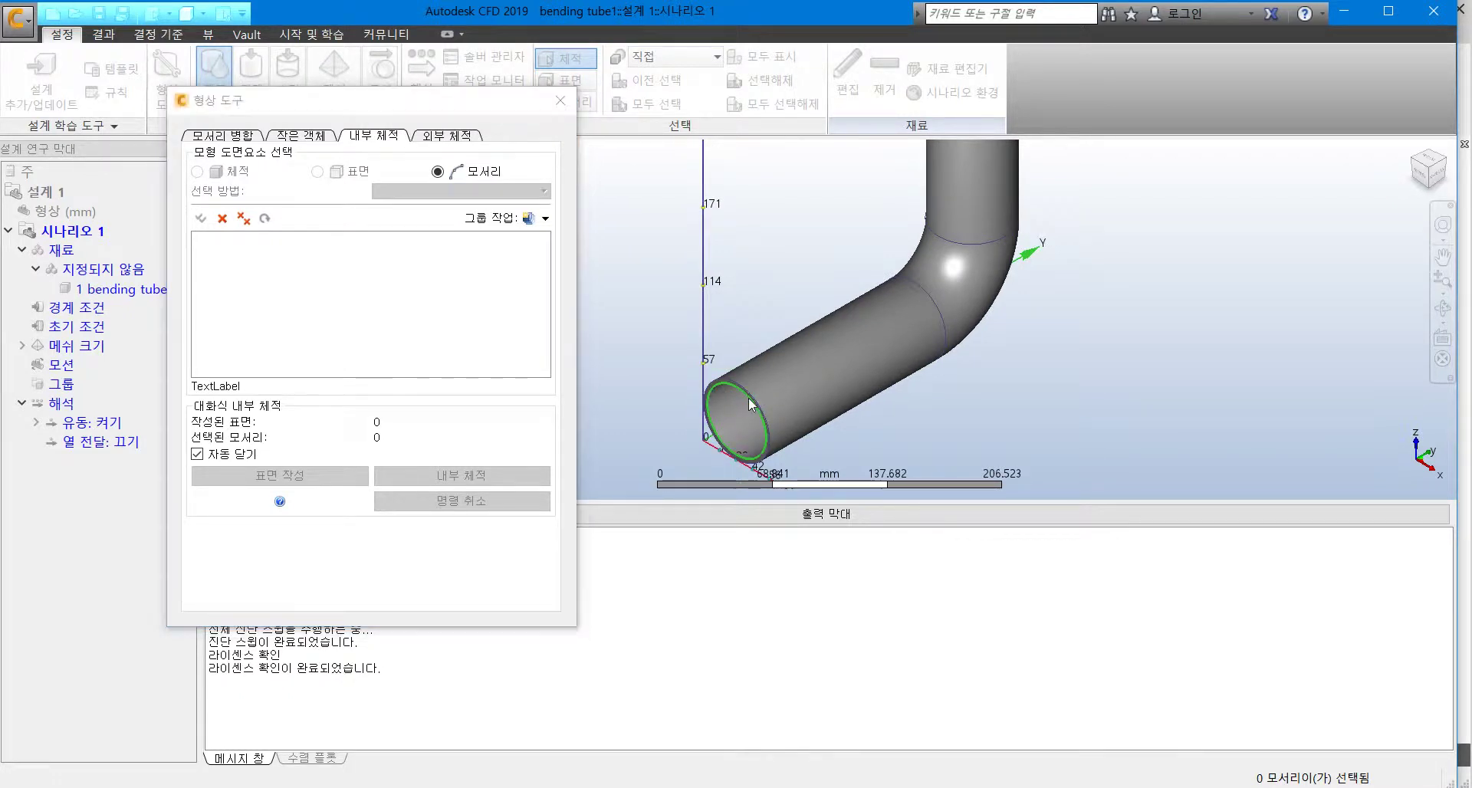
left_click(354, 479)
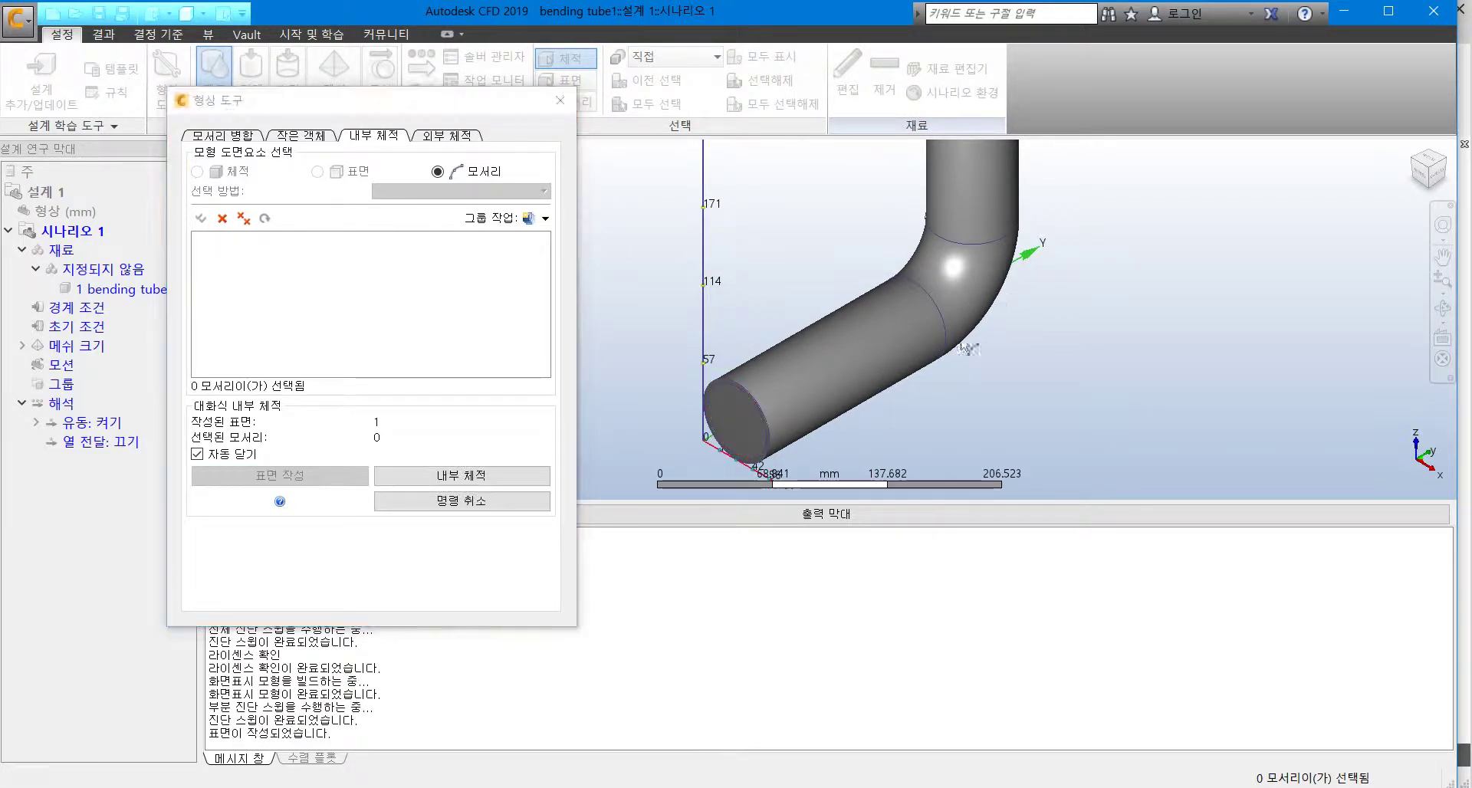
Cap the upper open end of the tube from its inner edge and generate the internal fluid volume
left_click(602, 435)
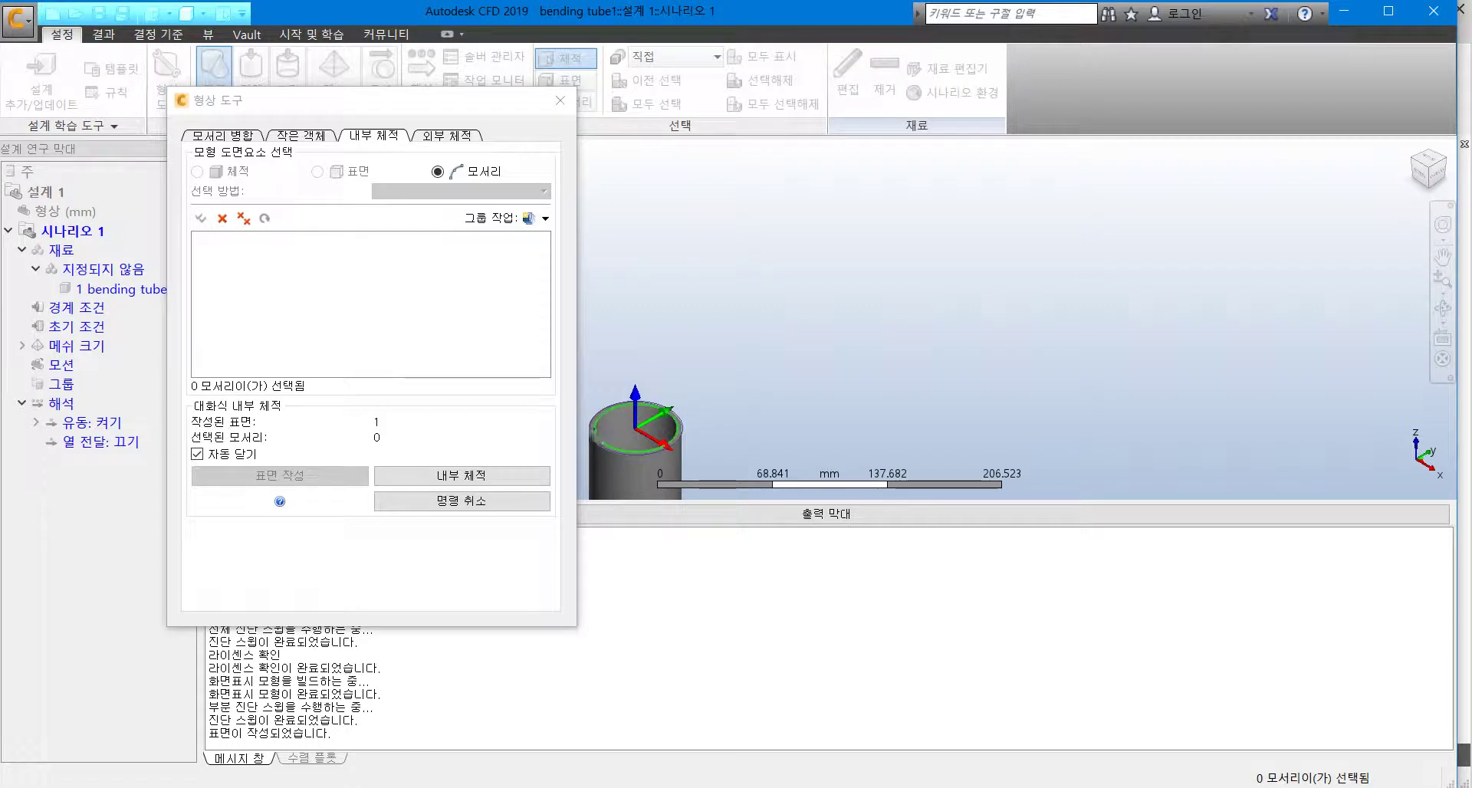
left_click(280, 477)
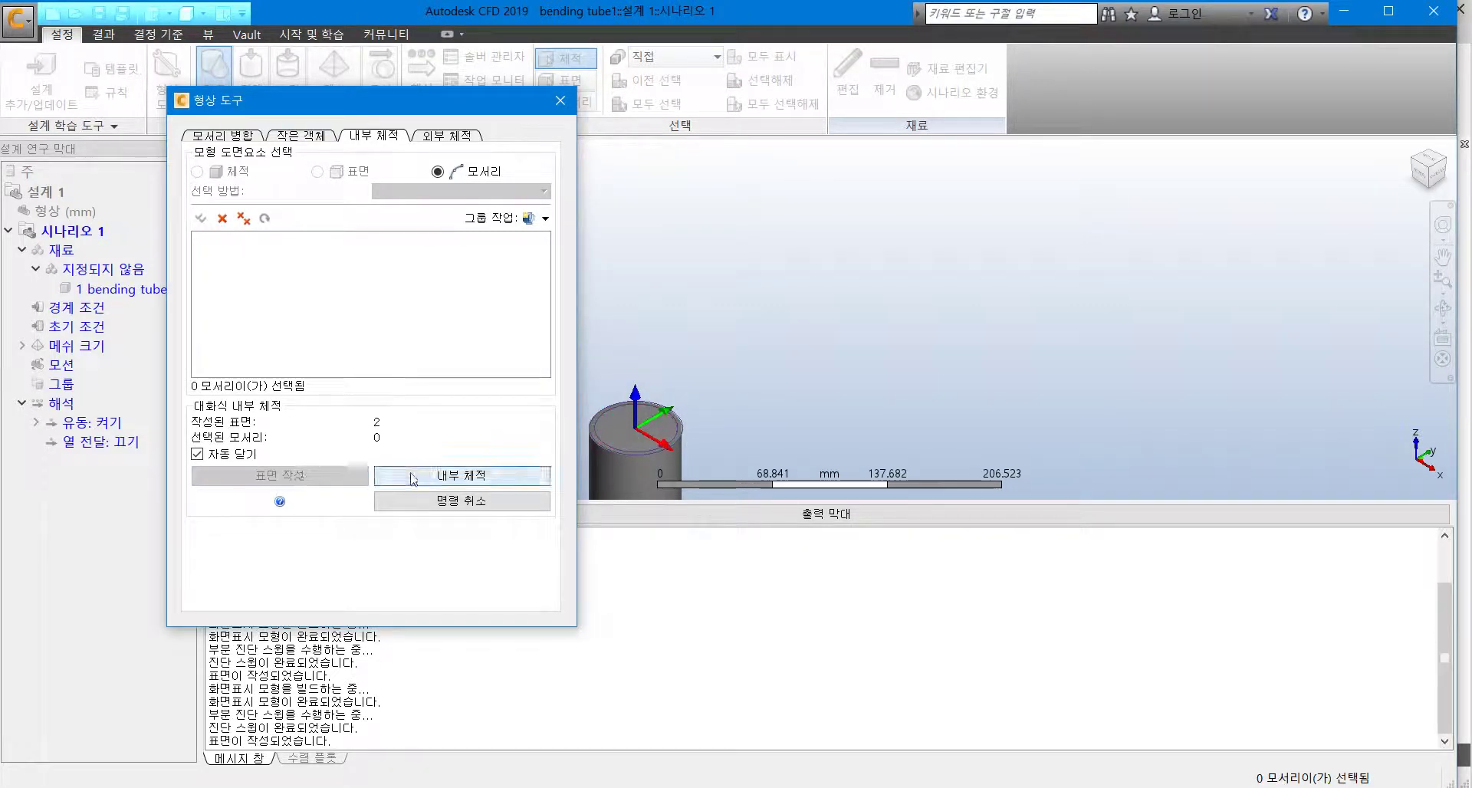
left_click(460, 476)
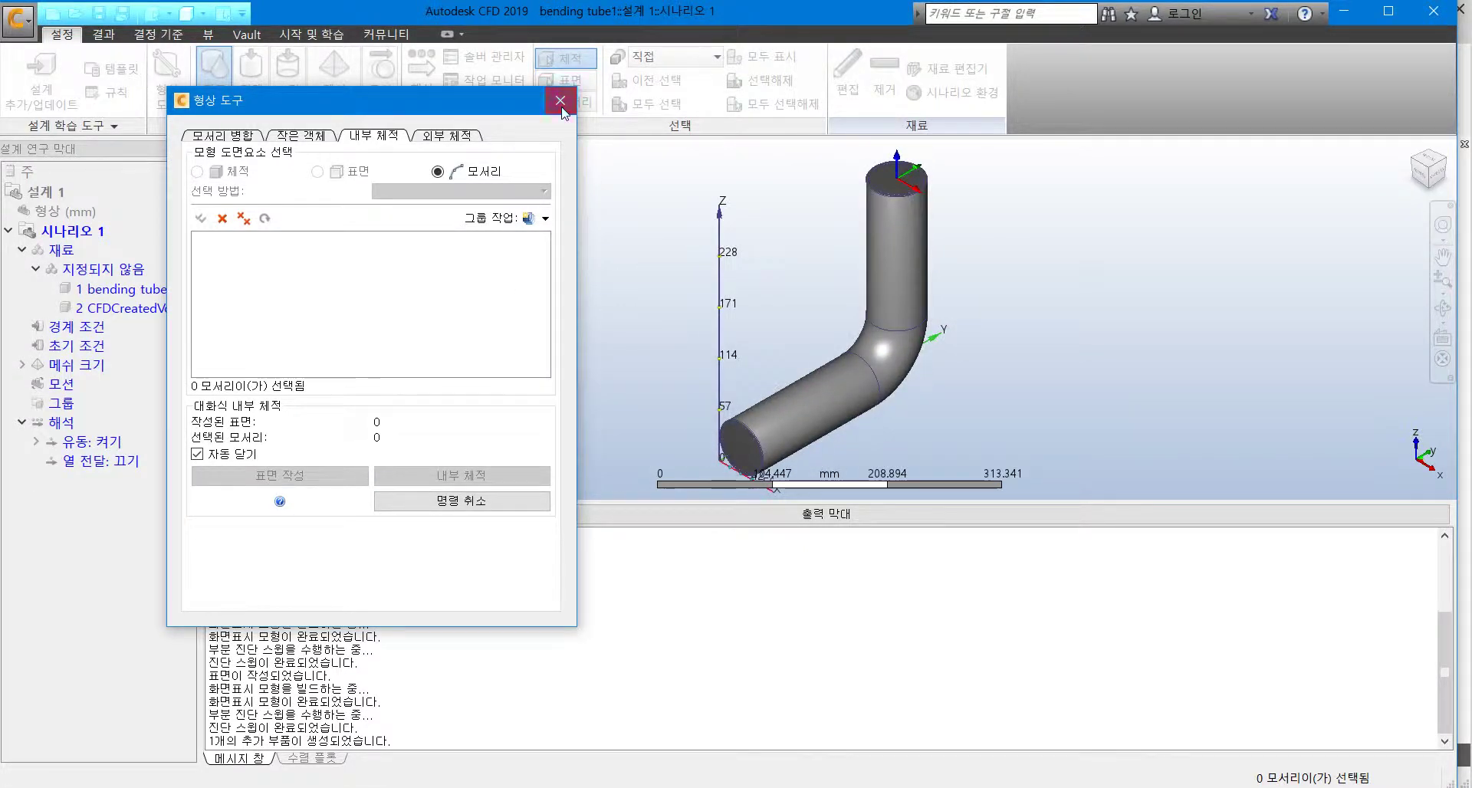
left_click(562, 107)
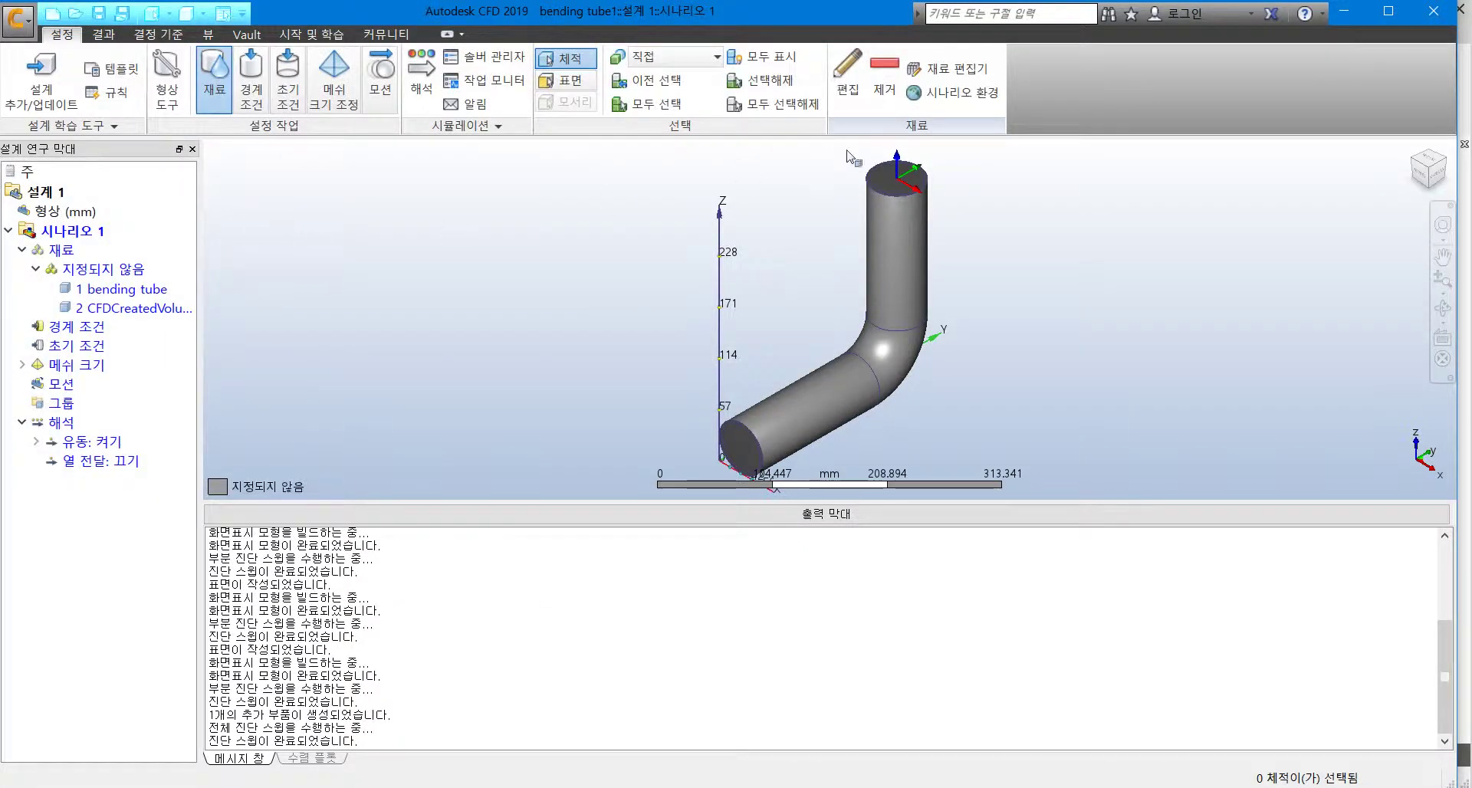
Assign the fluid material water (물) to the newly created internal volume
left_click(901, 186)
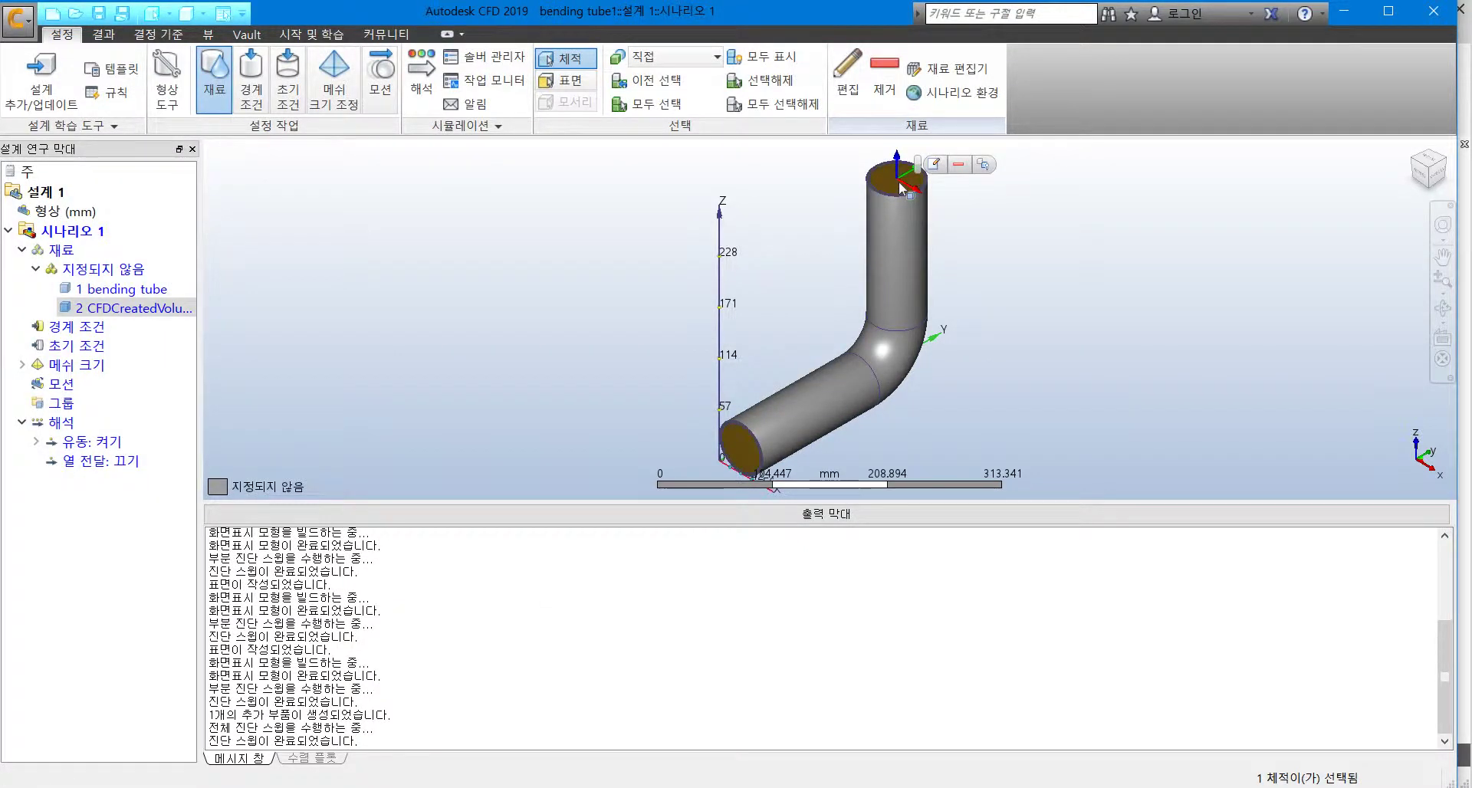
left_click(935, 164)
left_click(1163, 368)
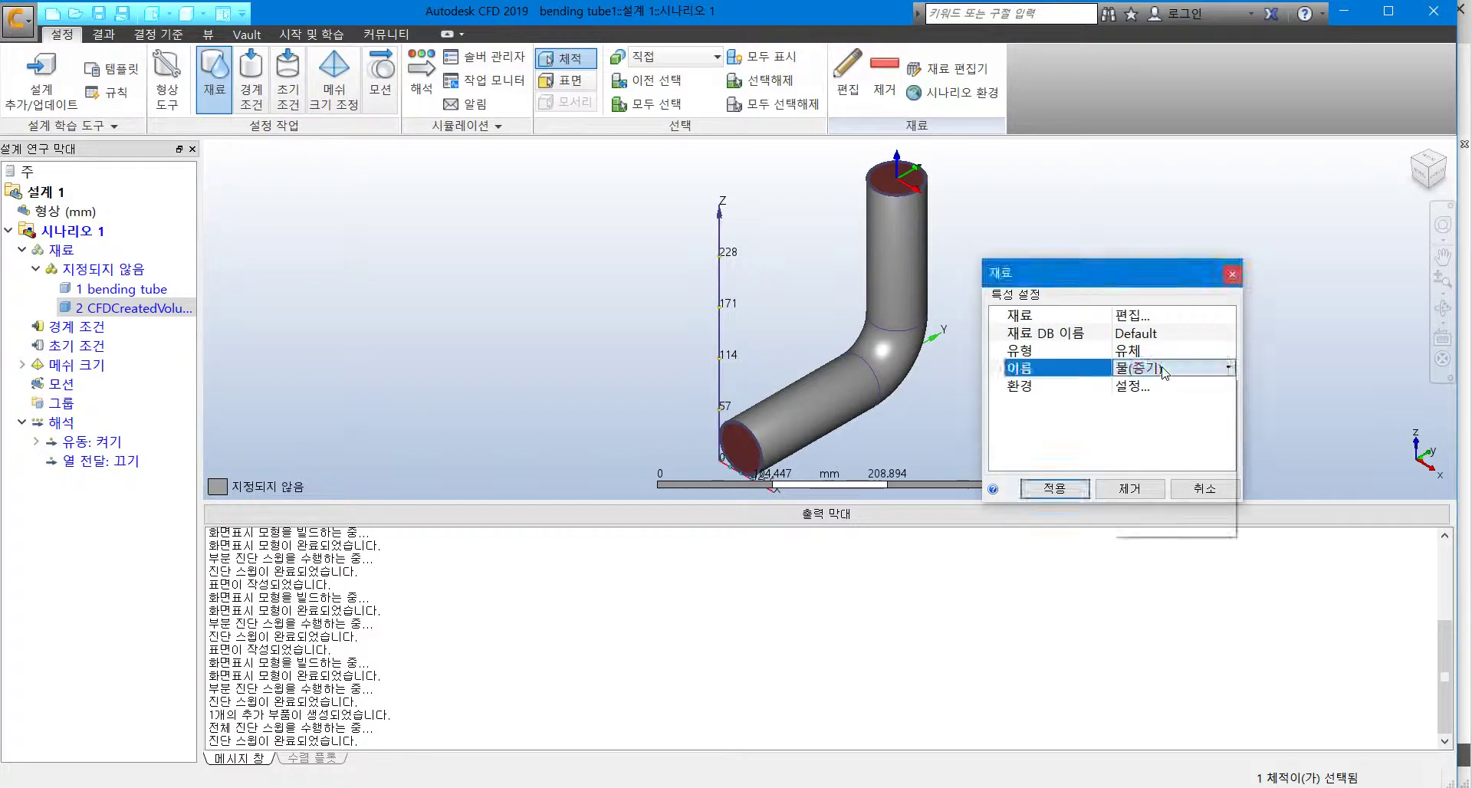
left_click(1151, 424)
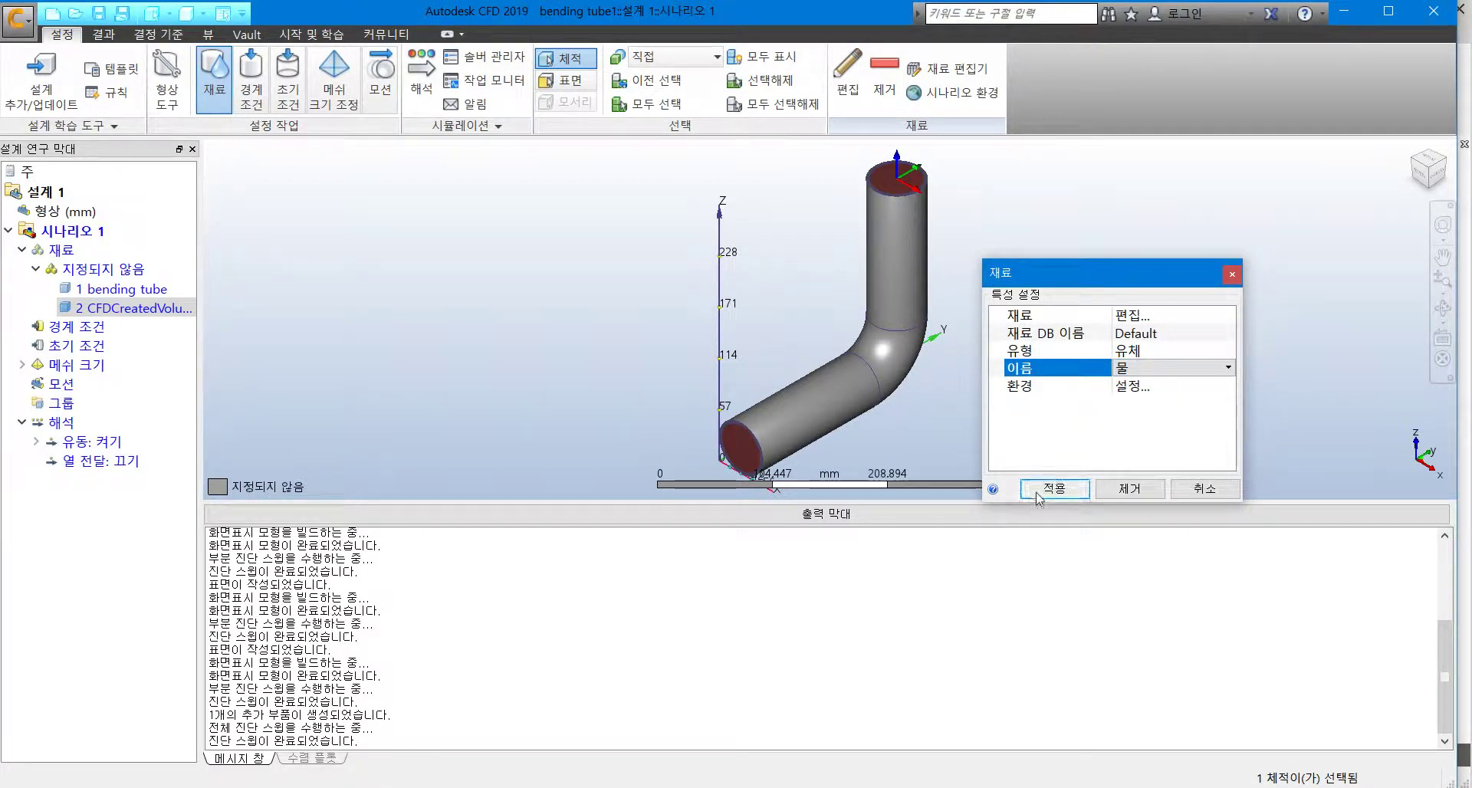
left_click(1074, 489)
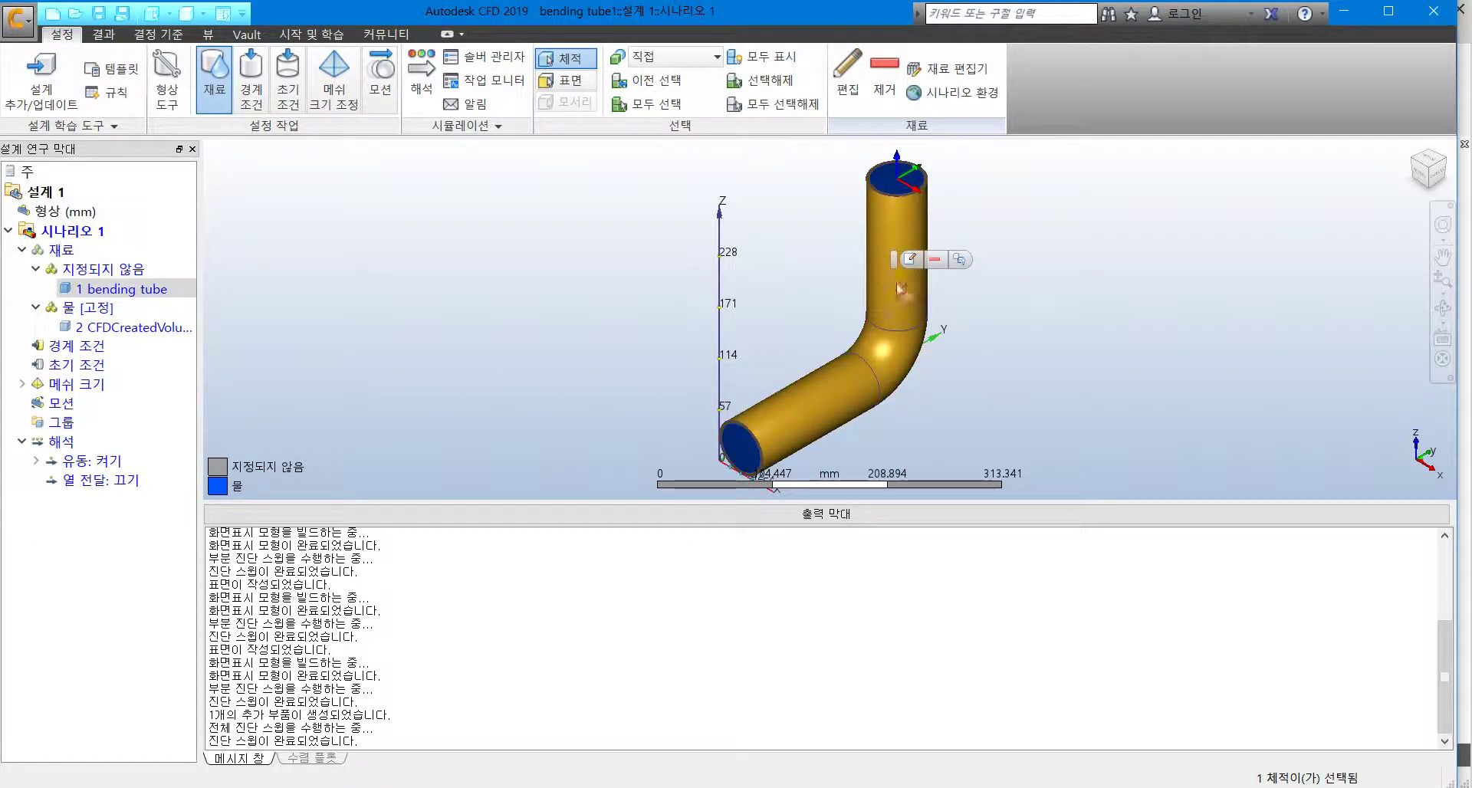
Assign the solid material stainless steel 304 (스테인리스 강(304)) to the bending tube body
left_click(908, 261)
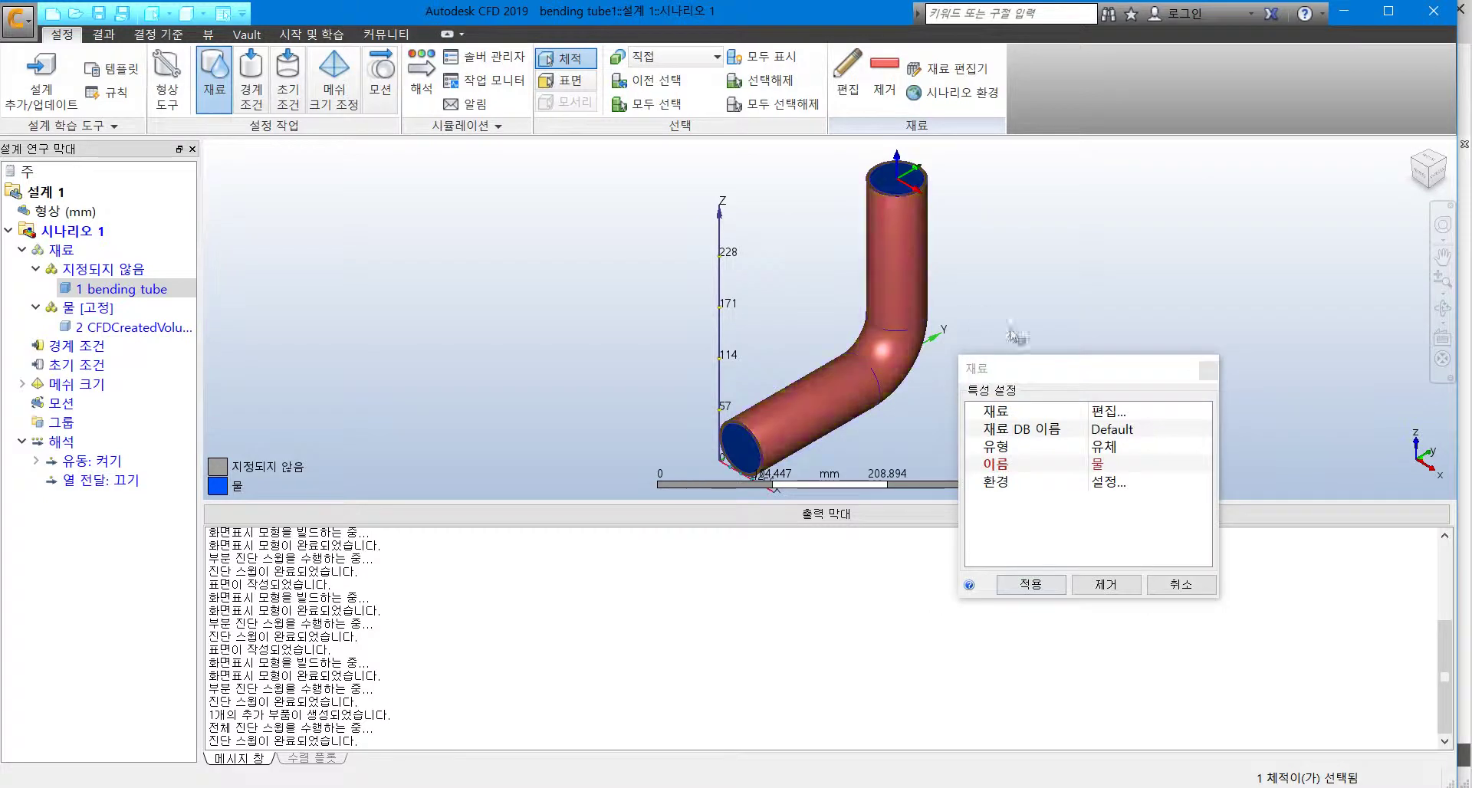
left_click(1133, 450)
left_click(1150, 469)
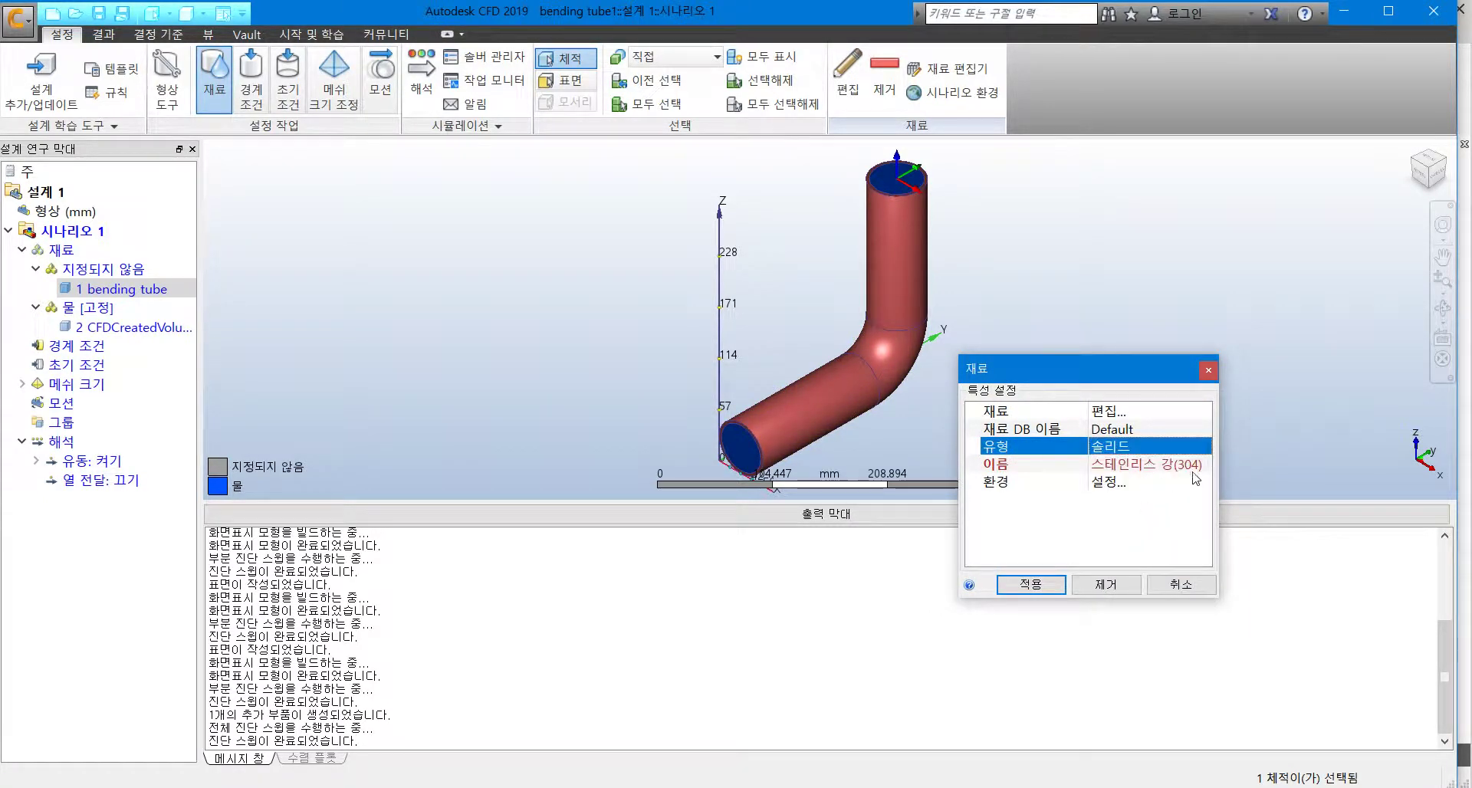
left_click(1031, 585)
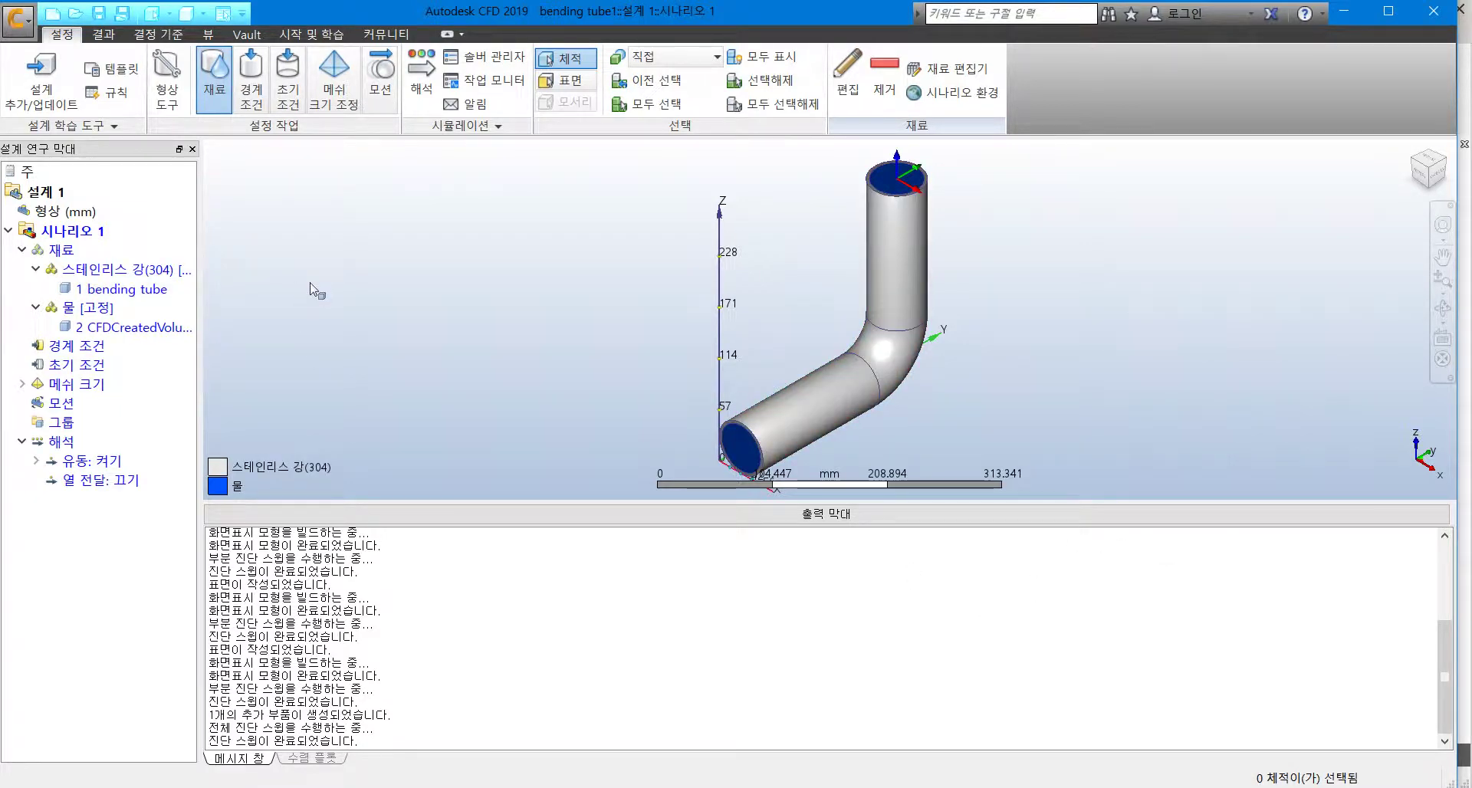
Apply a steady-state normal velocity boundary condition of 6000 mm/s to the lower end face of the fluid volume
left_click(252, 77)
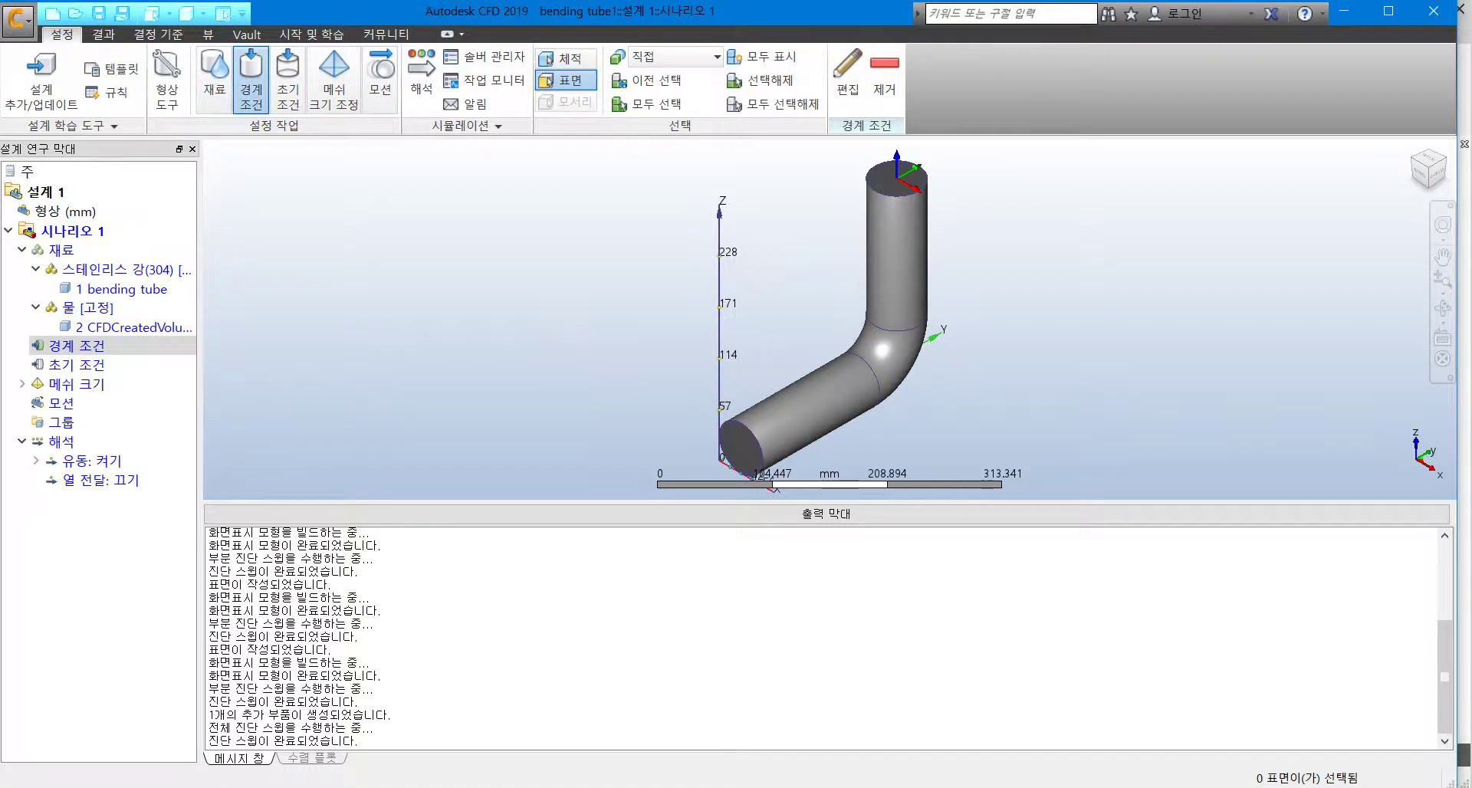
scroll(746, 496, "up", 1)
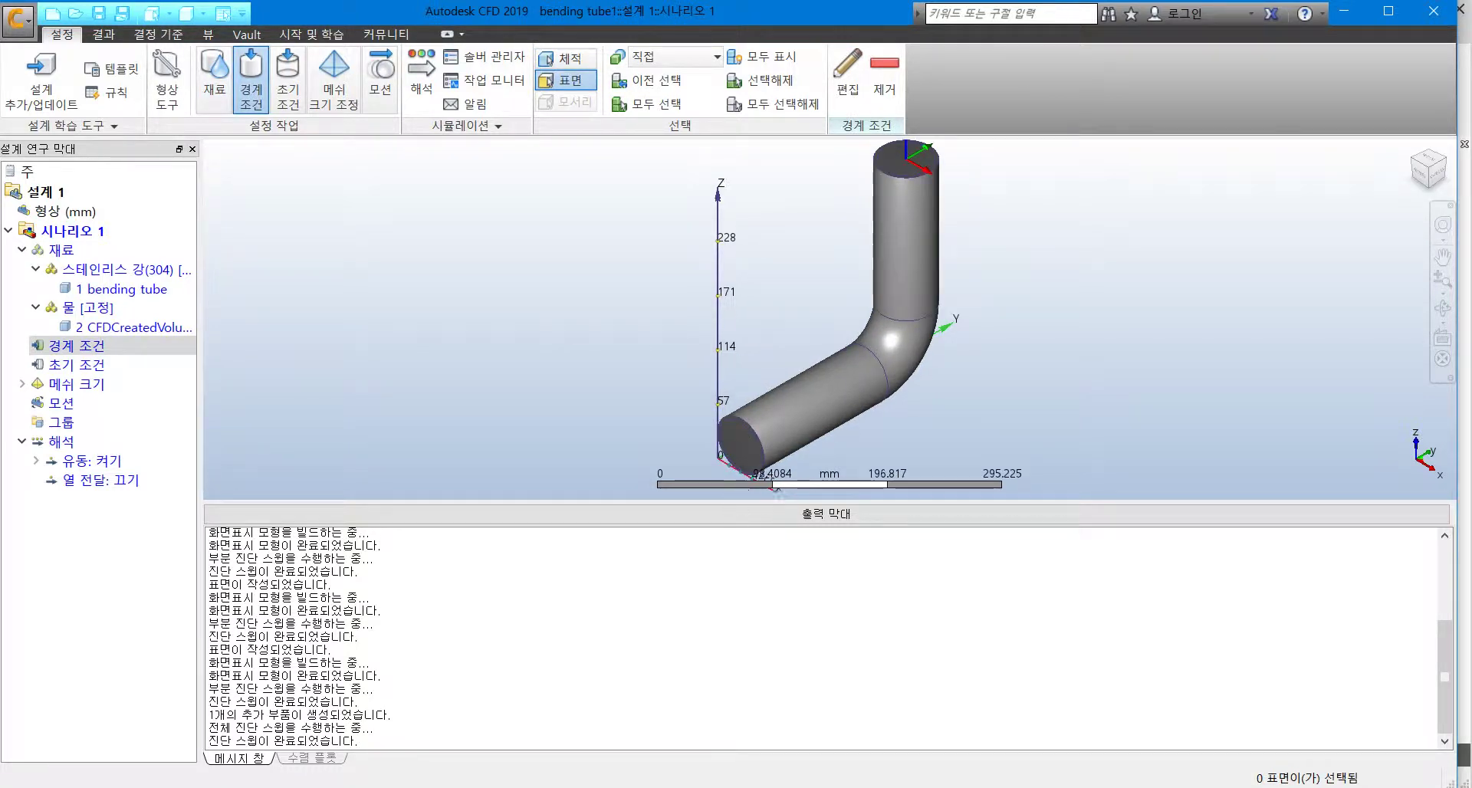
left_click(745, 443)
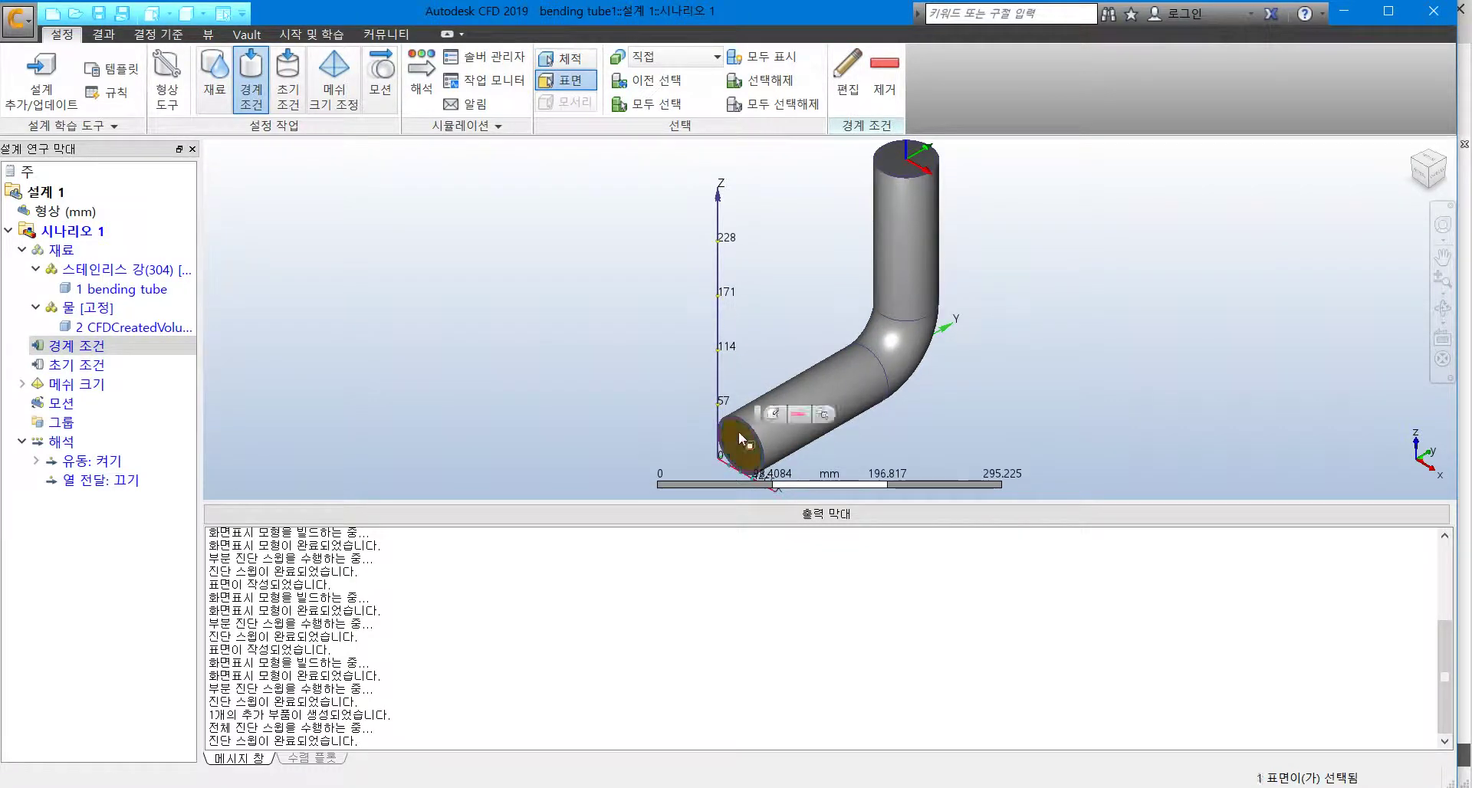
left_click(774, 414)
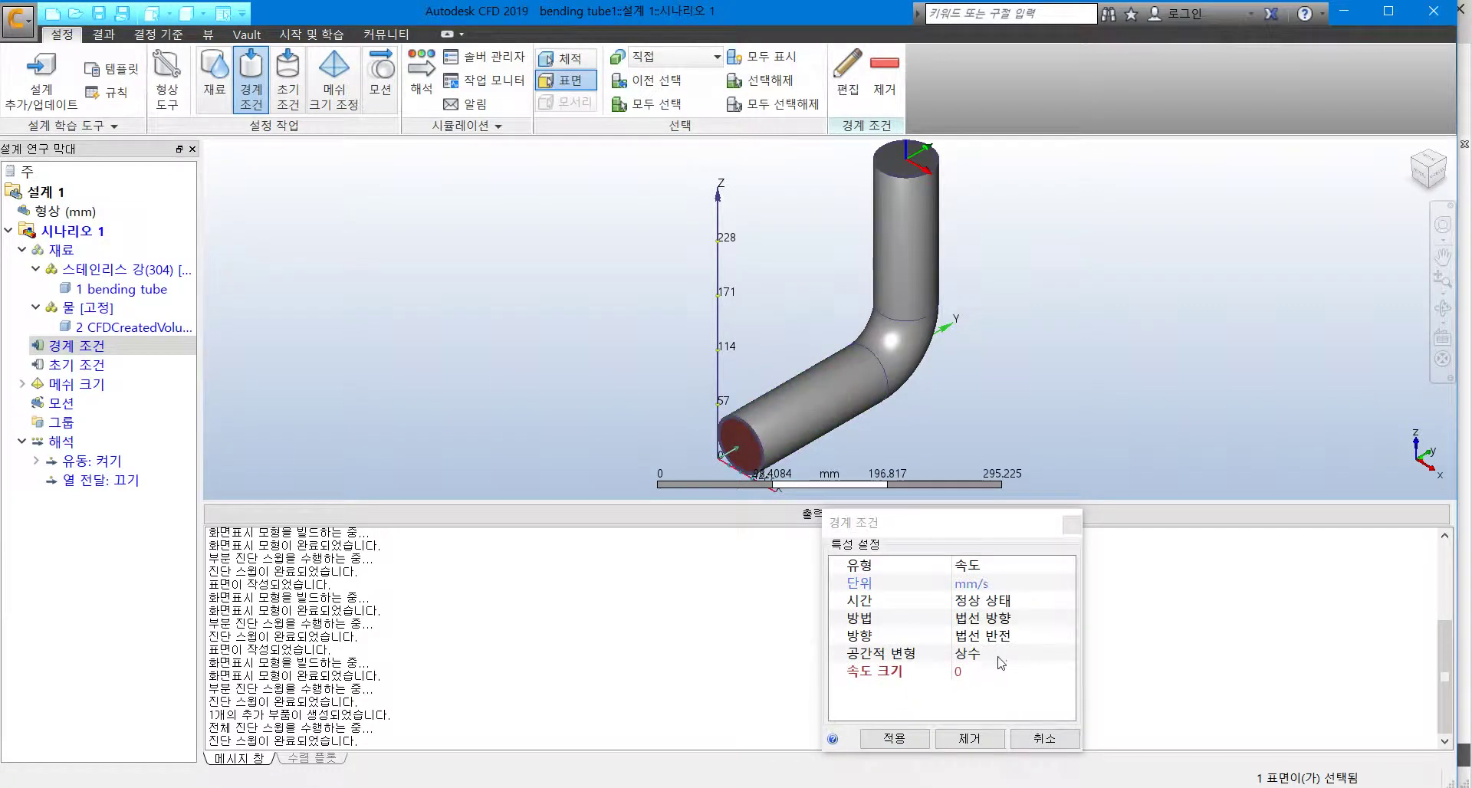
left_click(966, 673)
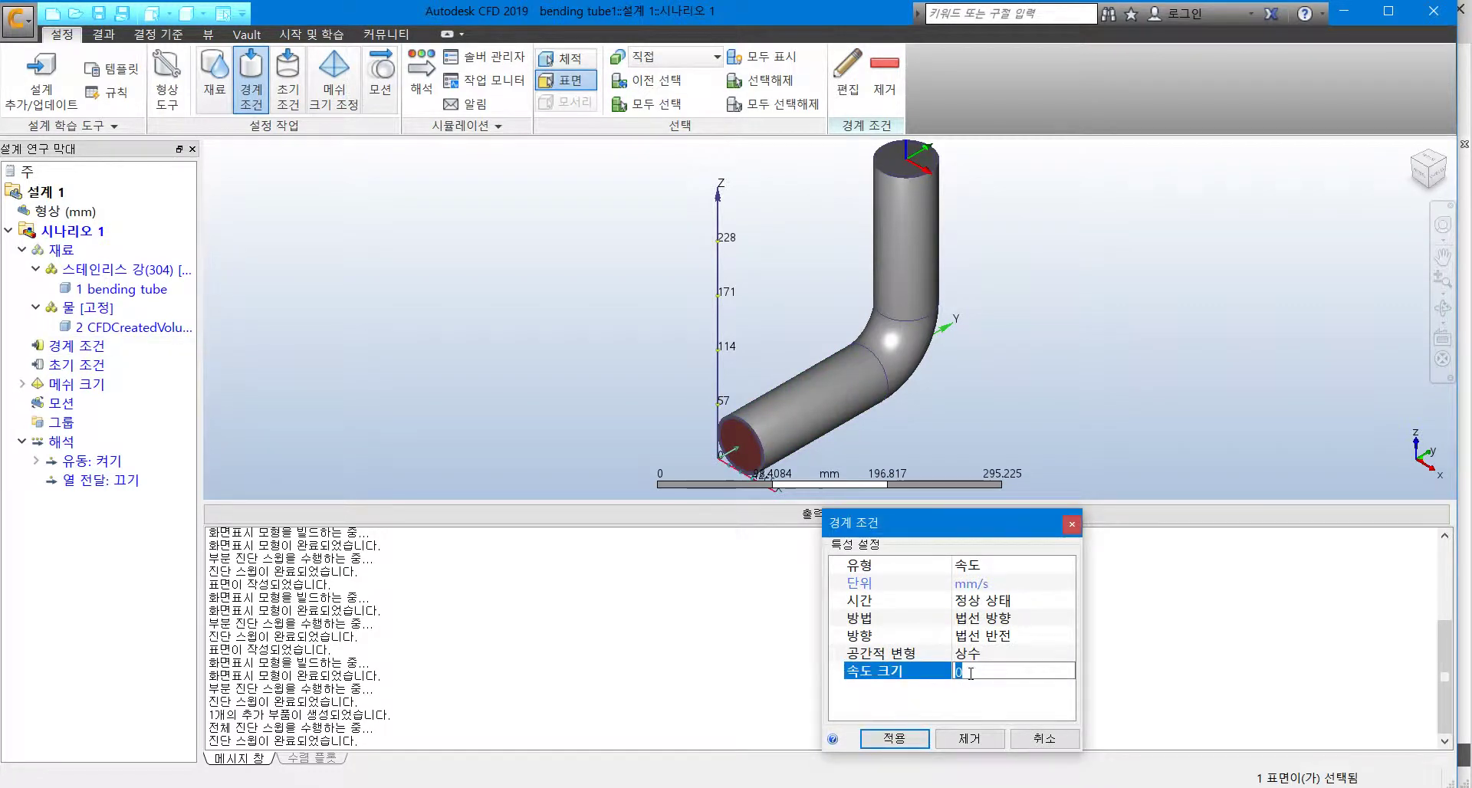
type("6000")
left_click(886, 742)
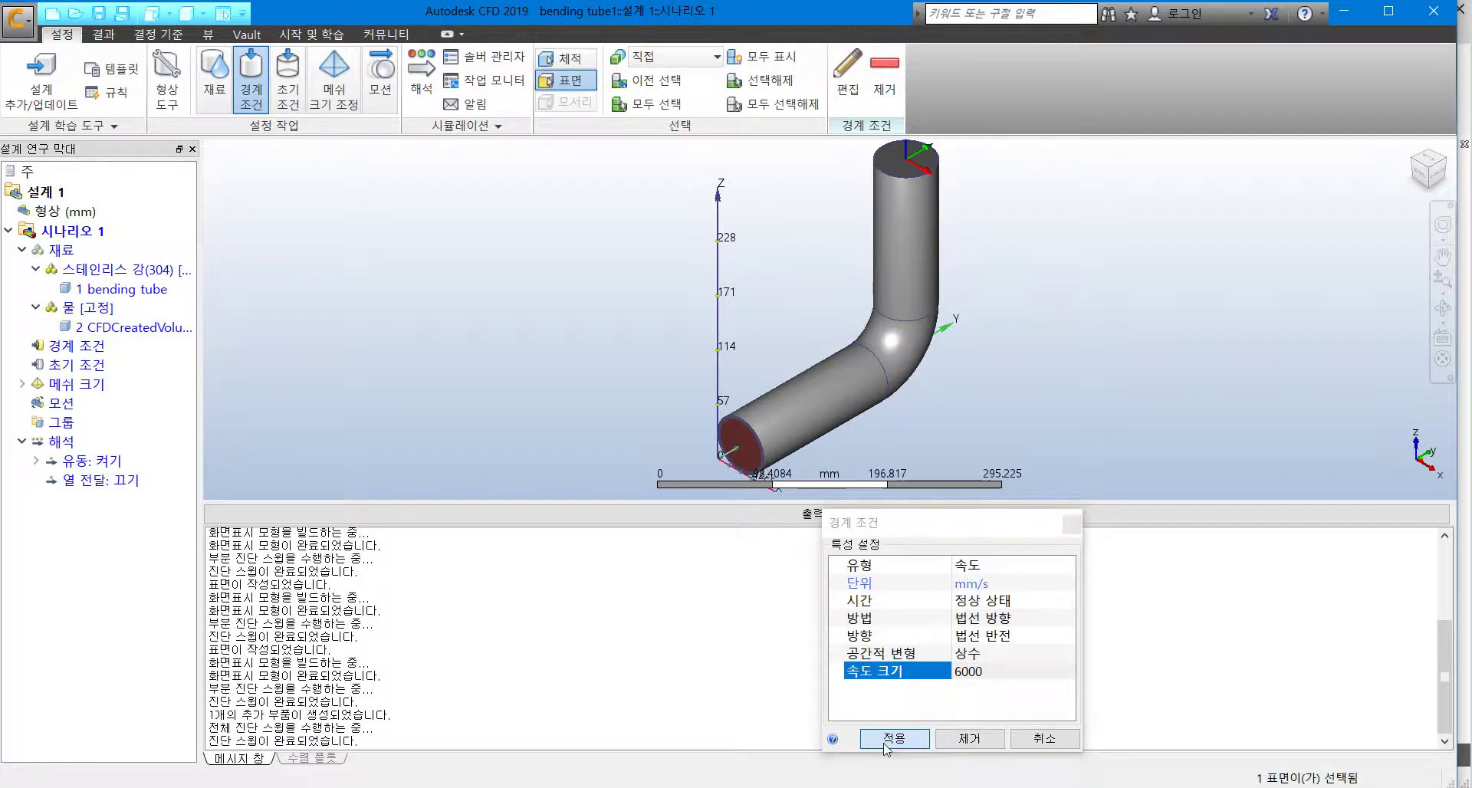
Add a static temperature boundary condition of 60 Celsius to the lower inlet face
left_click(742, 448)
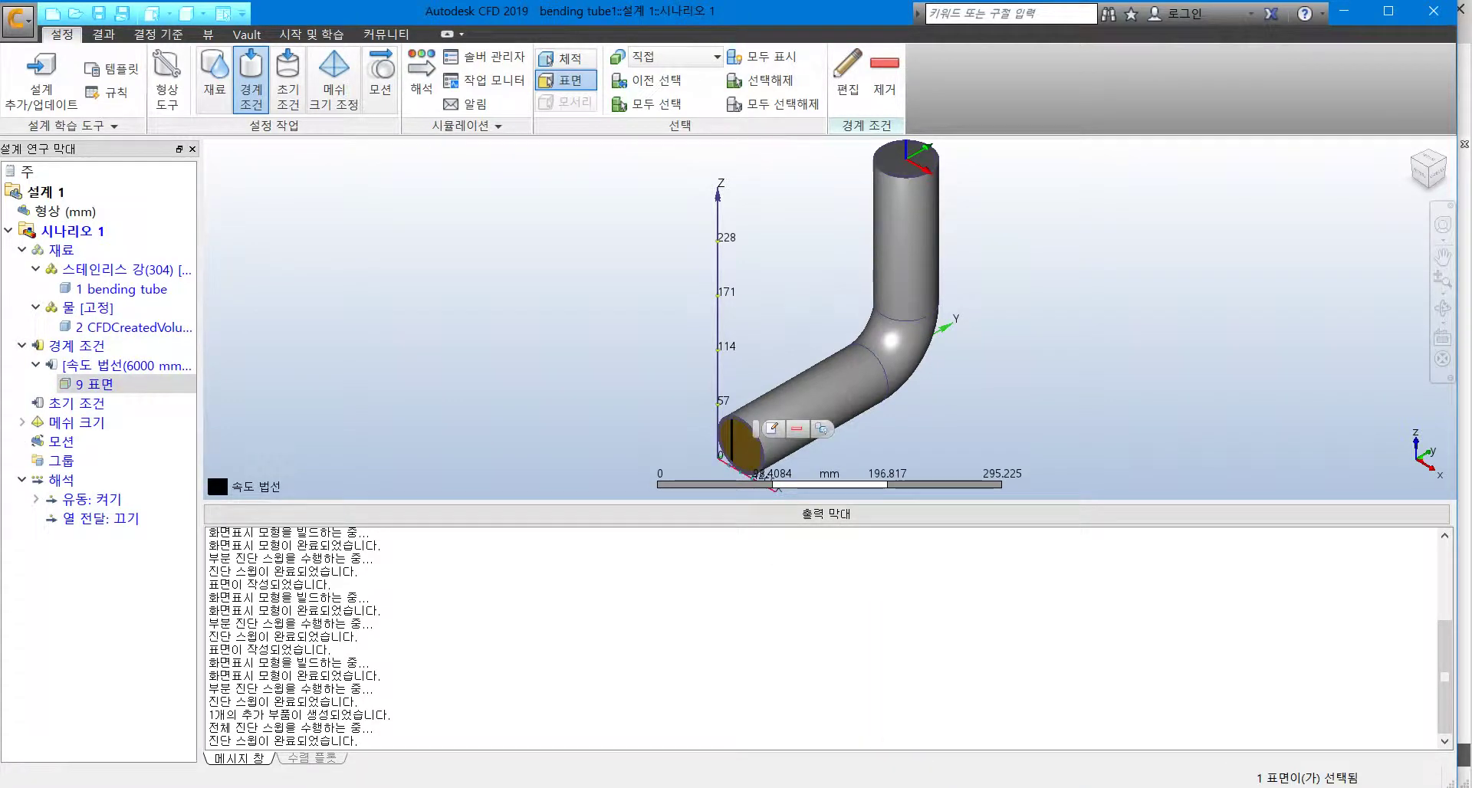
left_click(761, 440)
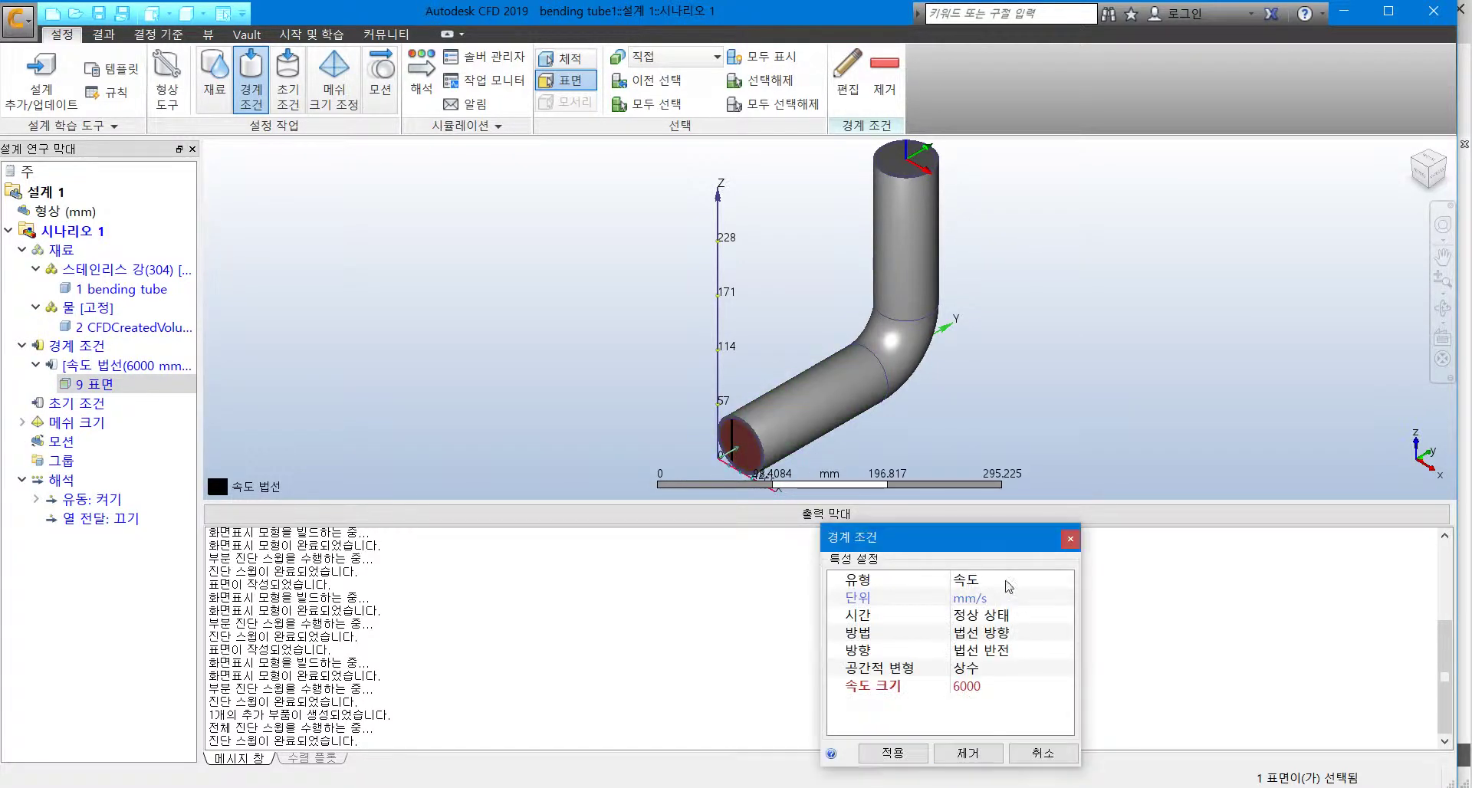
left_click(1006, 580)
left_click(1024, 687)
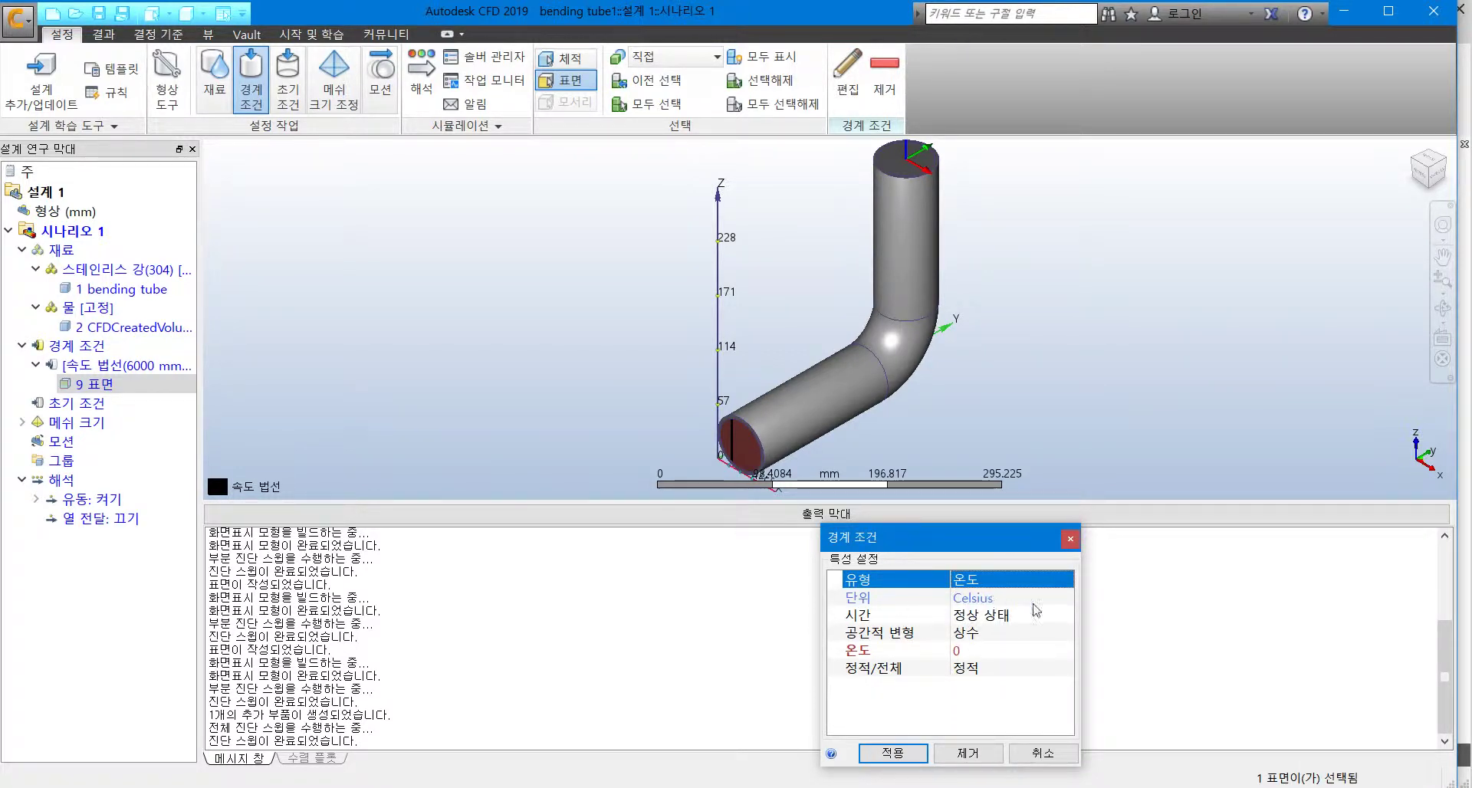
left_click(965, 652)
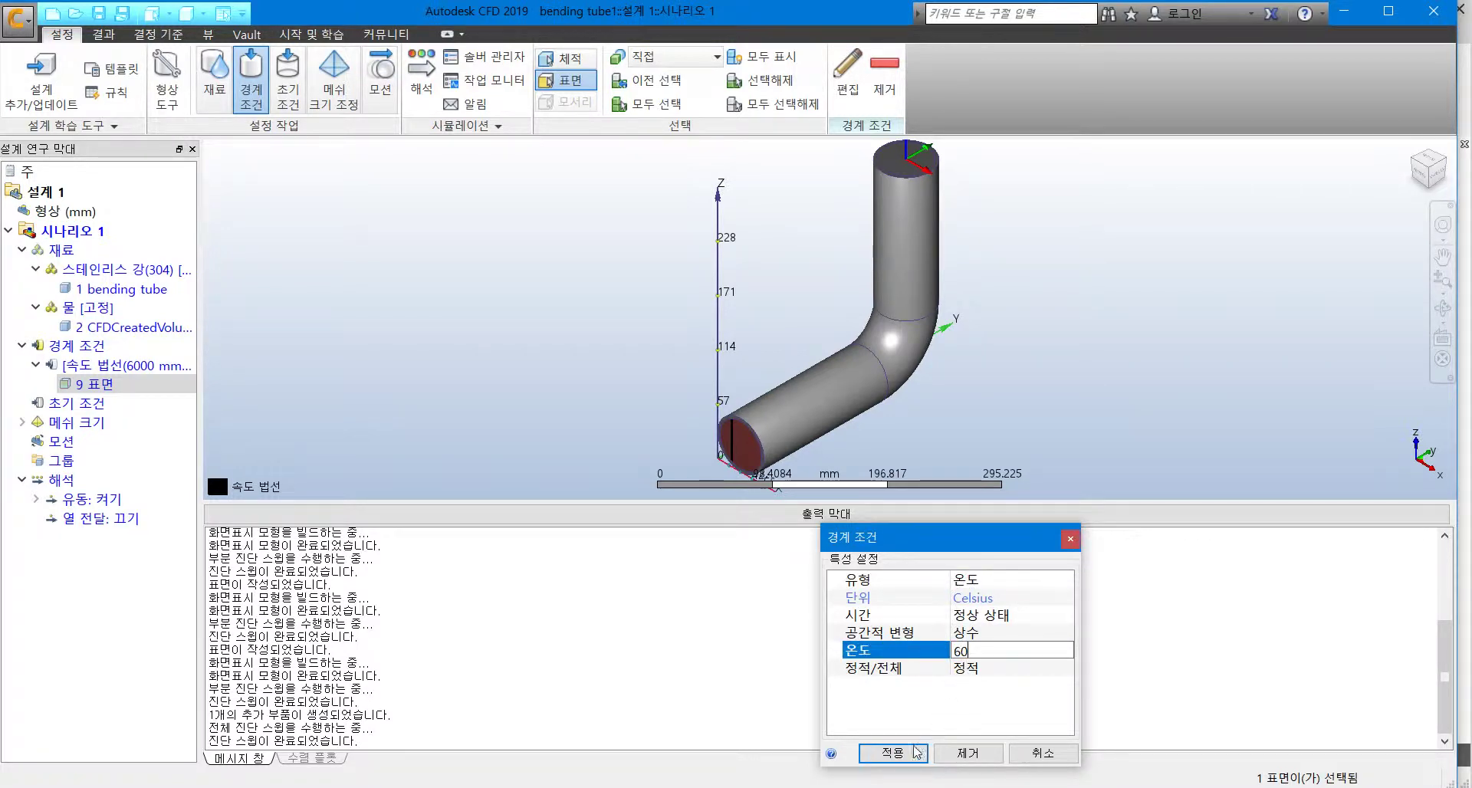
left_click(894, 753)
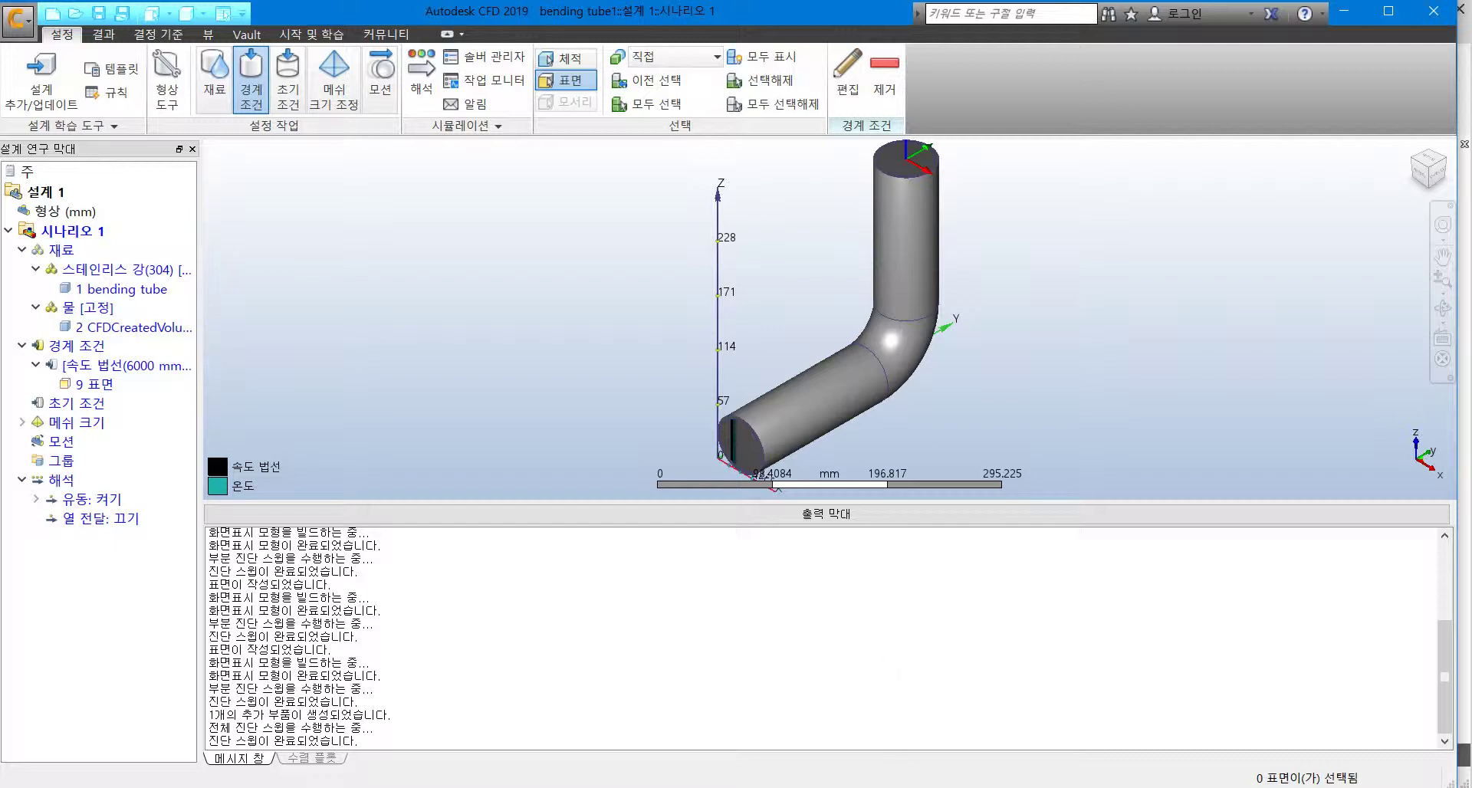
Apply a static gauge pressure boundary condition of 0 Pa to the upper end face as the outlet
middle_click_drag(1081, 256, 1020, 334)
left_click(822, 256)
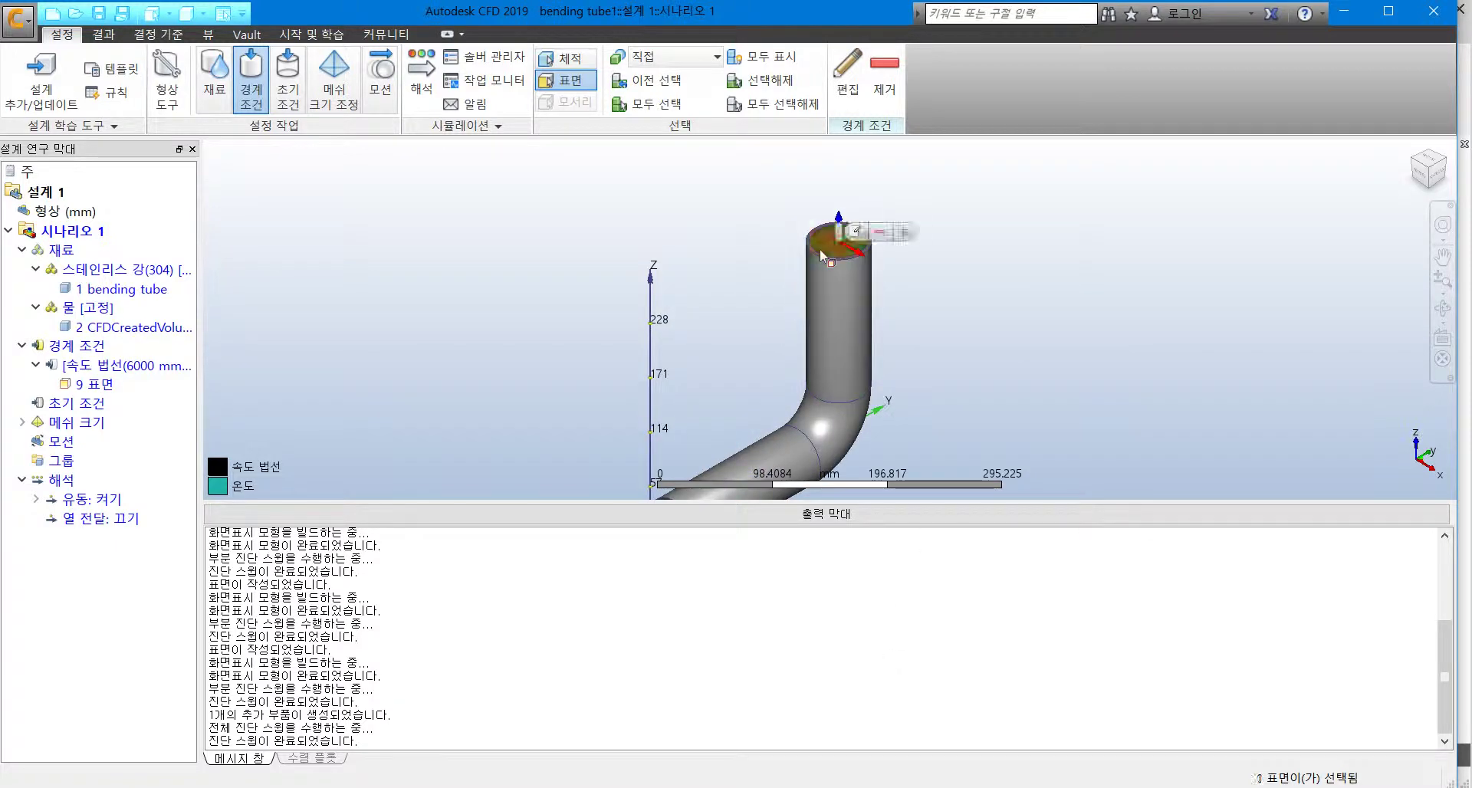
left_click(856, 230)
left_click(1065, 384)
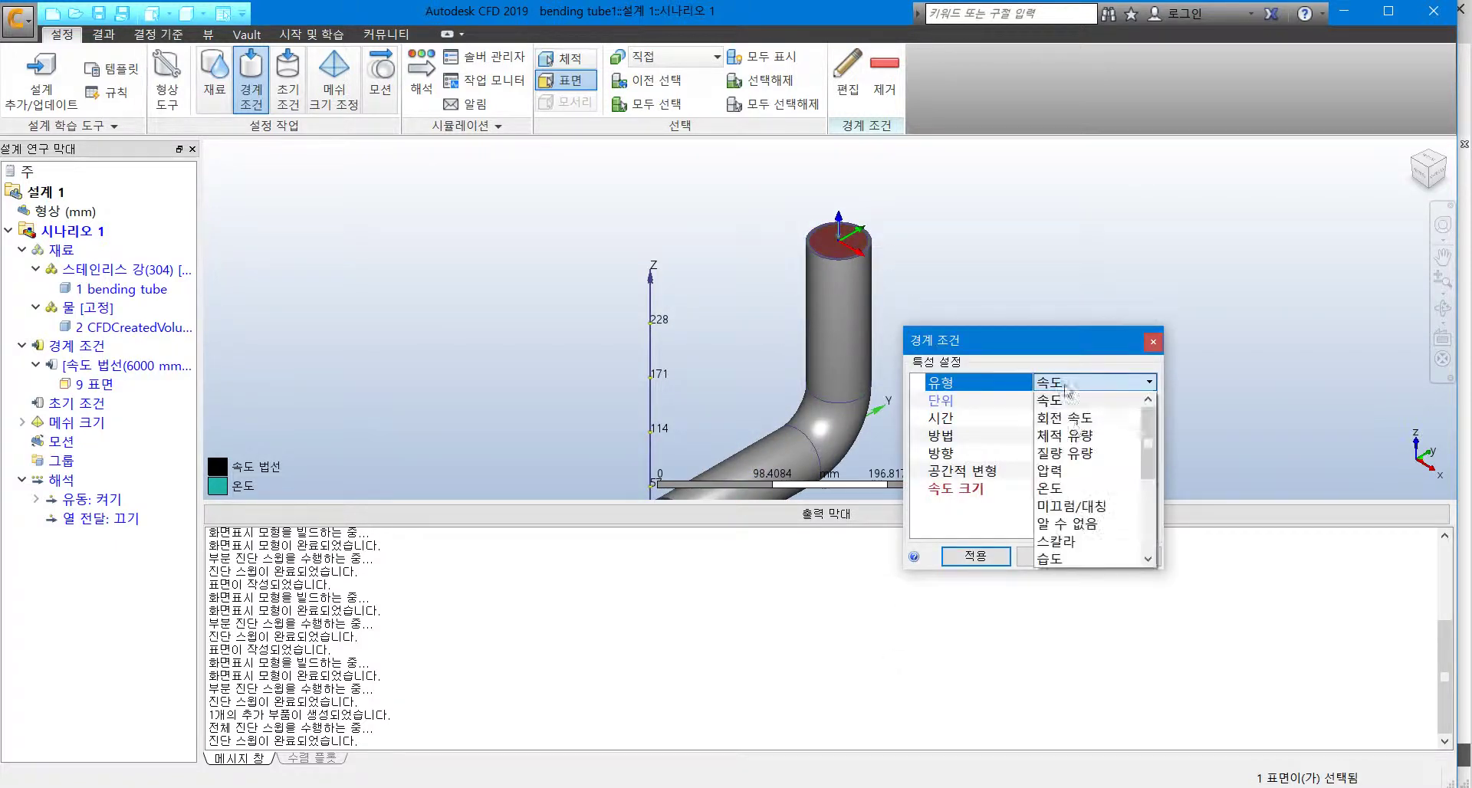
left_click(1042, 471)
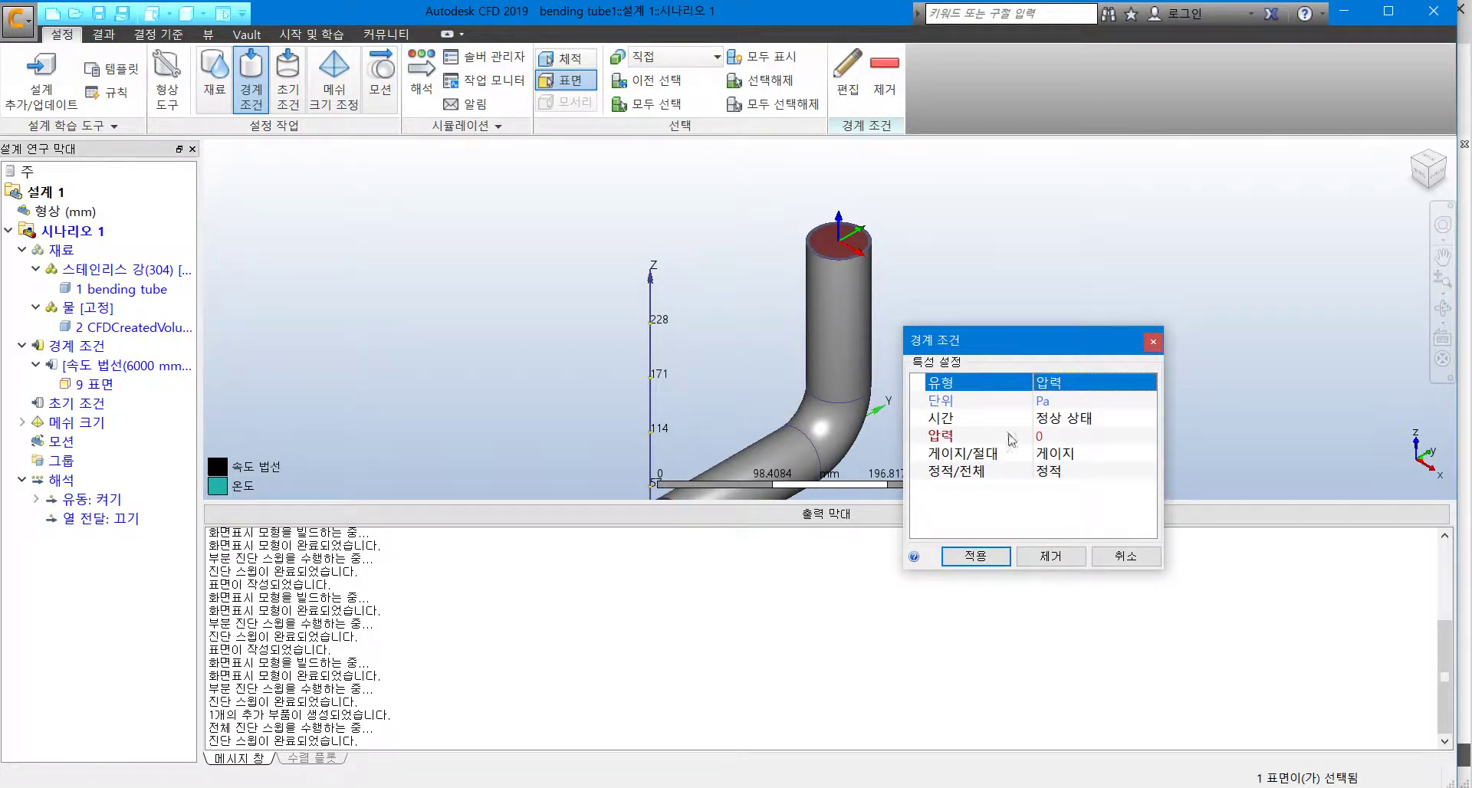
left_click(1002, 562)
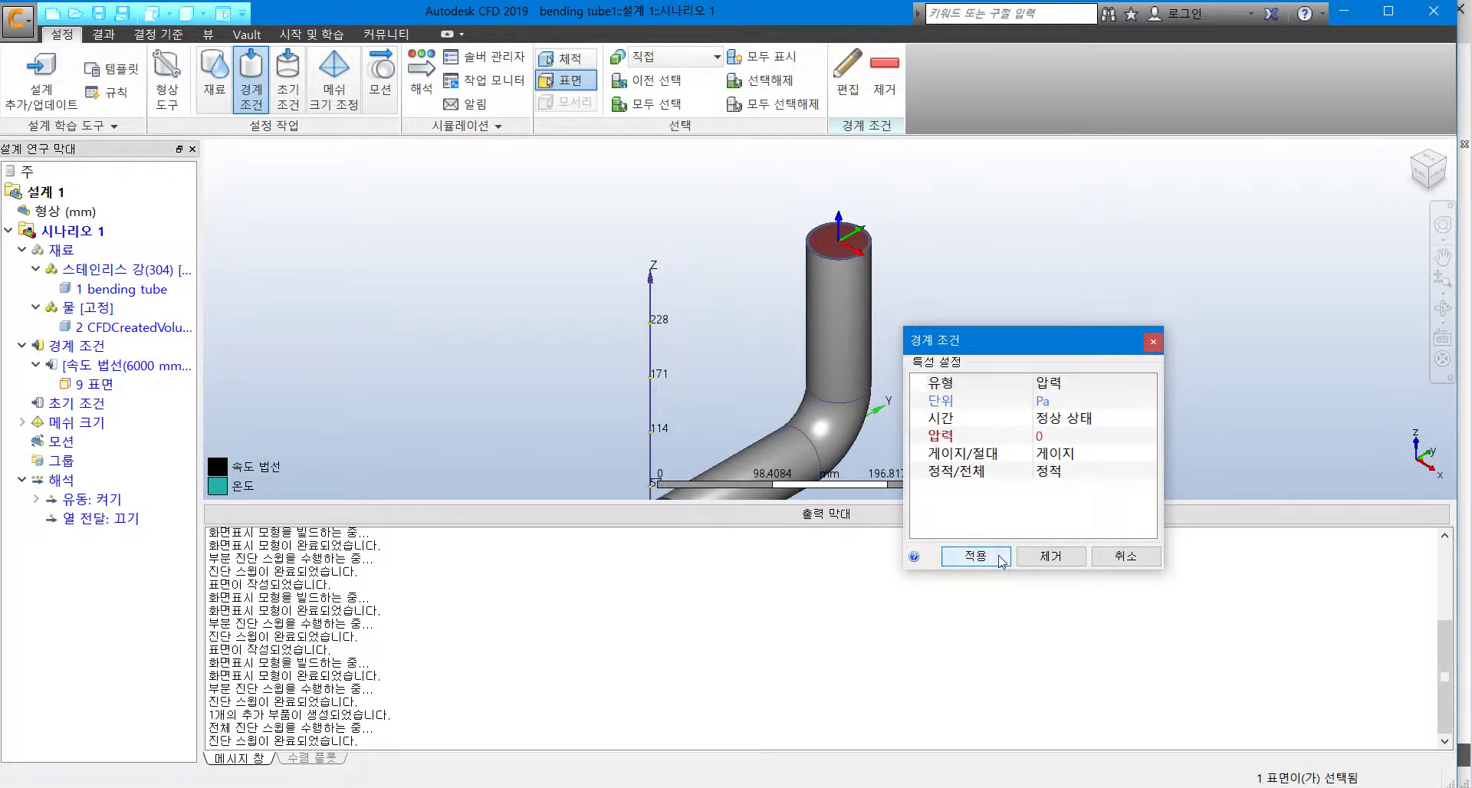
left_click(1002, 562)
middle_click_drag(932, 353, 1031, 314)
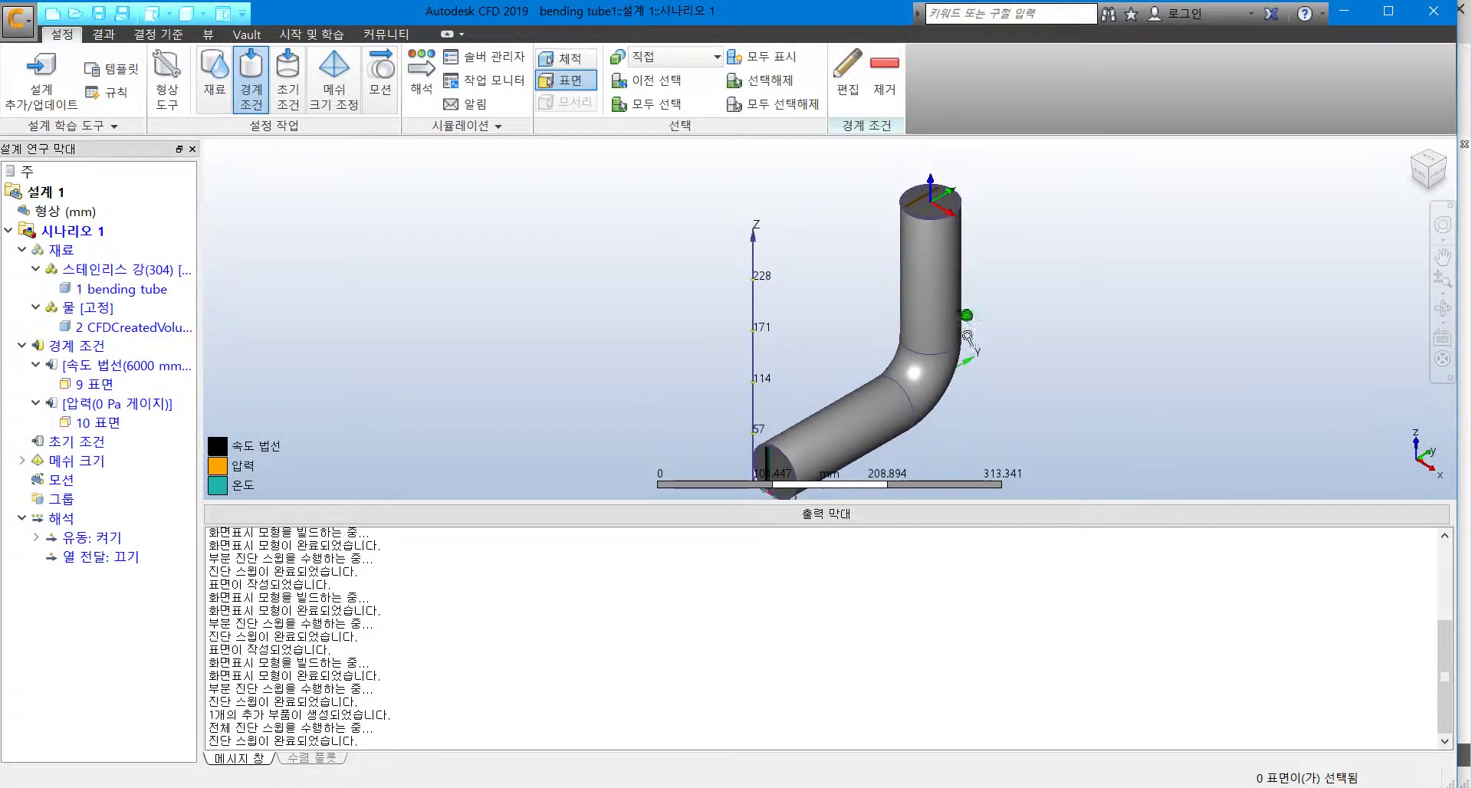
Start a film coefficient (표면 열전달 계수) boundary condition on the three outer surfaces of the bent tube
left_click(884, 514)
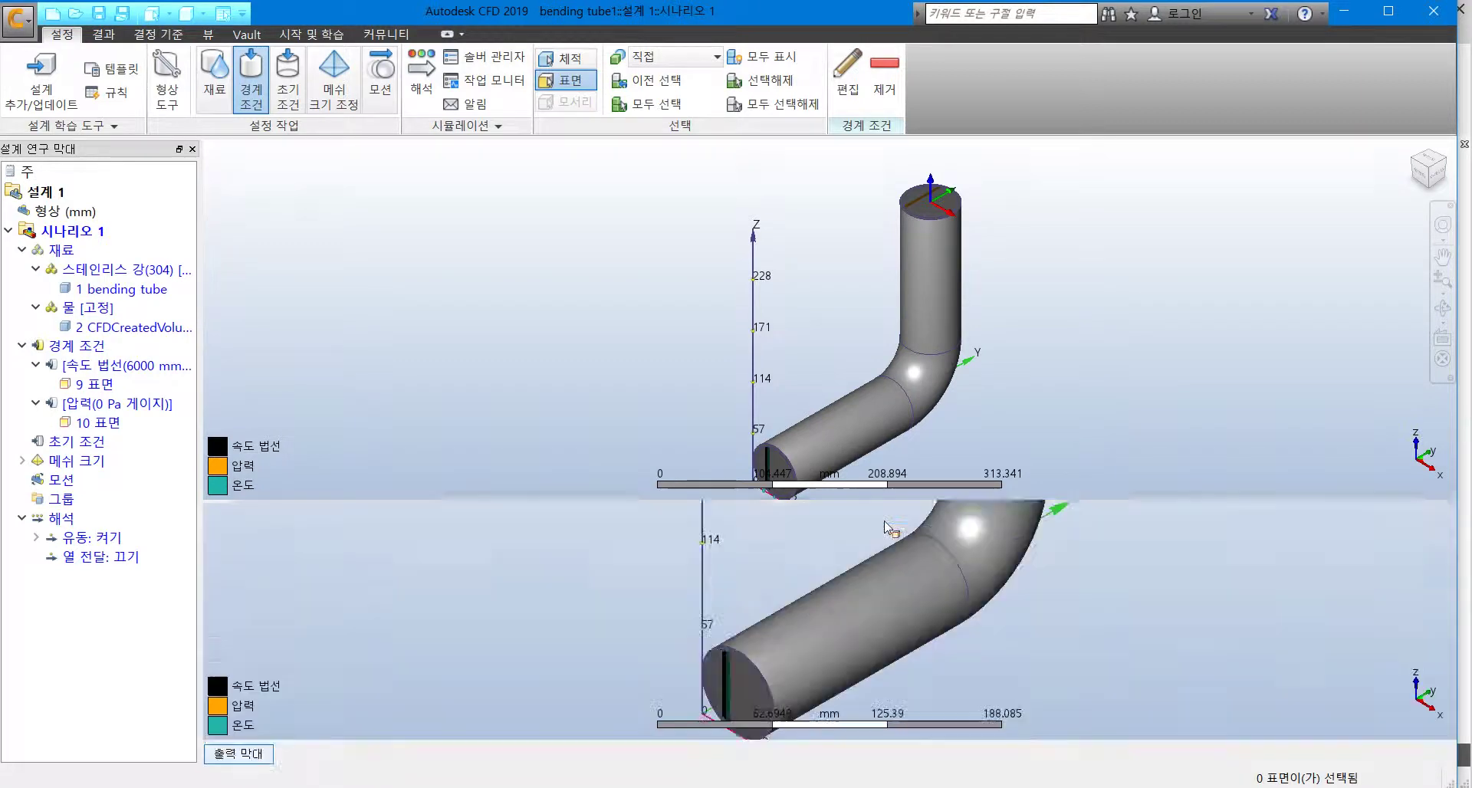
left_click(261, 115)
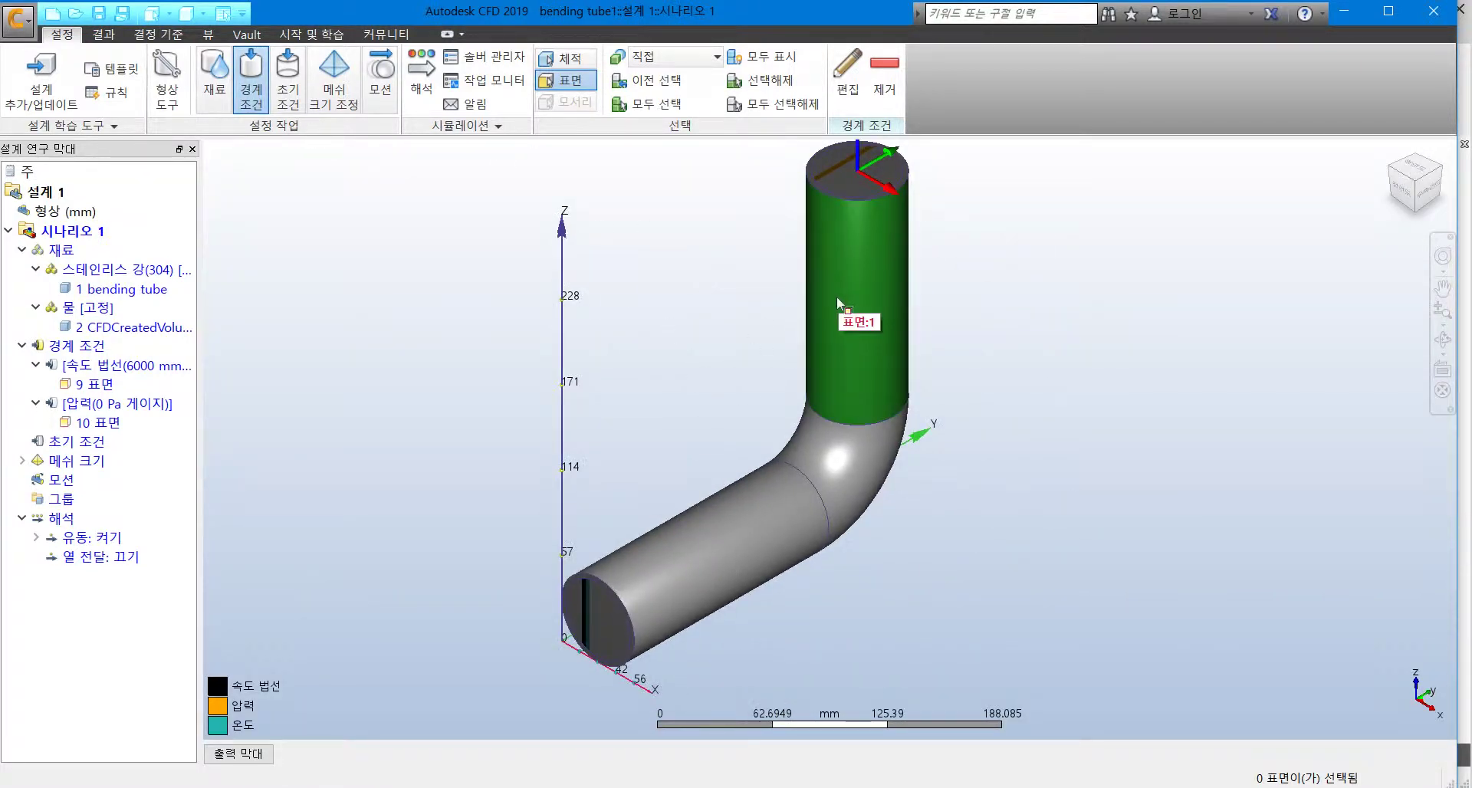
left_click(853, 285)
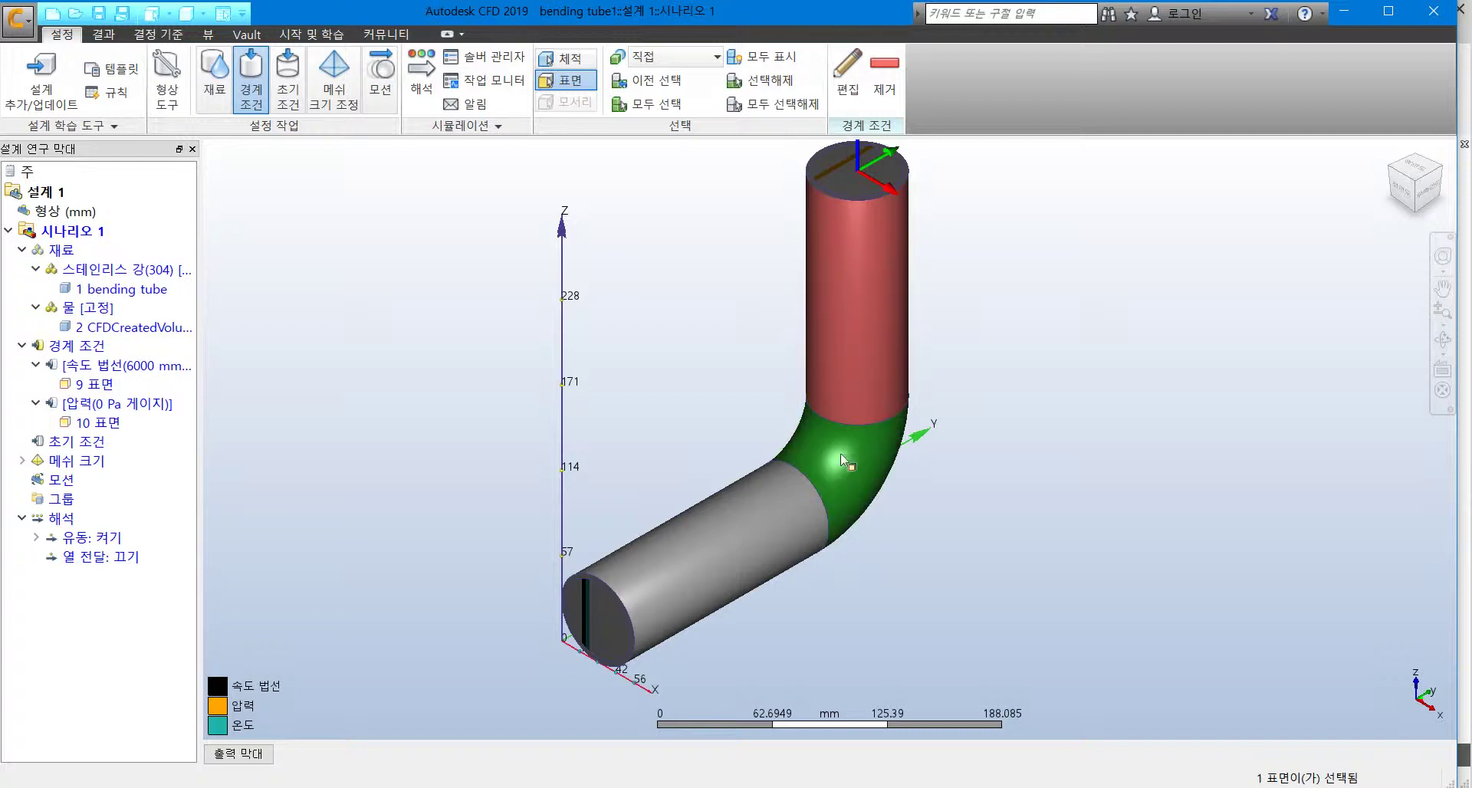
left_click(846, 467)
left_click(770, 494)
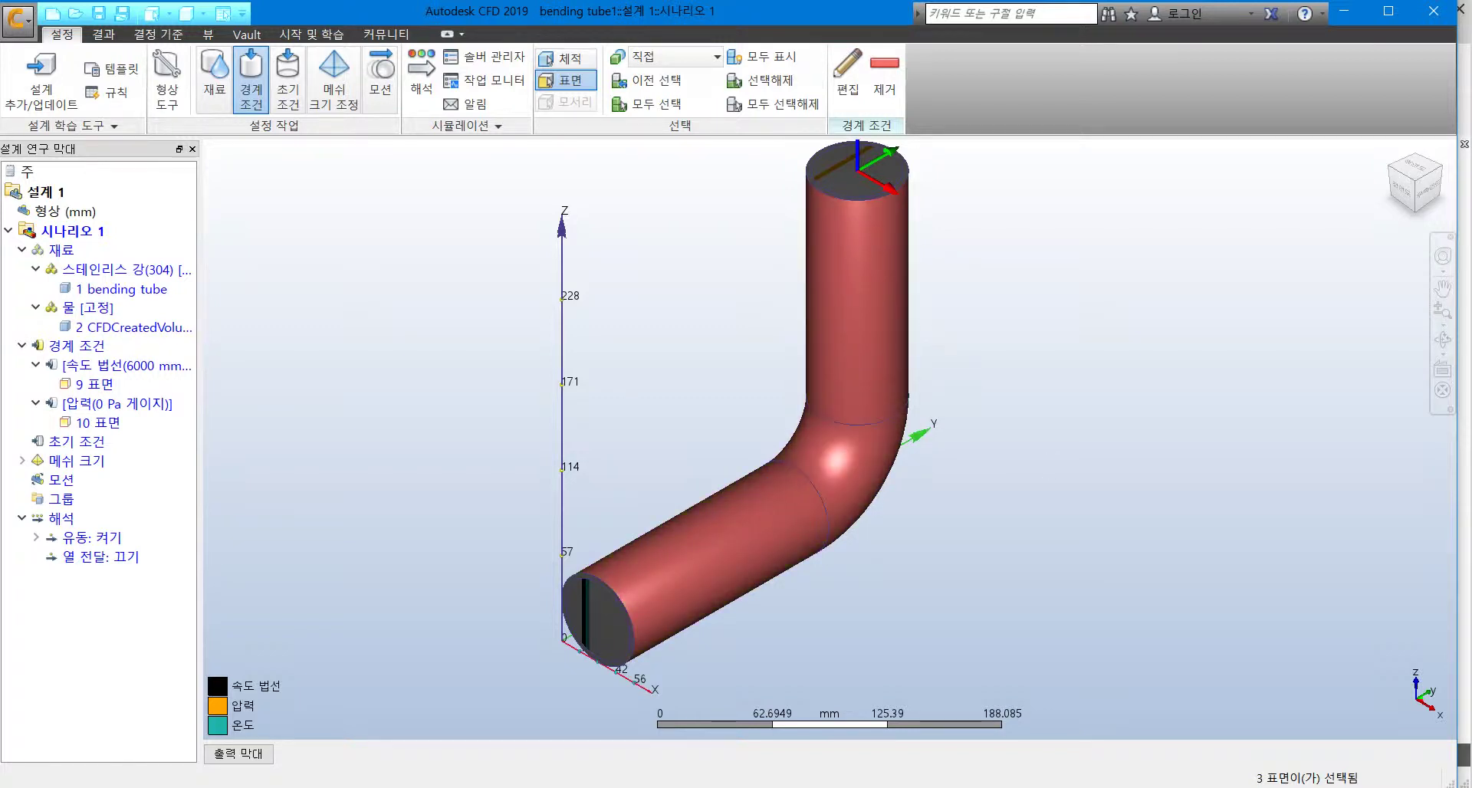
left_click(848, 69)
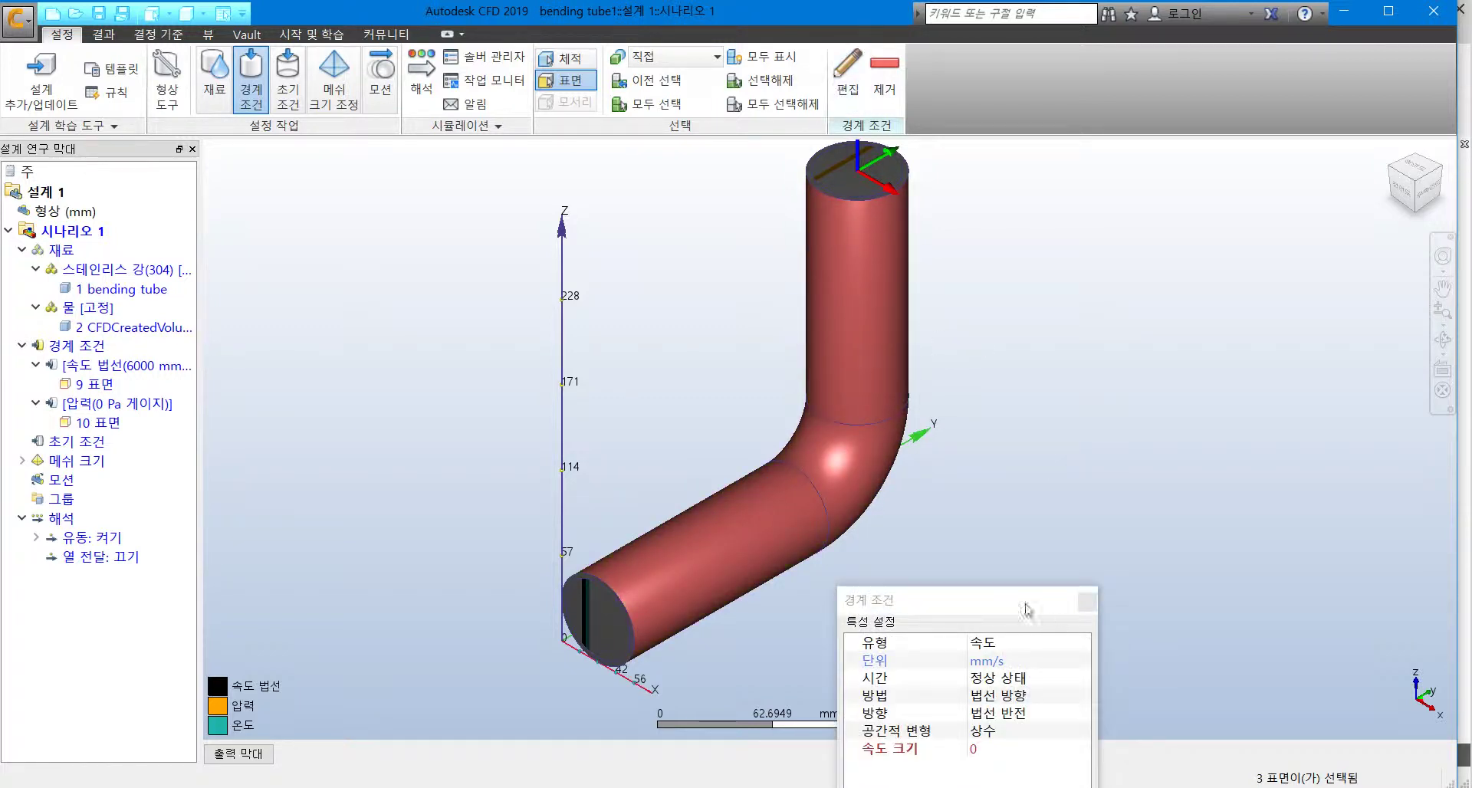
left_click_drag(965, 612, 1066, 284)
left_click(1099, 323)
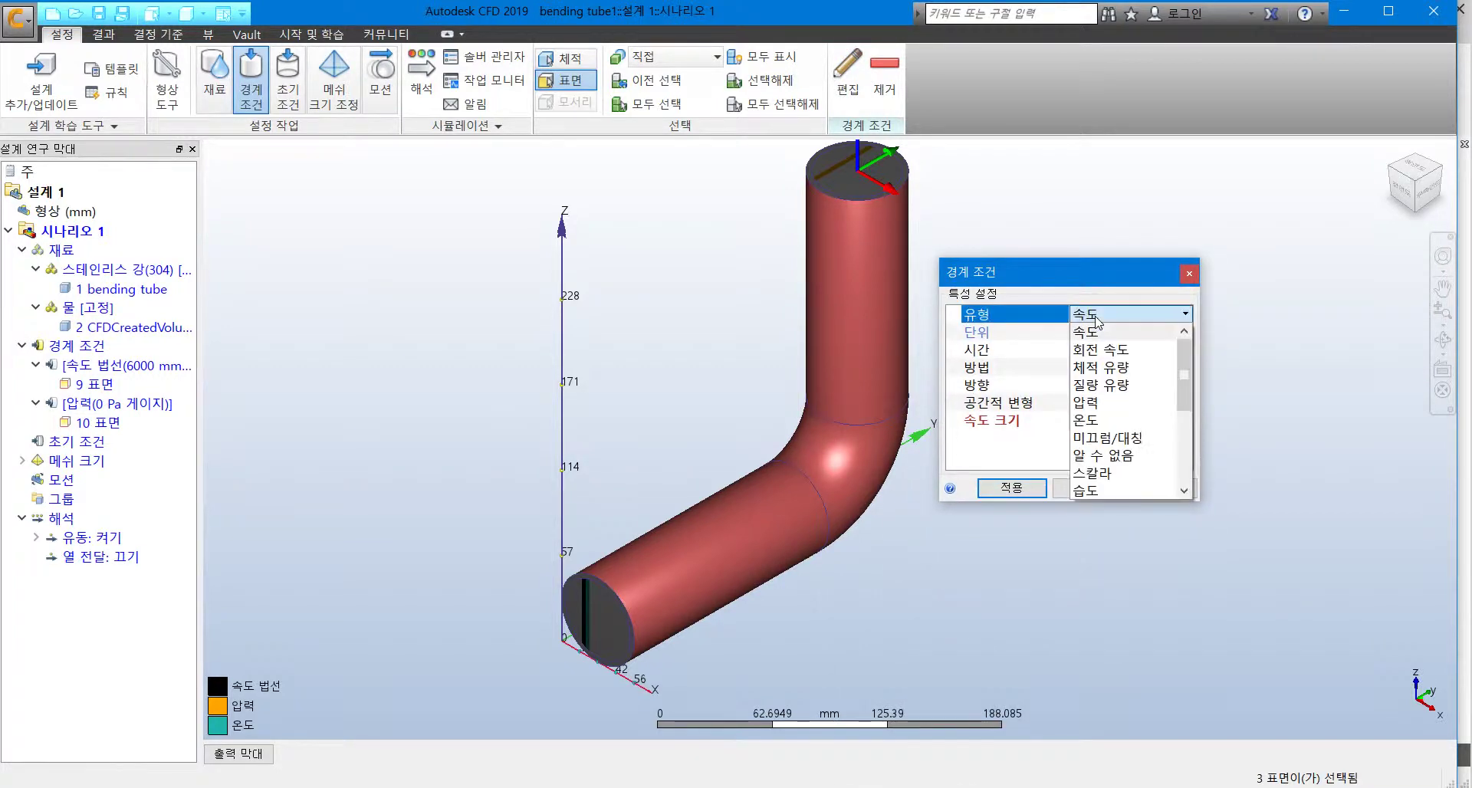
scroll(1196, 448, "down", 3)
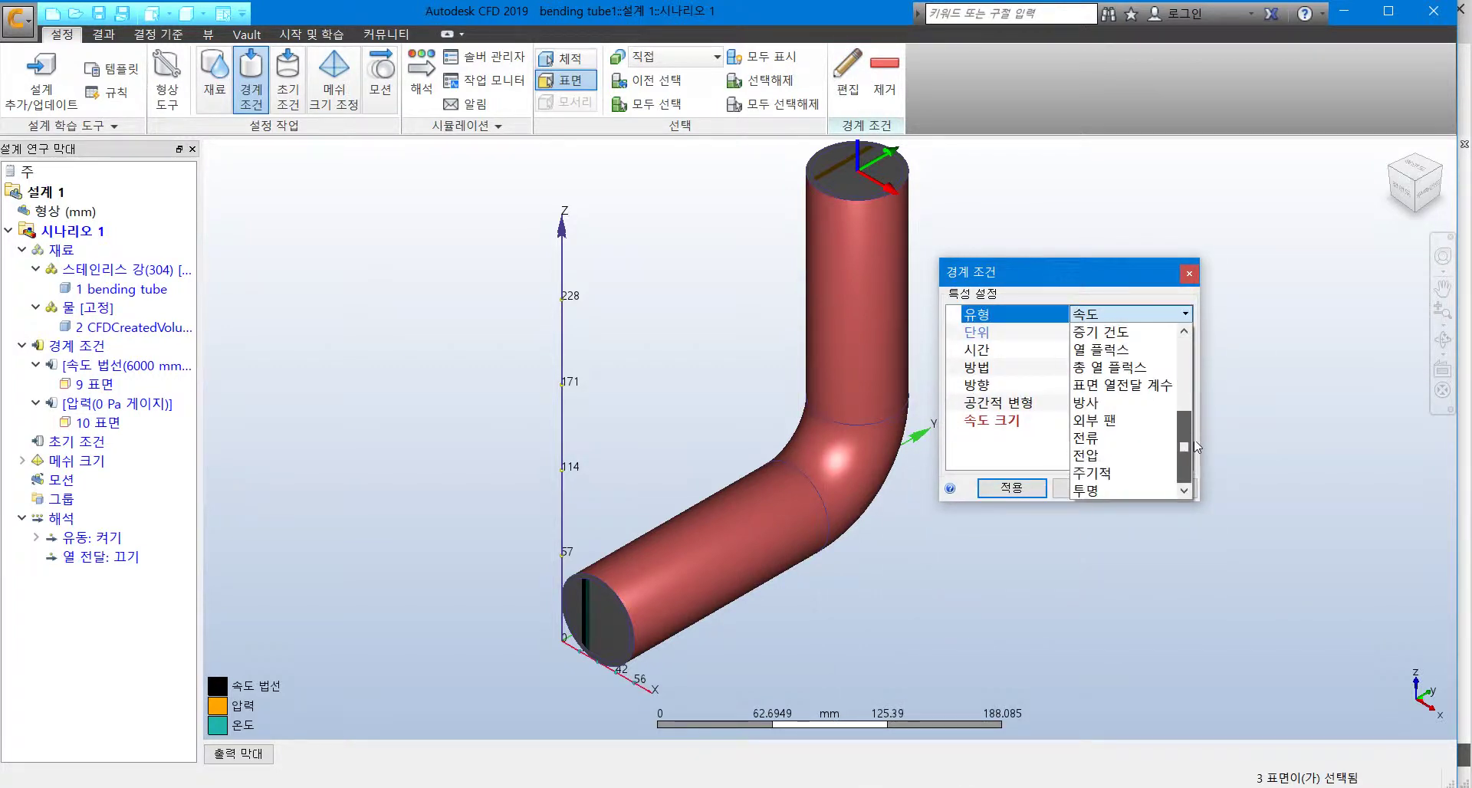
left_click(1150, 385)
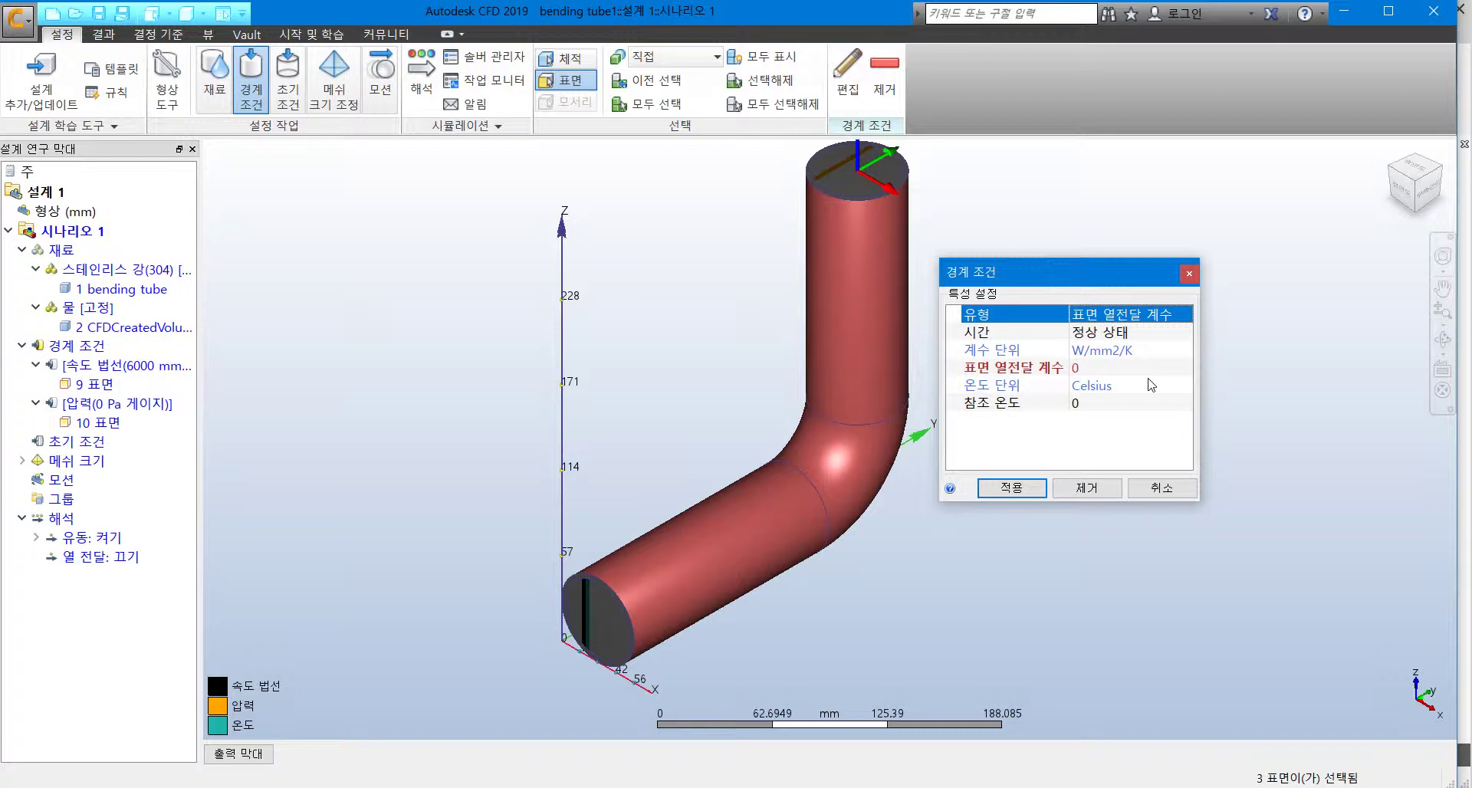
Set the reference temperature to 25 Celsius and the film coefficient to 10 W/mm2/K, and apply the condition
left_click(1092, 404)
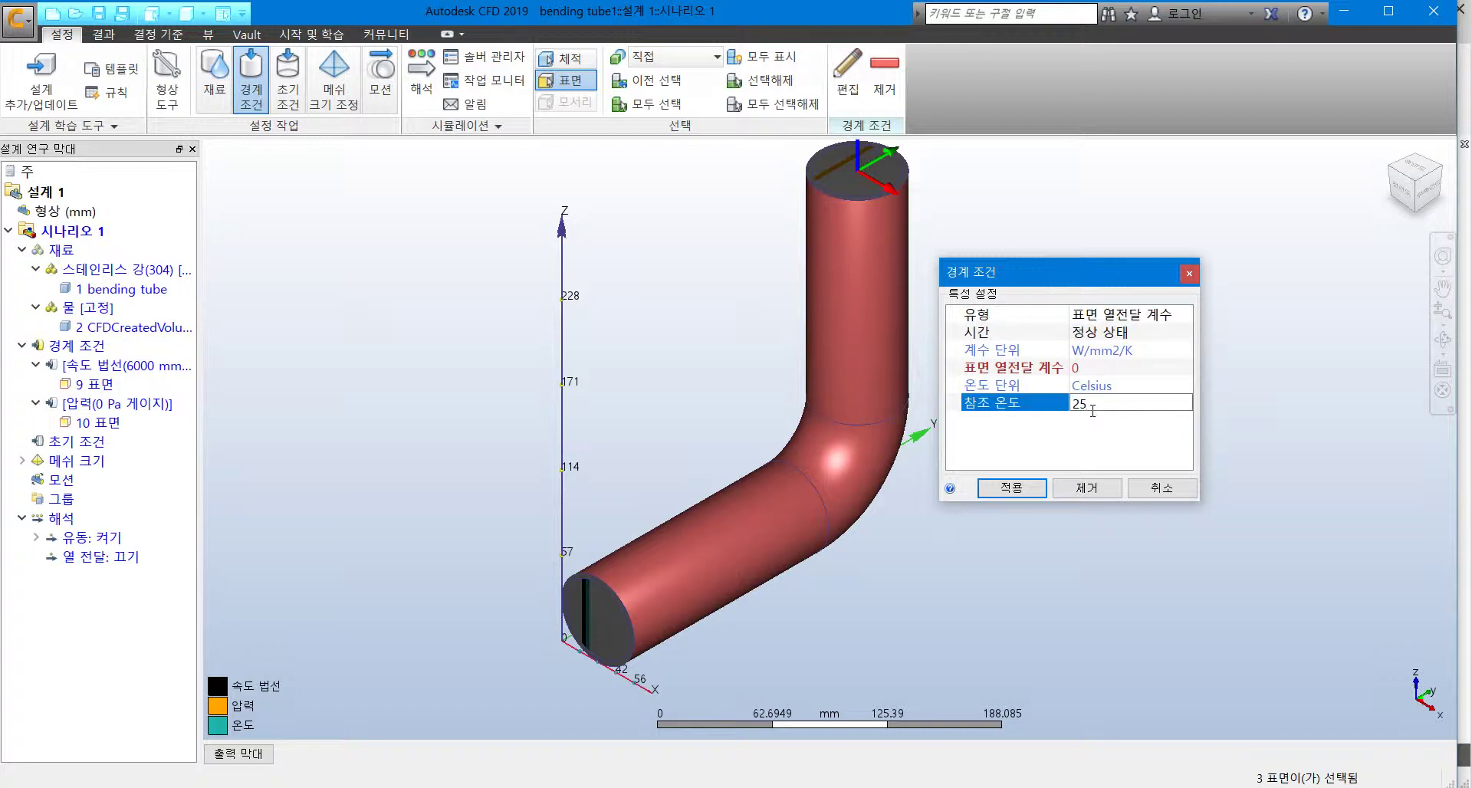
left_click(1080, 369)
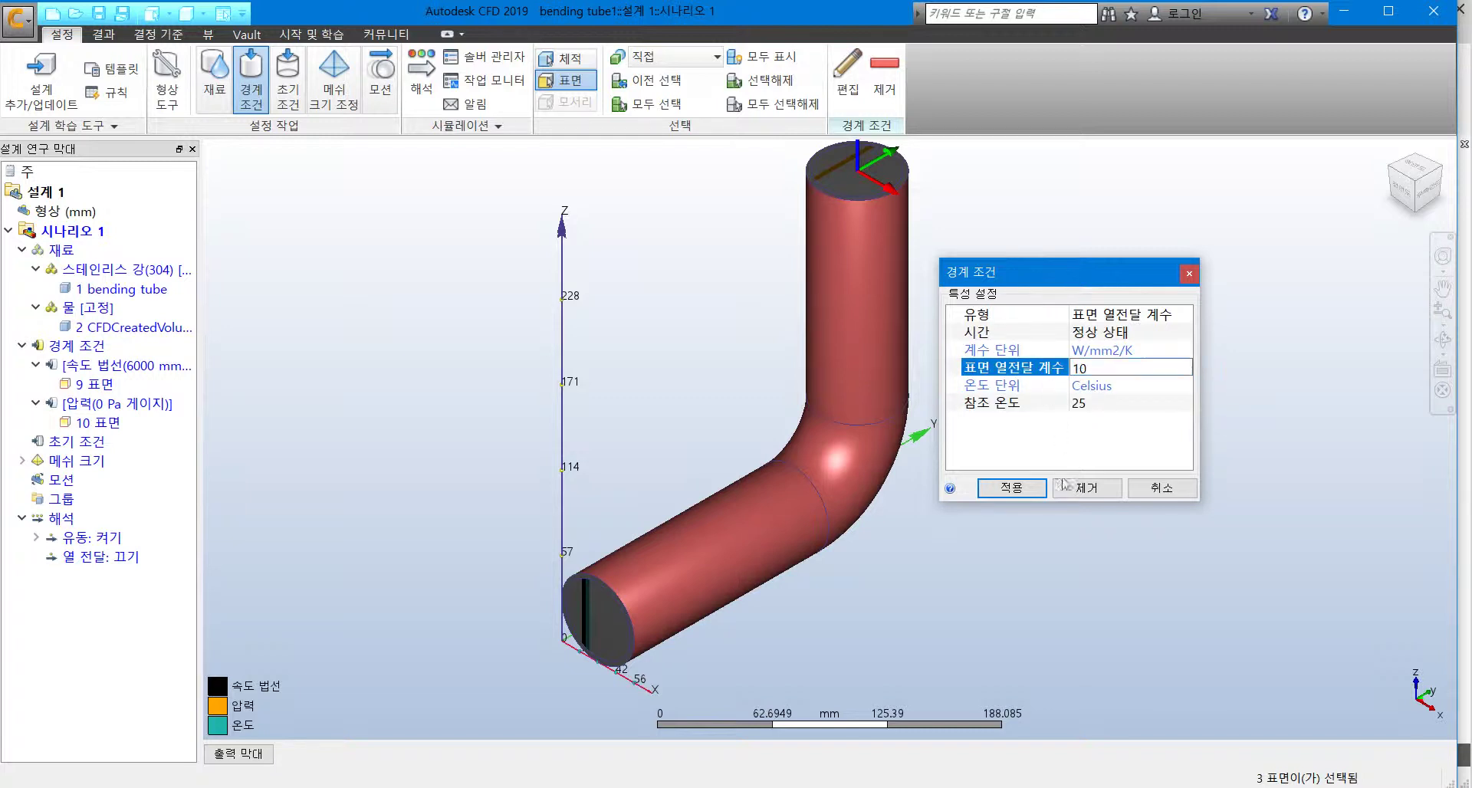
type("10")
left_click(1006, 491)
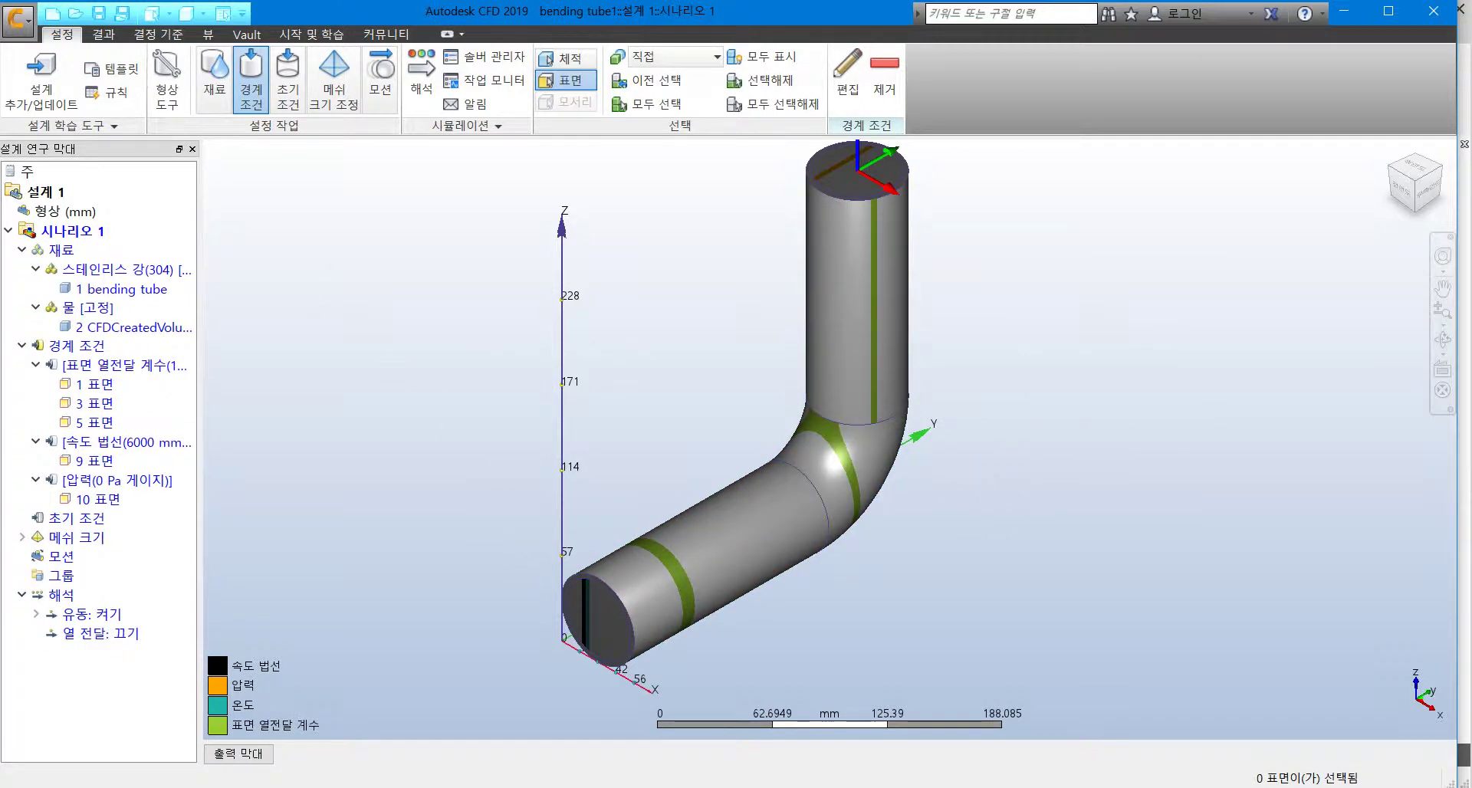
Generate automatic mesh sizing (자동 크기 조정) for the whole model
left_click(334, 77)
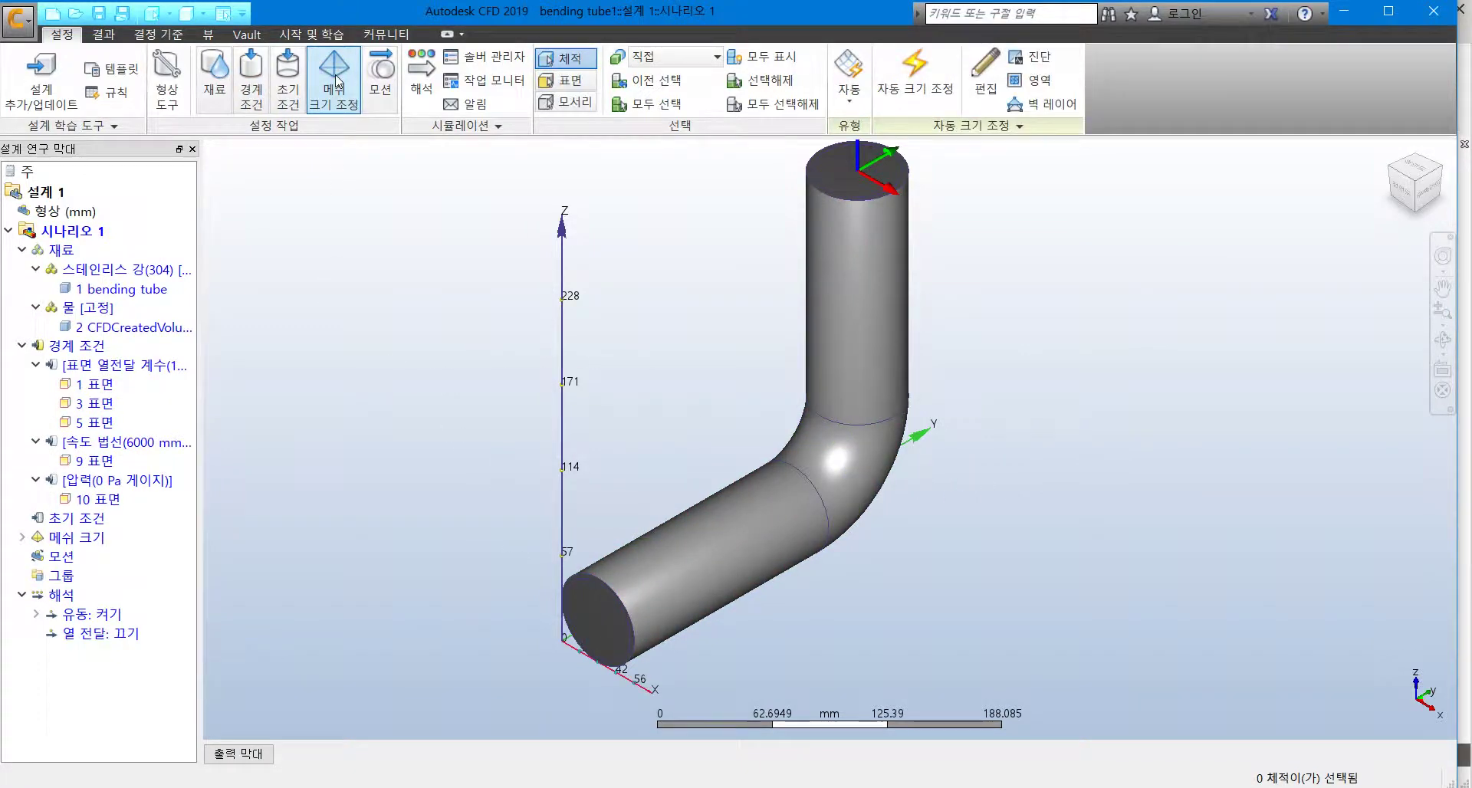
left_click(921, 93)
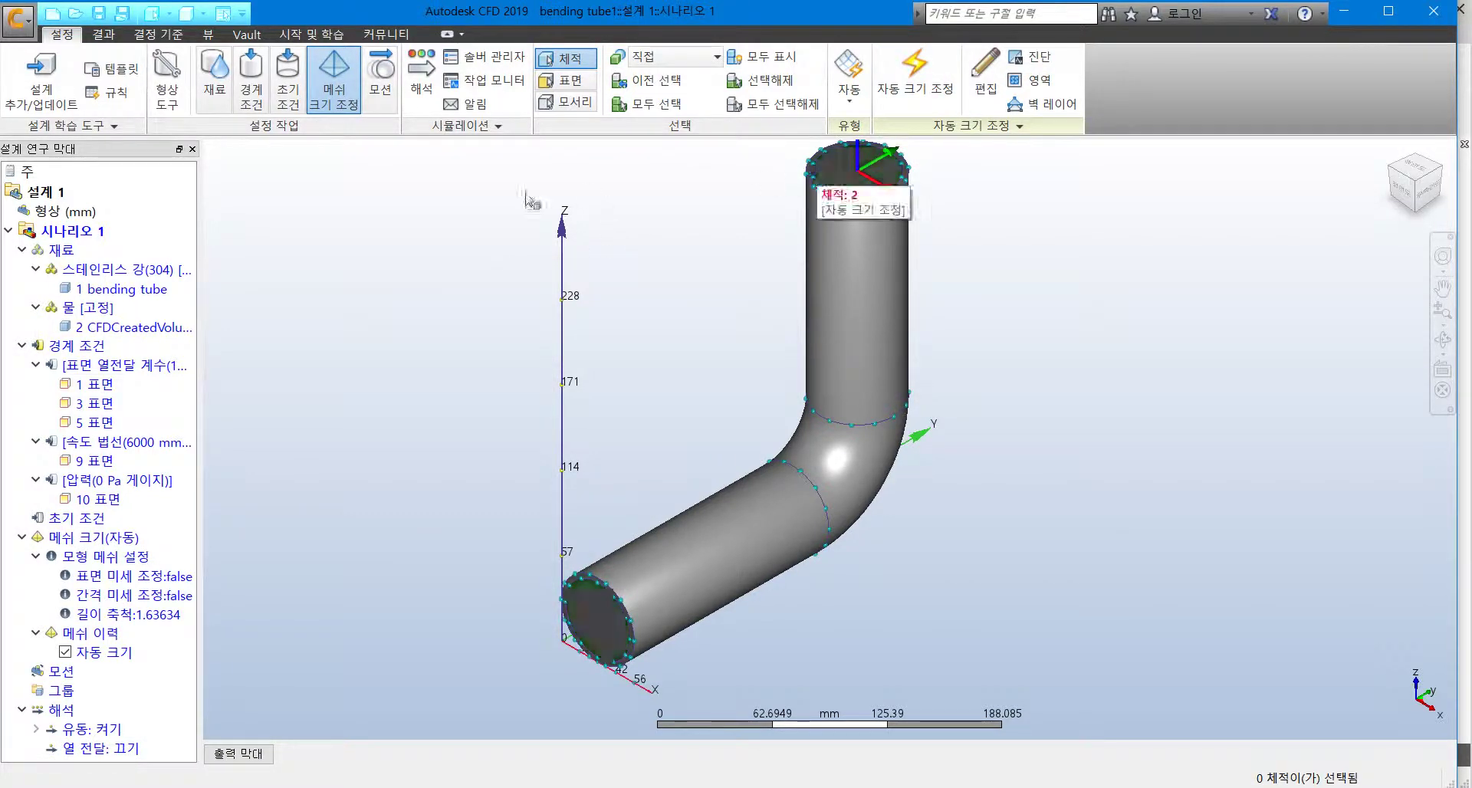
Open the solve settings and accept the intelligent solution control and the result quantities as they are
left_click(430, 79)
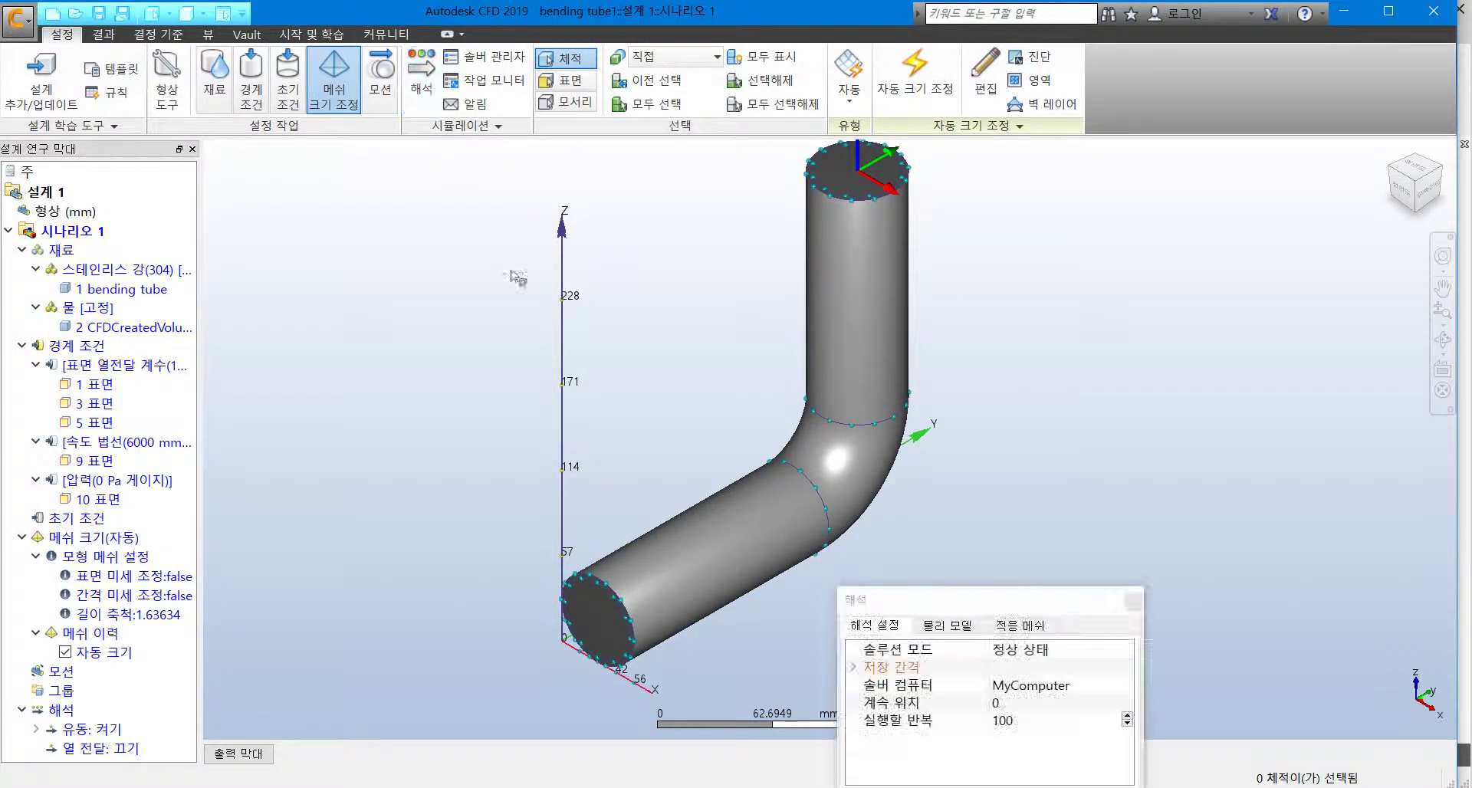
left_click_drag(954, 599, 514, 199)
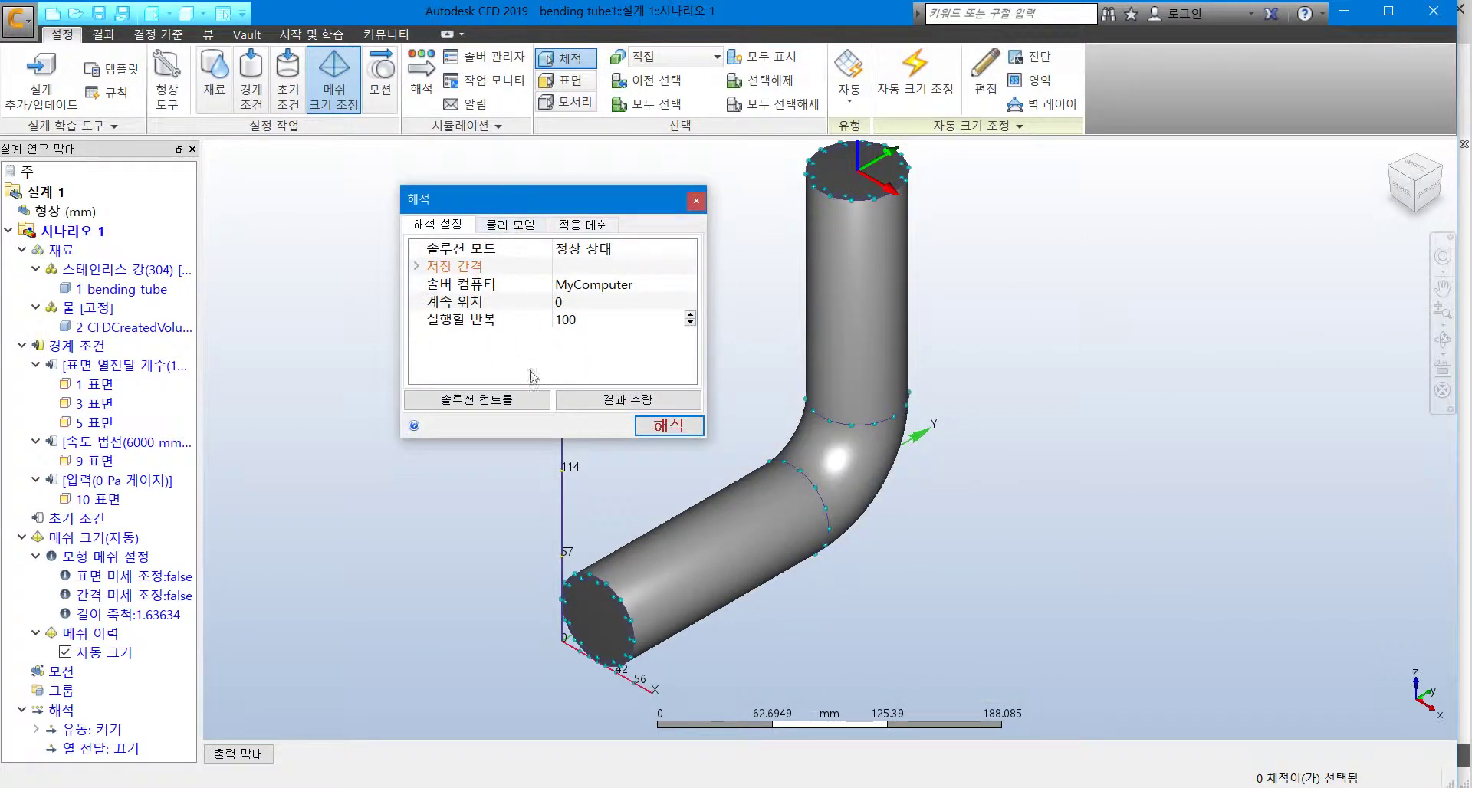
left_click(542, 405)
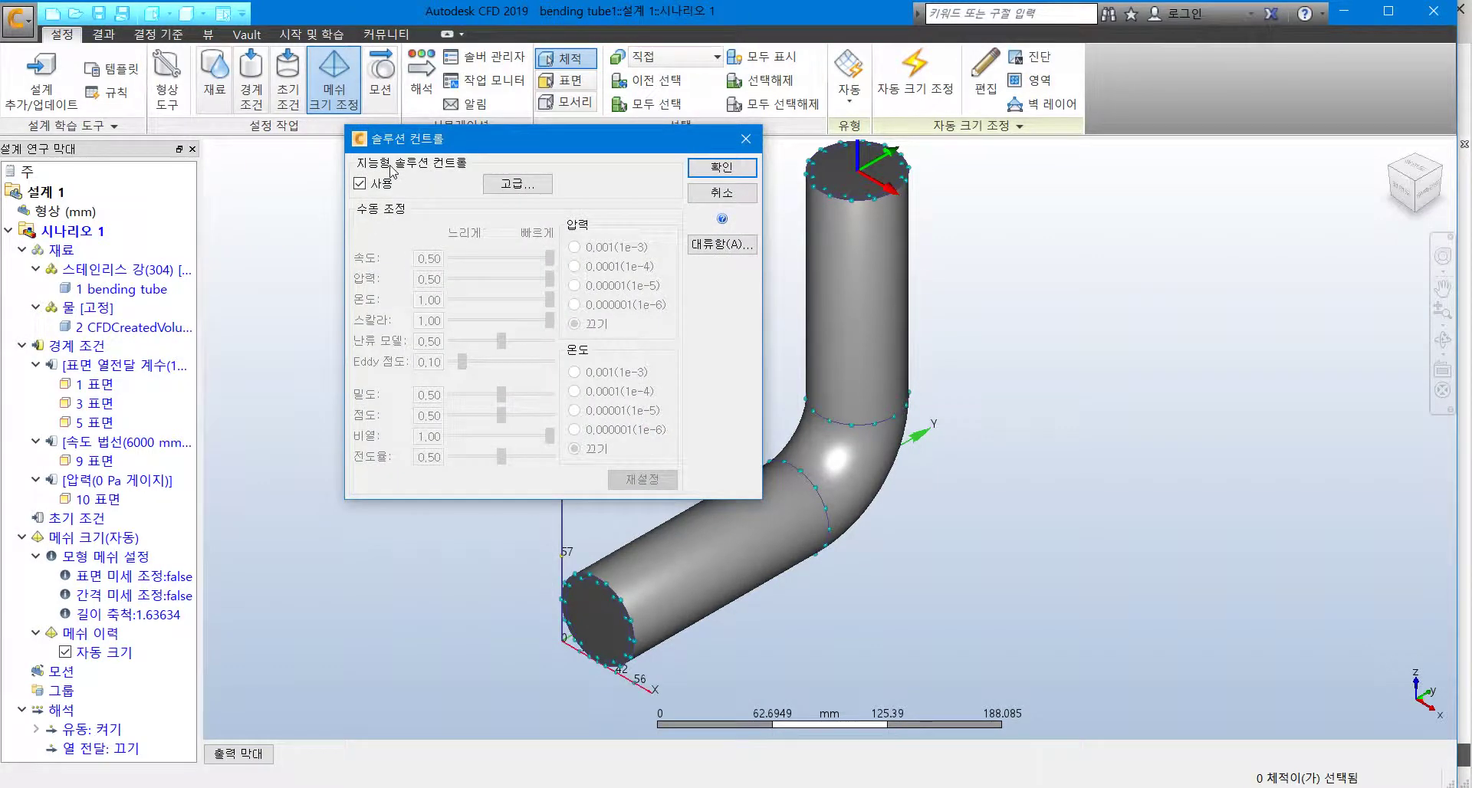
left_click(721, 168)
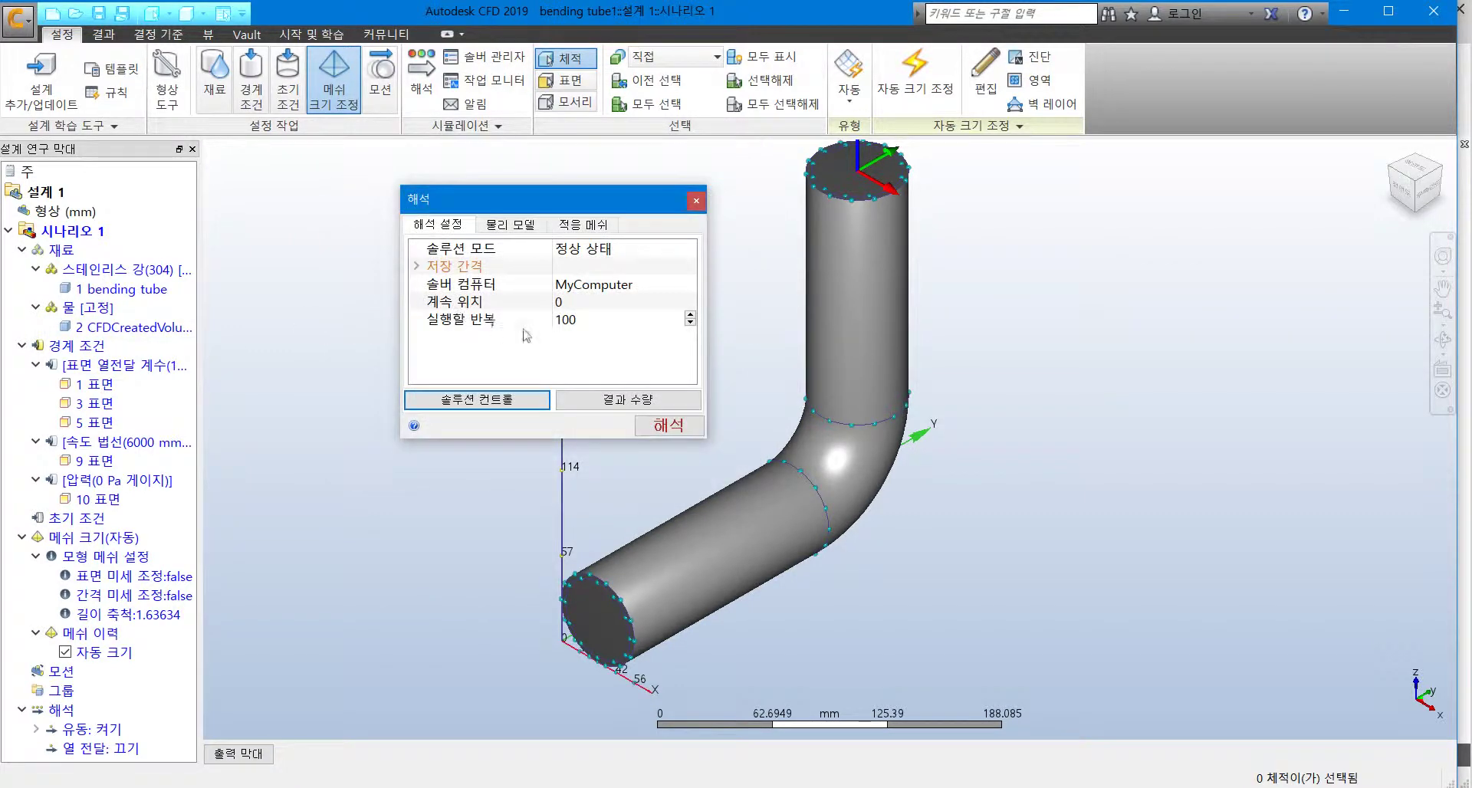
left_click(577, 398)
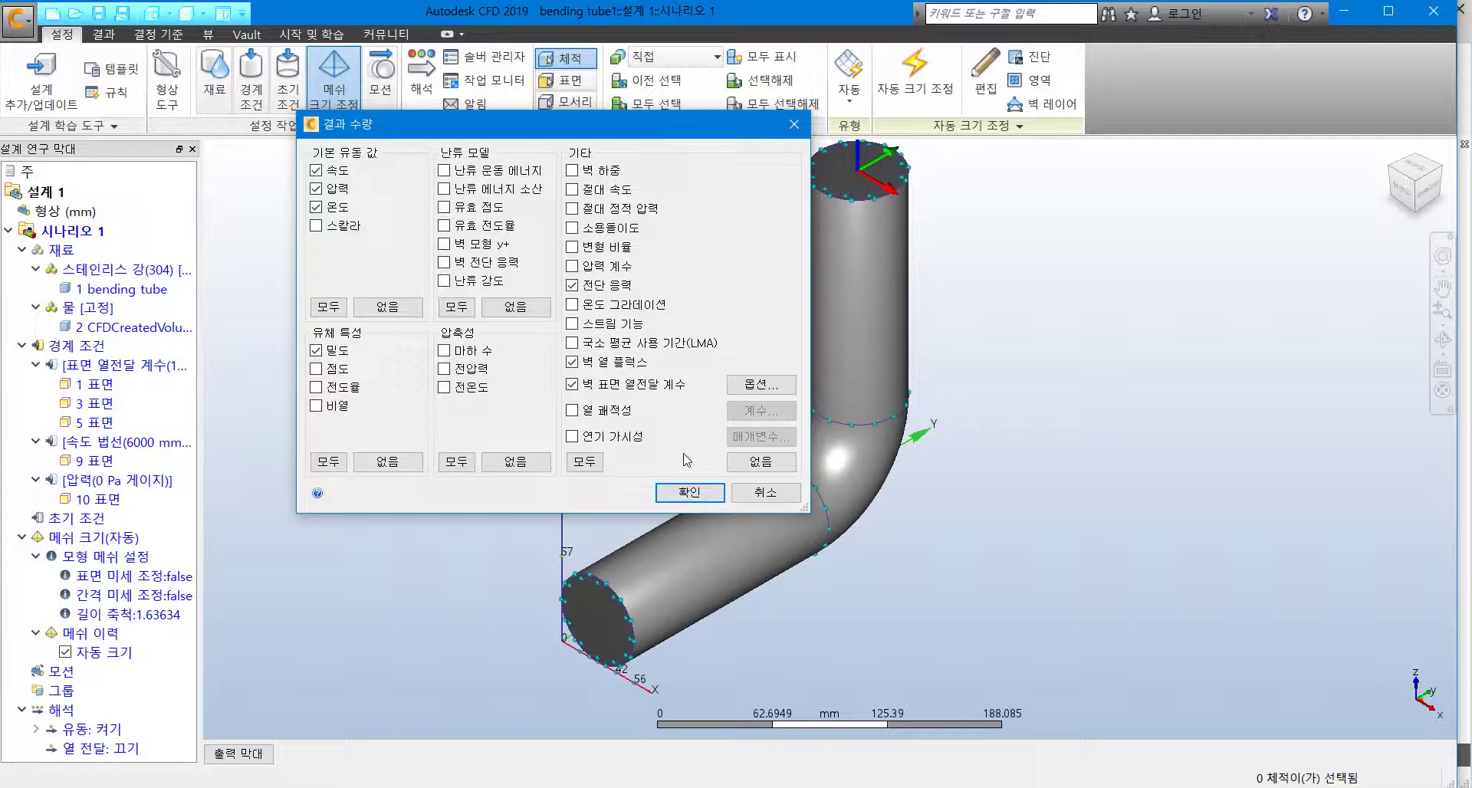
left_click(678, 494)
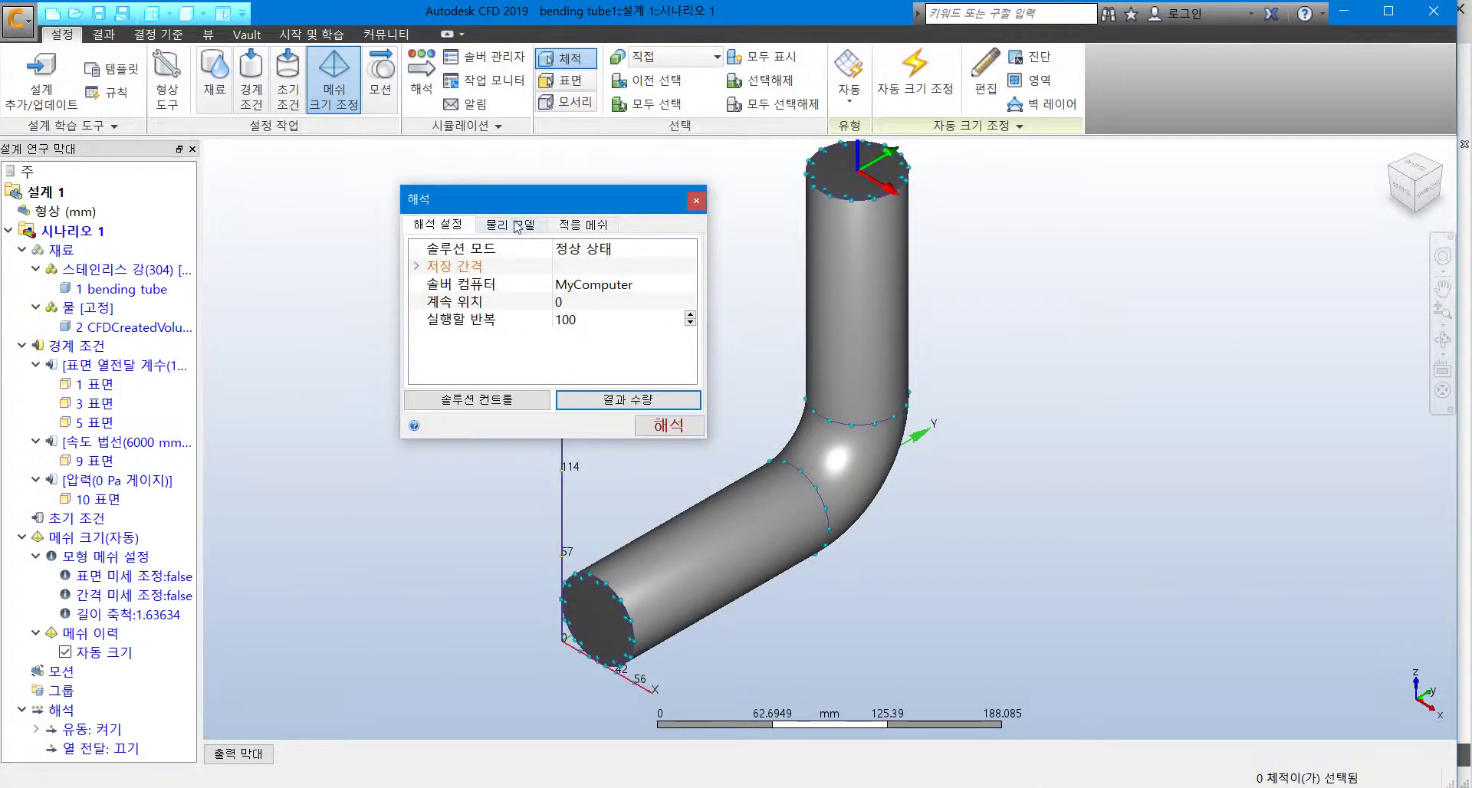
Enable heat transfer (열 전달) with automatic forced convection (자동 강제 대류) in the solve physics
left_click(517, 225)
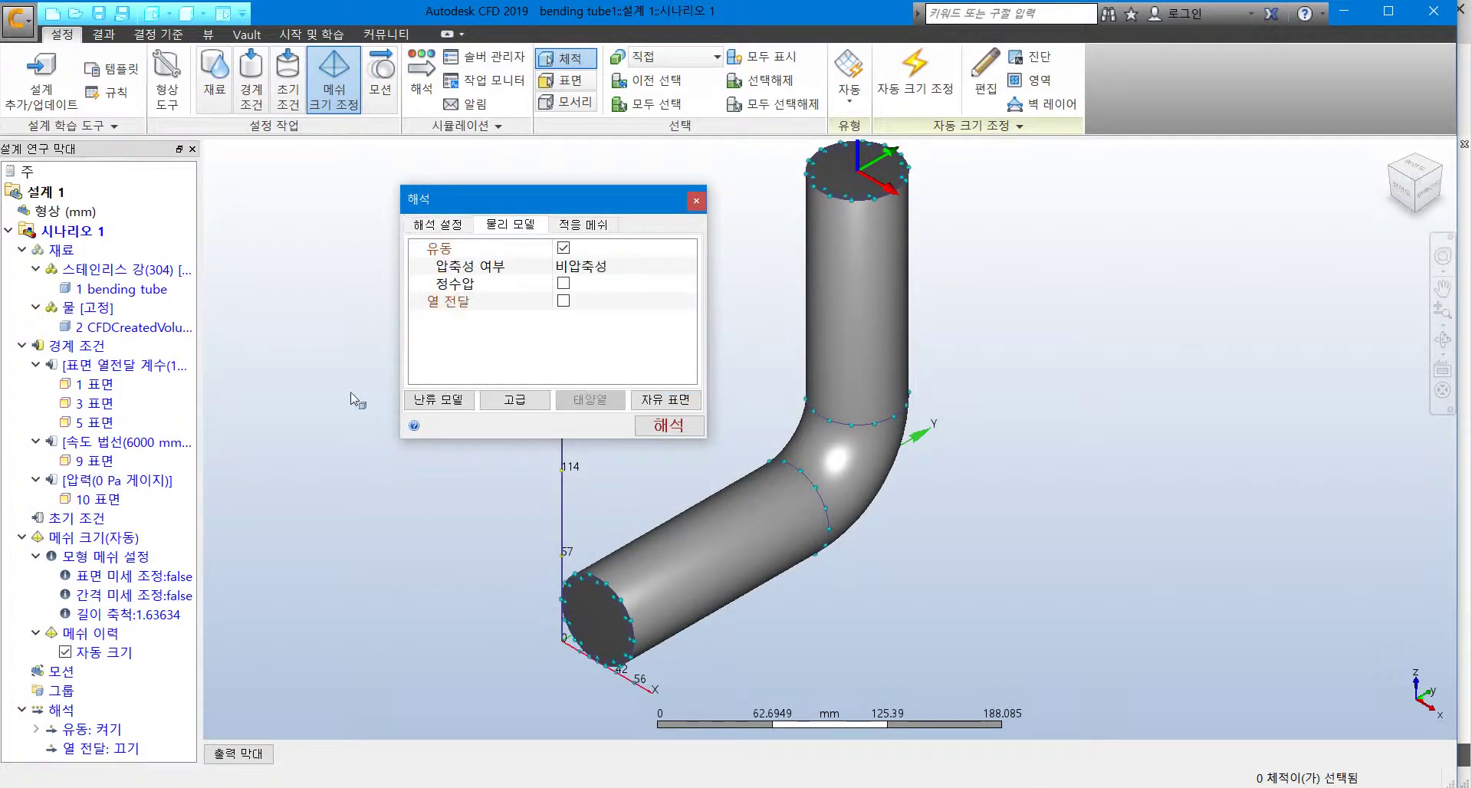
left_click(565, 301)
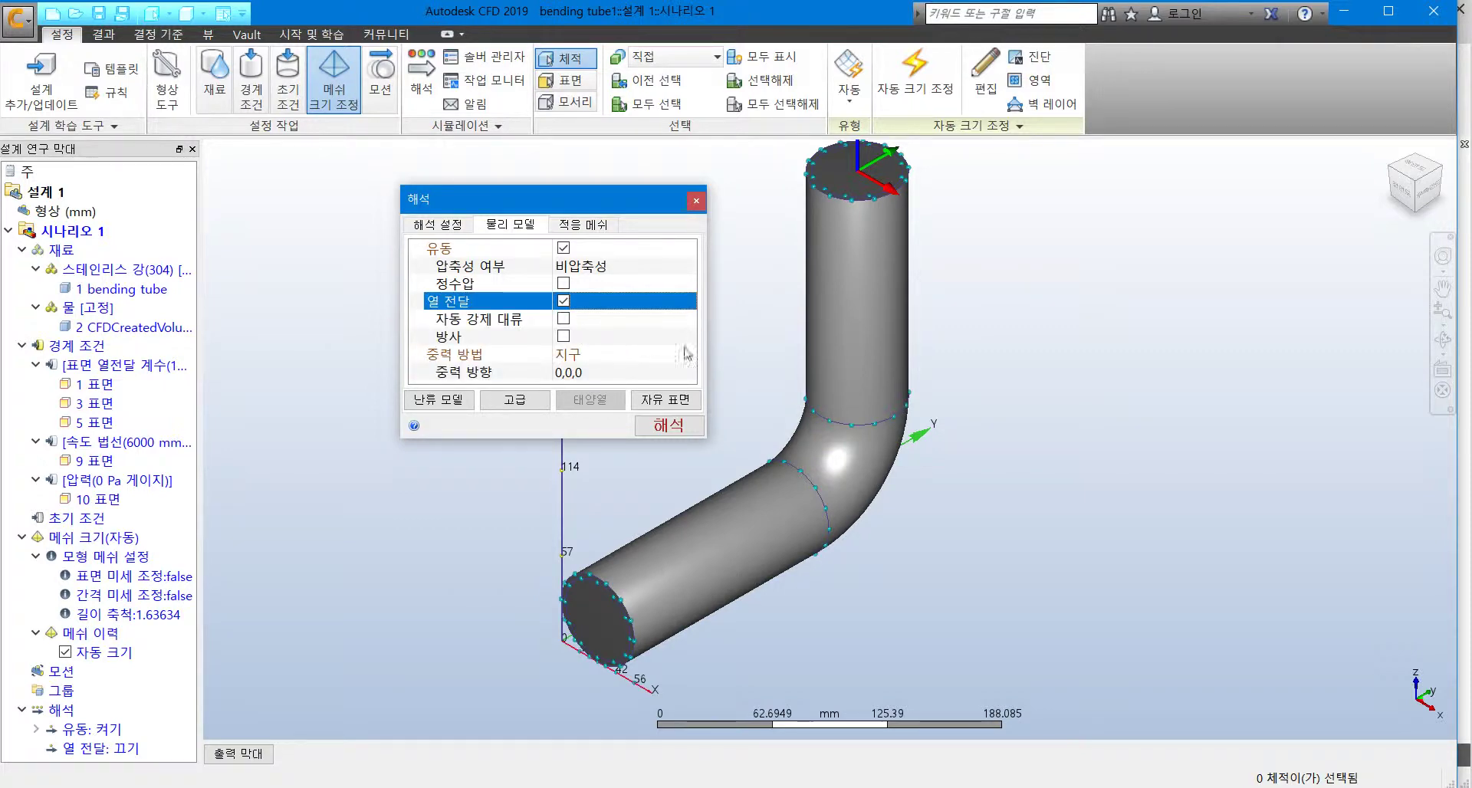
left_click(563, 318)
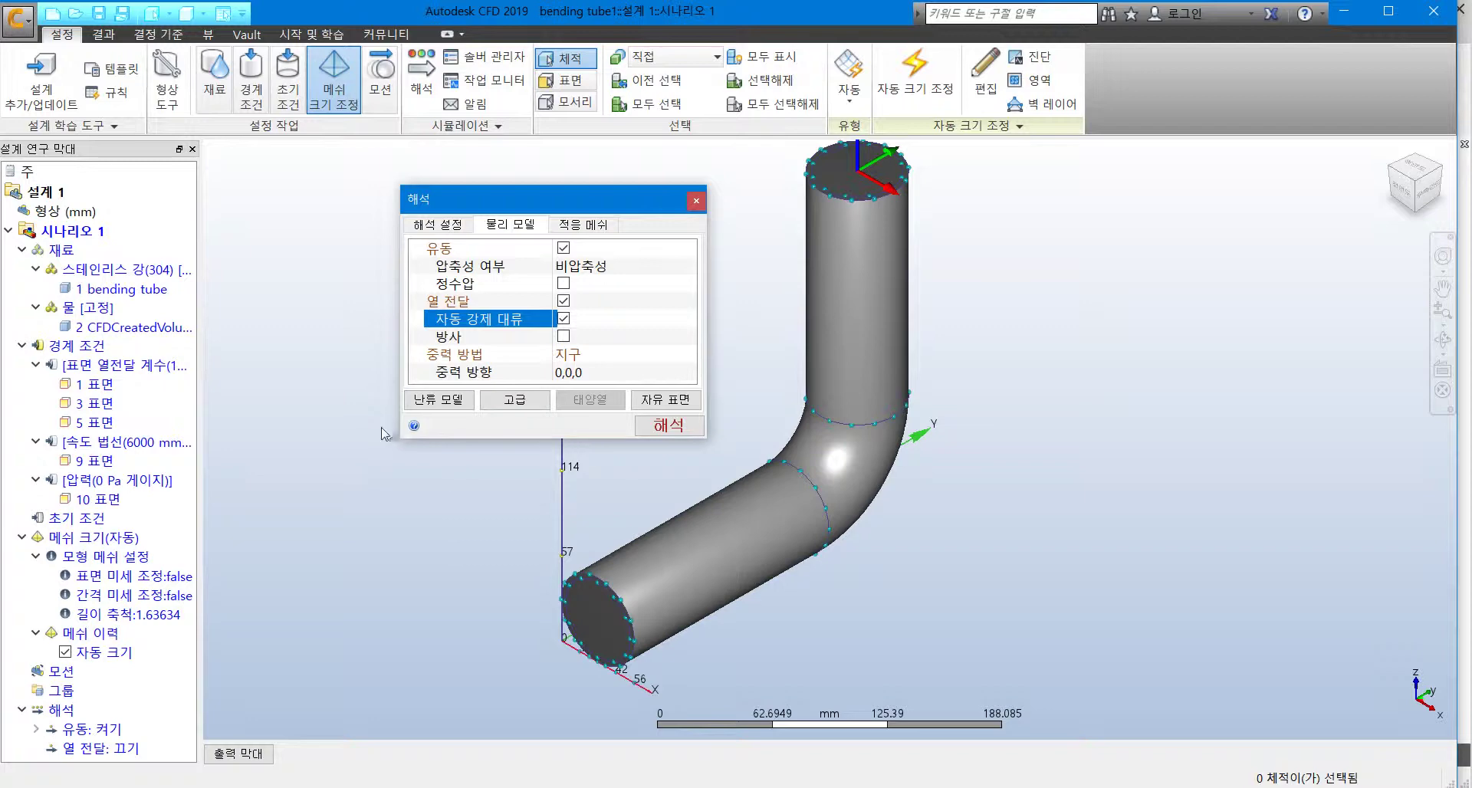
Check the solution control once more and run the steady-state solve on MyComputer with 100 iterations
left_click(454, 226)
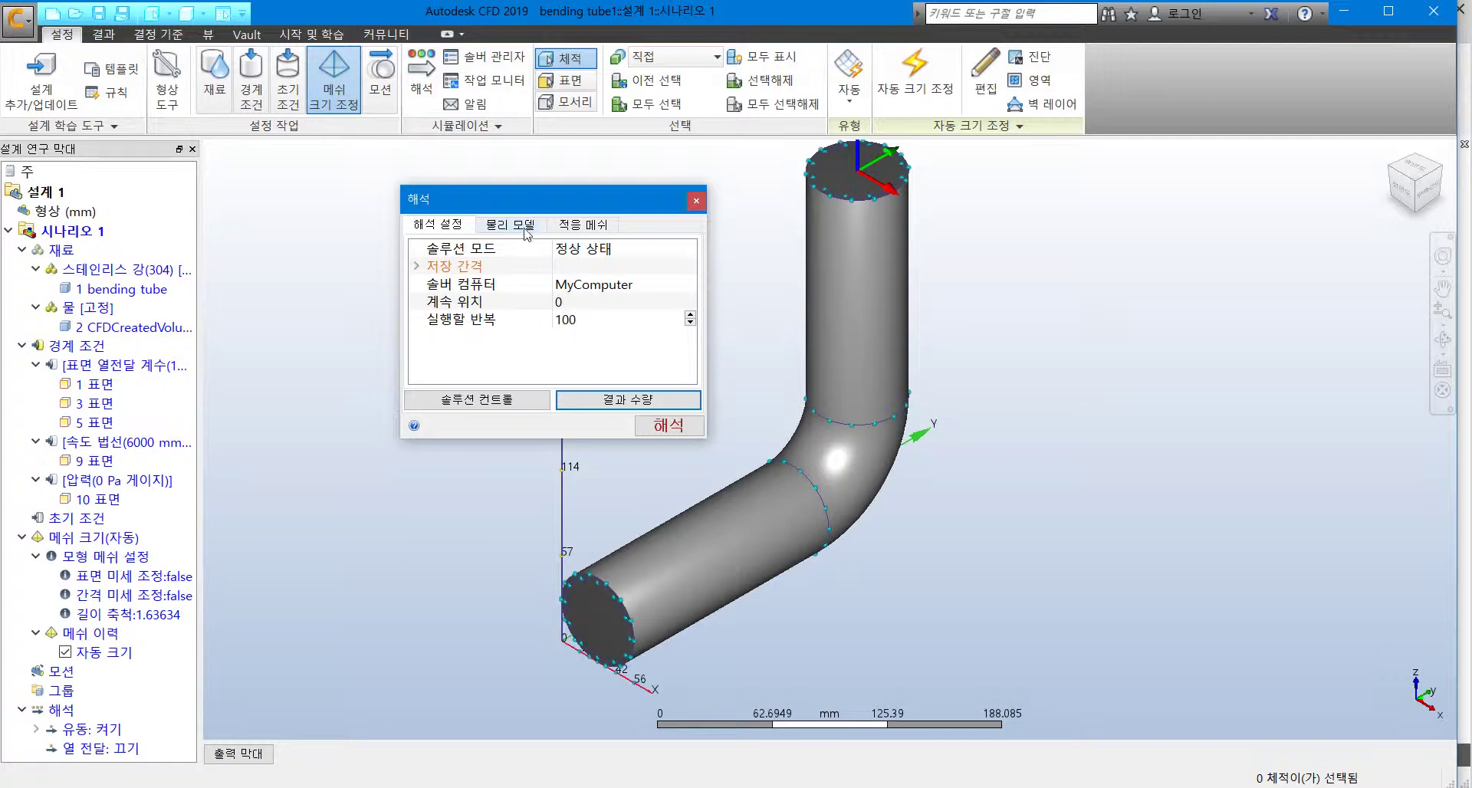
left_click(505, 400)
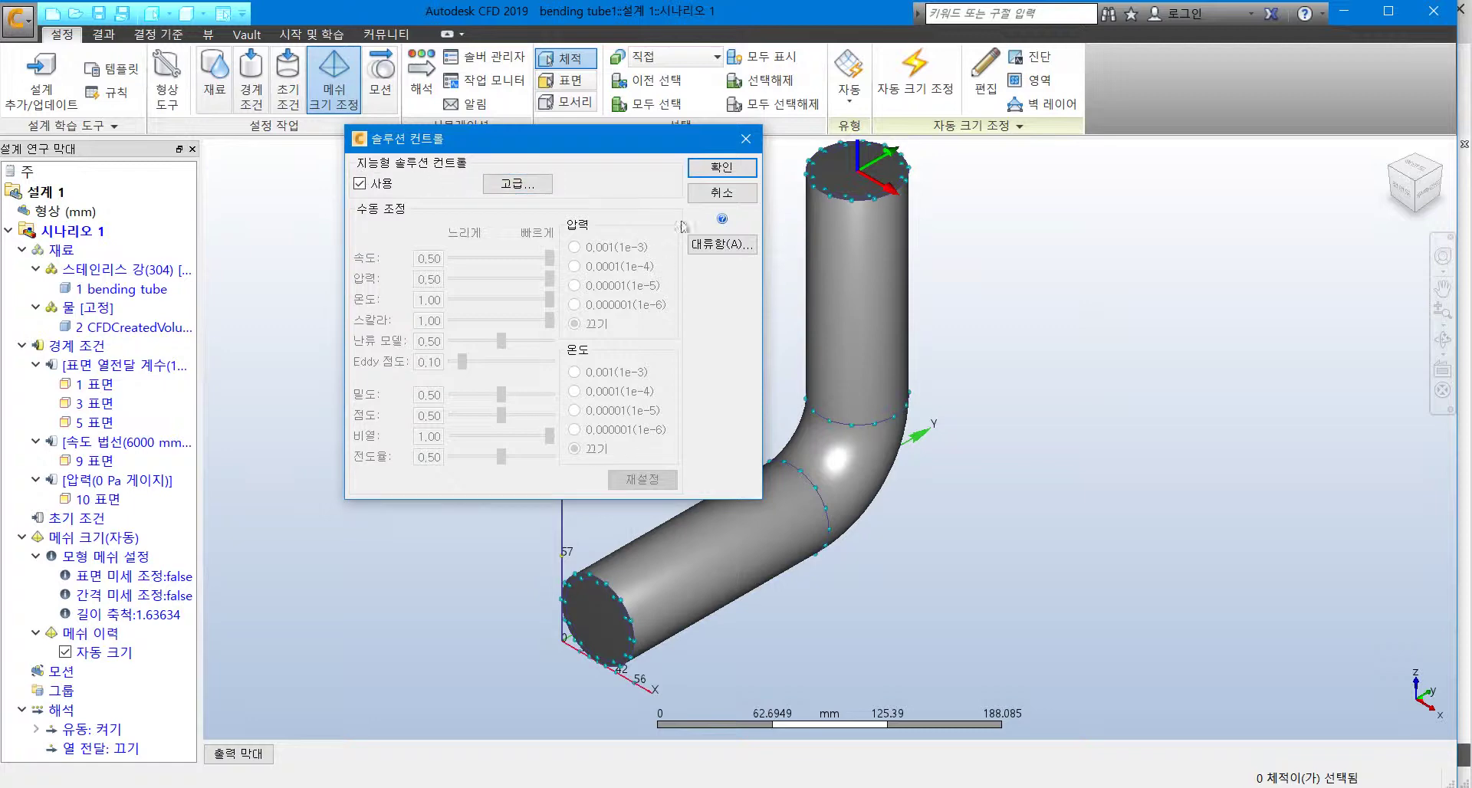
left_click(722, 166)
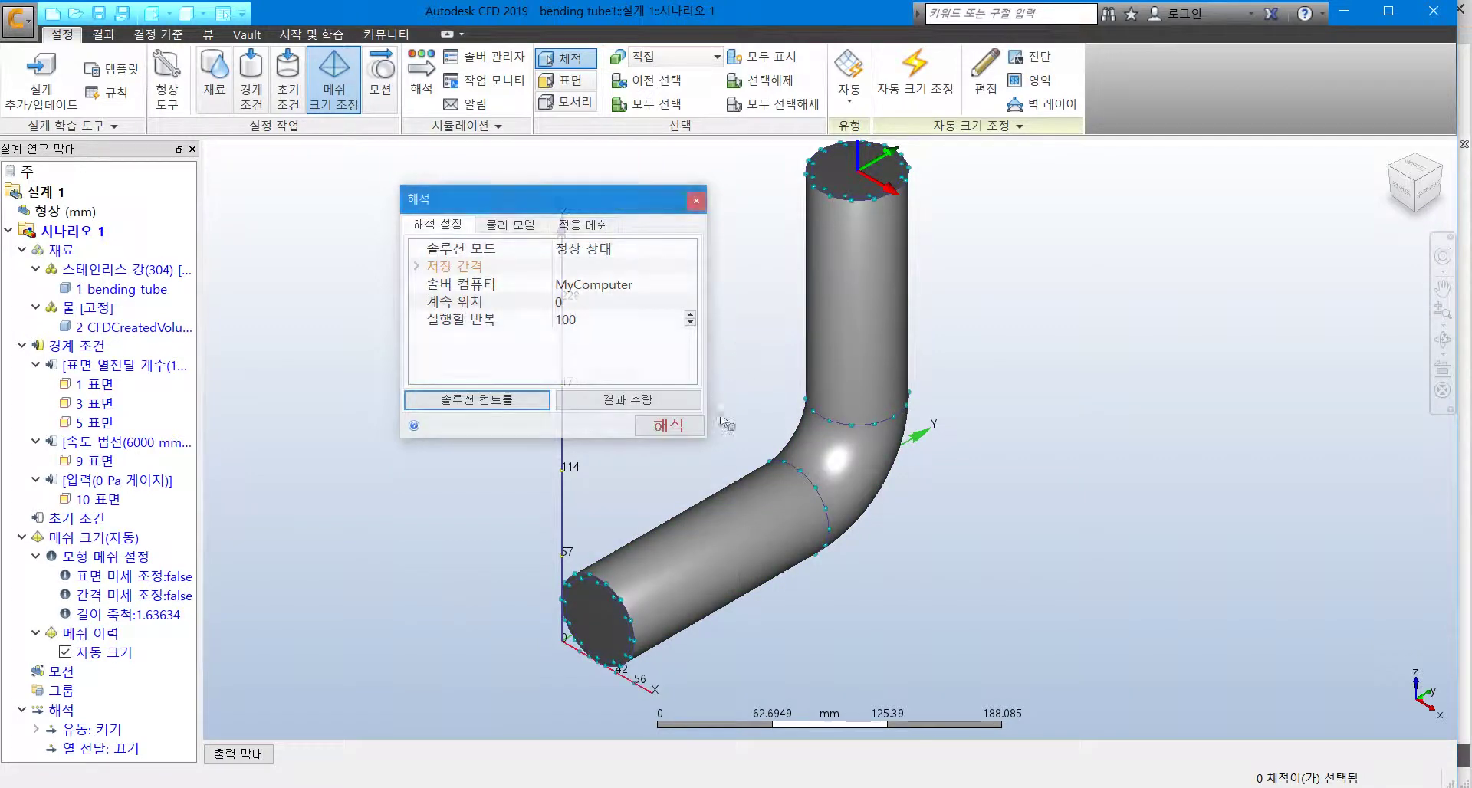
left_click(668, 427)
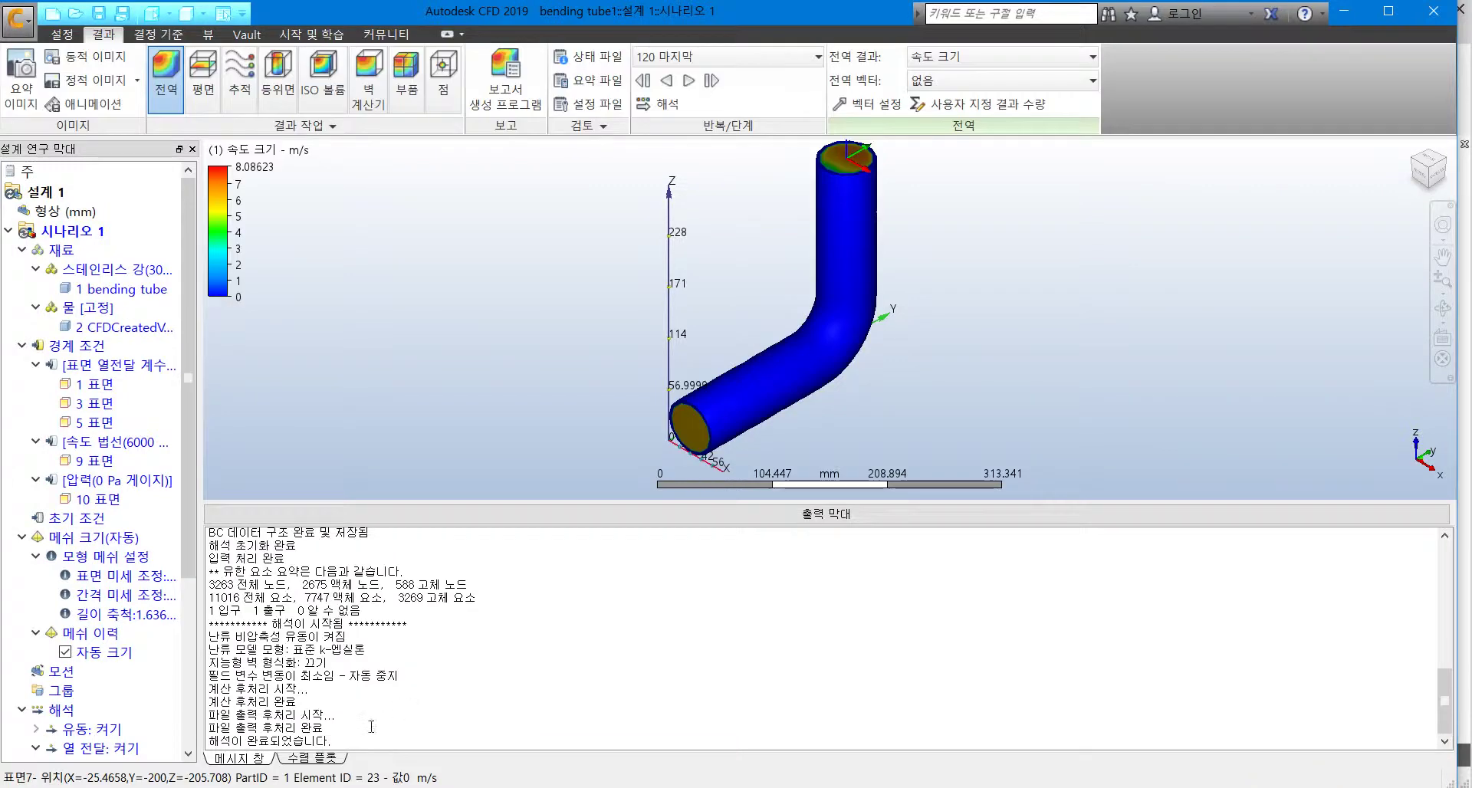
Review the convergence plot of the finished solve and collapse the output bar
left_click(328, 759)
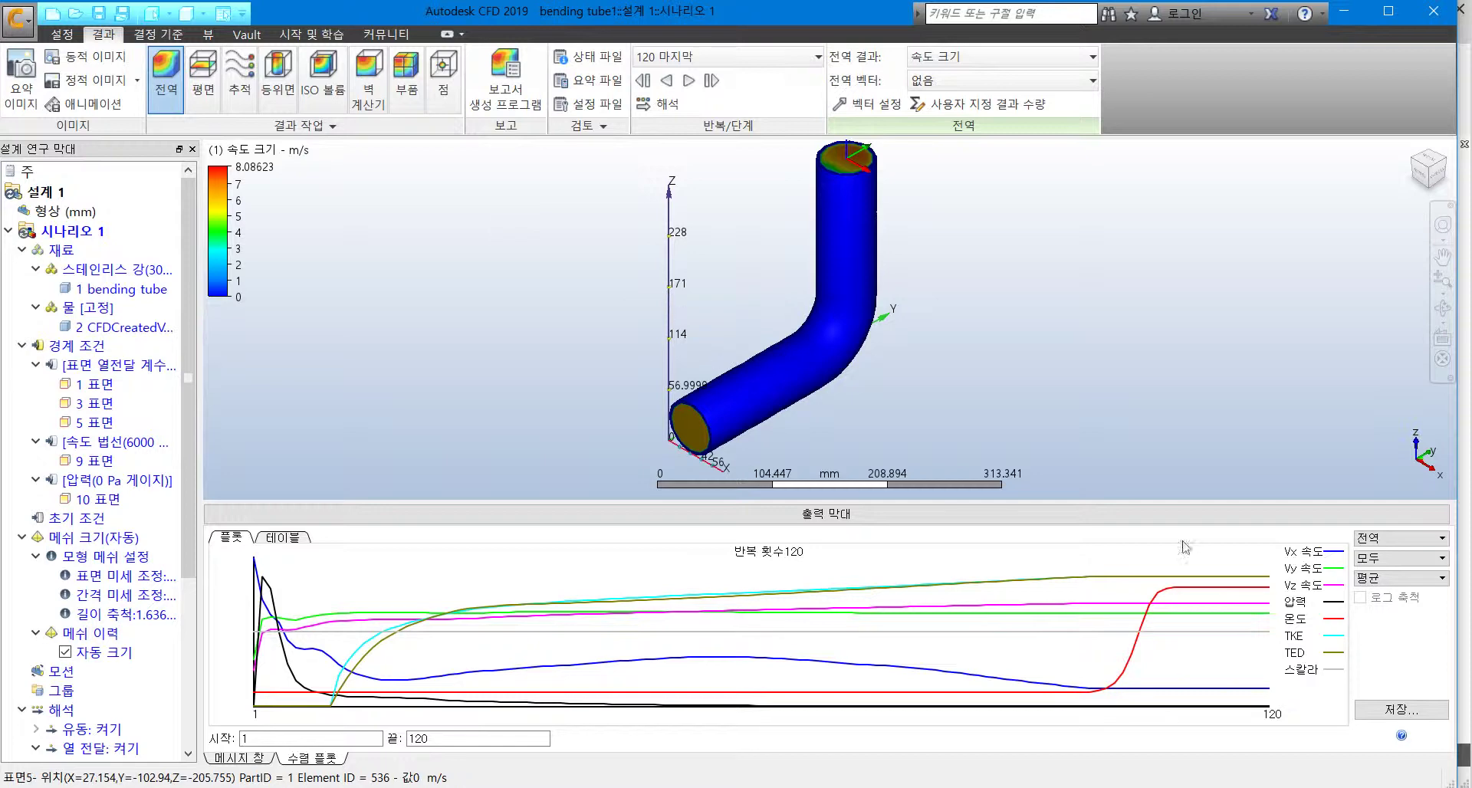
left_click(928, 512)
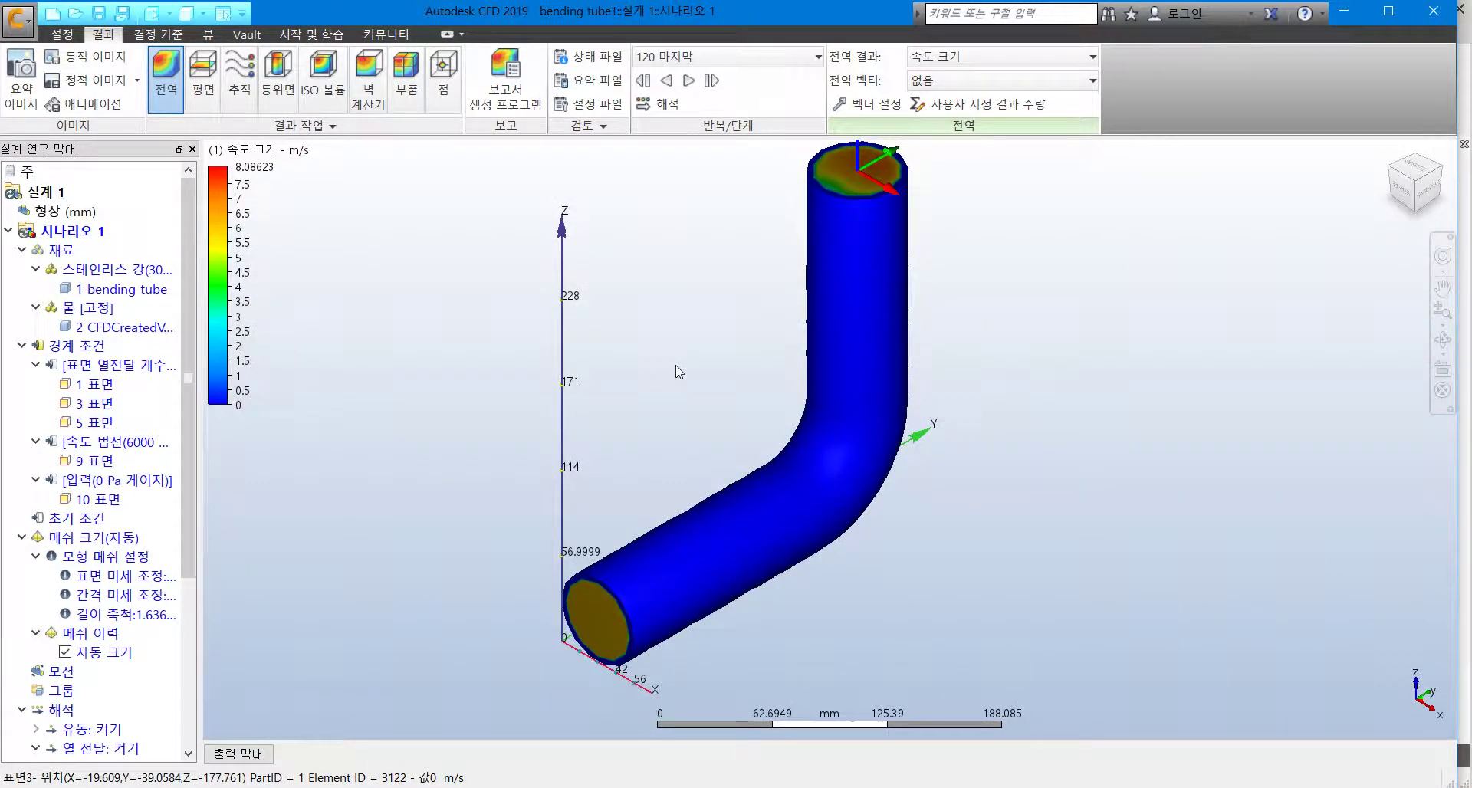
Add a result plane lengthwise through the tube showing velocity magnitude (속도 크기), viewed square to the plane
left_click(203, 85)
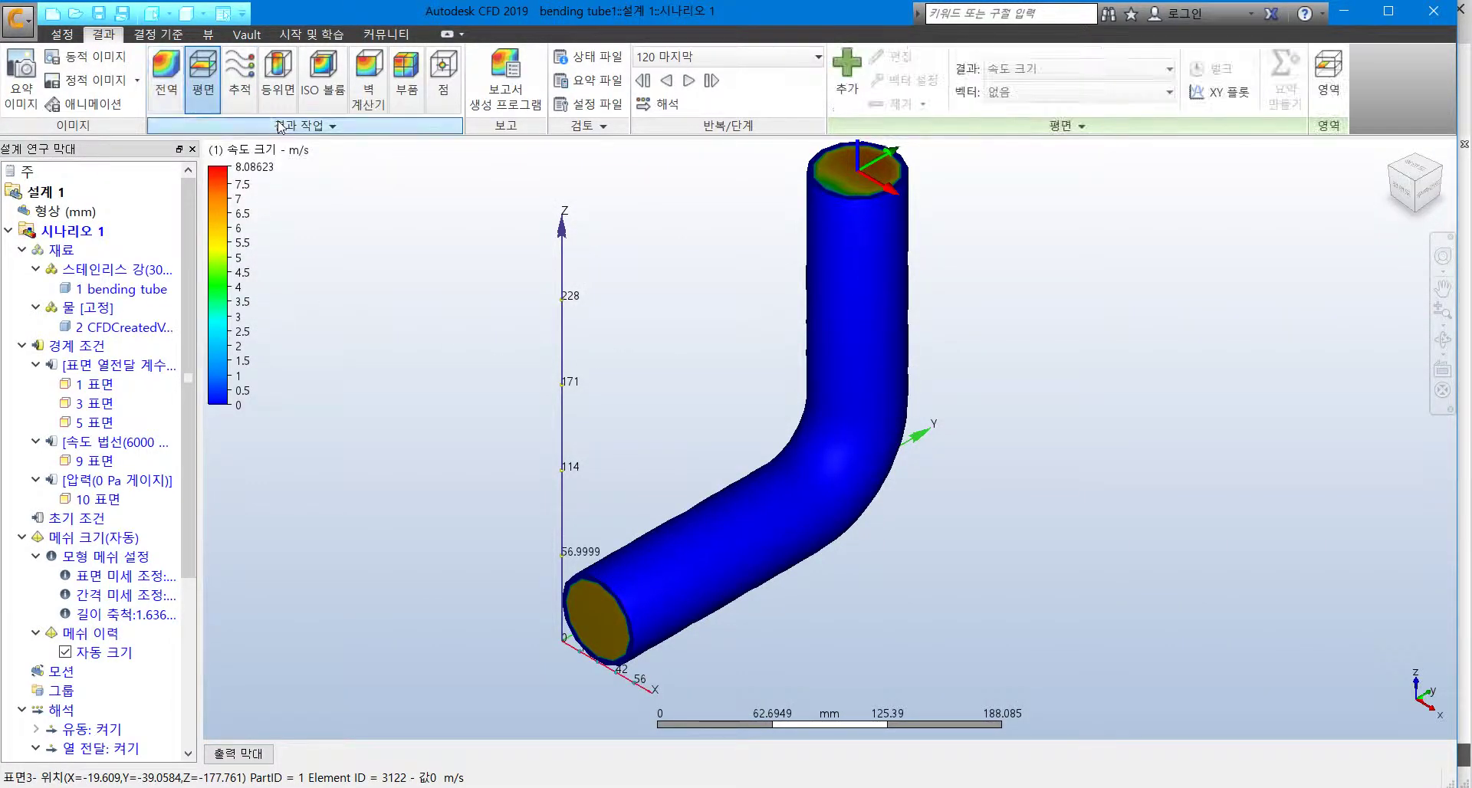
left_click(845, 90)
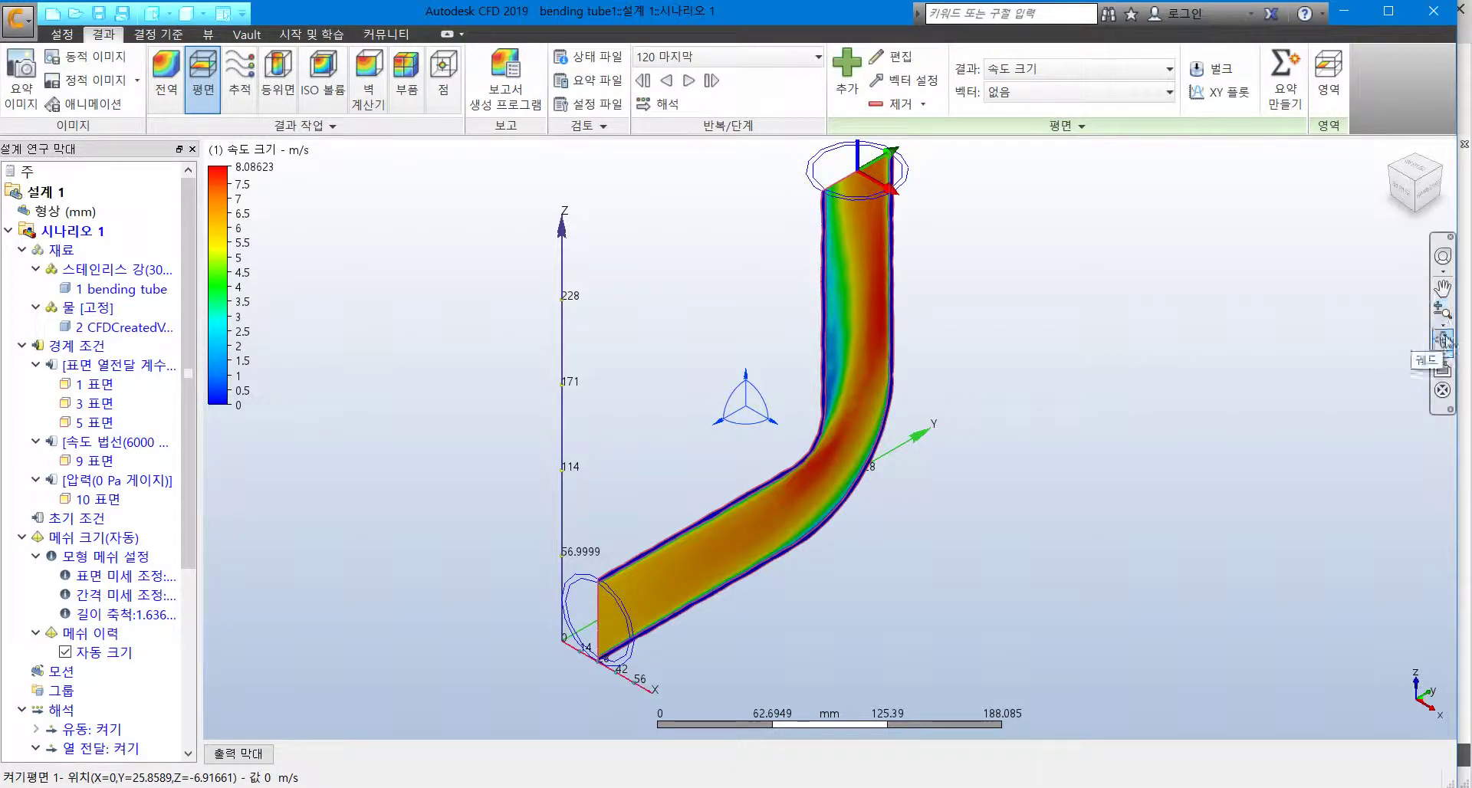
left_click(1402, 191)
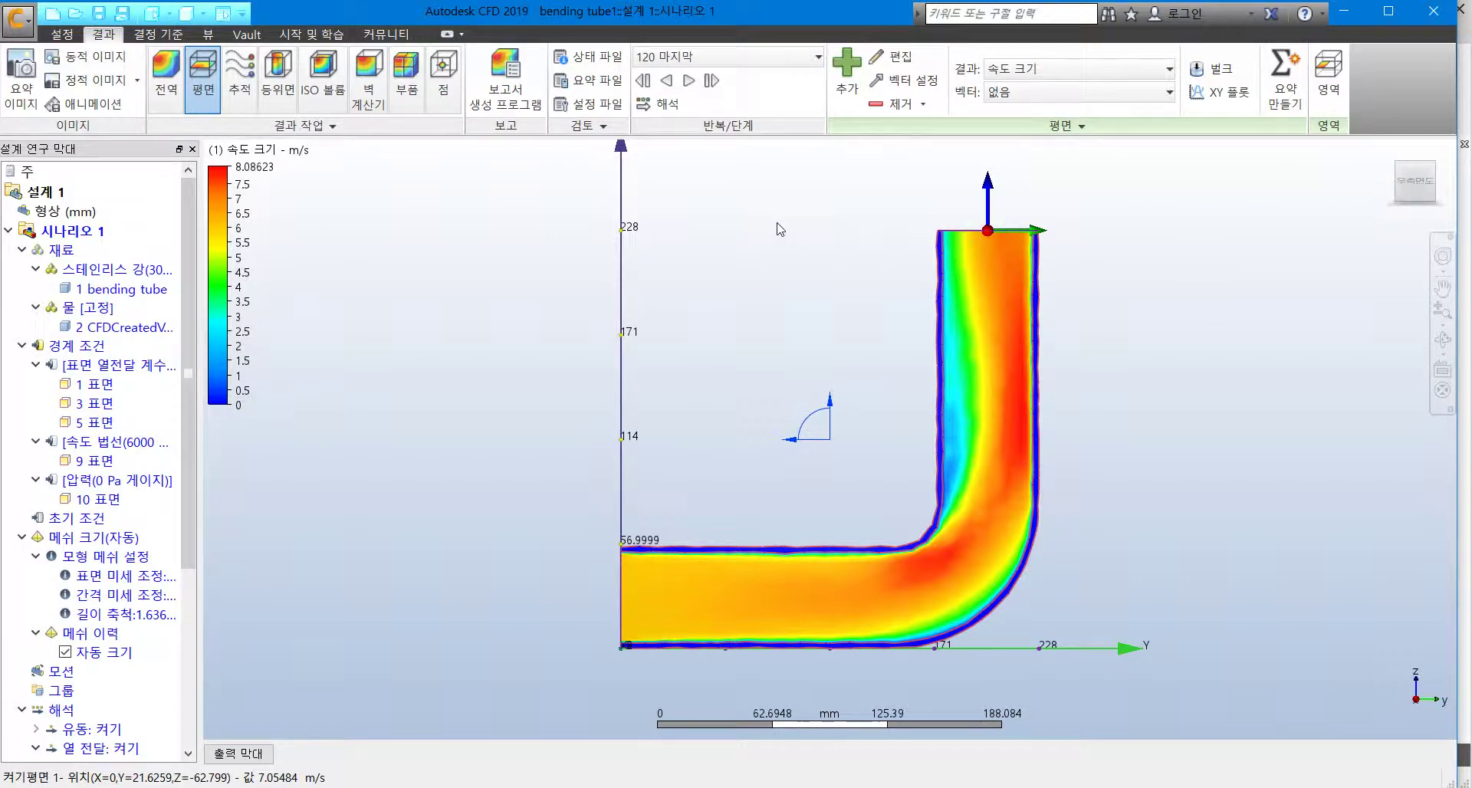
Display temperature (온도) on the result plane and examine its distribution across the tube wall at the bend
left_click(1010, 73)
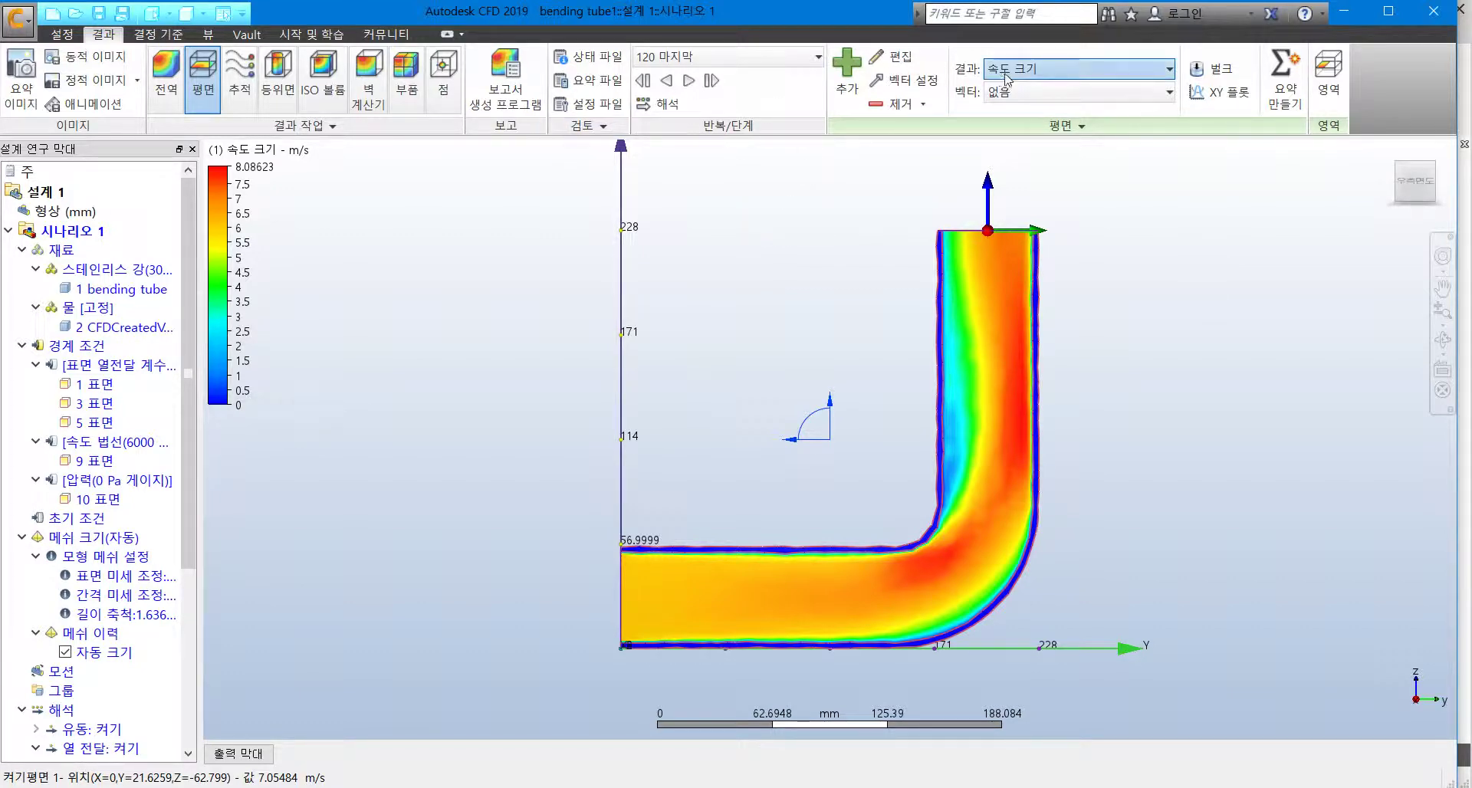
left_click(1127, 199)
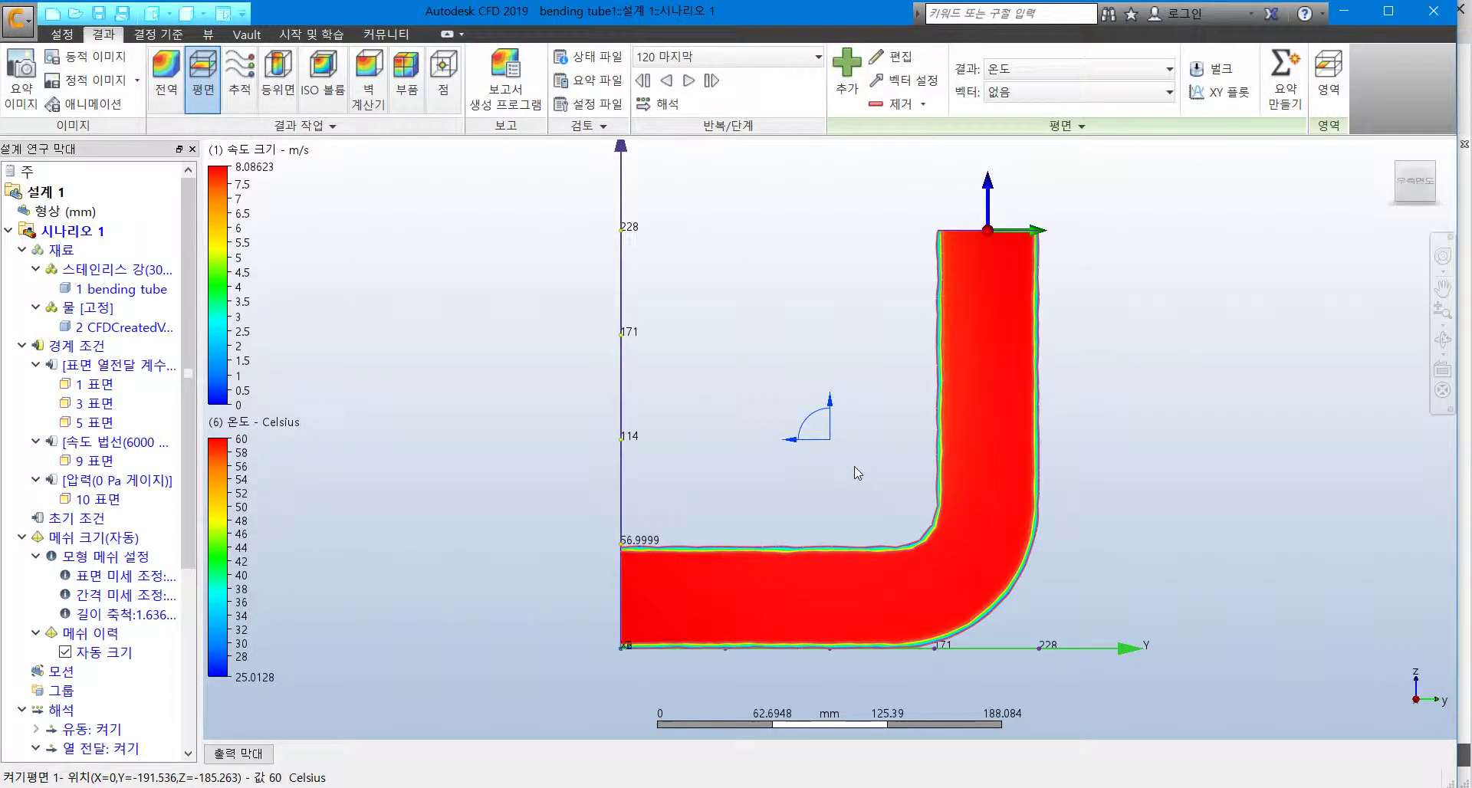
middle_click_drag(856, 466, 862, 477)
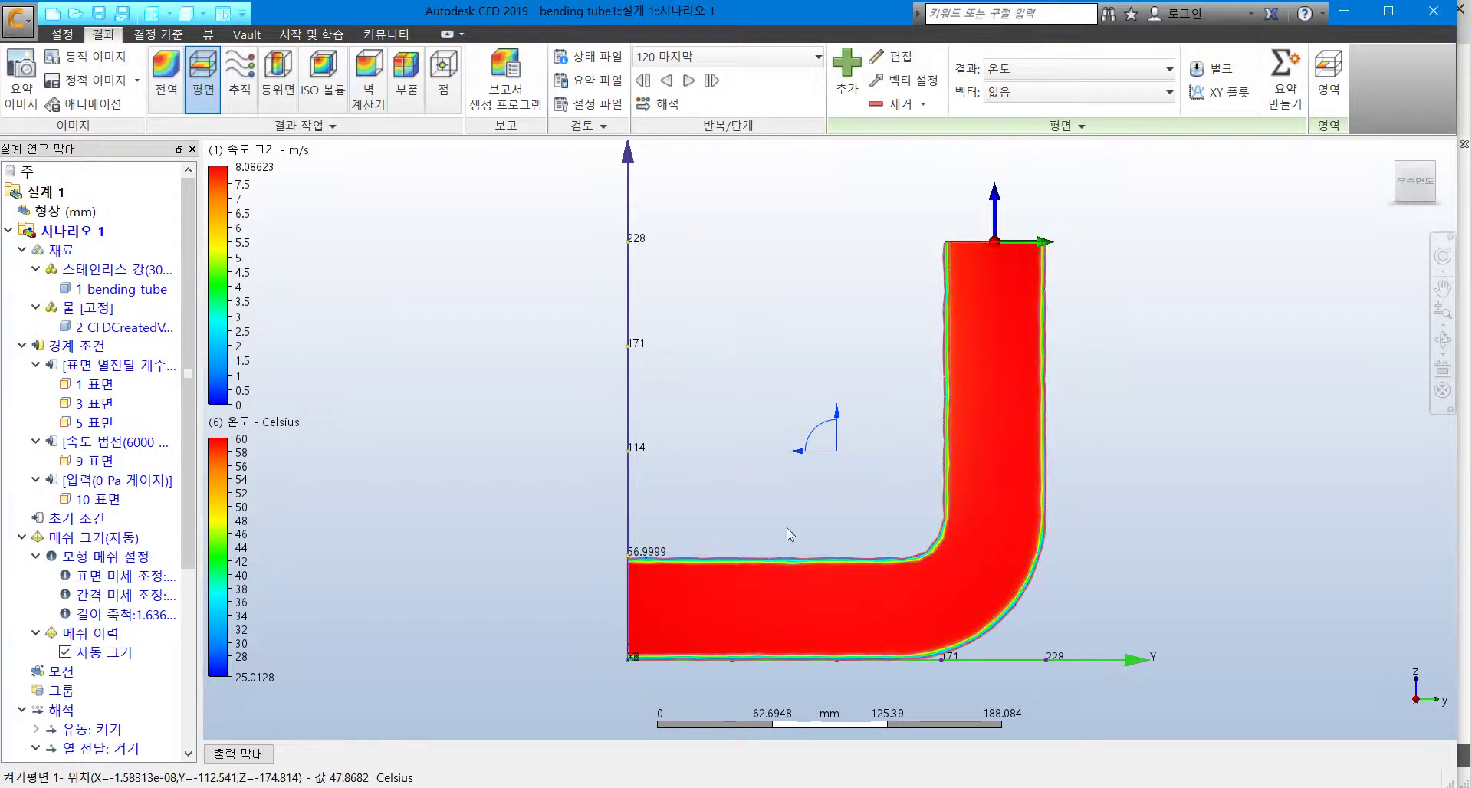
middle_click_drag(789, 529, 867, 572, "shift")
scroll(917, 574, "up", 1)
scroll(890, 573, "up", 5)
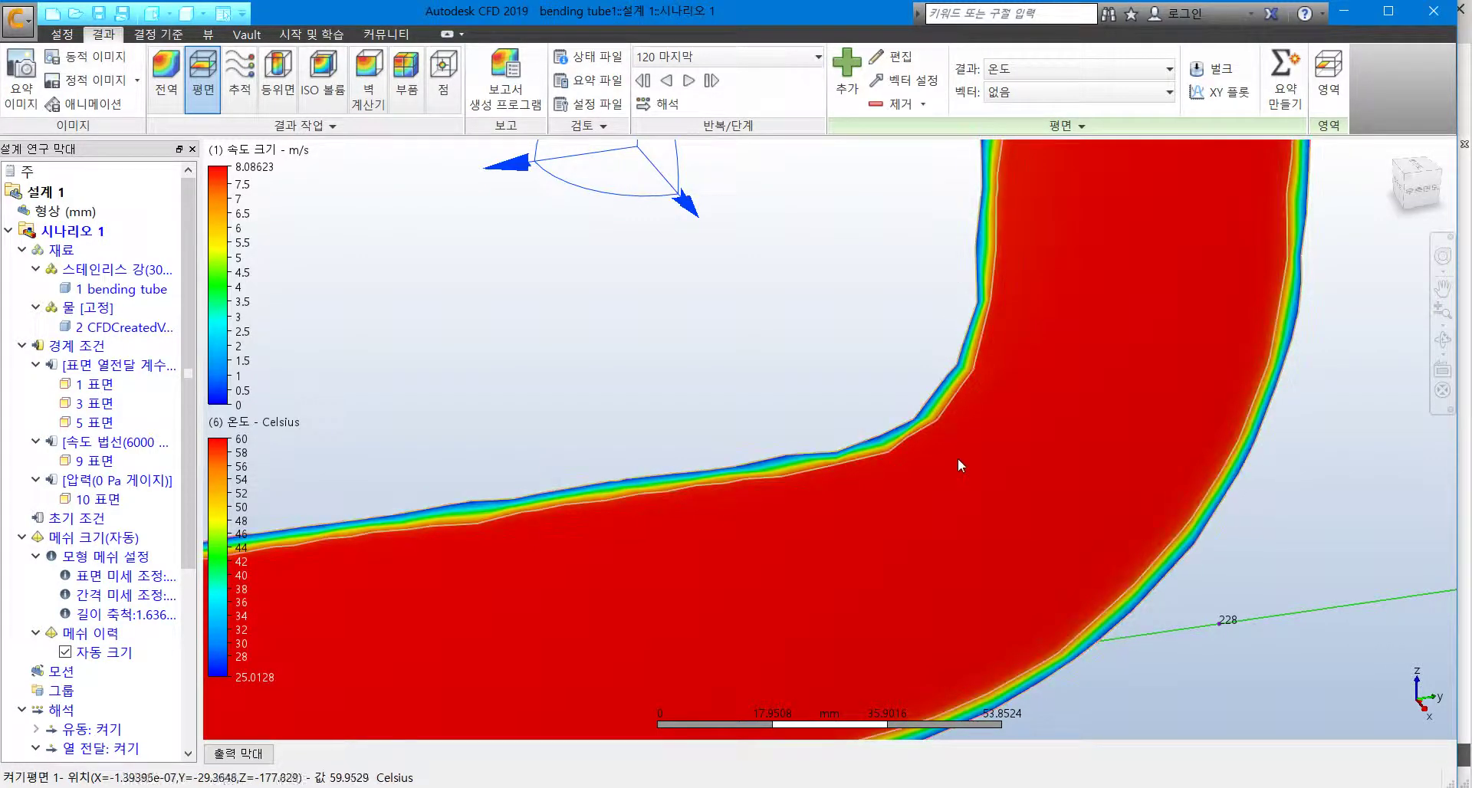
Inspect the temperature gradient across the tube wall at the bend up close and remove the result plane
scroll(958, 458, "up", 2)
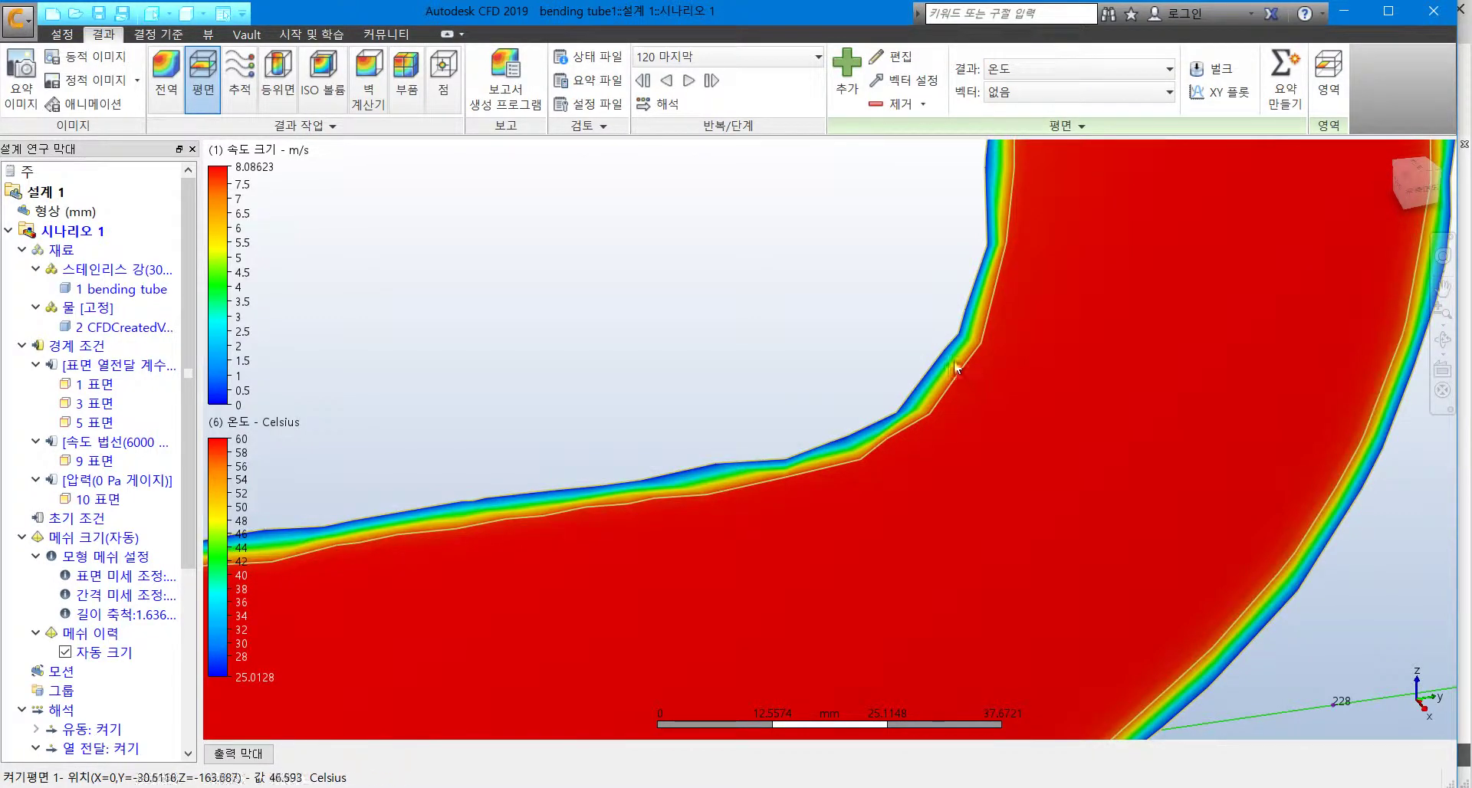
scroll(962, 379, "down", 3)
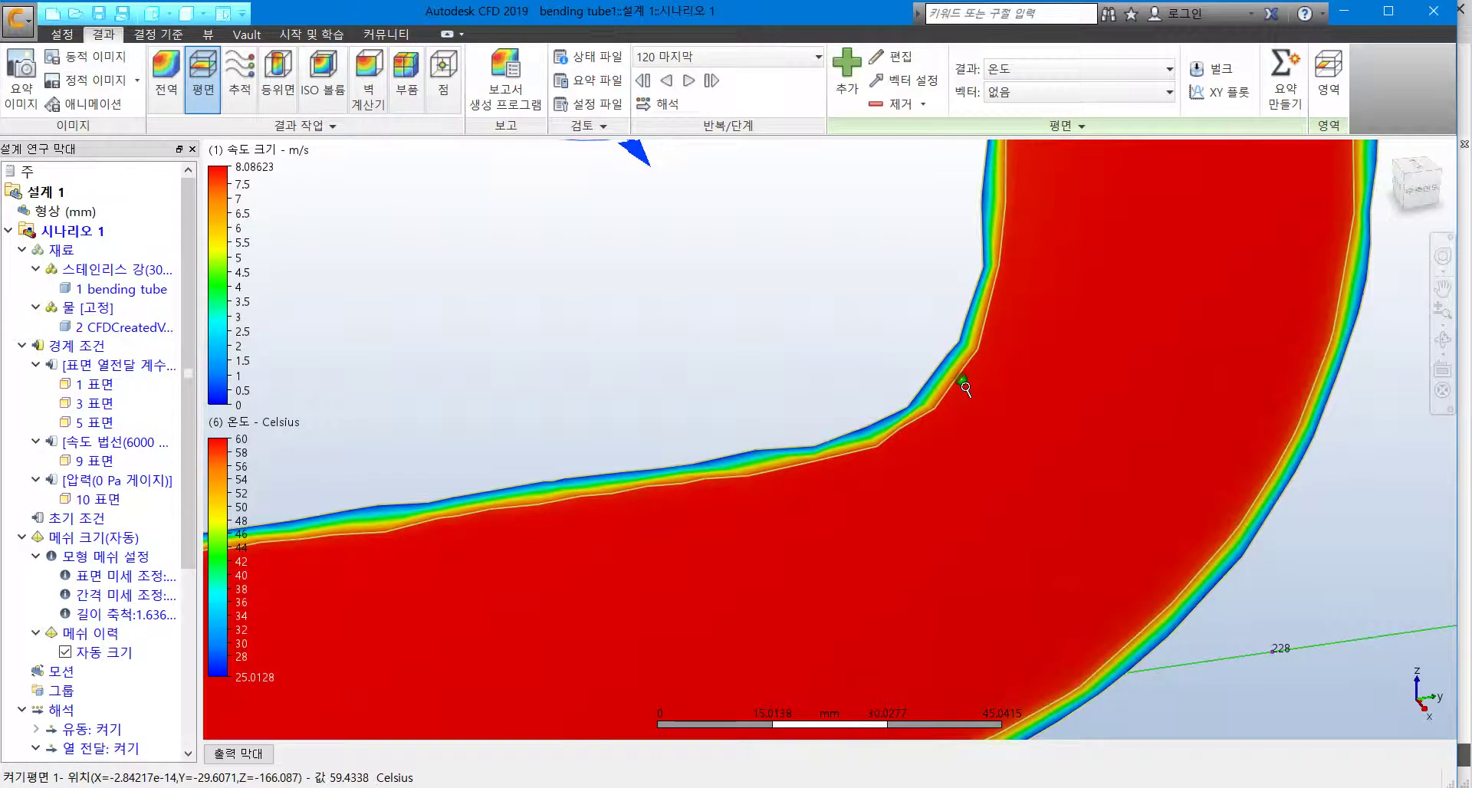
middle_click_drag(909, 366, 858, 368, "shift")
scroll(857, 368, "down", 2)
scroll(867, 331, "down", 5)
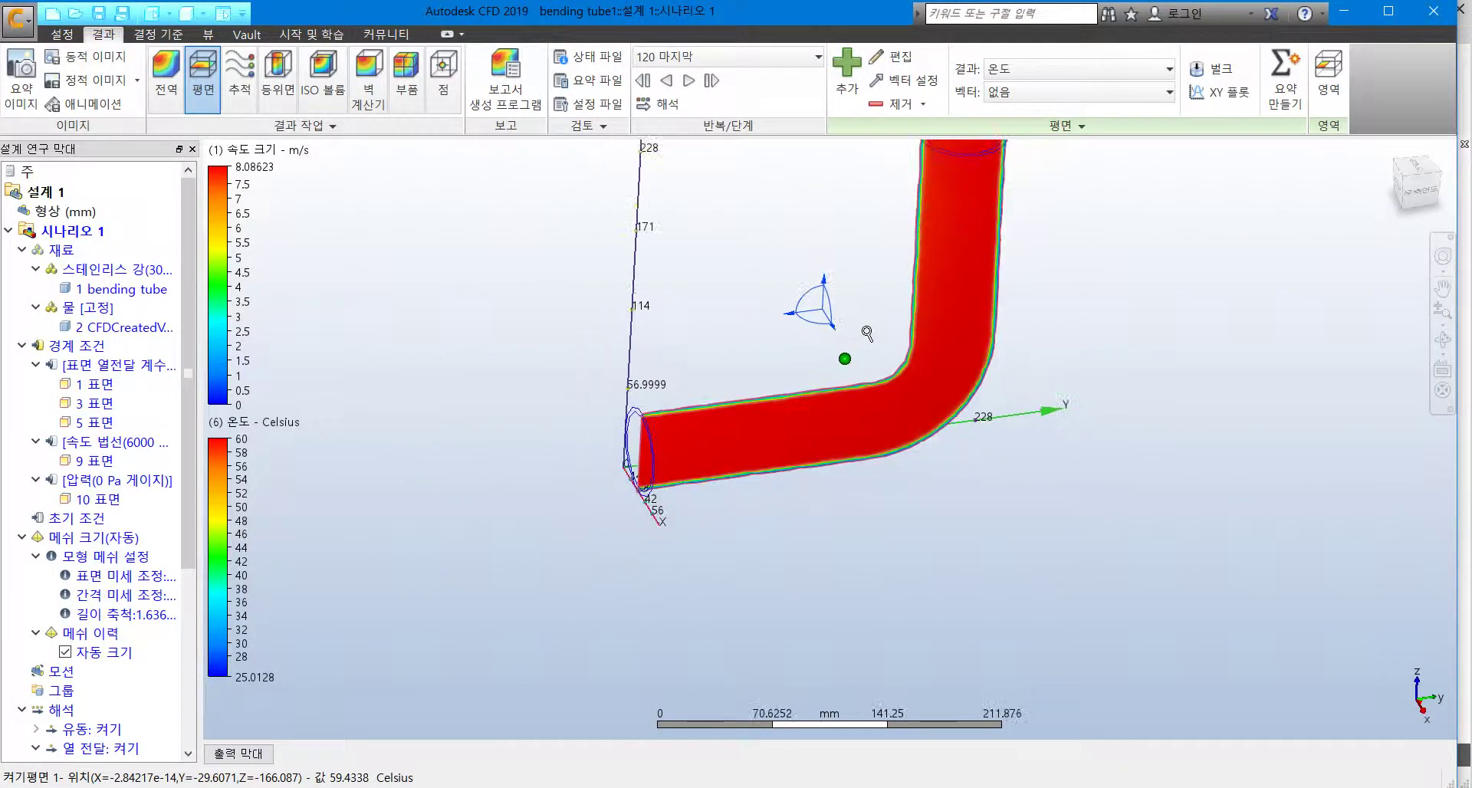
middle_click_drag(826, 318, 764, 432)
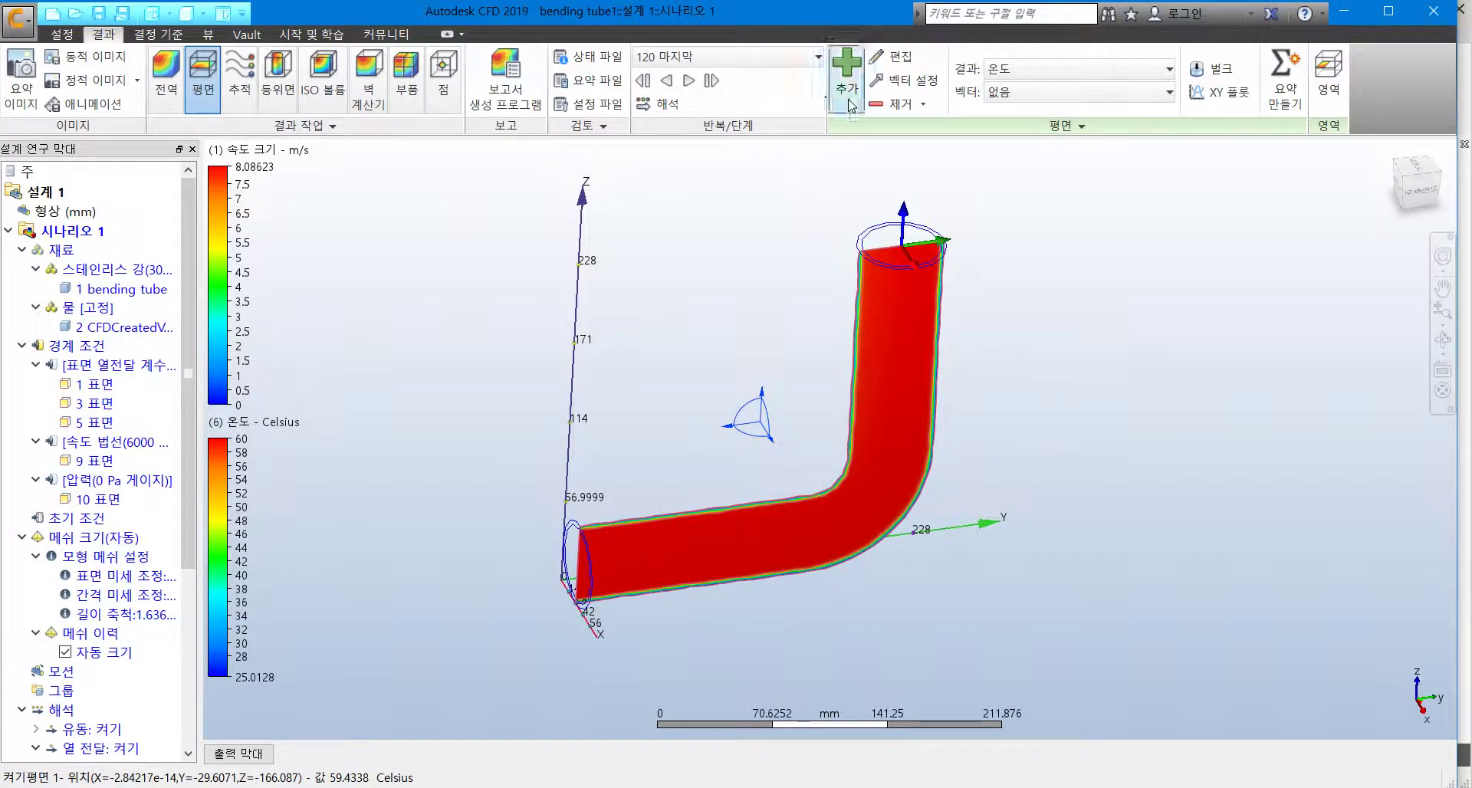
left_click(893, 103)
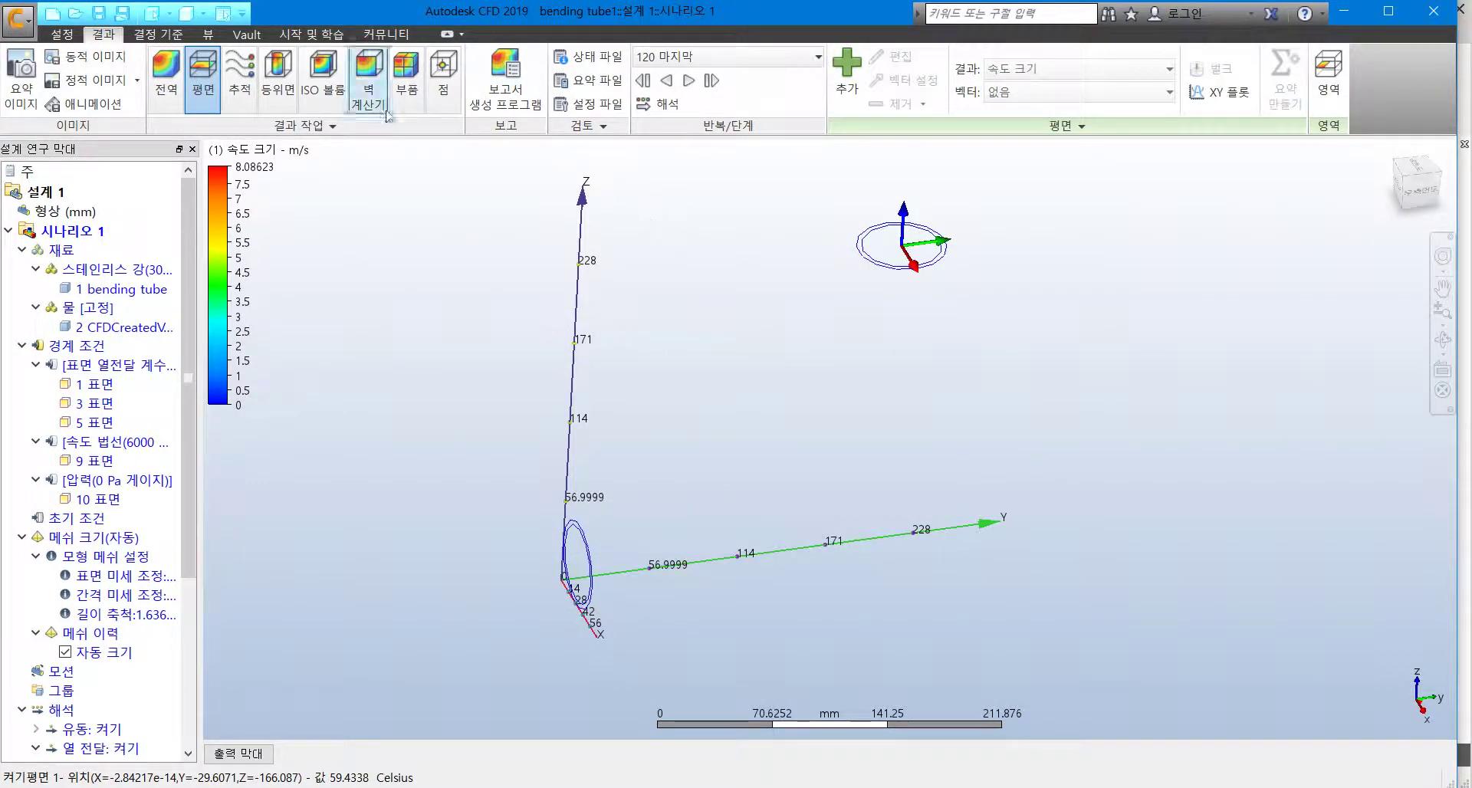
Add a particle trace (추적) set on the tube's inlet face with seed type Region, pattern Grid and seed density 2
left_click(235, 102)
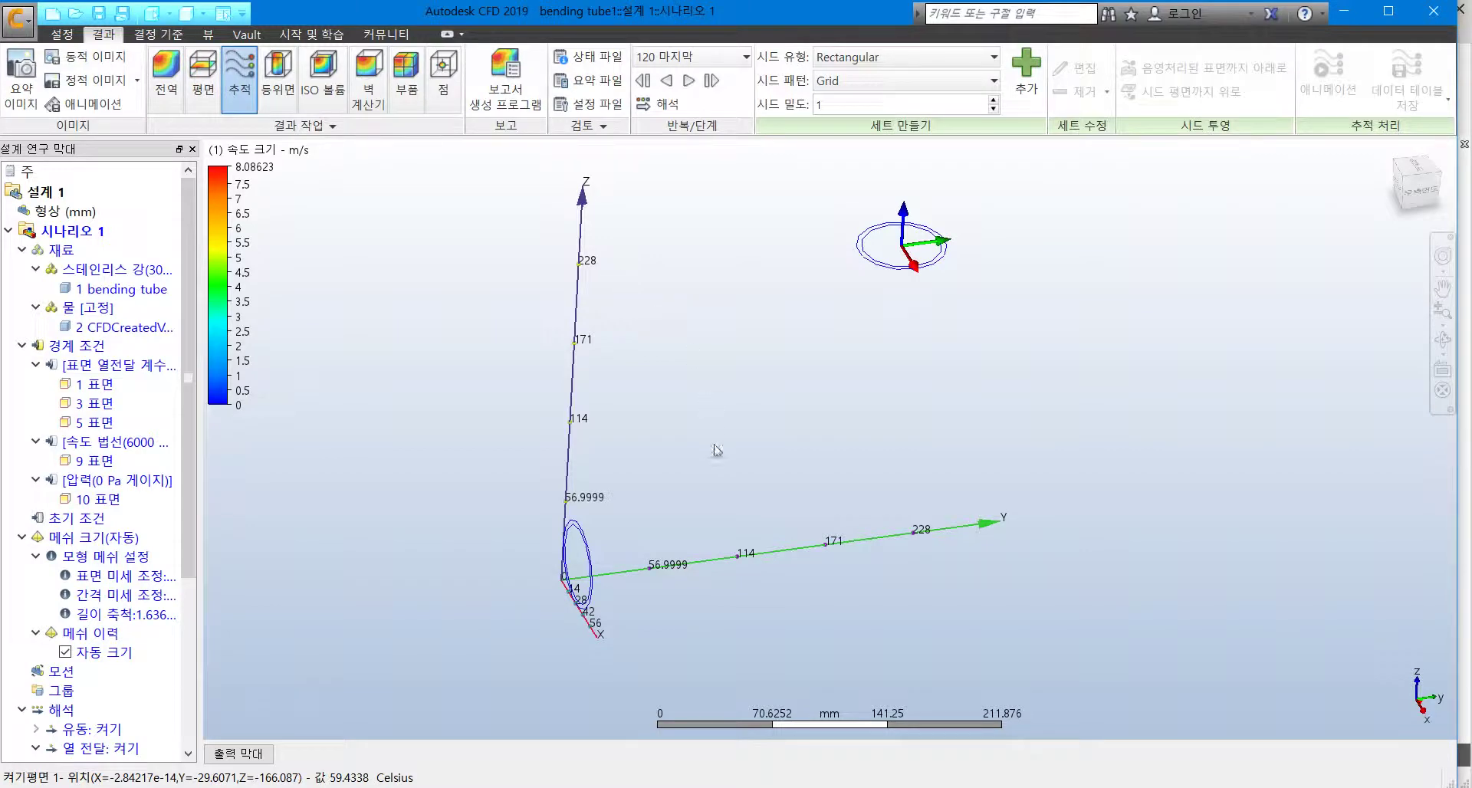
middle_click_drag(700, 463, 805, 441, "shift")
left_click(912, 64)
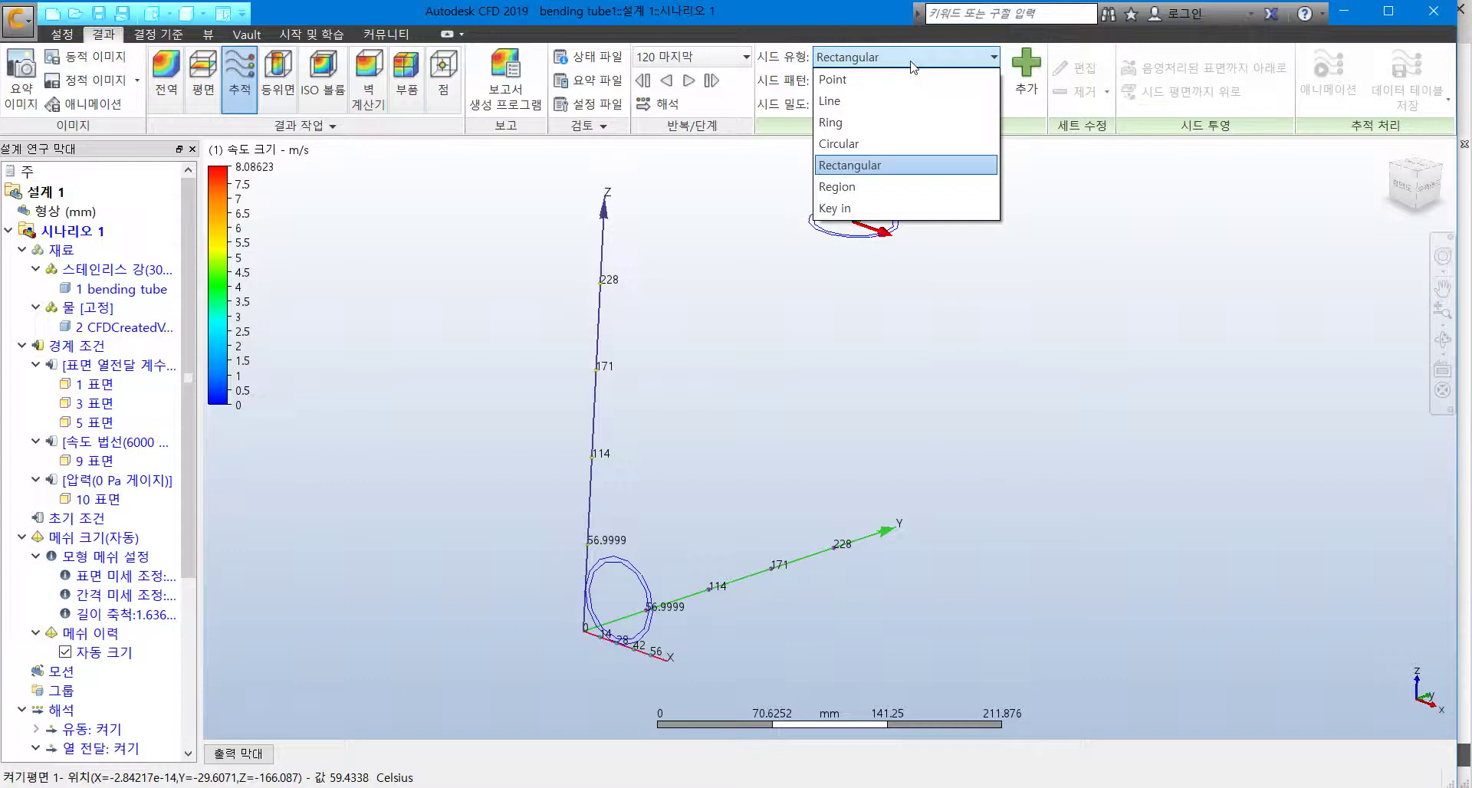
left_click(892, 188)
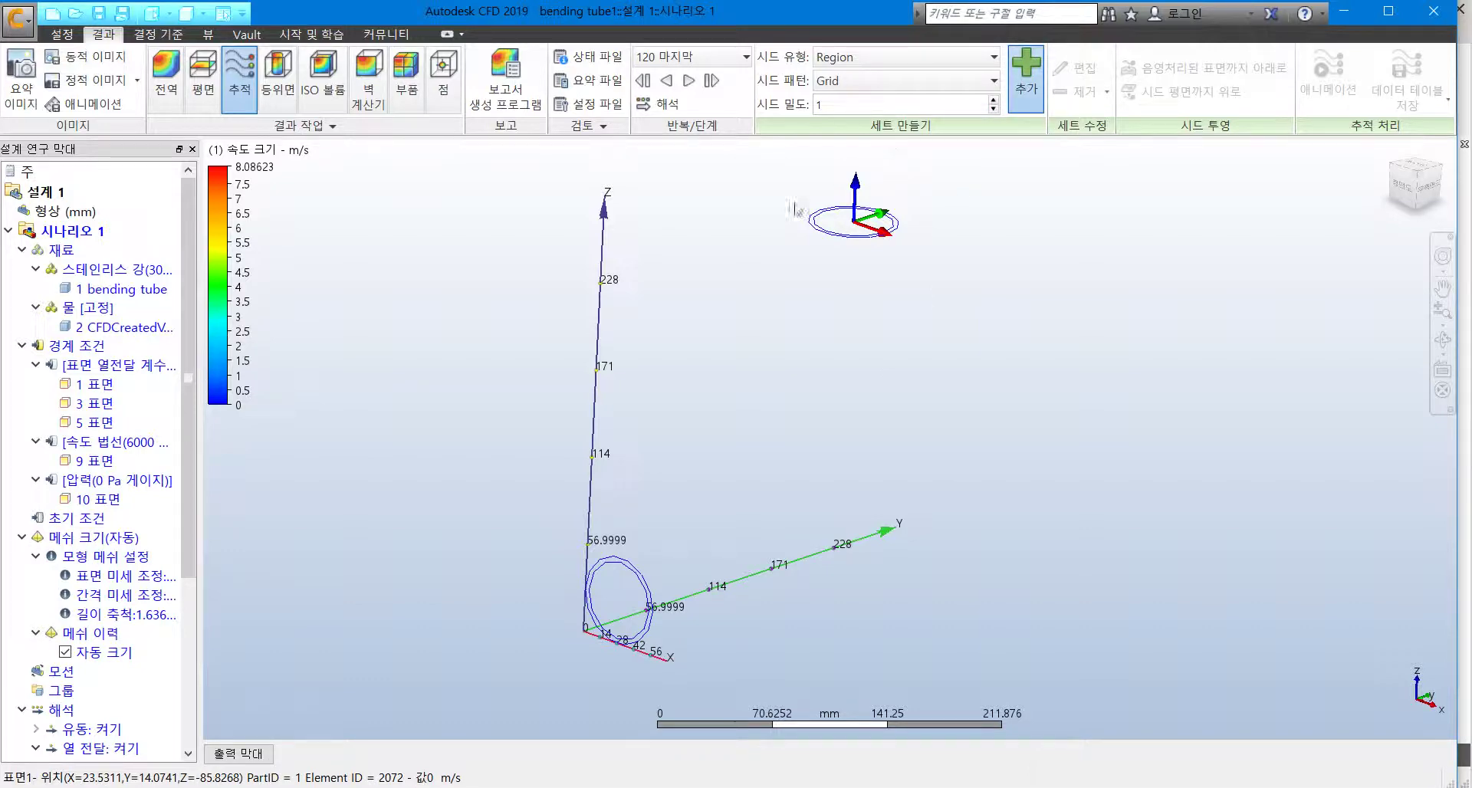
left_click(818, 105)
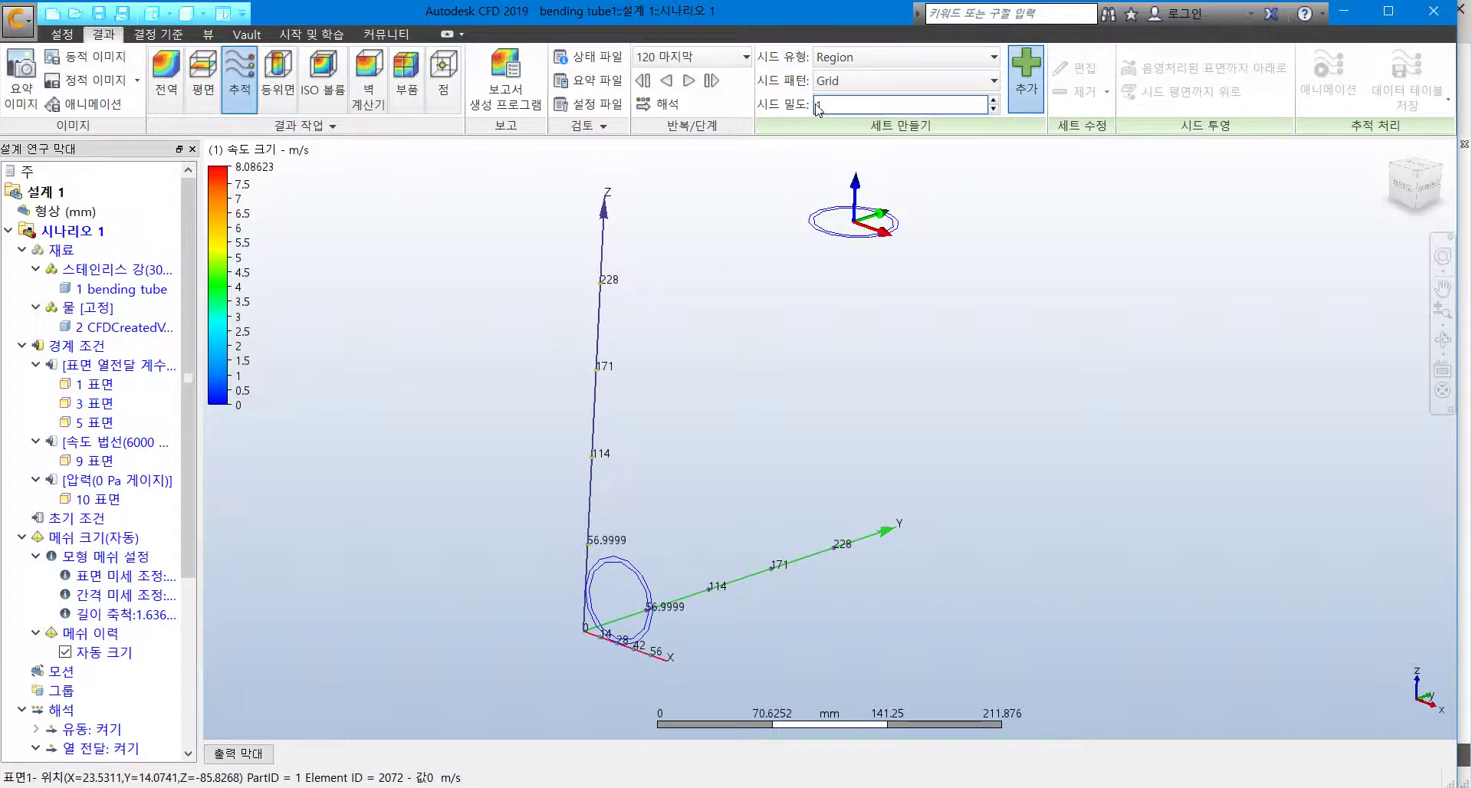
left_click(624, 599)
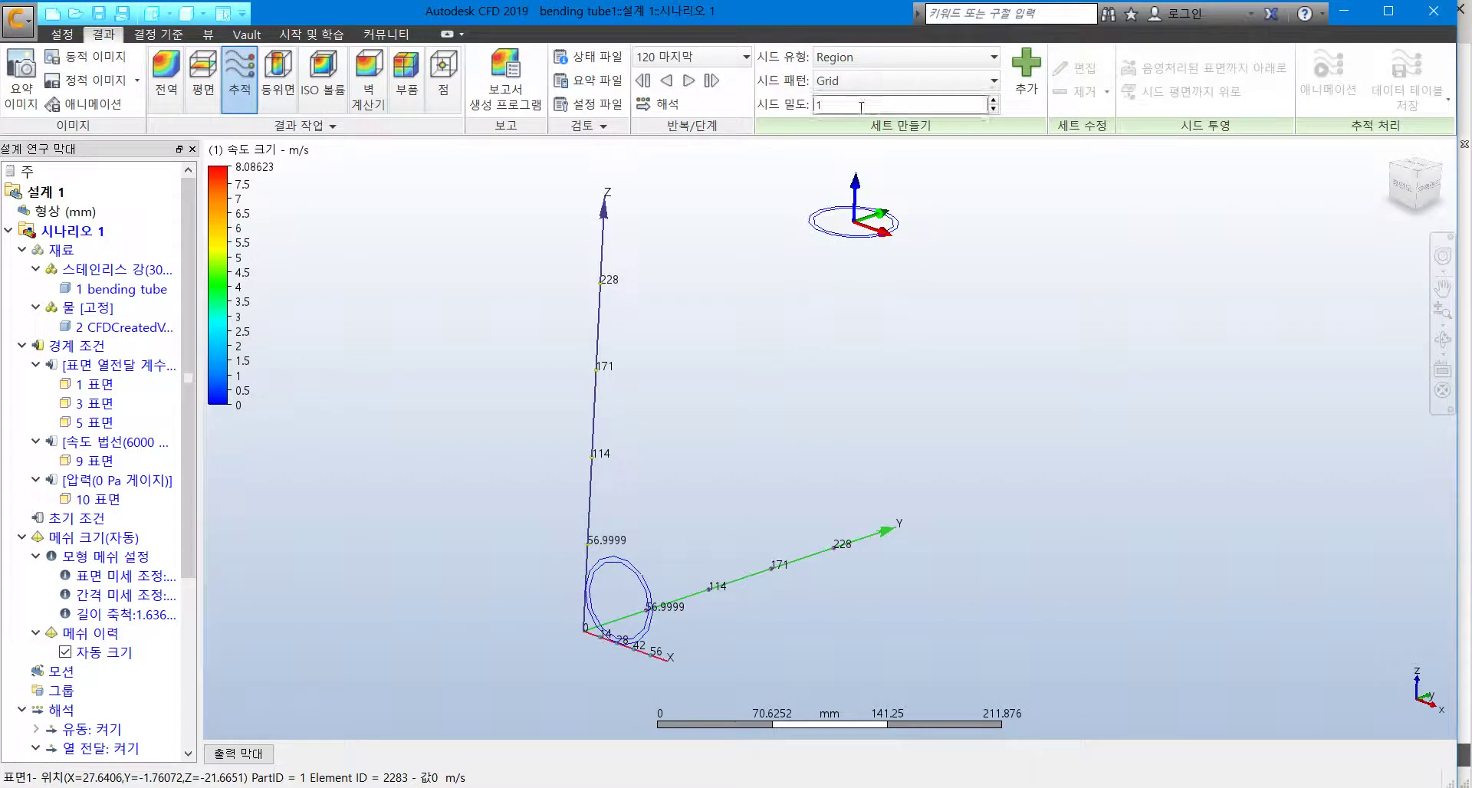
left_click(994, 99)
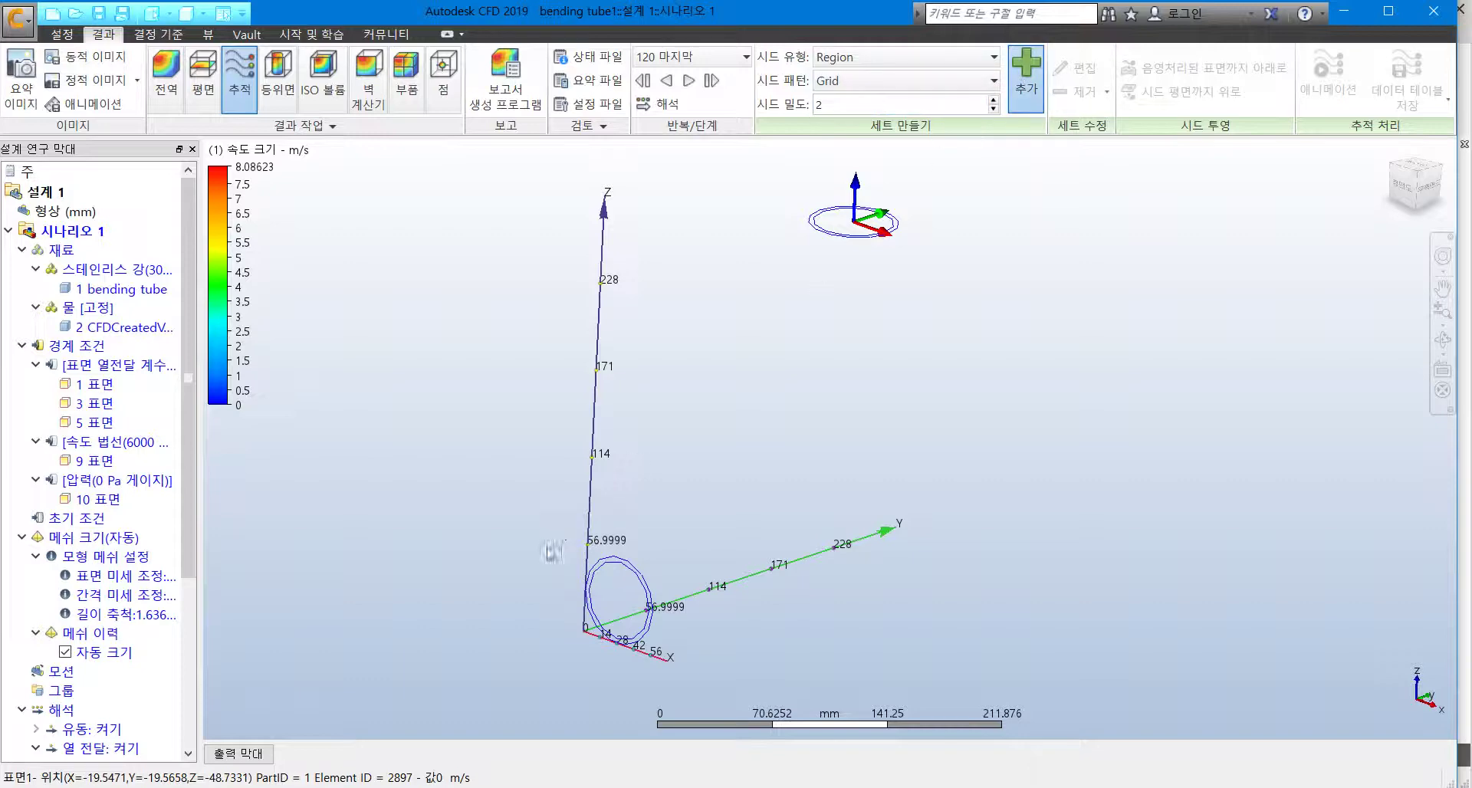
left_click(1025, 71)
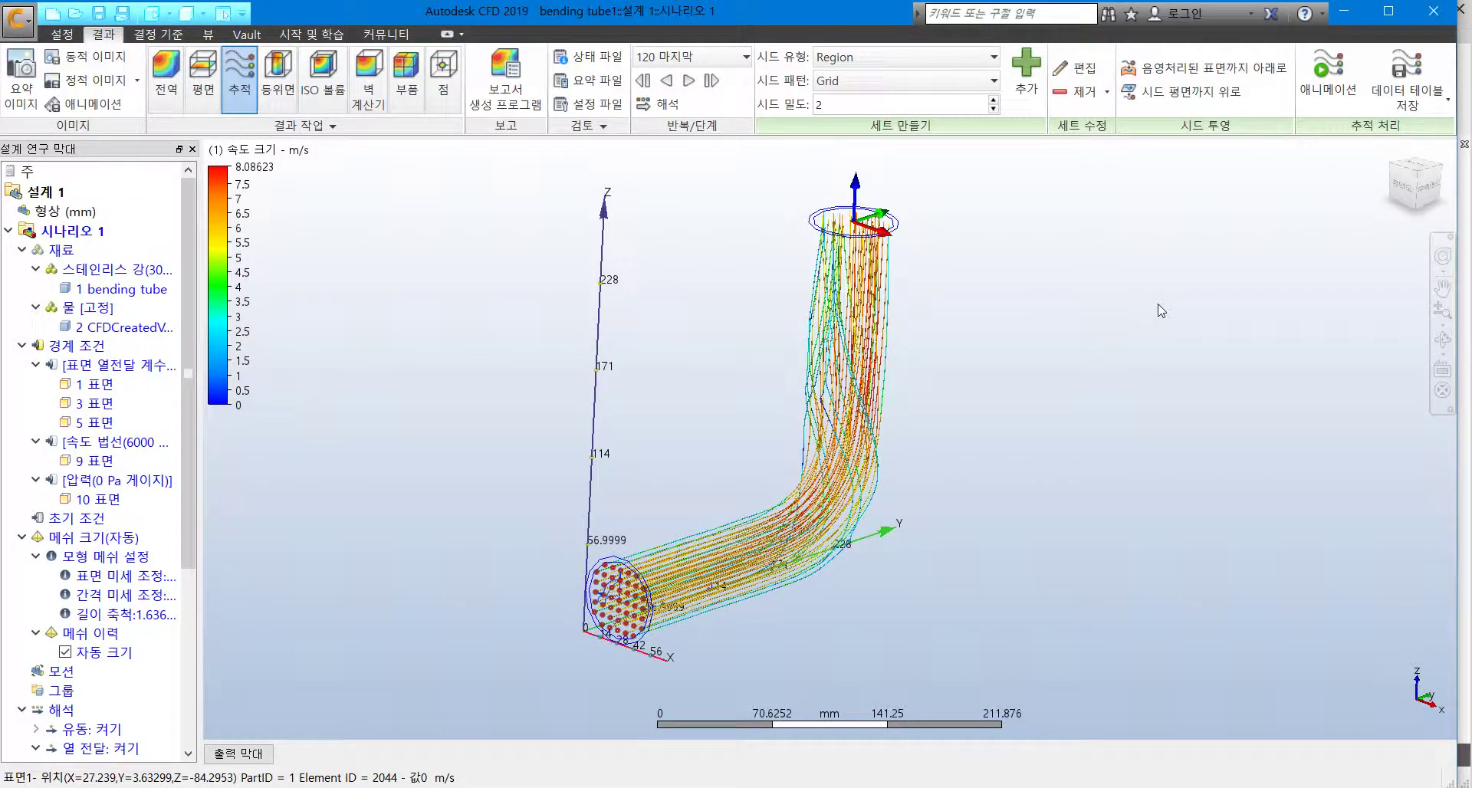
Play the trace animation with a 5-second duration and watch the flow lines run through the tube
left_click(1332, 87)
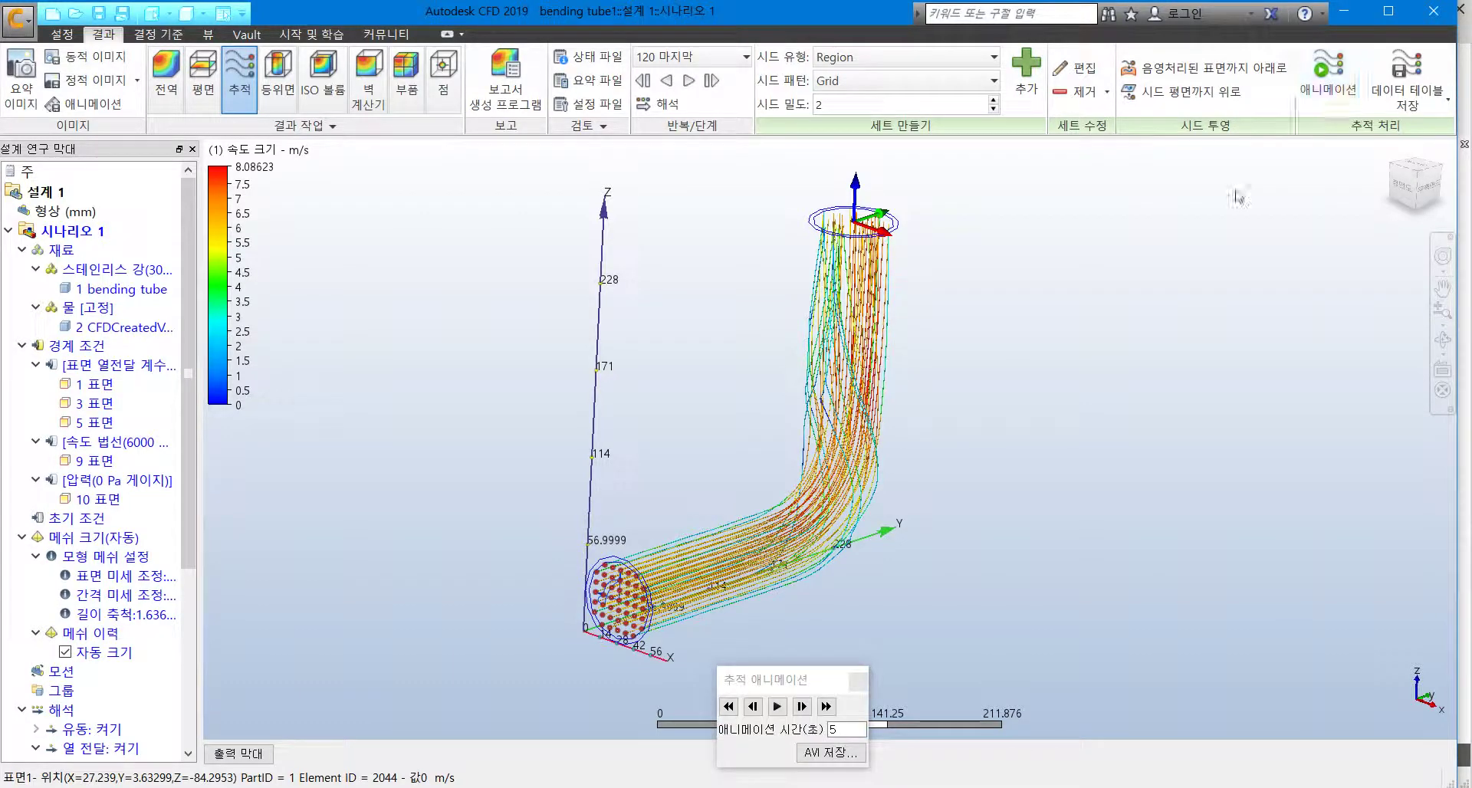
left_click_drag(784, 682, 1048, 283)
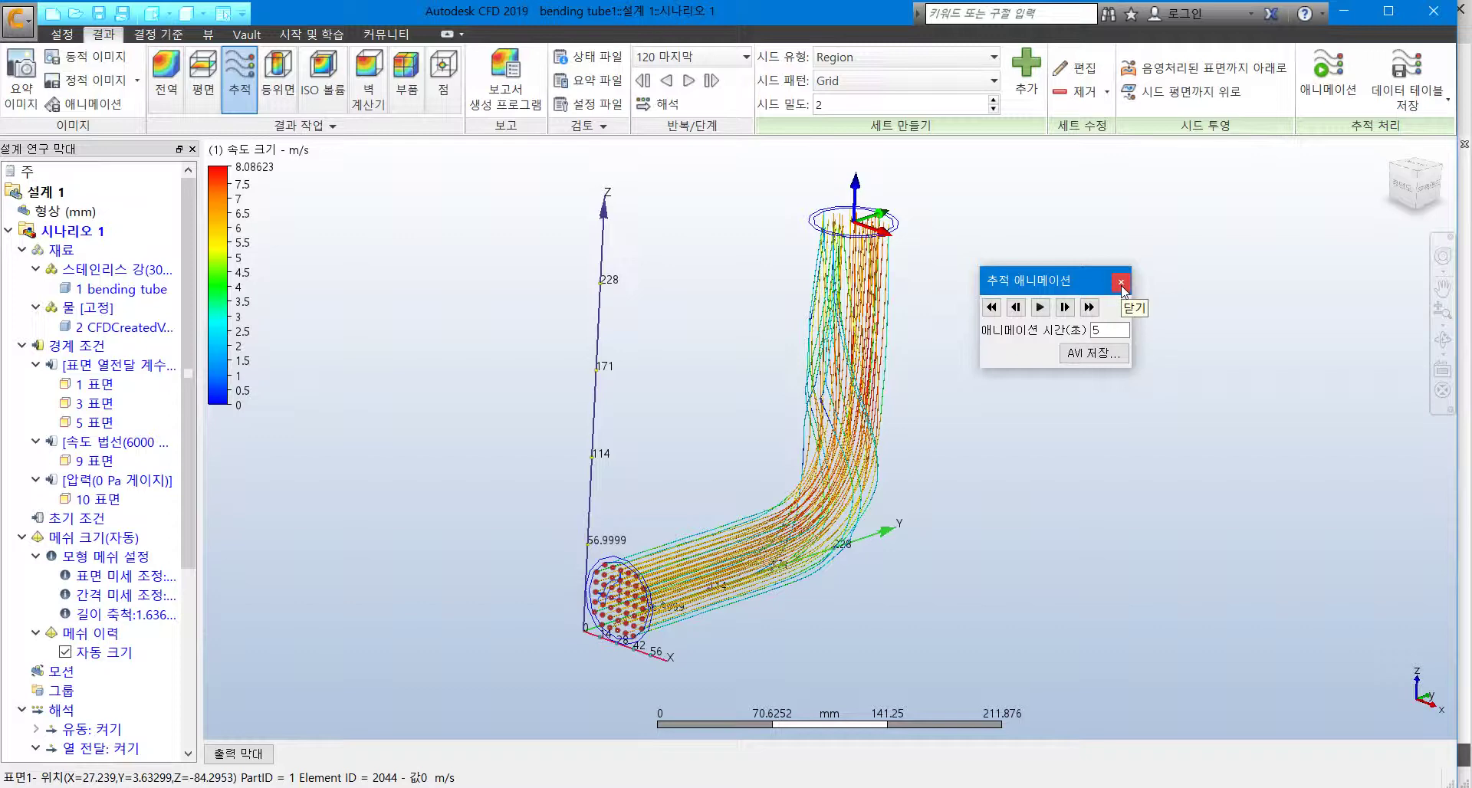
left_click(1041, 308)
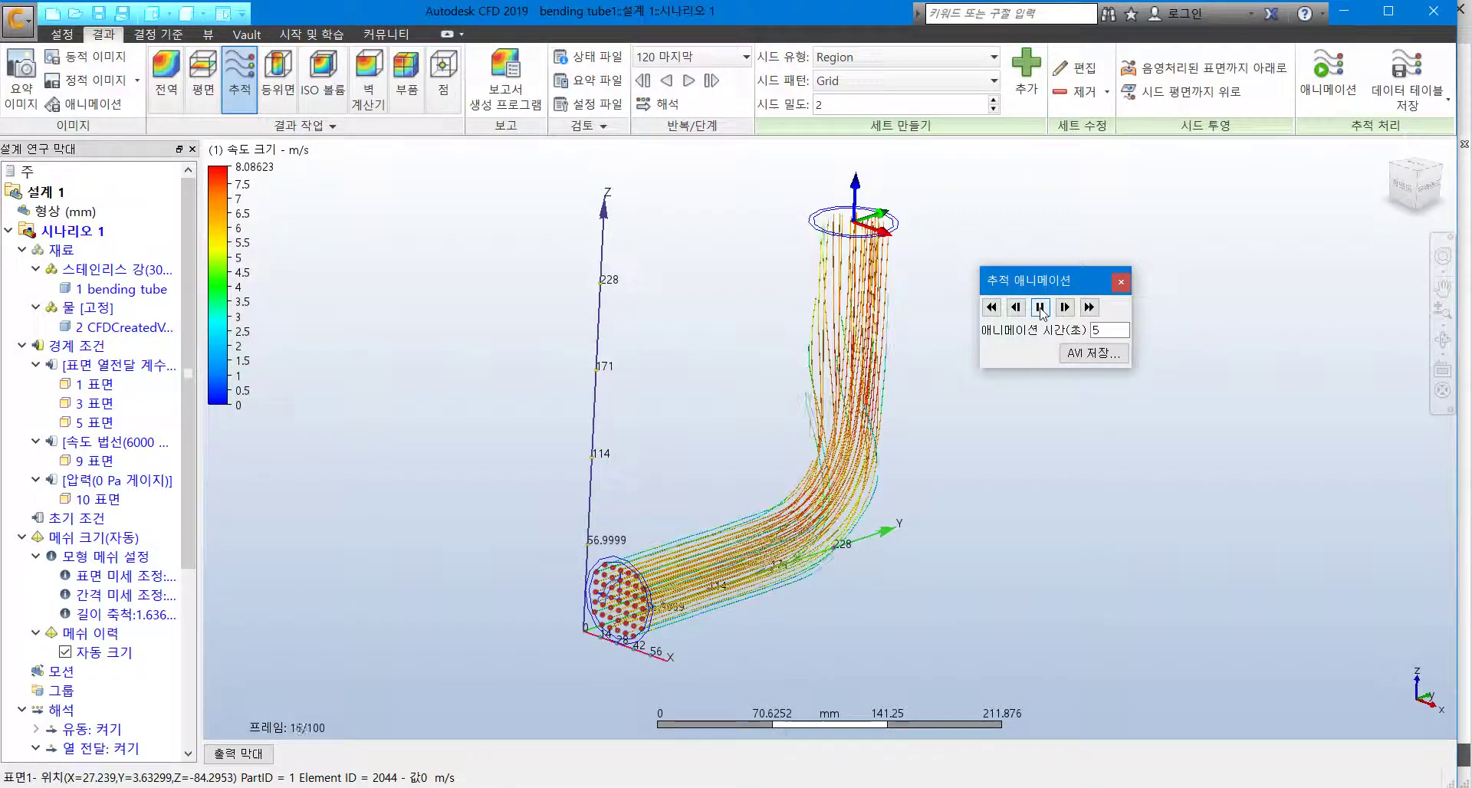
left_click(1046, 315)
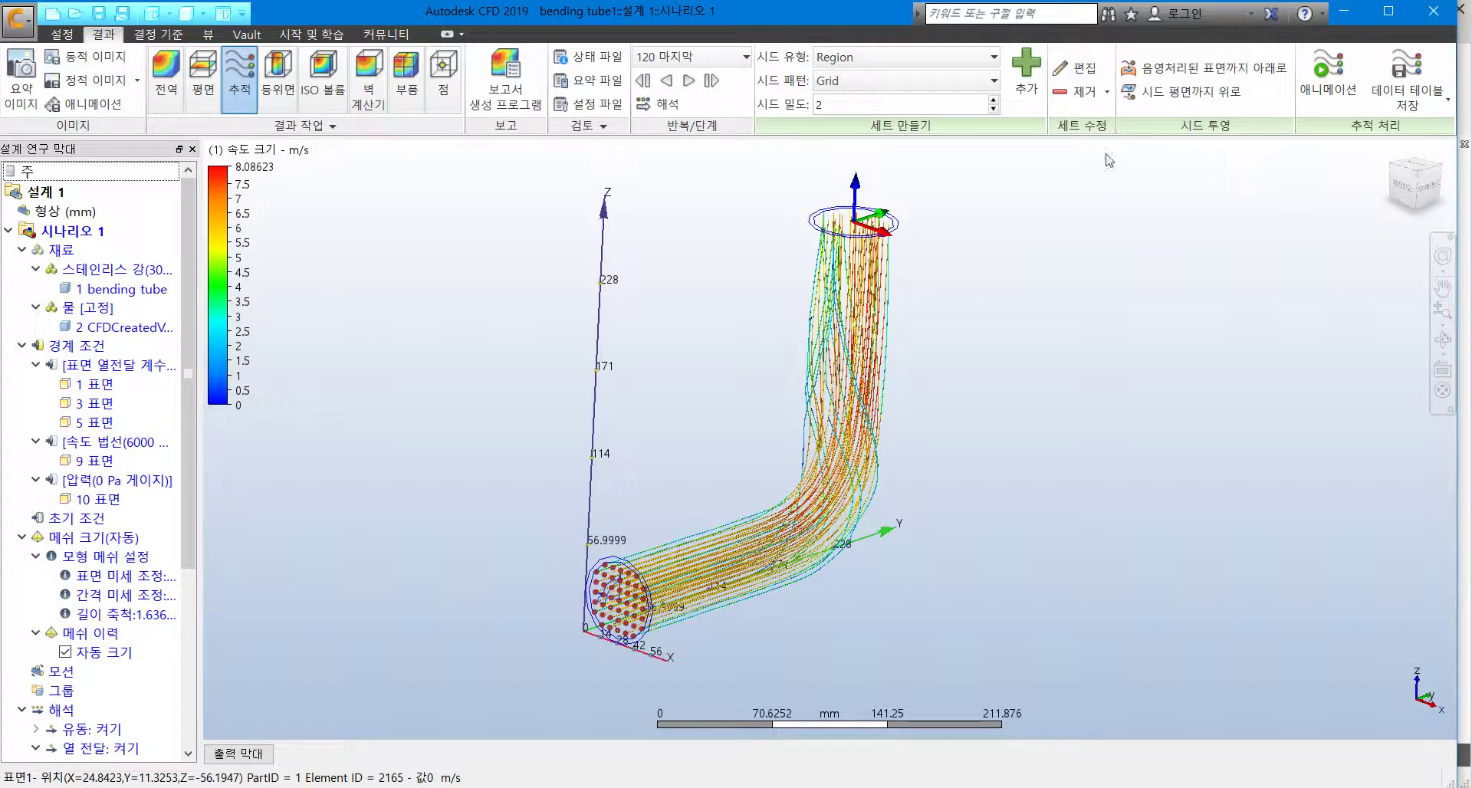
Edit the trace set so its traces are shown as spheres (구)
left_click(1076, 68)
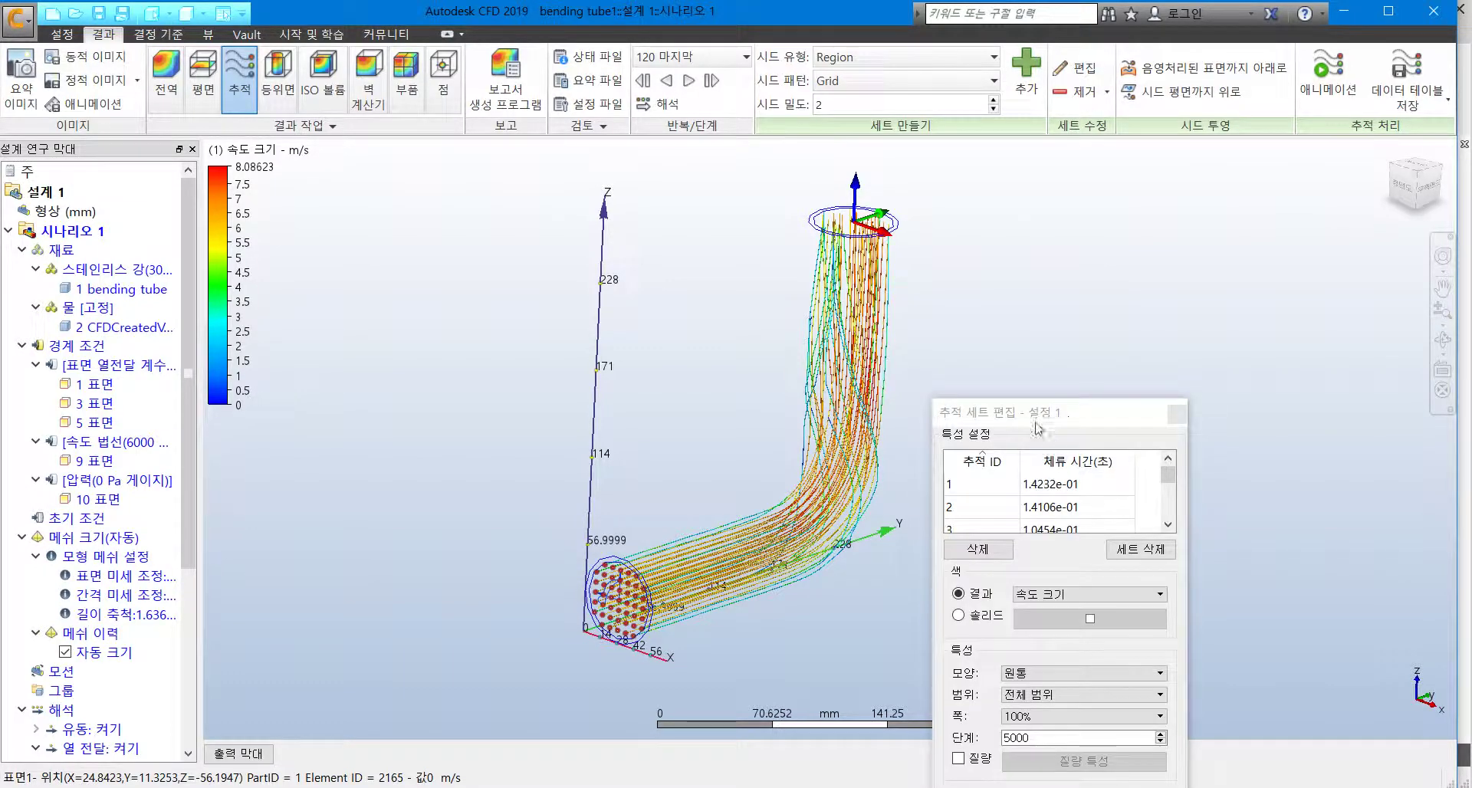
left_click_drag(1037, 427, 1046, 224)
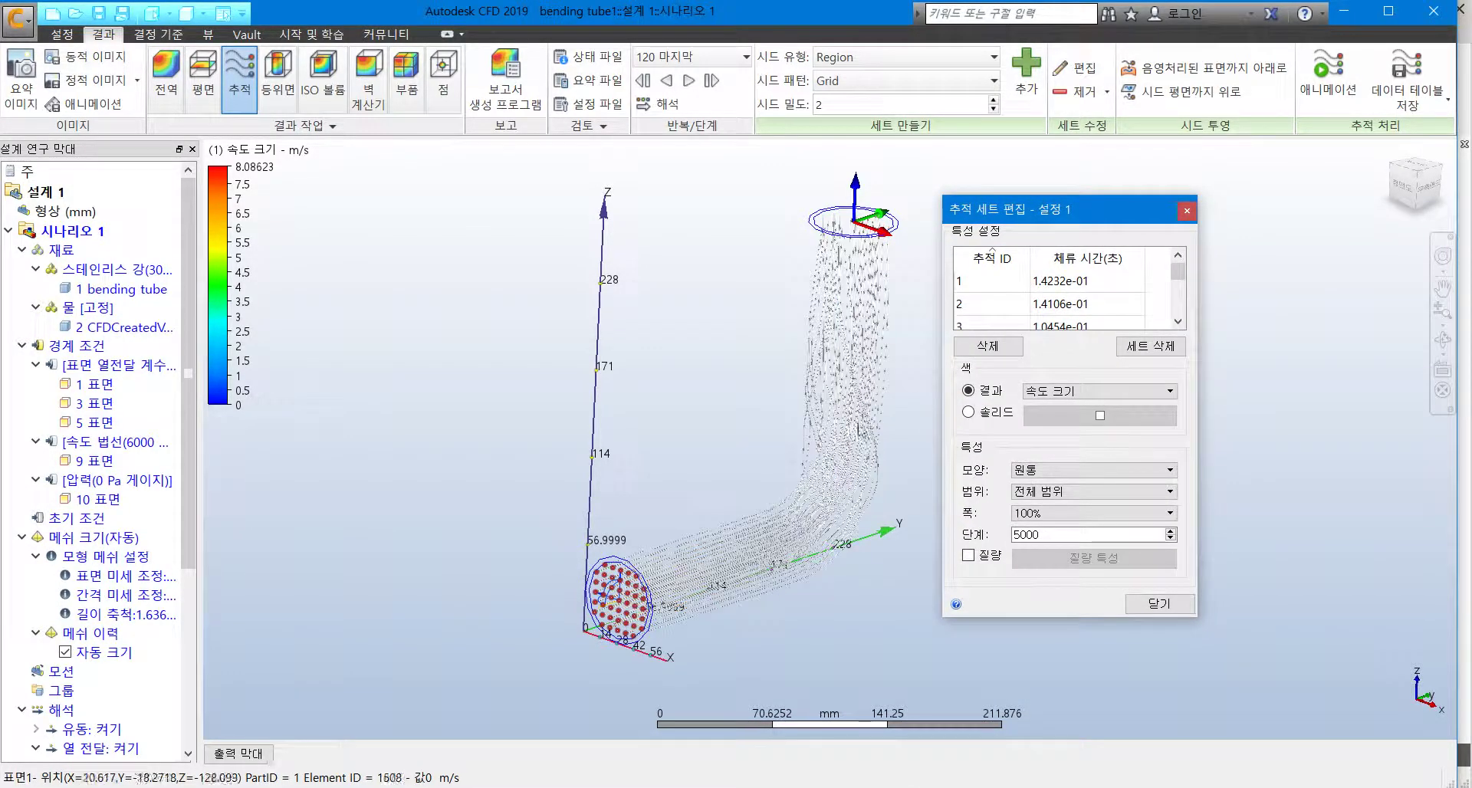
left_click(1027, 470)
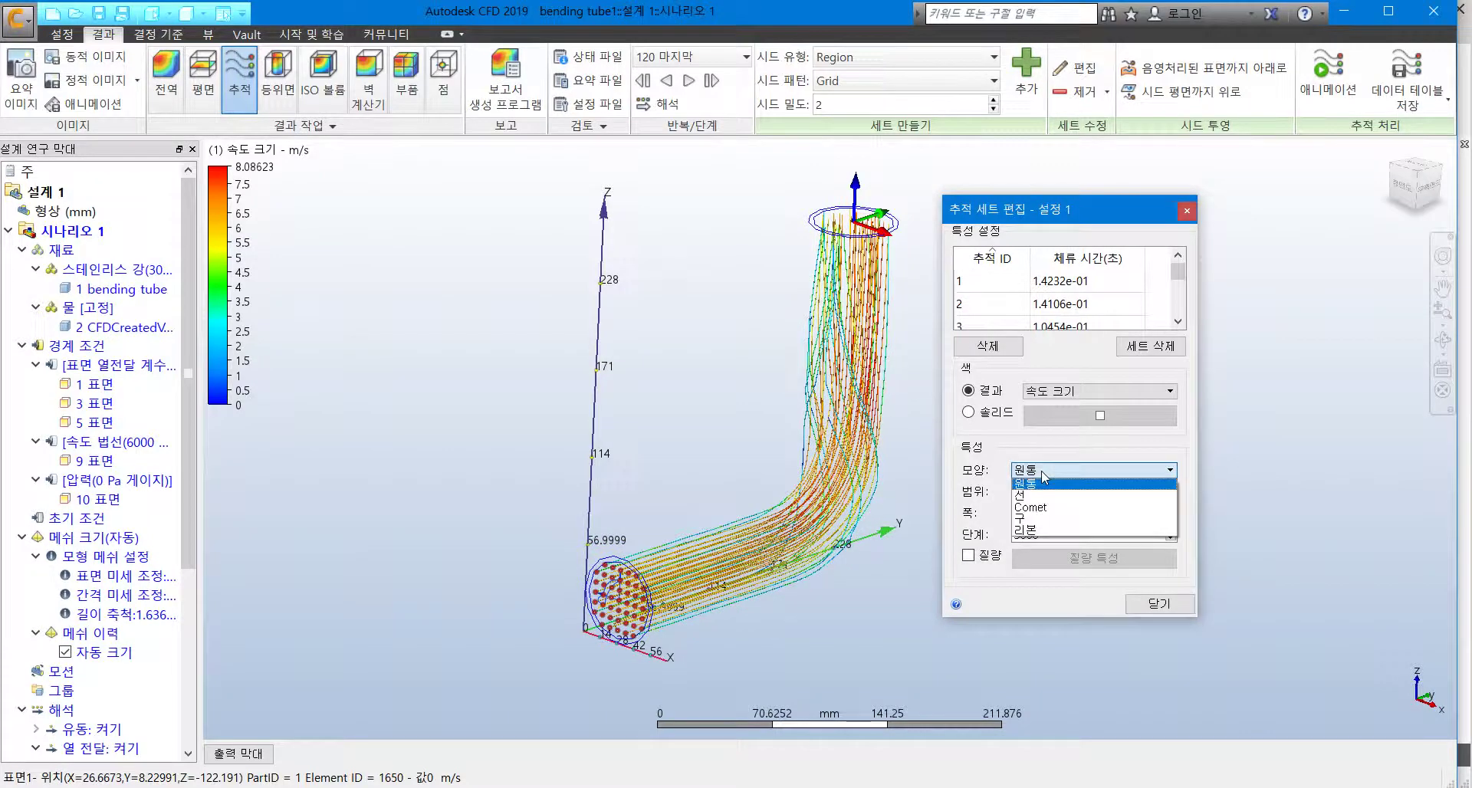
left_click(1046, 519)
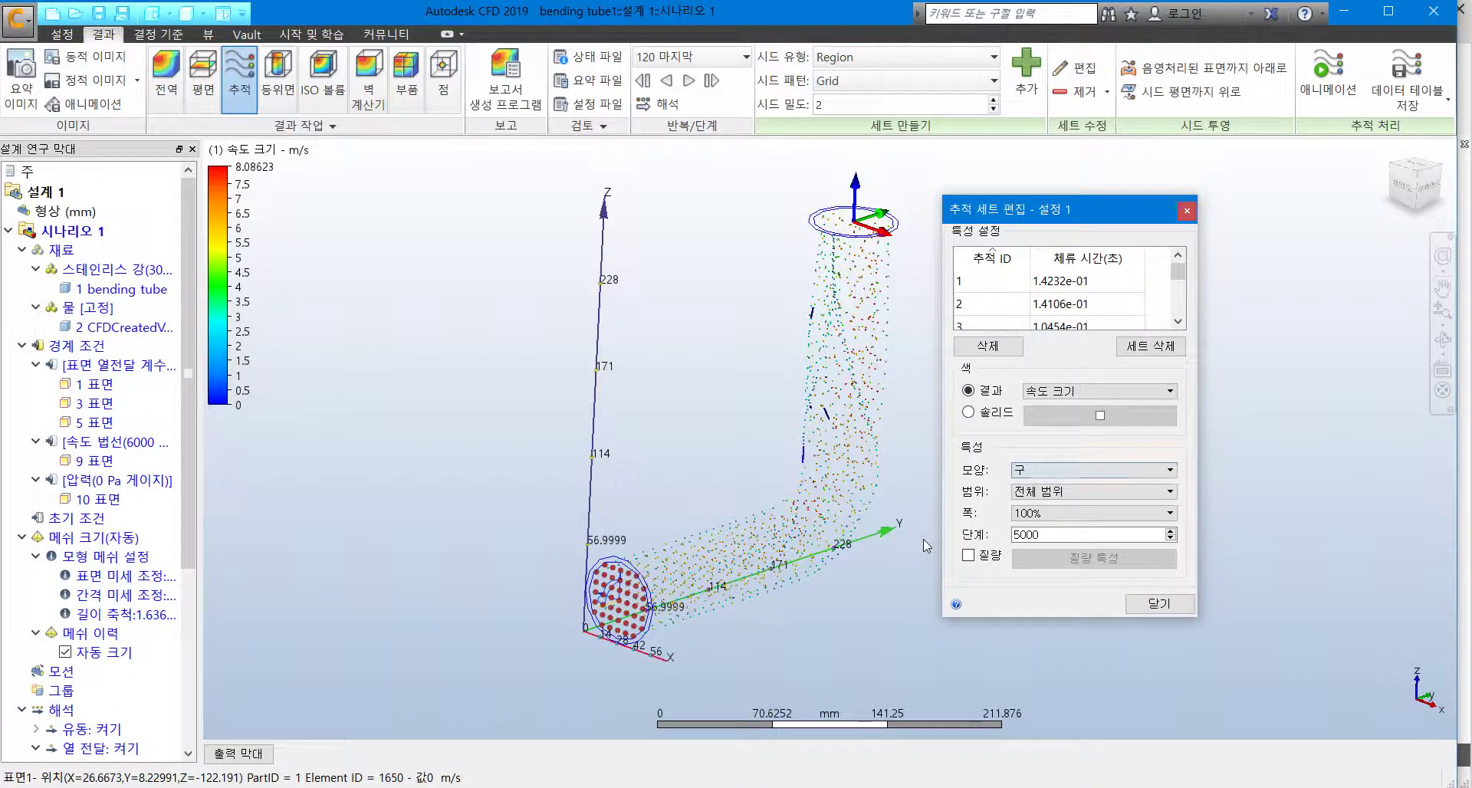
left_click(1144, 605)
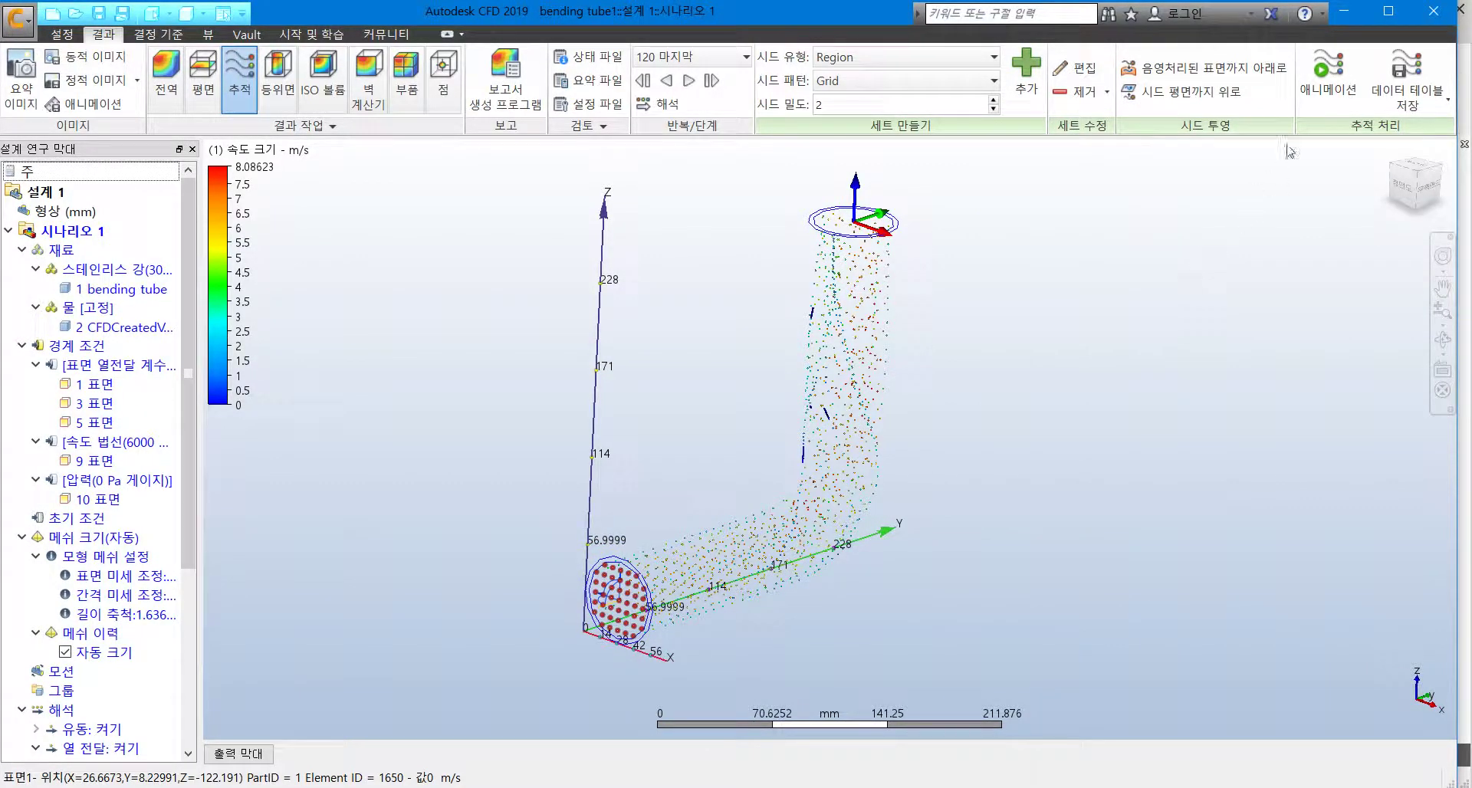
Animate the sphere traces with a 50-second duration, watch the particles travel through the bend, and end the animation
left_click(1308, 108)
left_click(1069, 460)
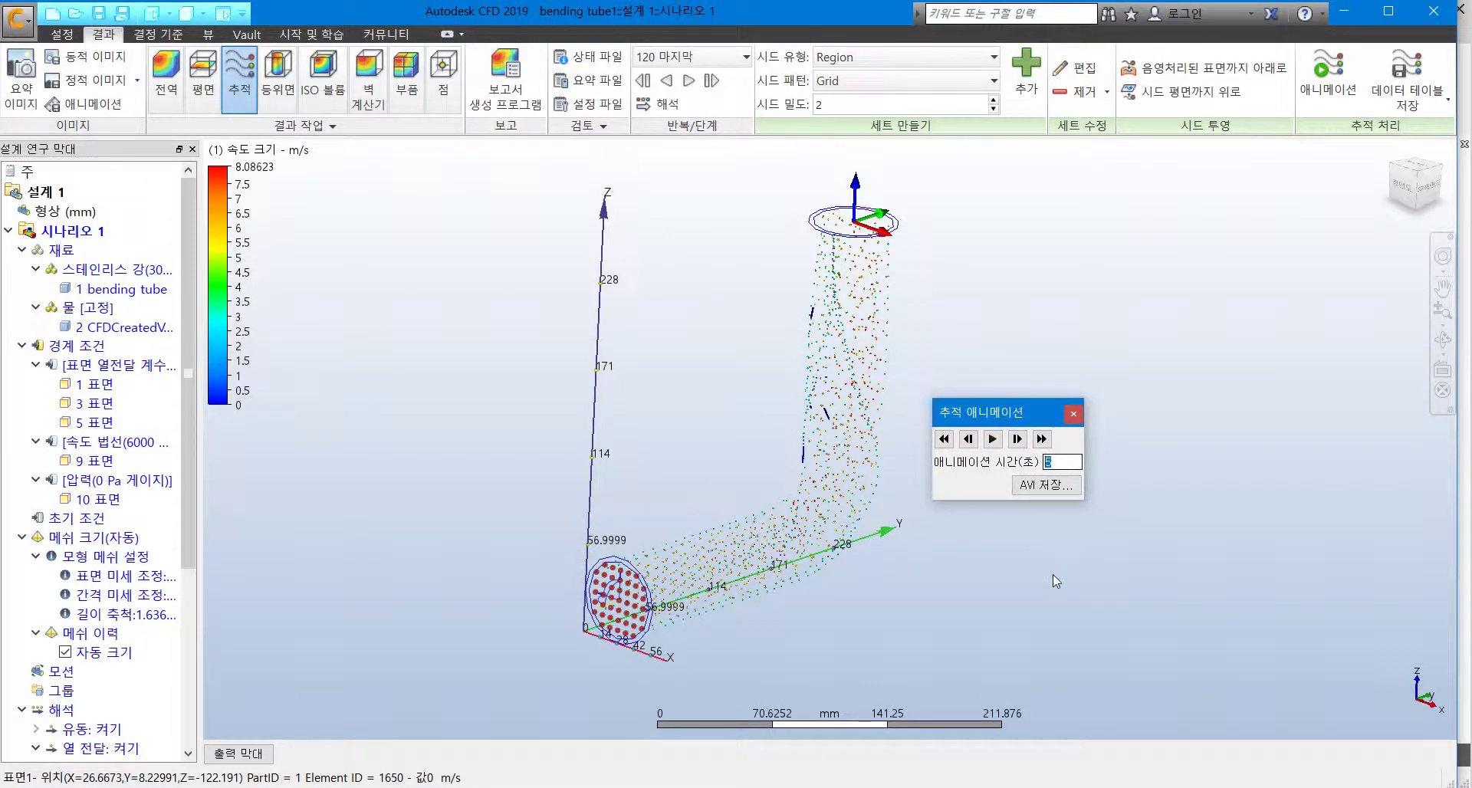
type("50")
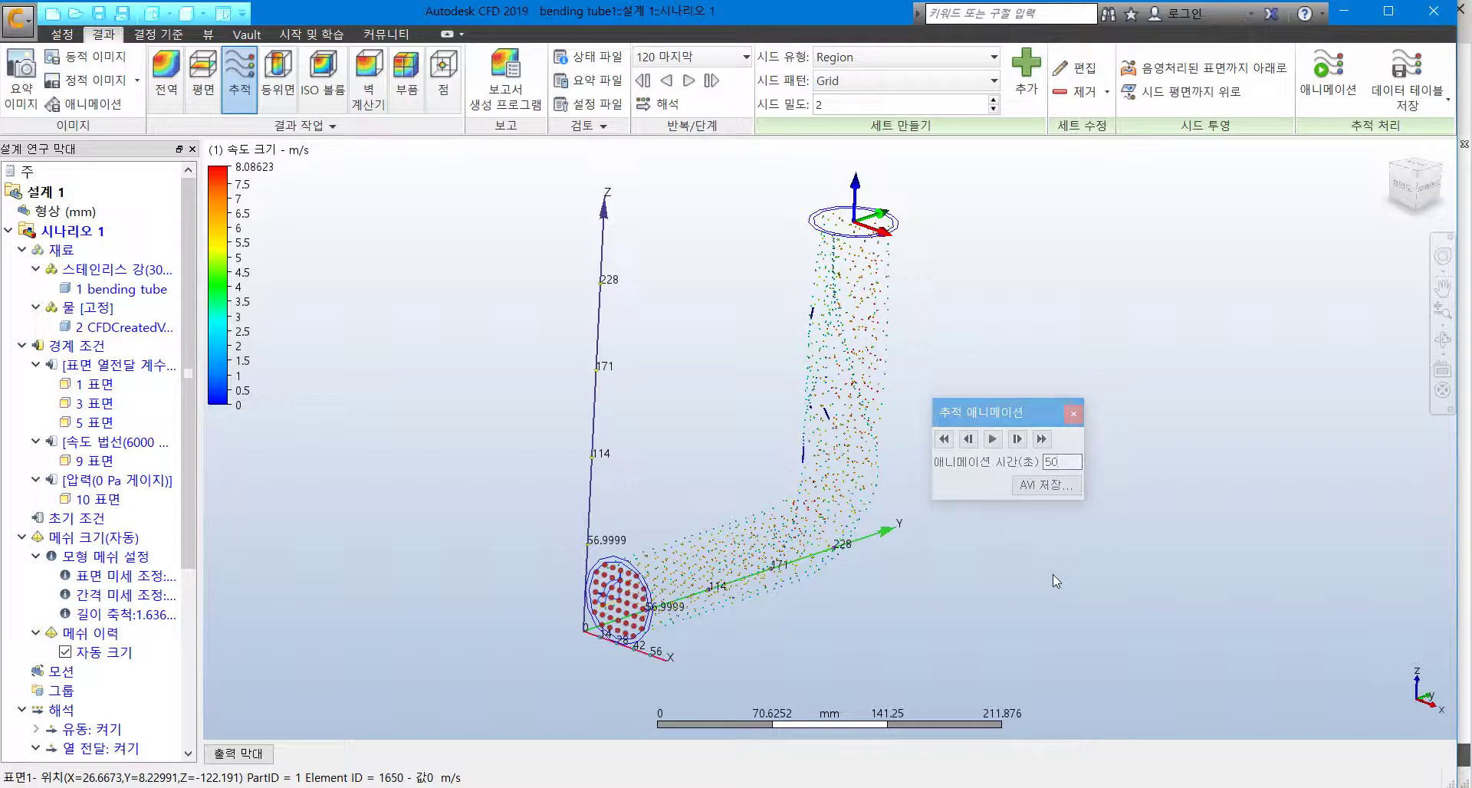
left_click(995, 438)
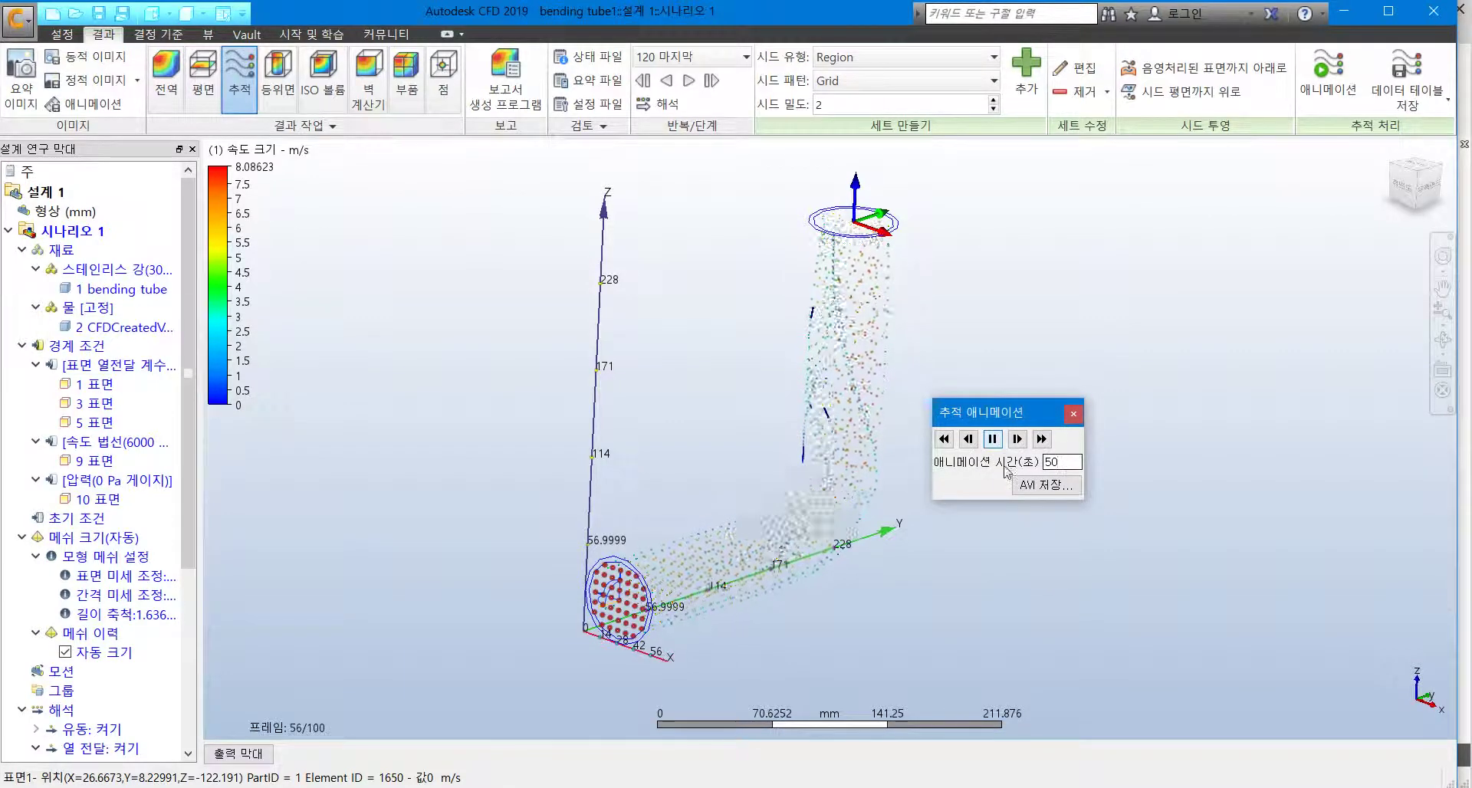
scroll(794, 579, "up", 5)
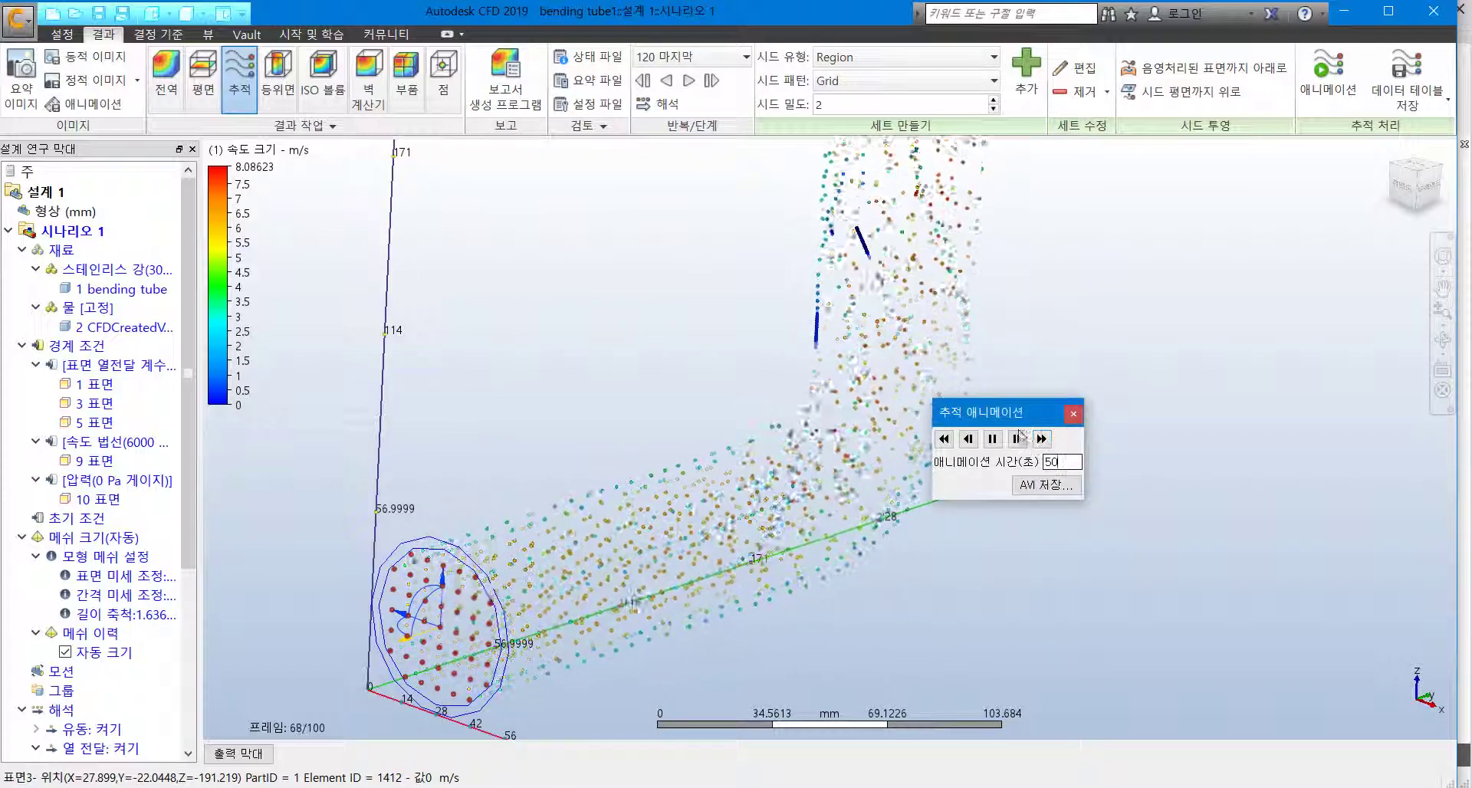
left_click_drag(1014, 413, 1156, 346)
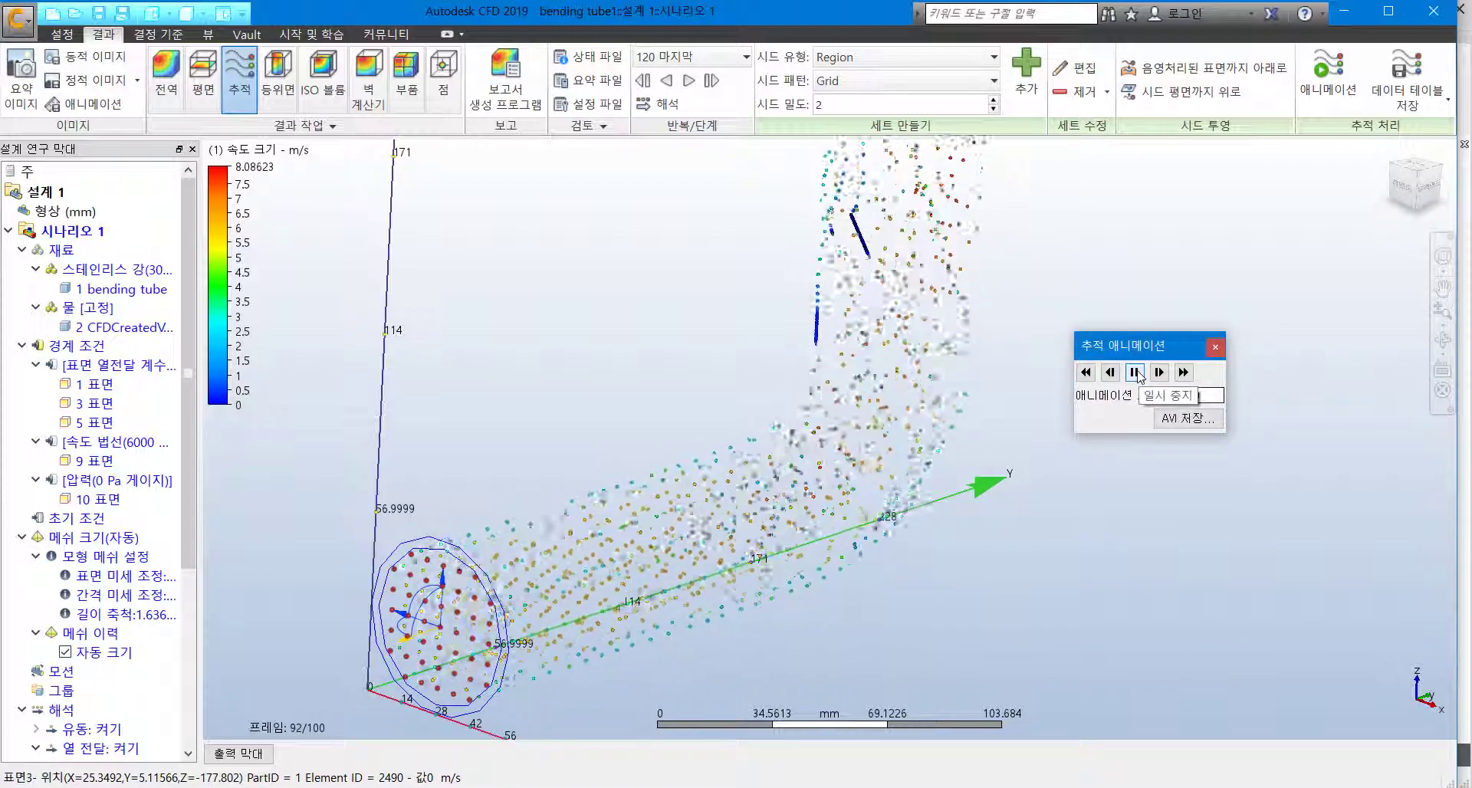
scroll(634, 574, "up", 3)
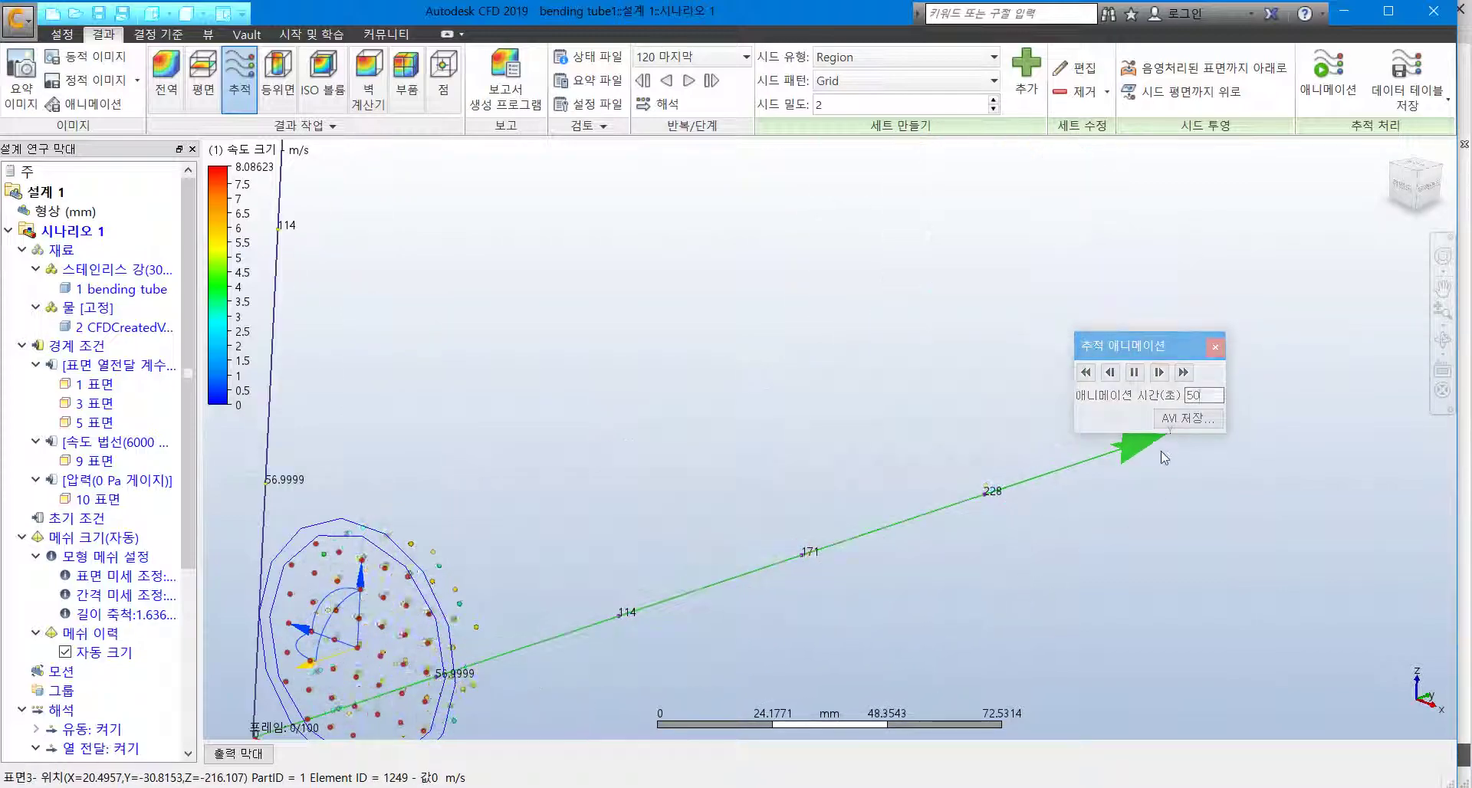
left_click(1134, 373)
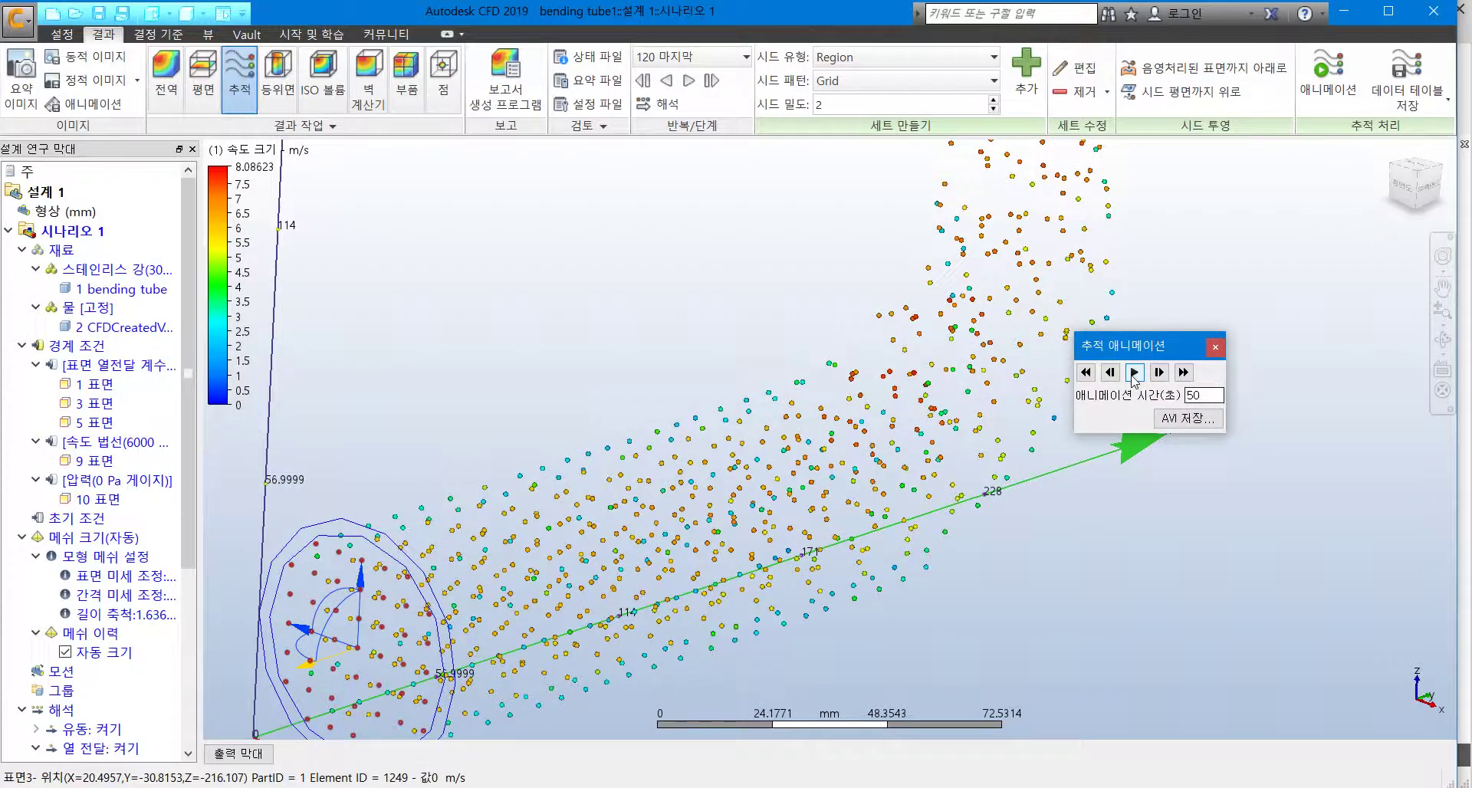
left_click(1215, 346)
Calculate the part results for the bending tube and read its volume and its average, minimum and maximum temperatures
scroll(800, 350, "down", 4)
scroll(801, 351, "down", 2)
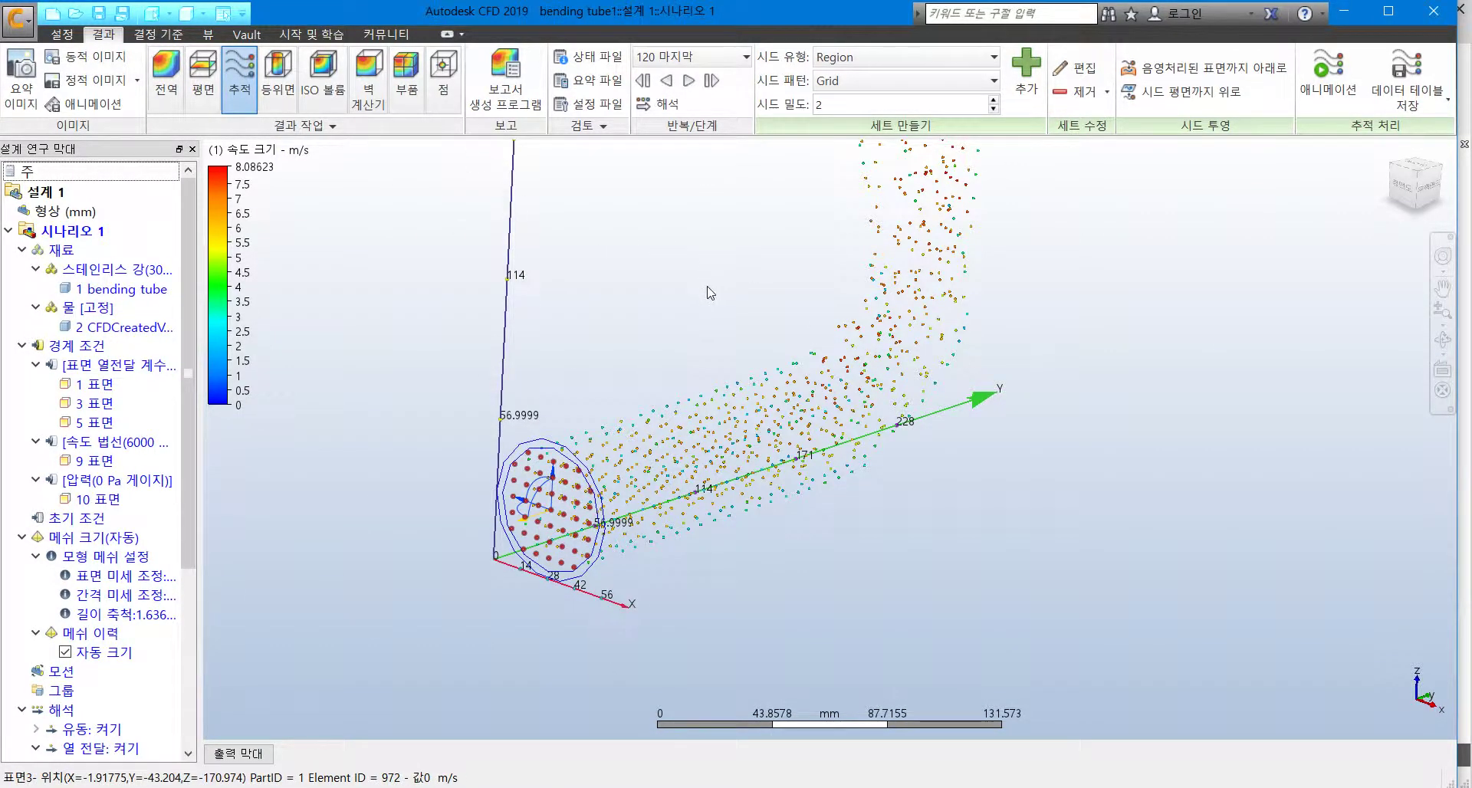
left_click(407, 77)
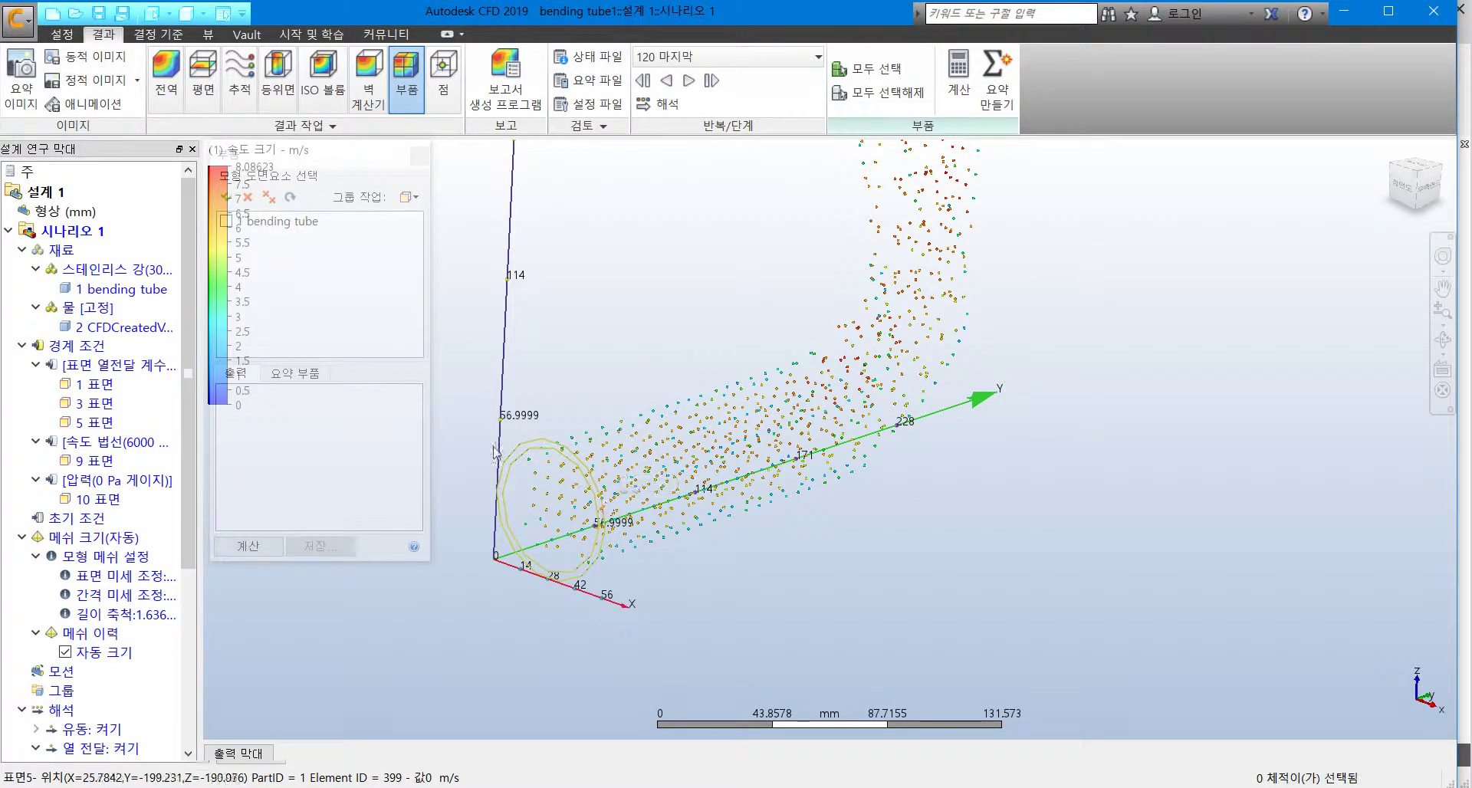
left_click(602, 506)
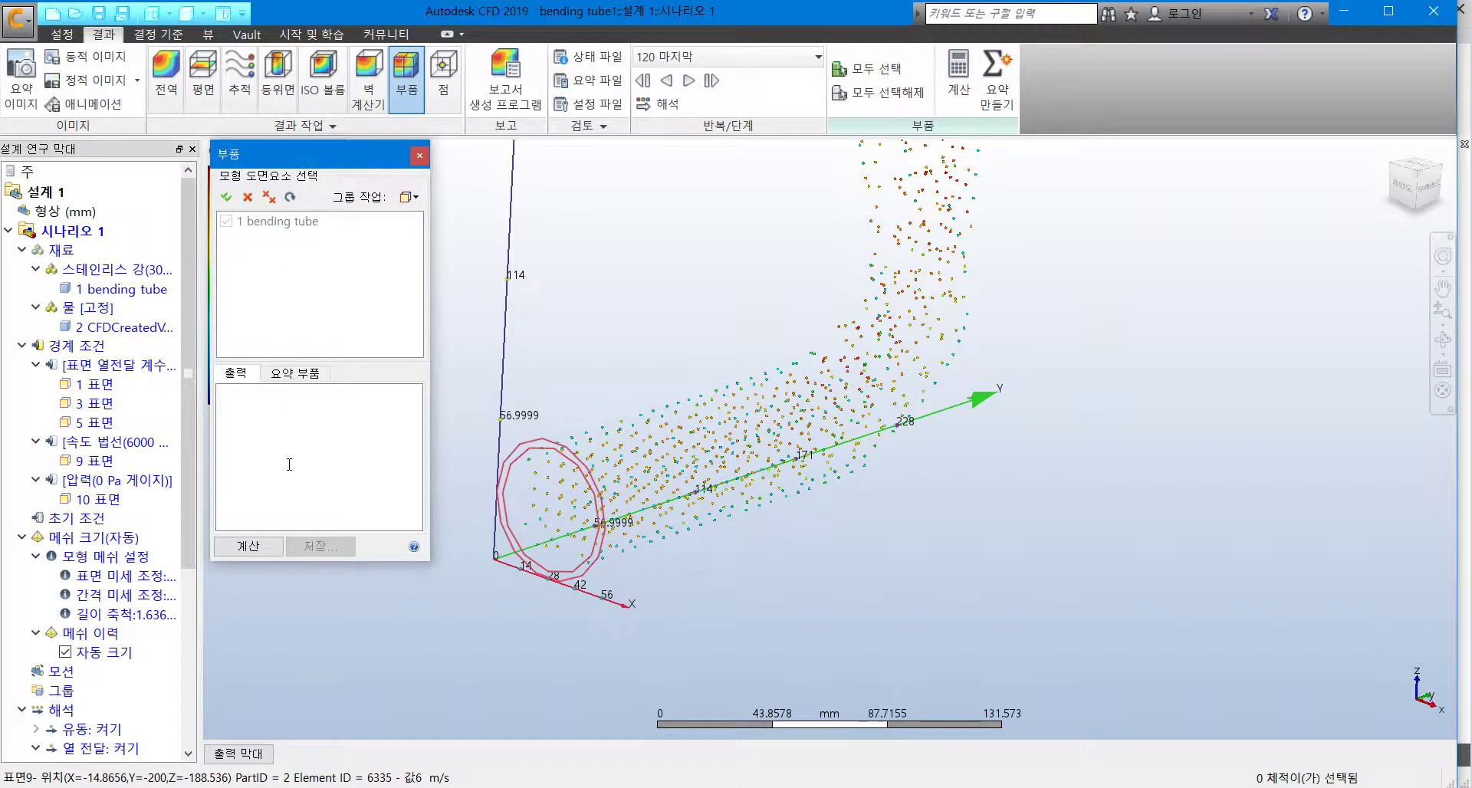
left_click(247, 546)
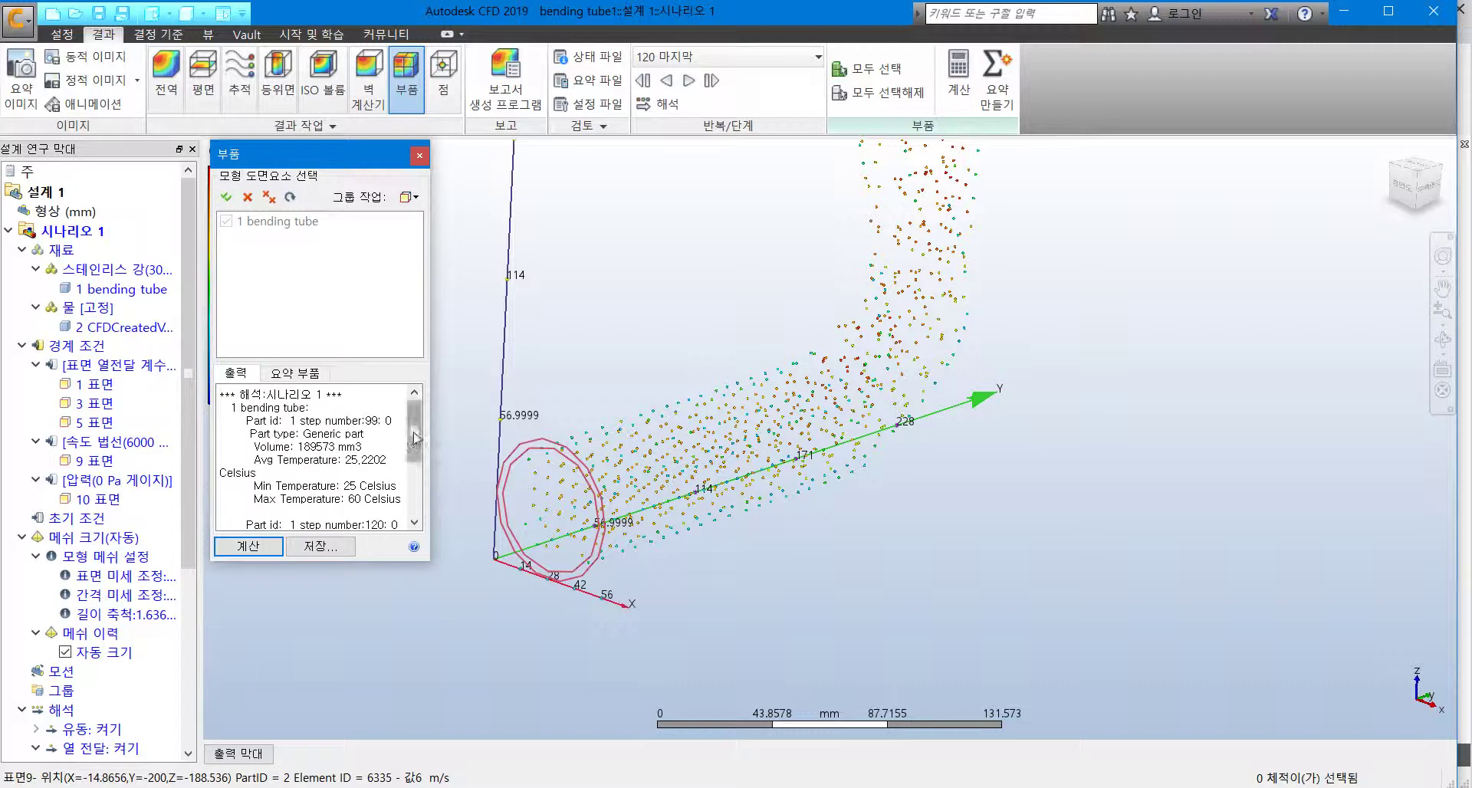
left_click_drag(414, 429, 410, 501)
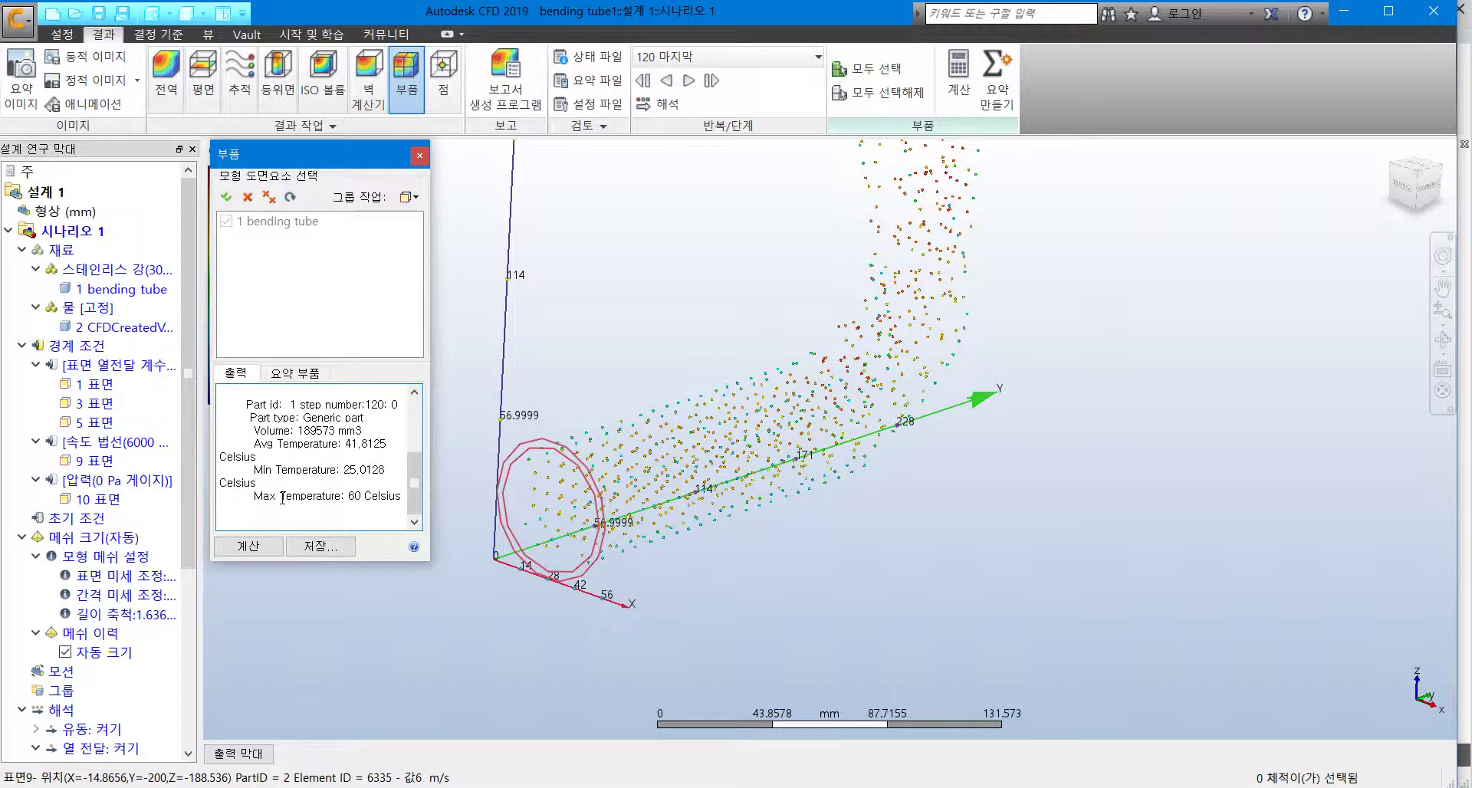
left_click_drag(415, 495, 335, 414)
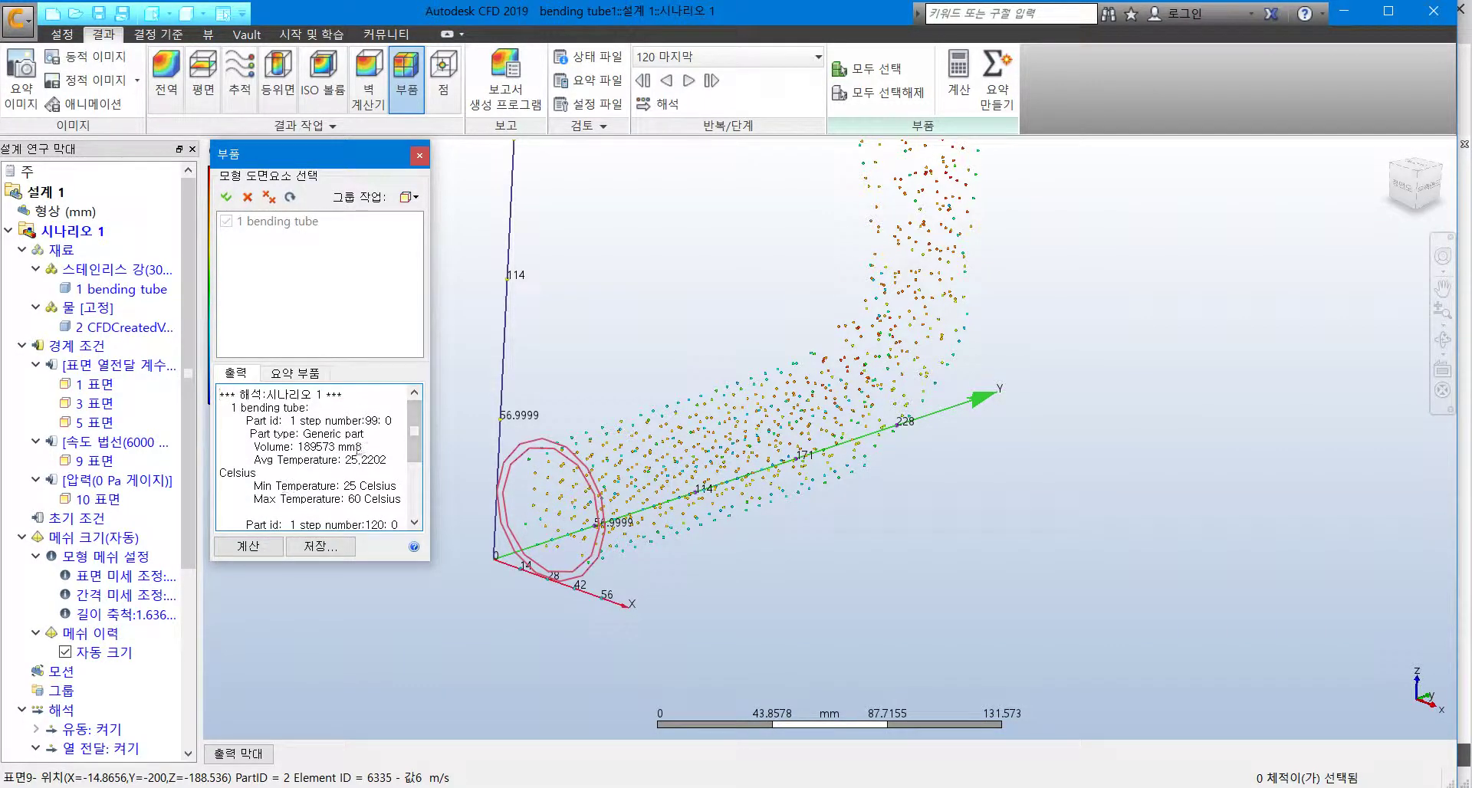
left_click(419, 157)
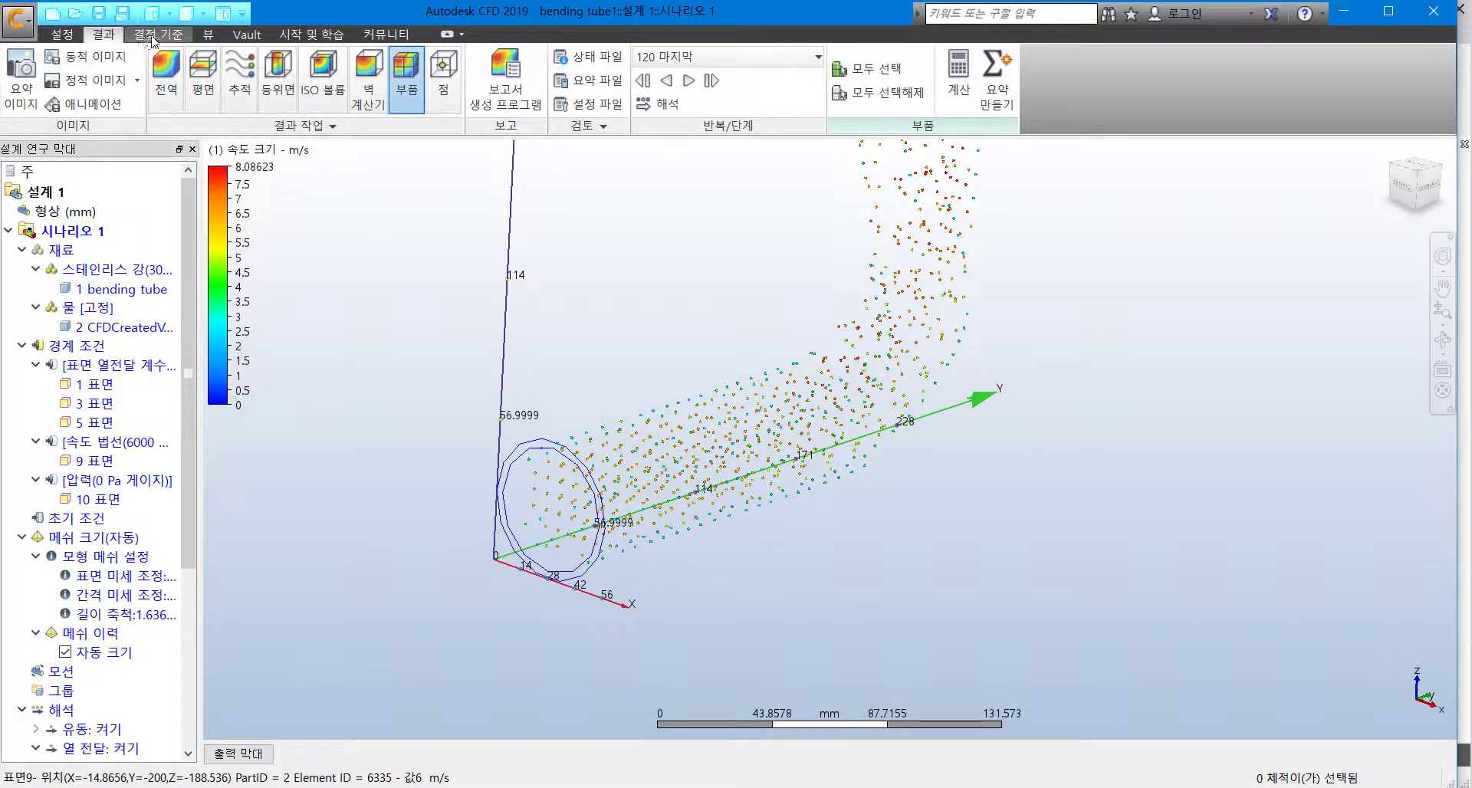
Change the visual style so the tube's surfaces are shown shaded instead of as an outline
left_click(201, 35)
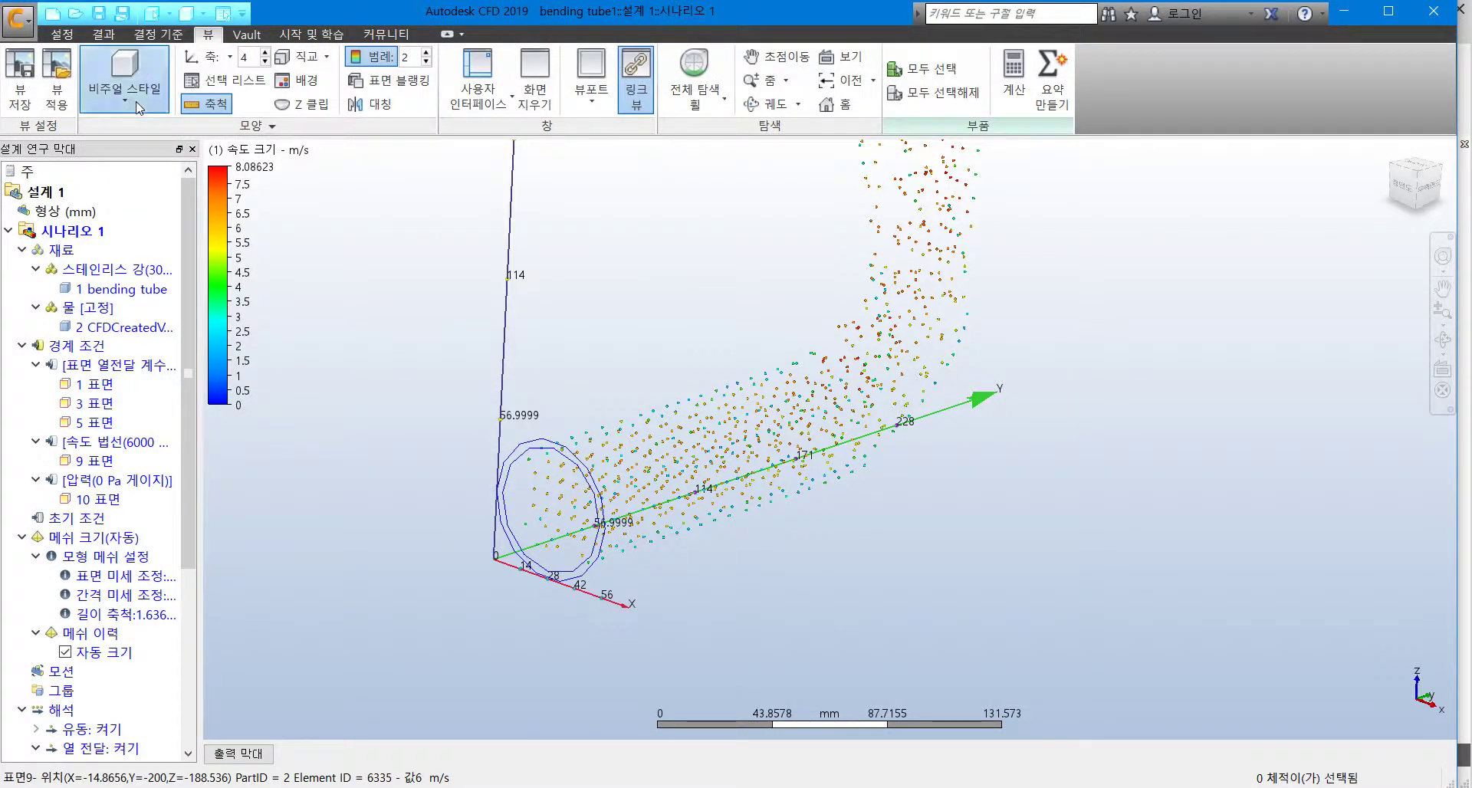
left_click(123, 84)
left_click(134, 65)
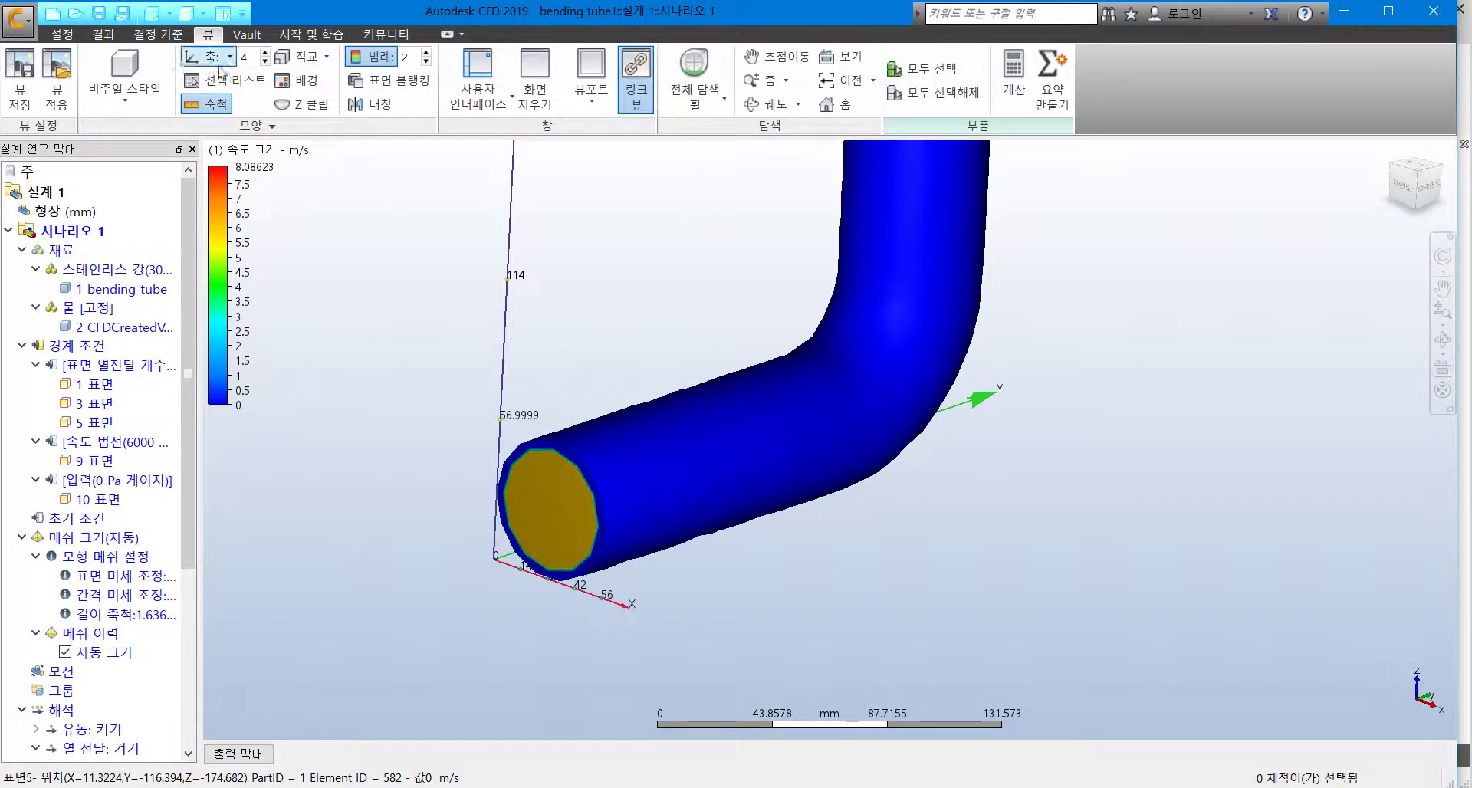
Set the global result to temperature (온도) and inspect its distribution on the tube from the inlet face up through the bend
left_click(104, 34)
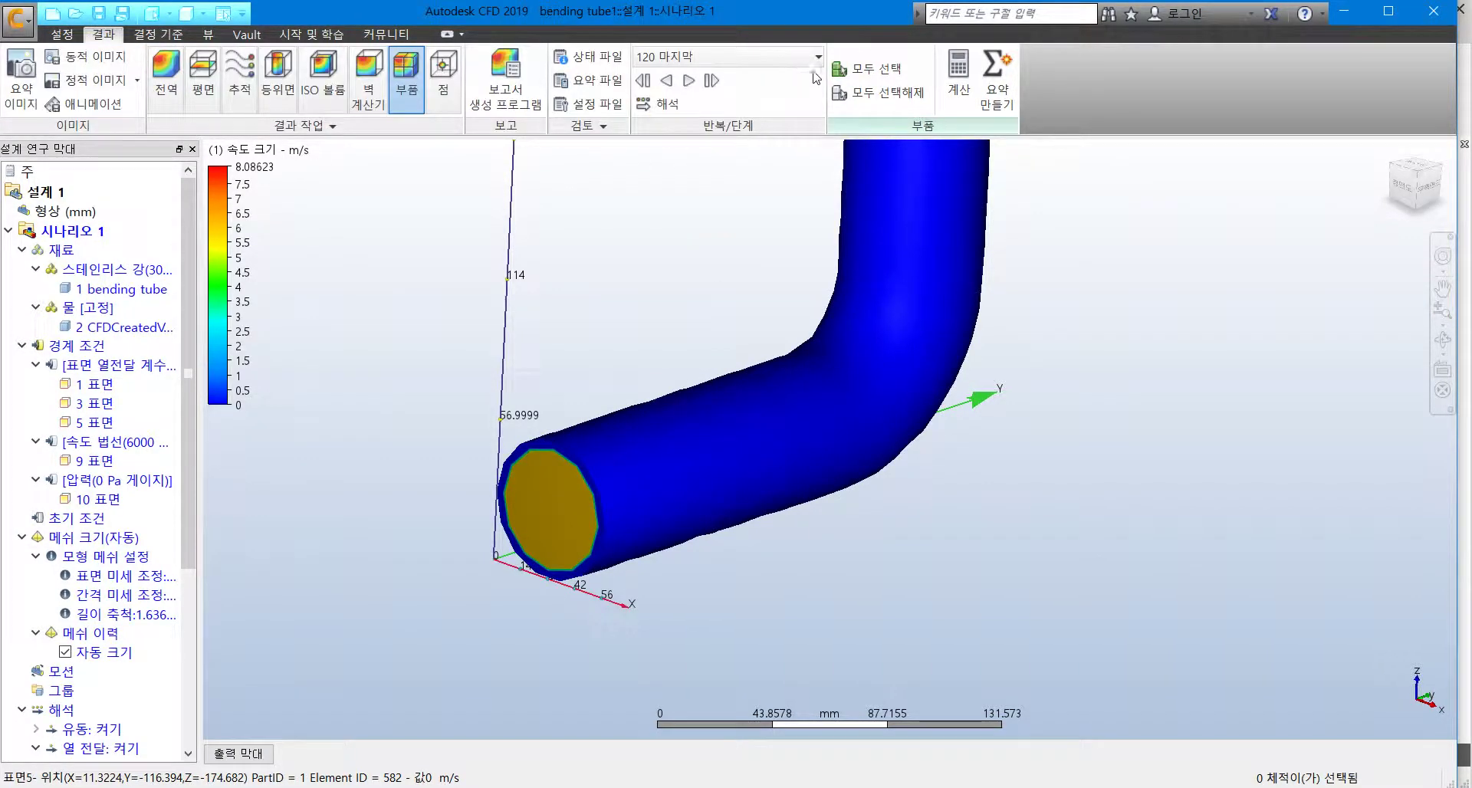
left_click(162, 92)
left_click(1013, 56)
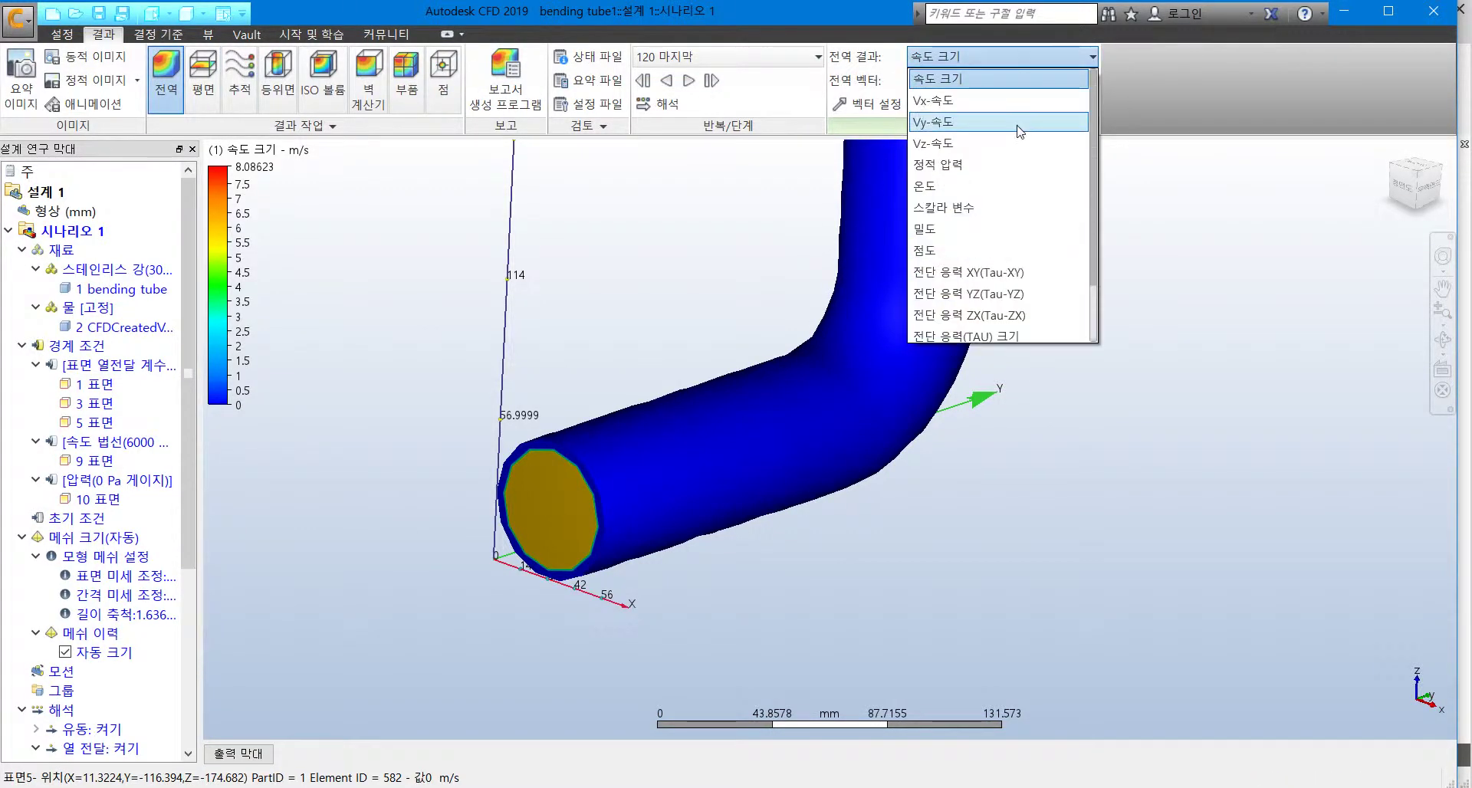
left_click(1003, 187)
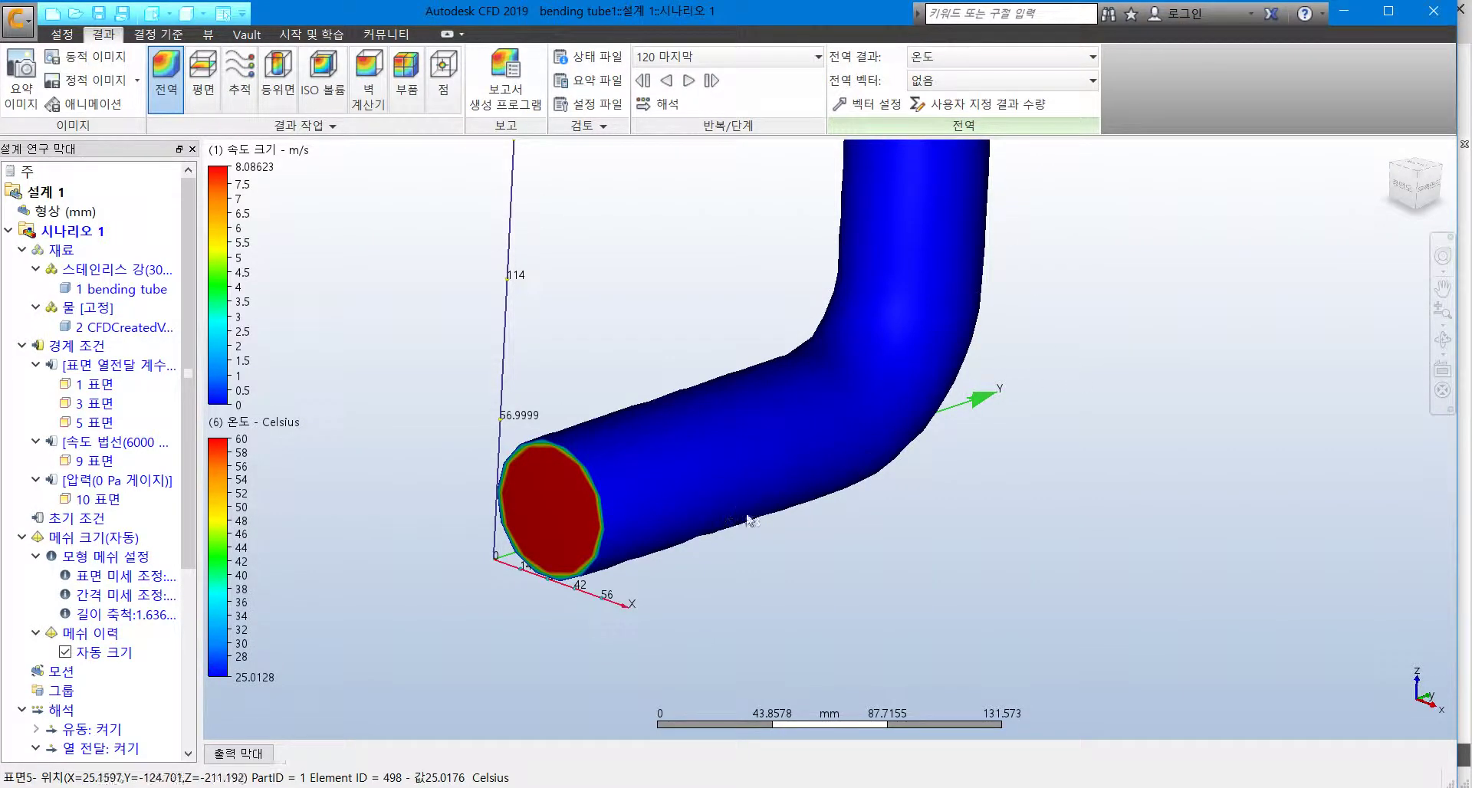
middle_click_drag(829, 513, 767, 488, "shift")
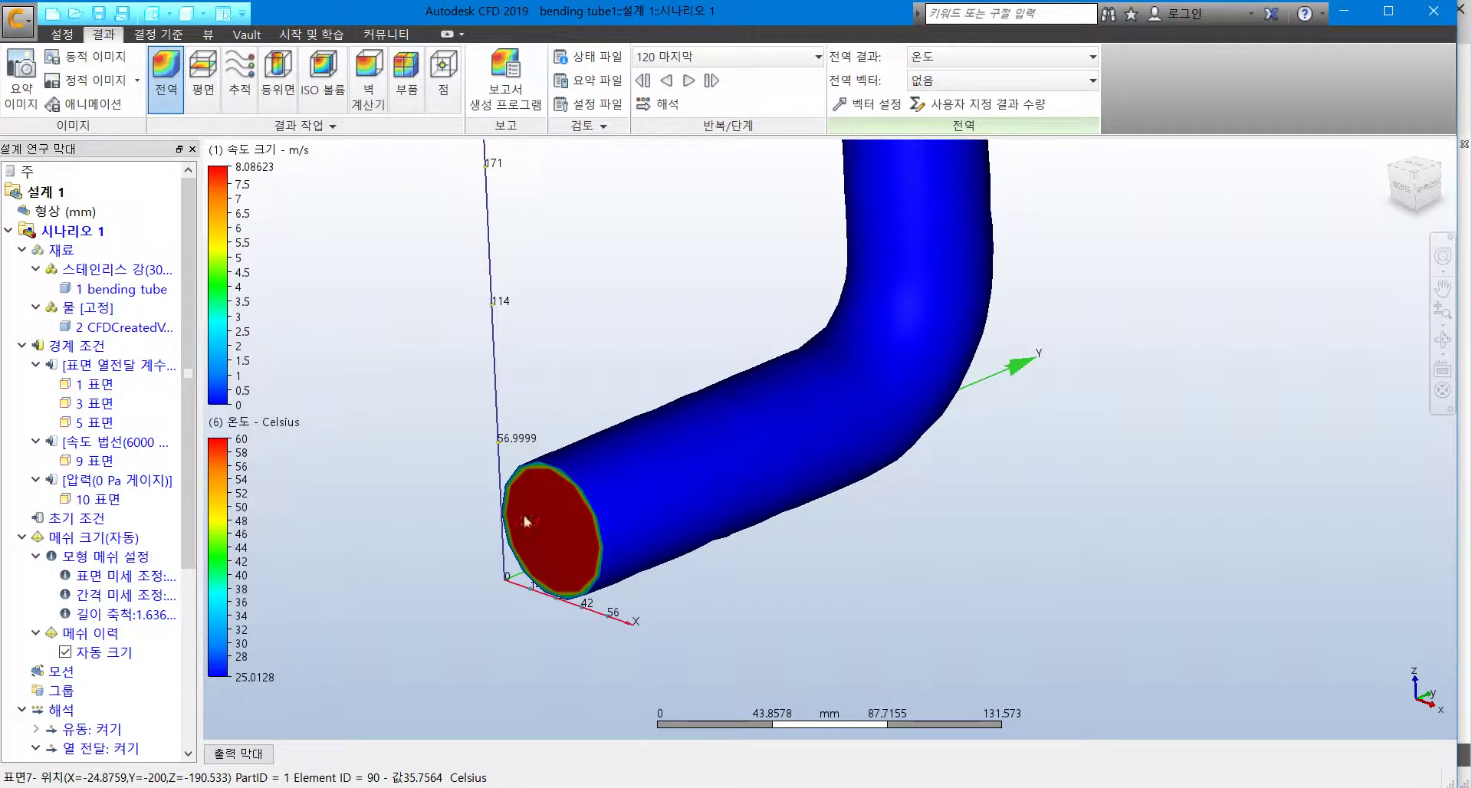
scroll(827, 323, "down", 3)
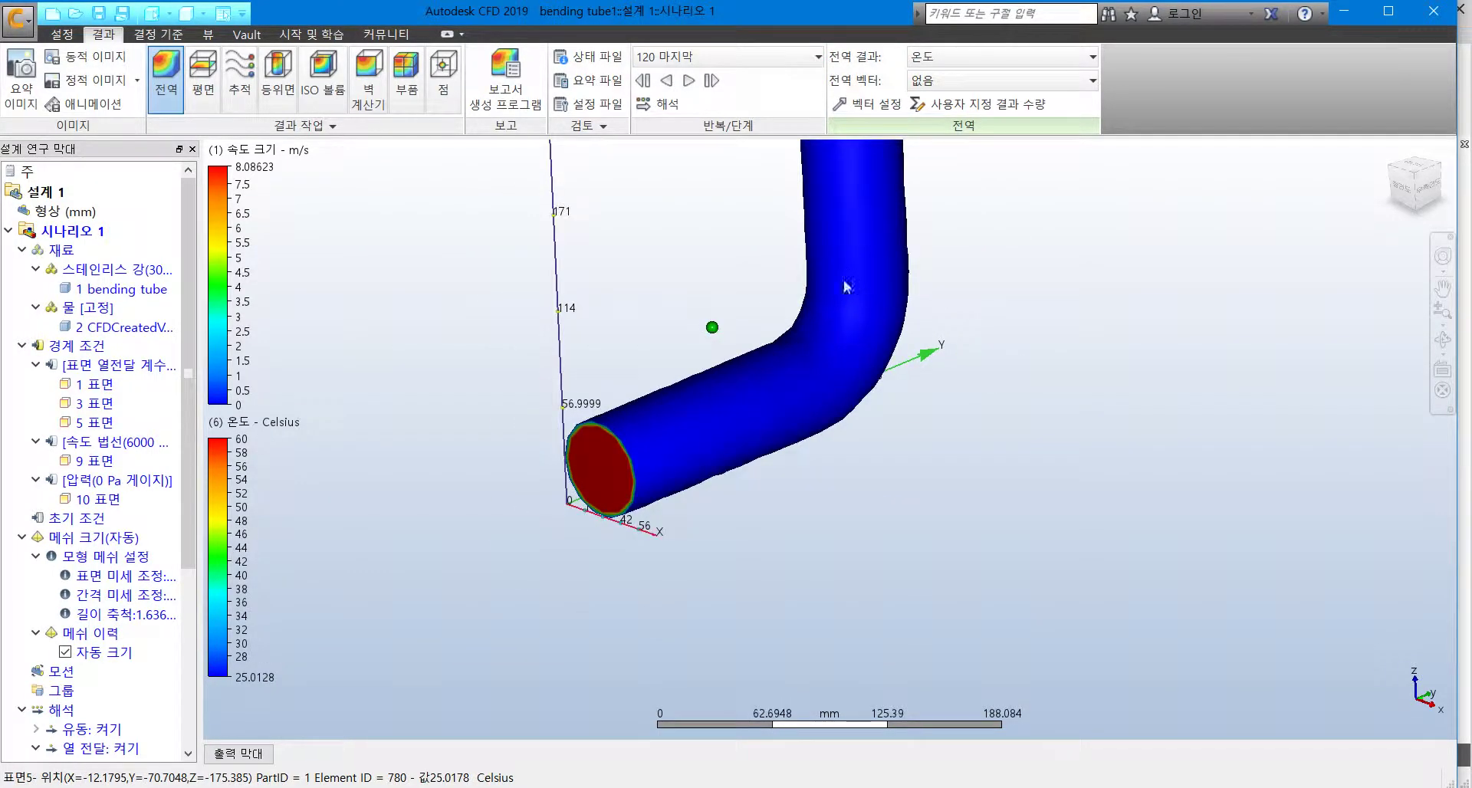
middle_click_drag(846, 287, 821, 421)
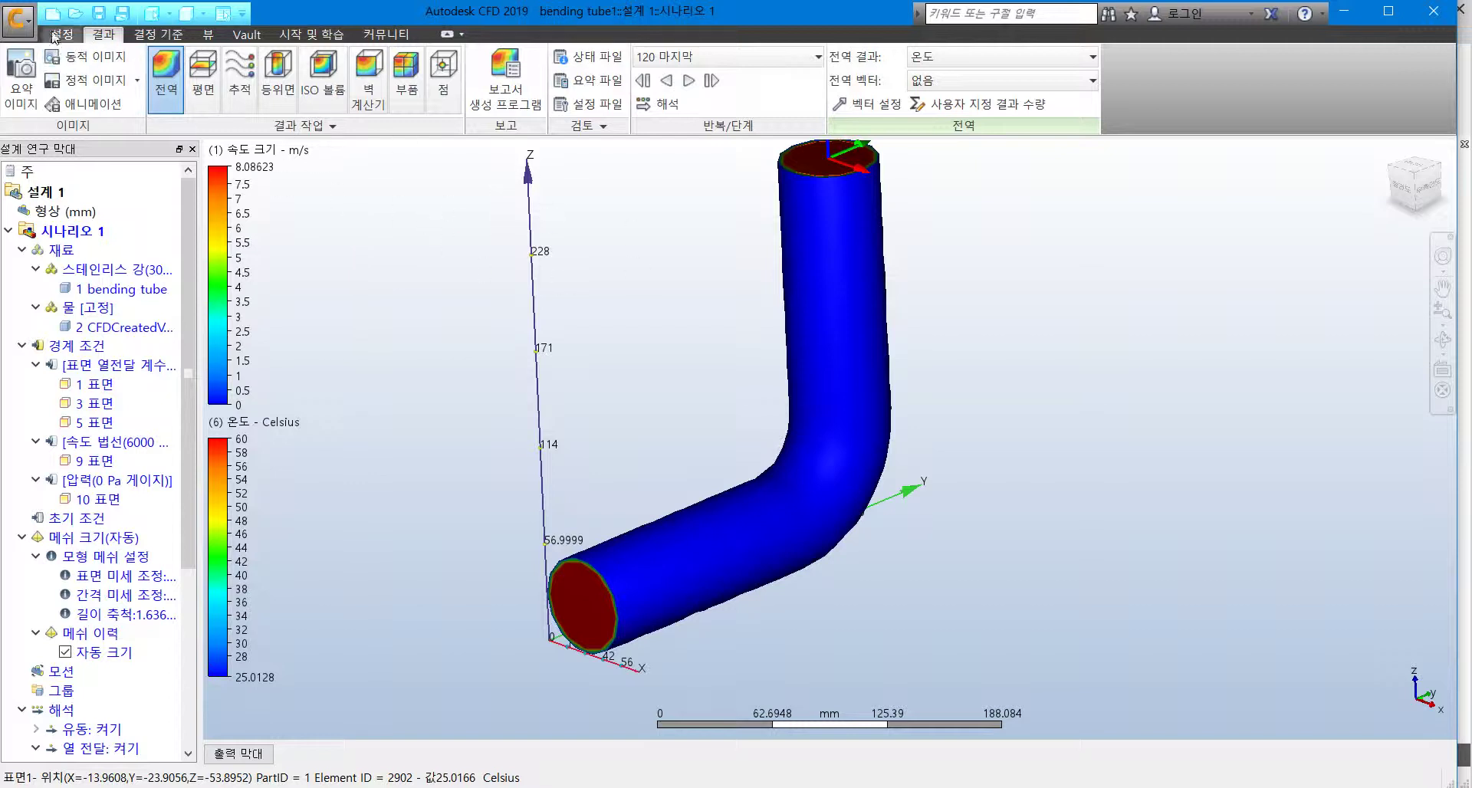
Save the design study and close the CFD session
left_click(100, 15)
left_click(1438, 14)
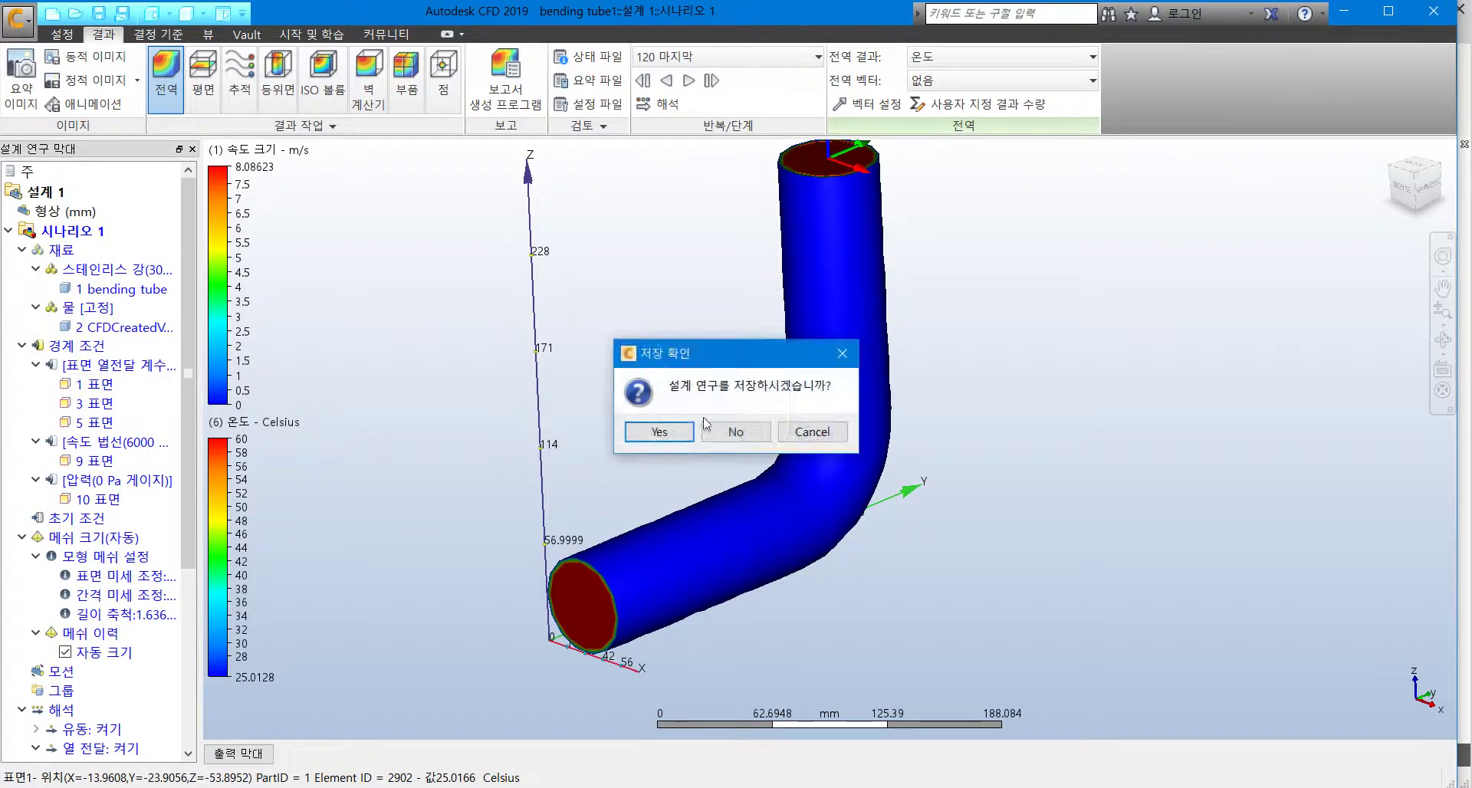
left_click(661, 432)
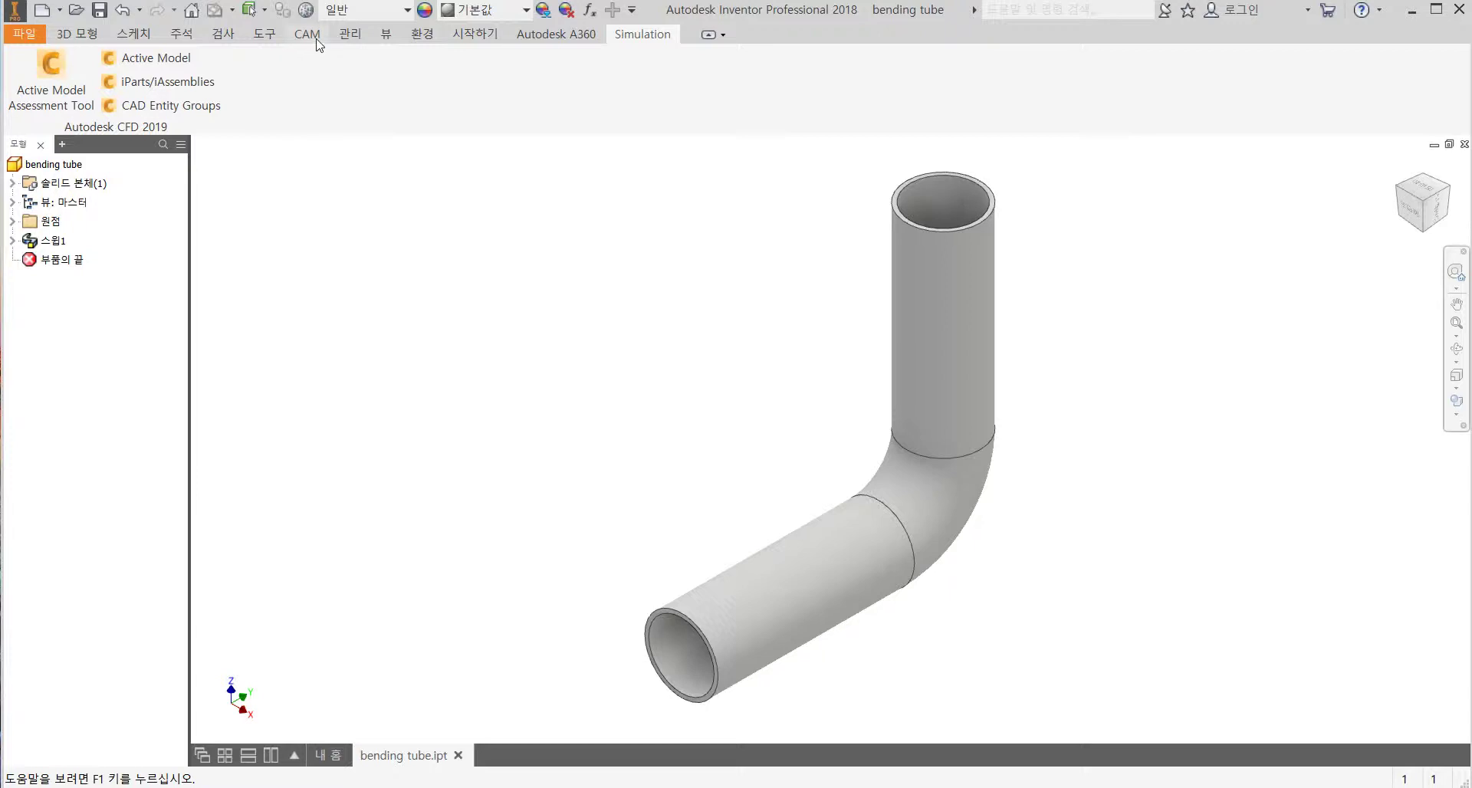
In Inventor, enter the Autodesk Nastran In-CAD environment and assign 스테인레스 스틸 AISI 304 from the Autodesk material library to the tube
left_click(411, 36)
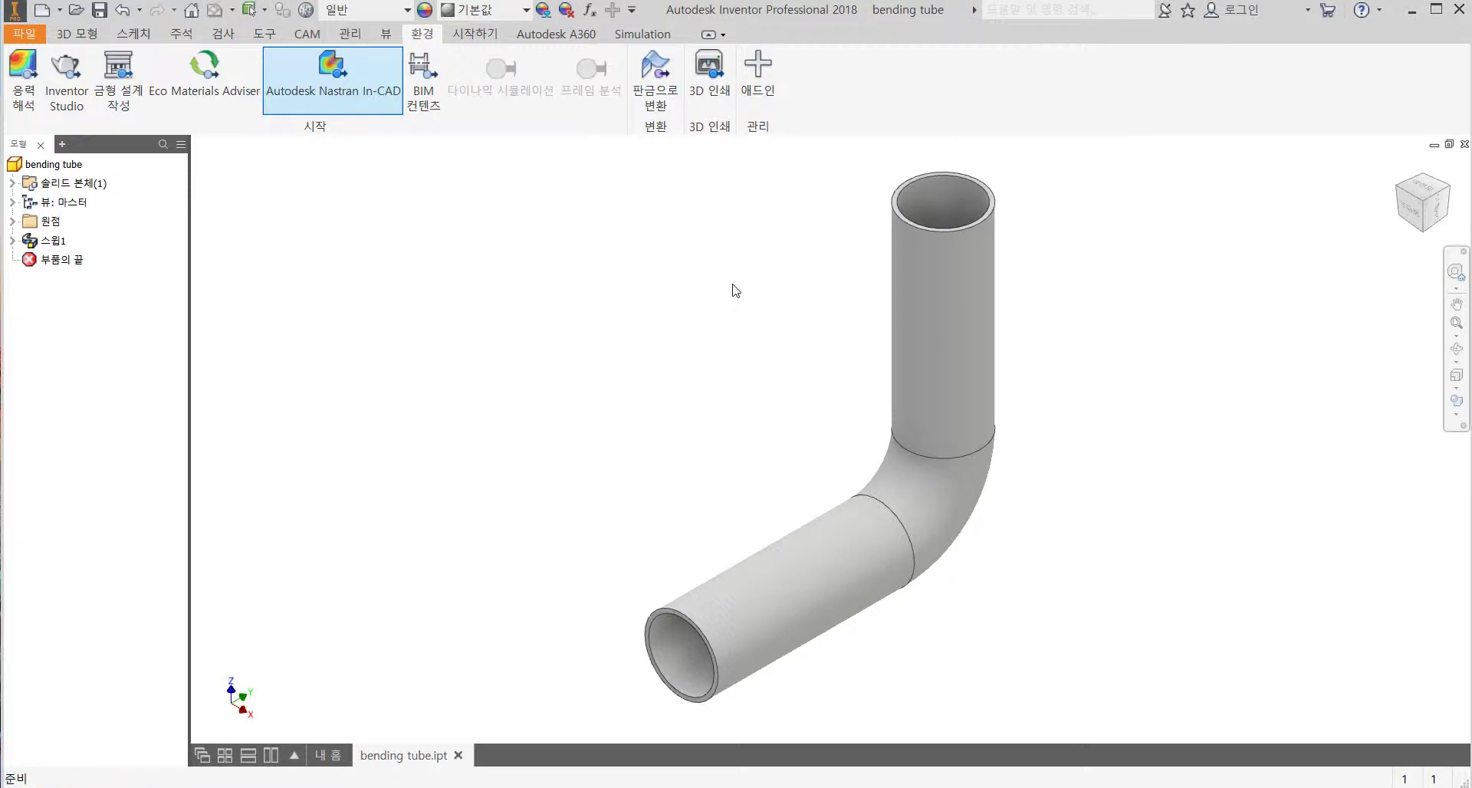
left_click(366, 97)
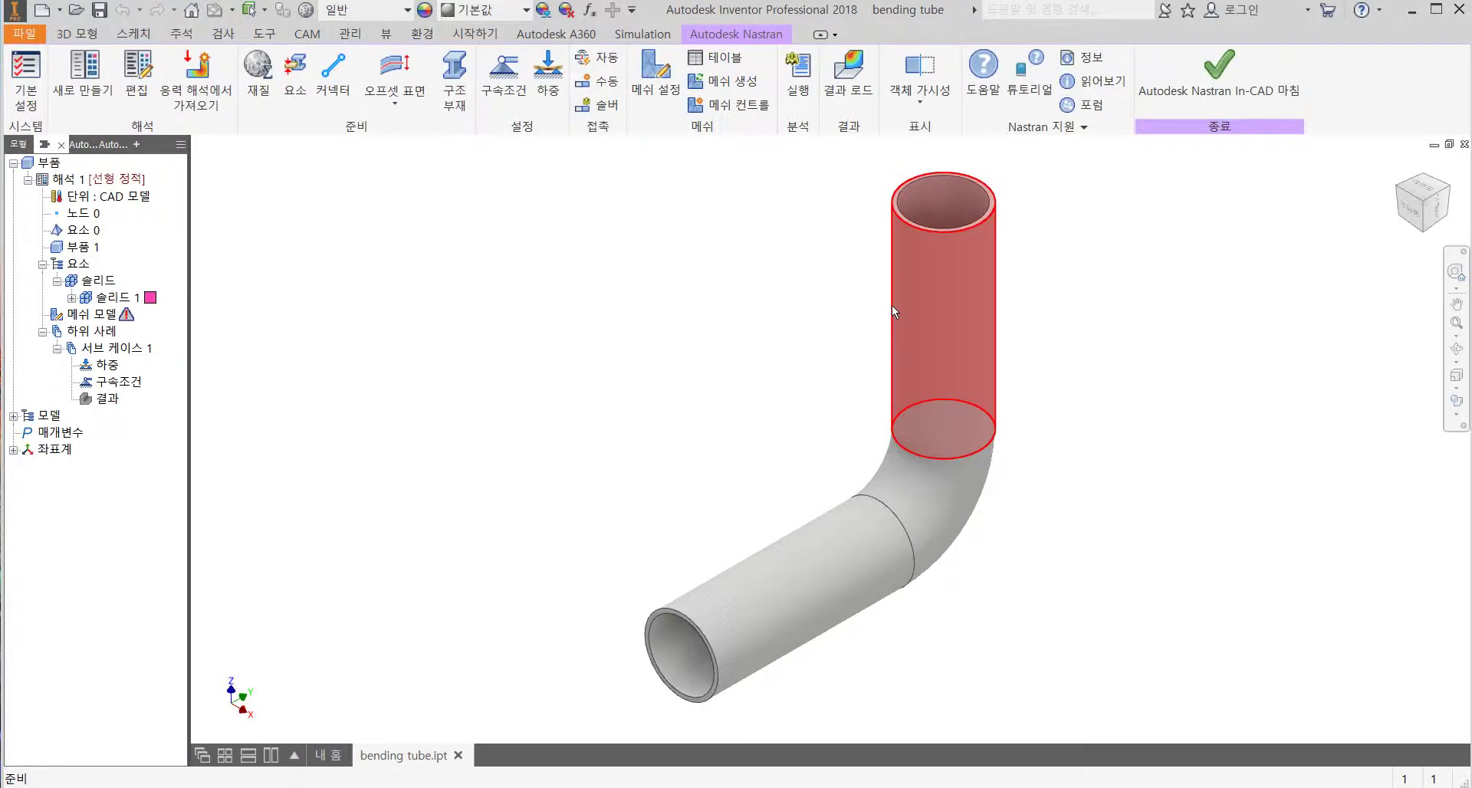
left_click(264, 76)
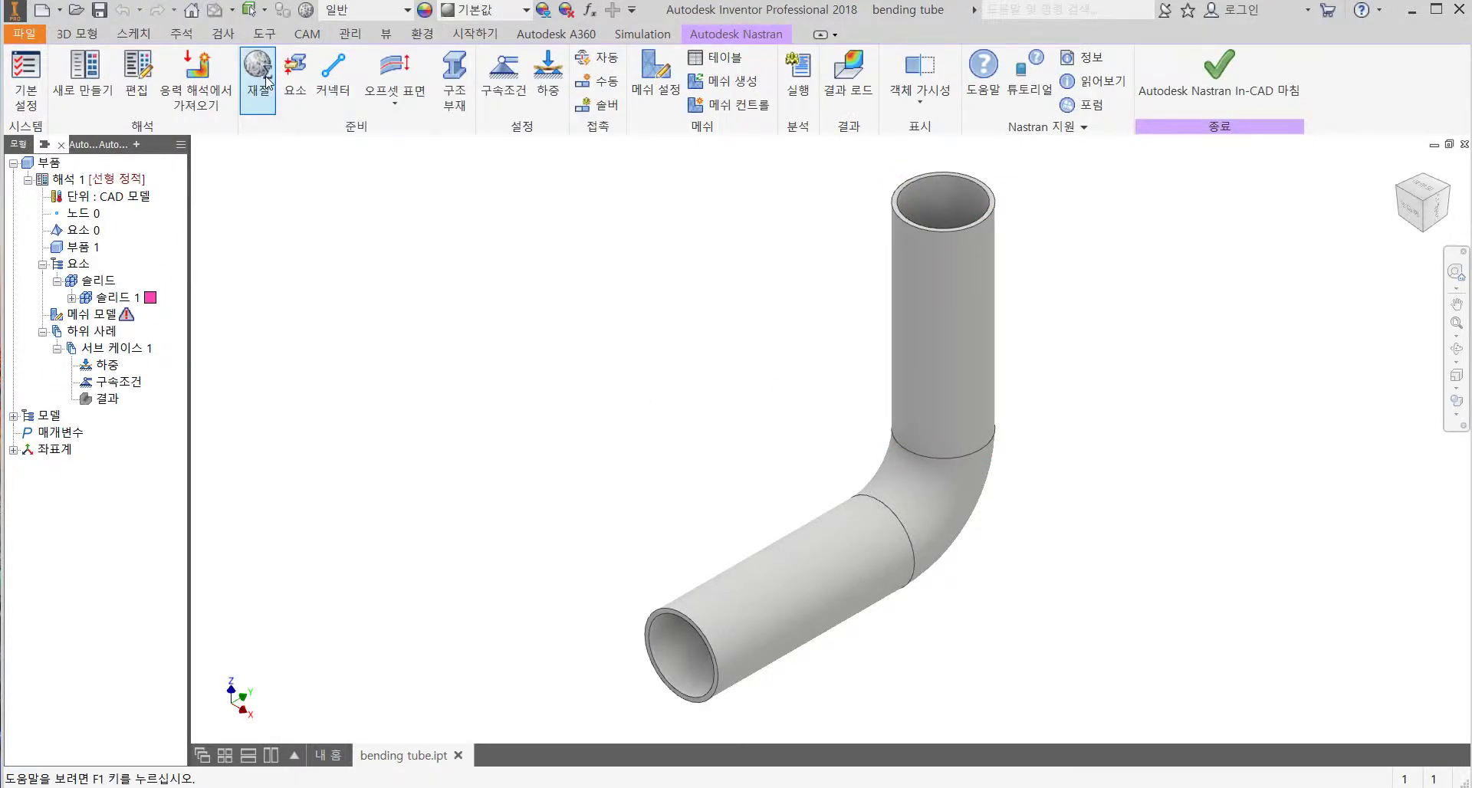
left_click(386, 93)
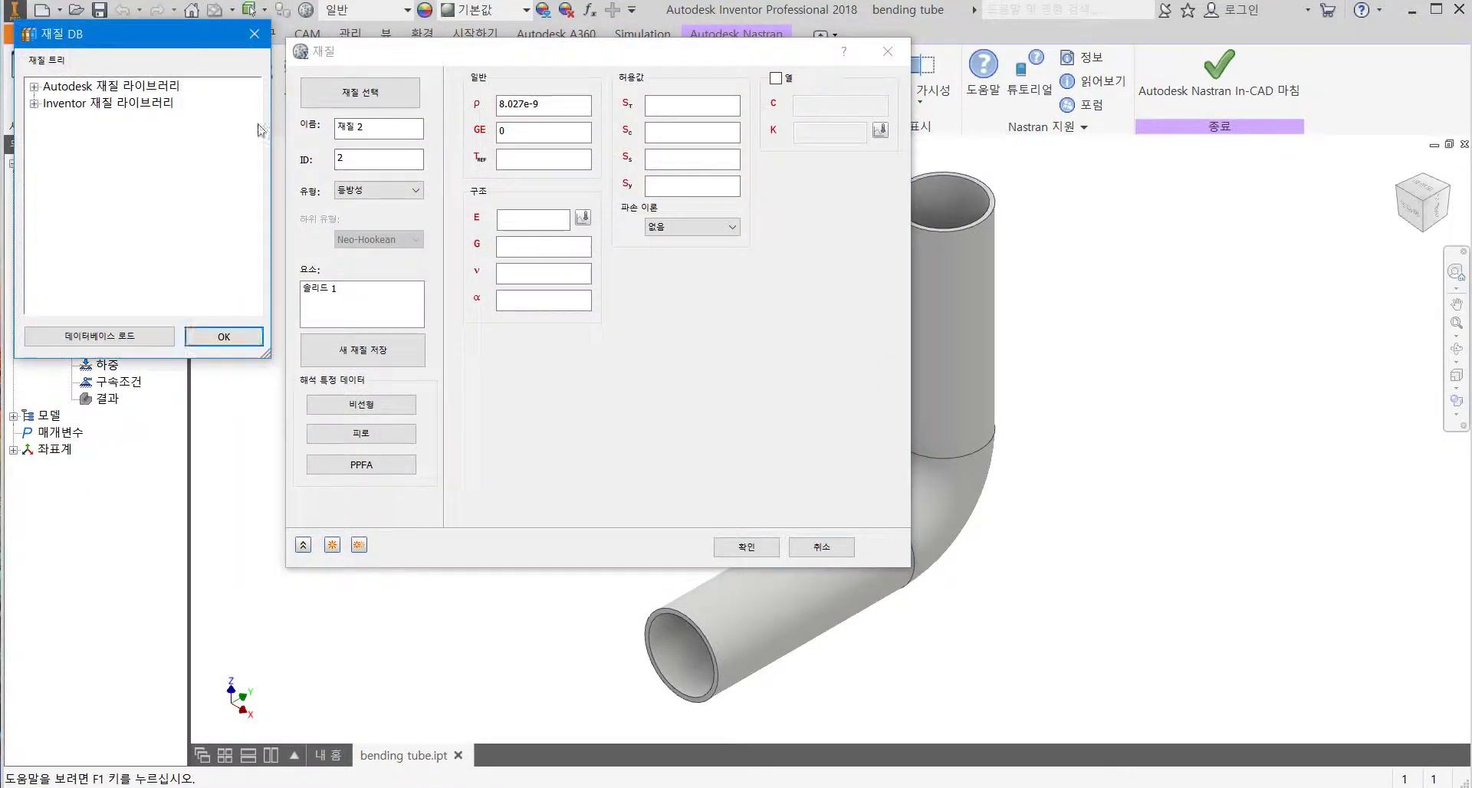
left_click(34, 86)
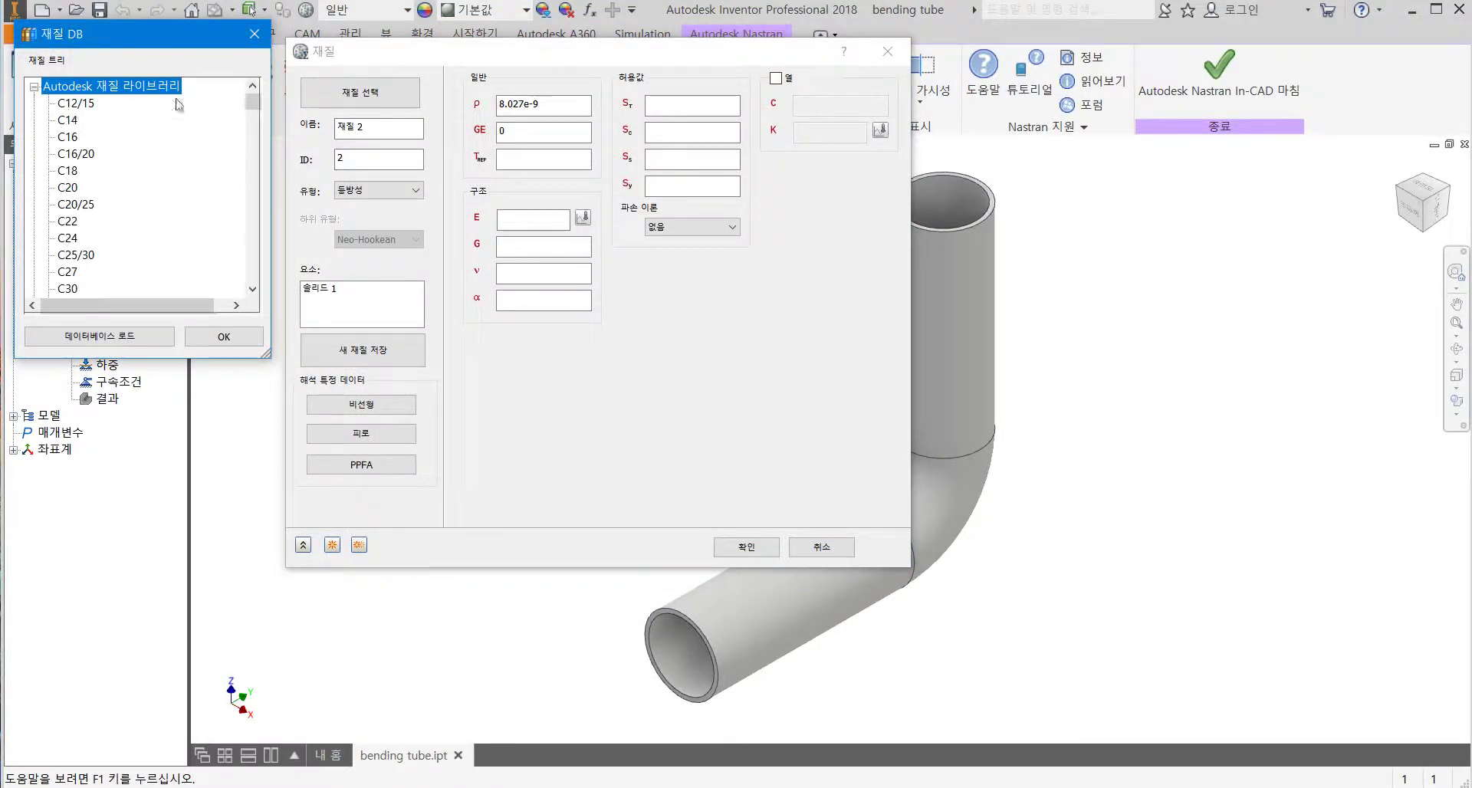
left_click_drag(247, 99, 248, 149)
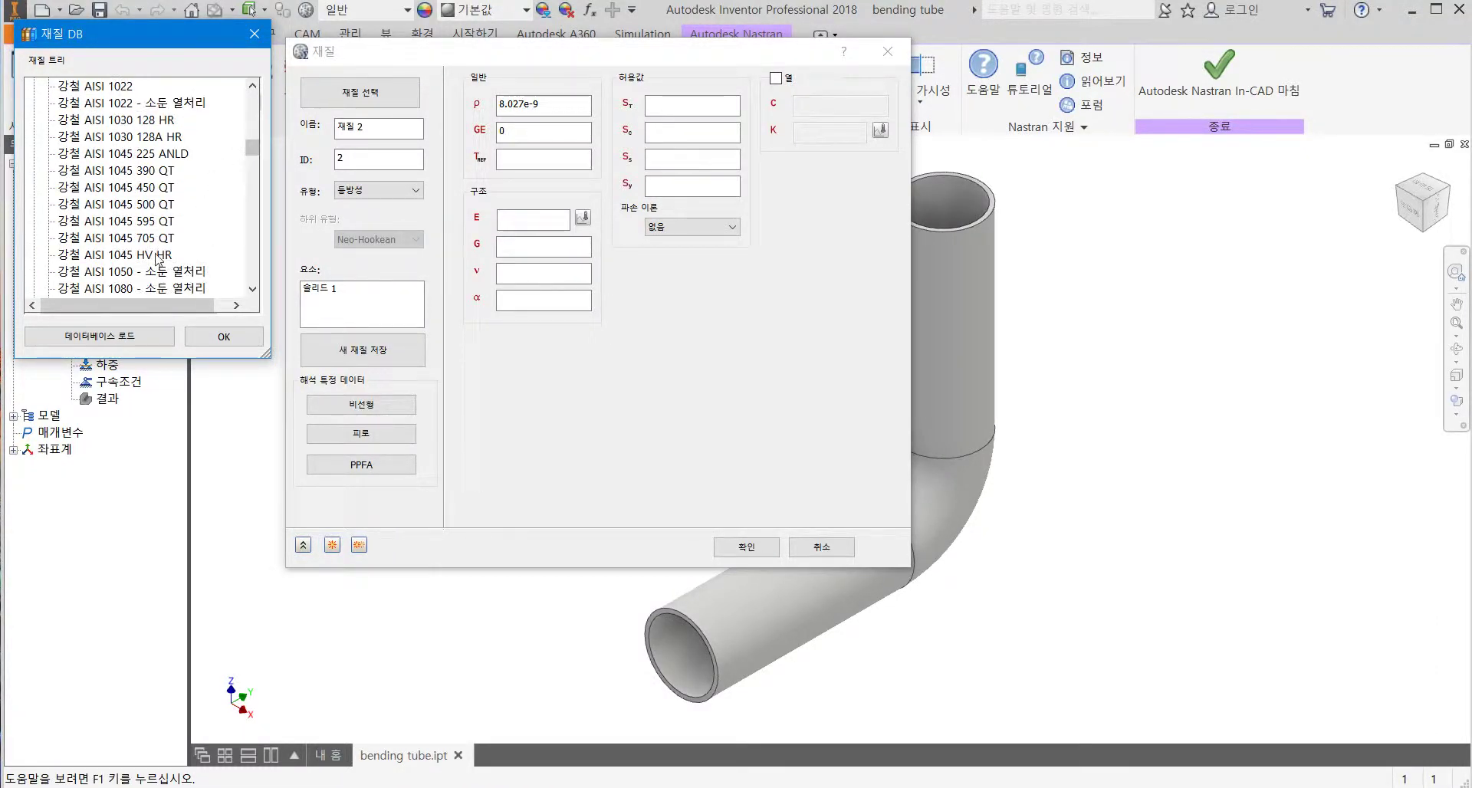
scroll(177, 225, "down", 10)
scroll(177, 224, "down", 15)
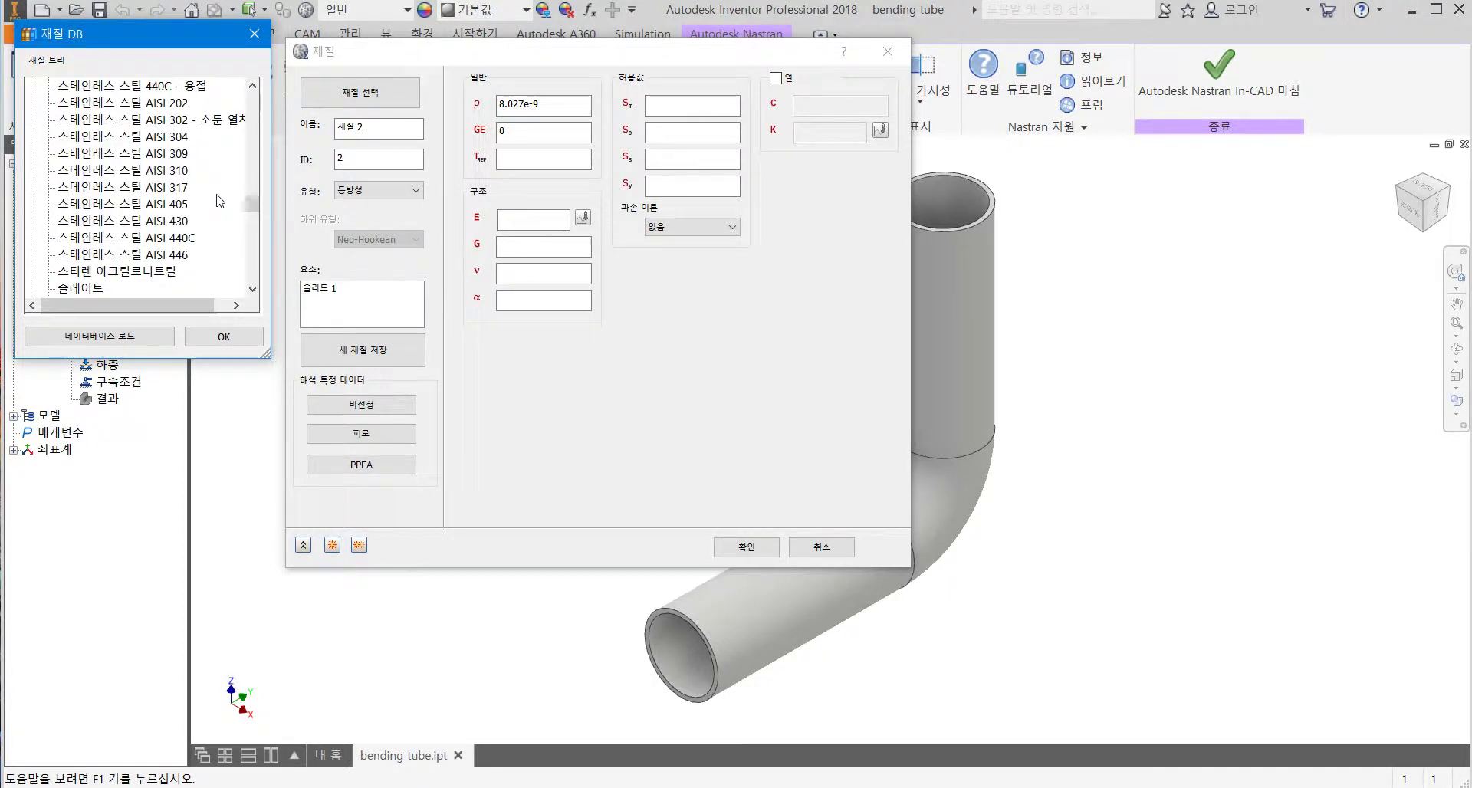
left_click(163, 138)
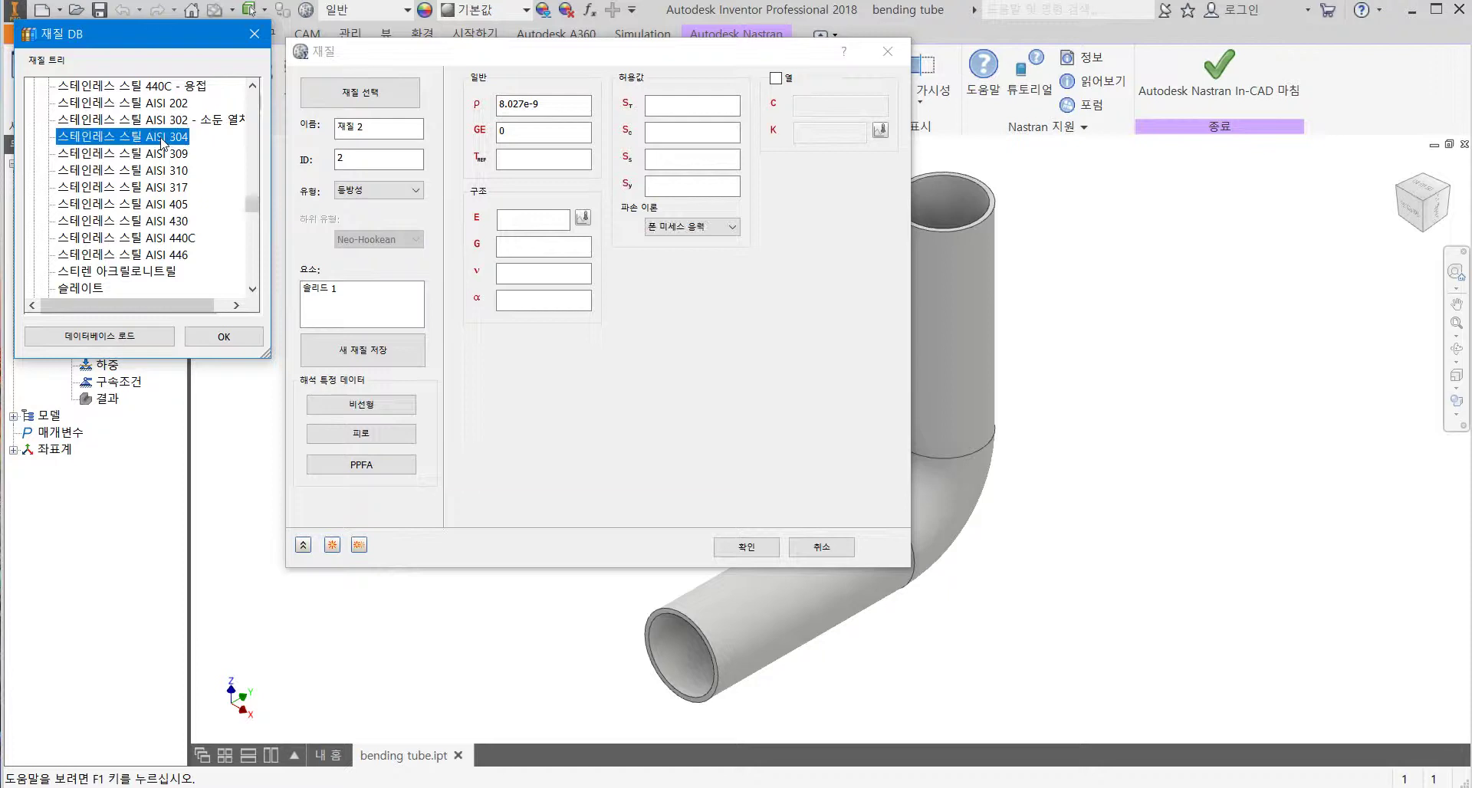
left_click(236, 339)
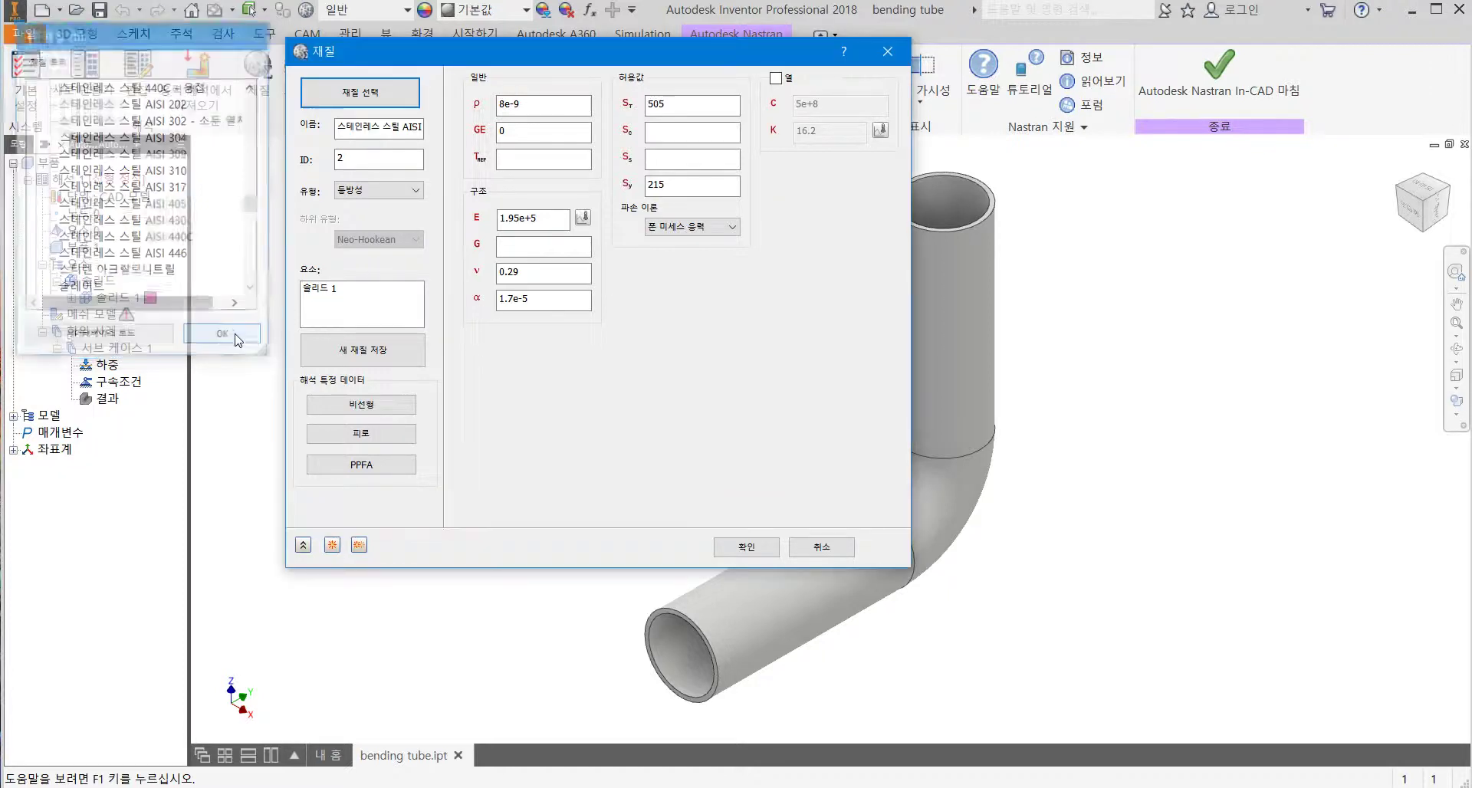
left_click(751, 552)
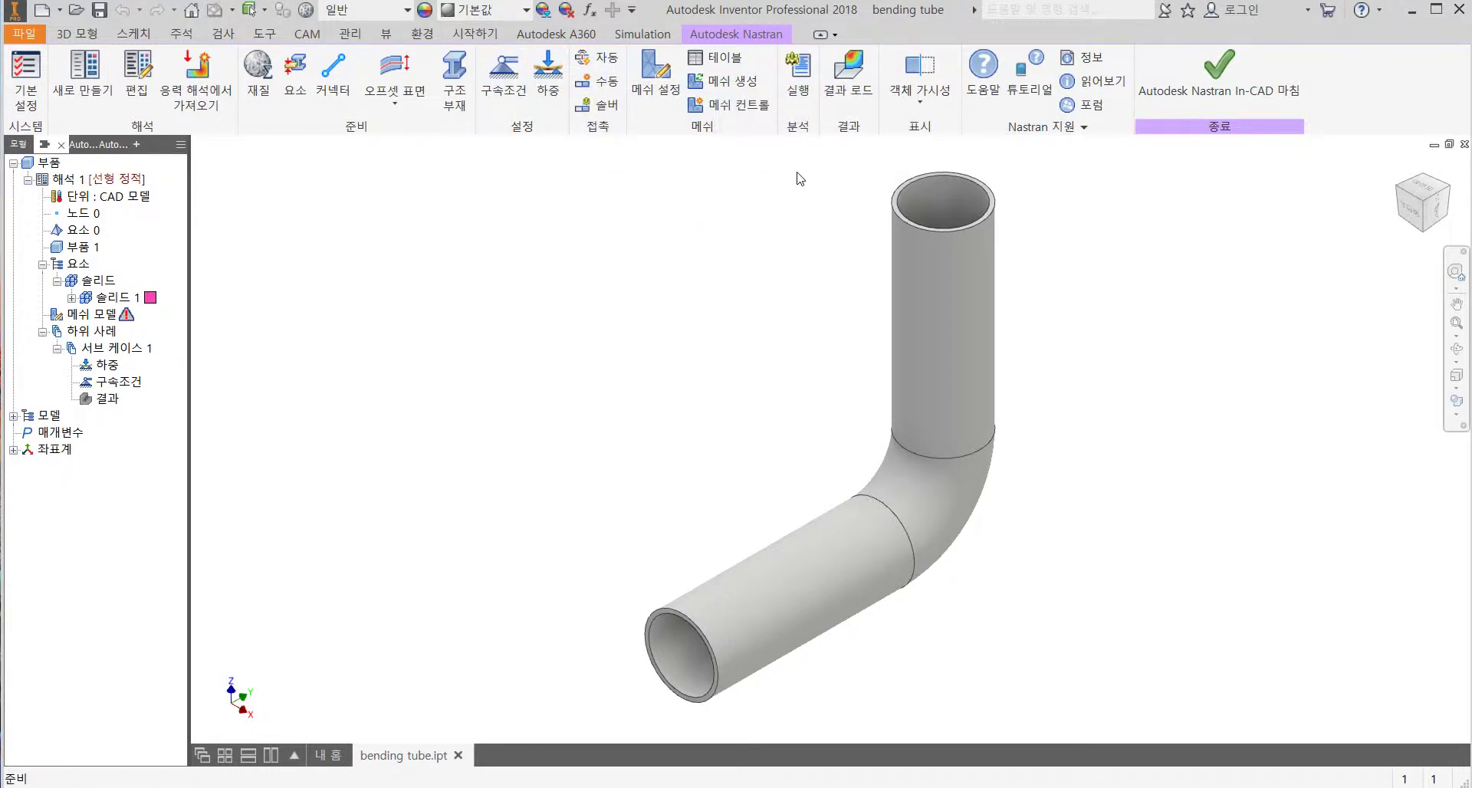
Generate the tube's solid mesh with the default mesh settings
left_click(650, 93)
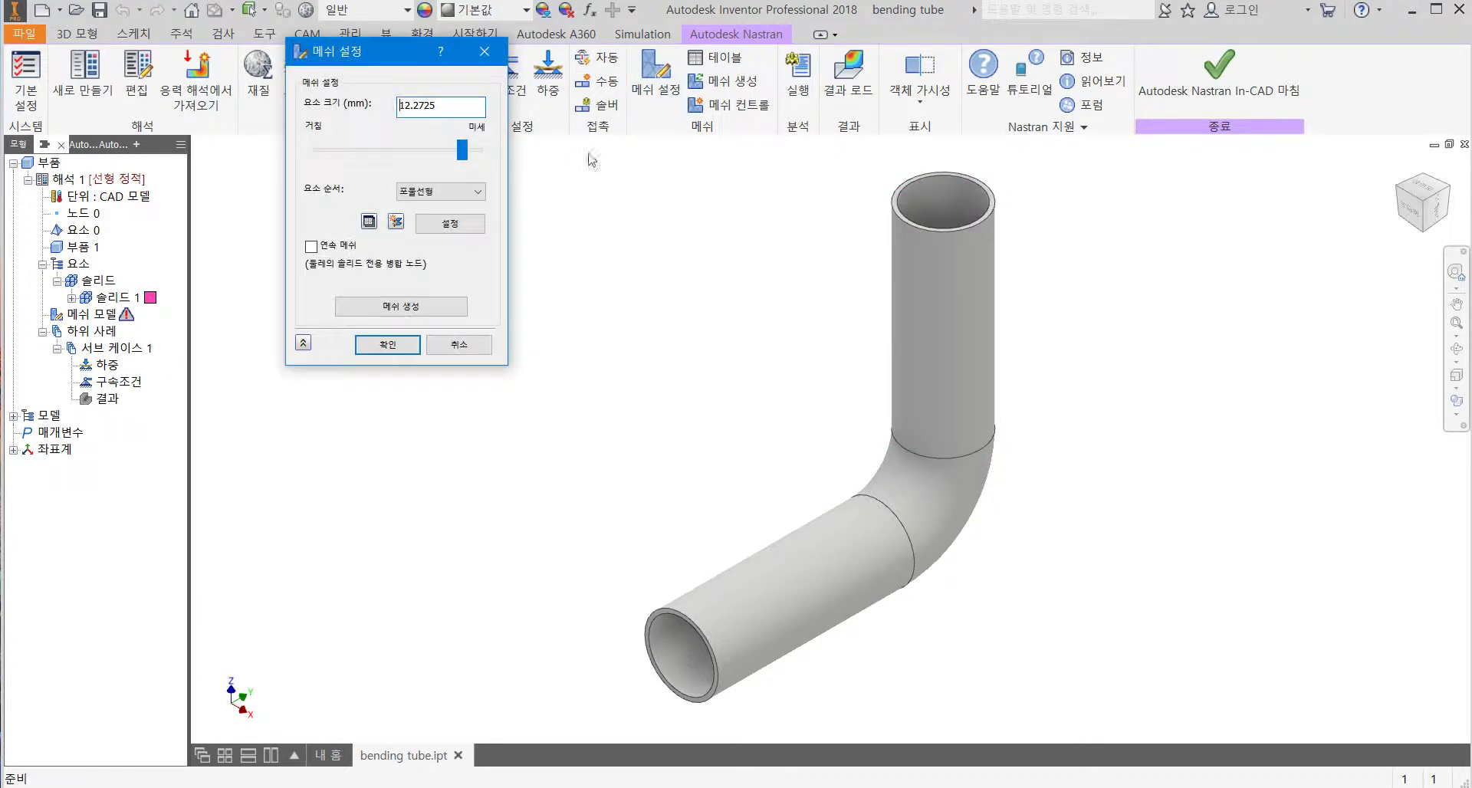
left_click(387, 309)
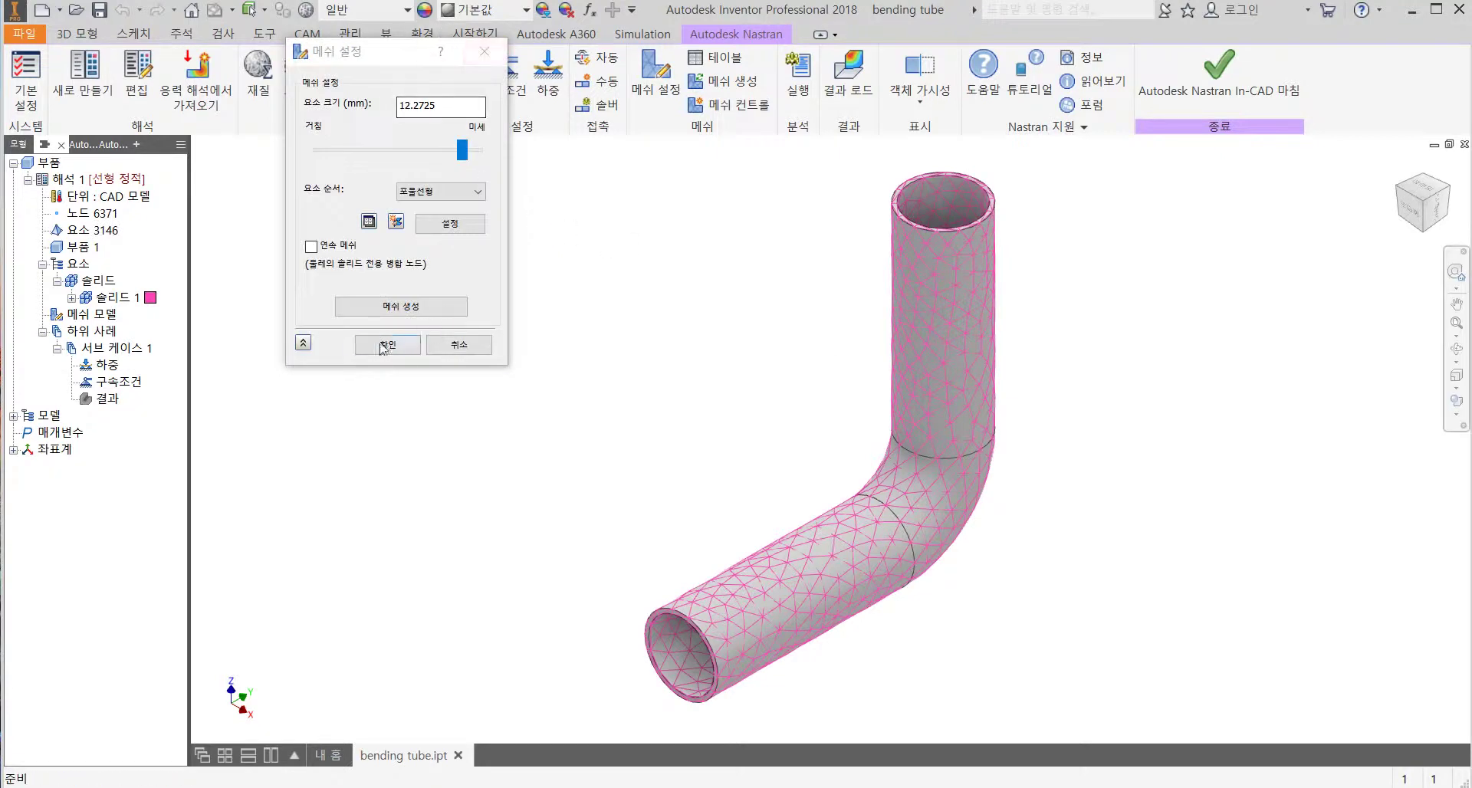
left_click(483, 52)
Add a structural constraint for subcase 1 that fixes all degrees of freedom on the tube's two ring-shaped end faces
left_click(504, 73)
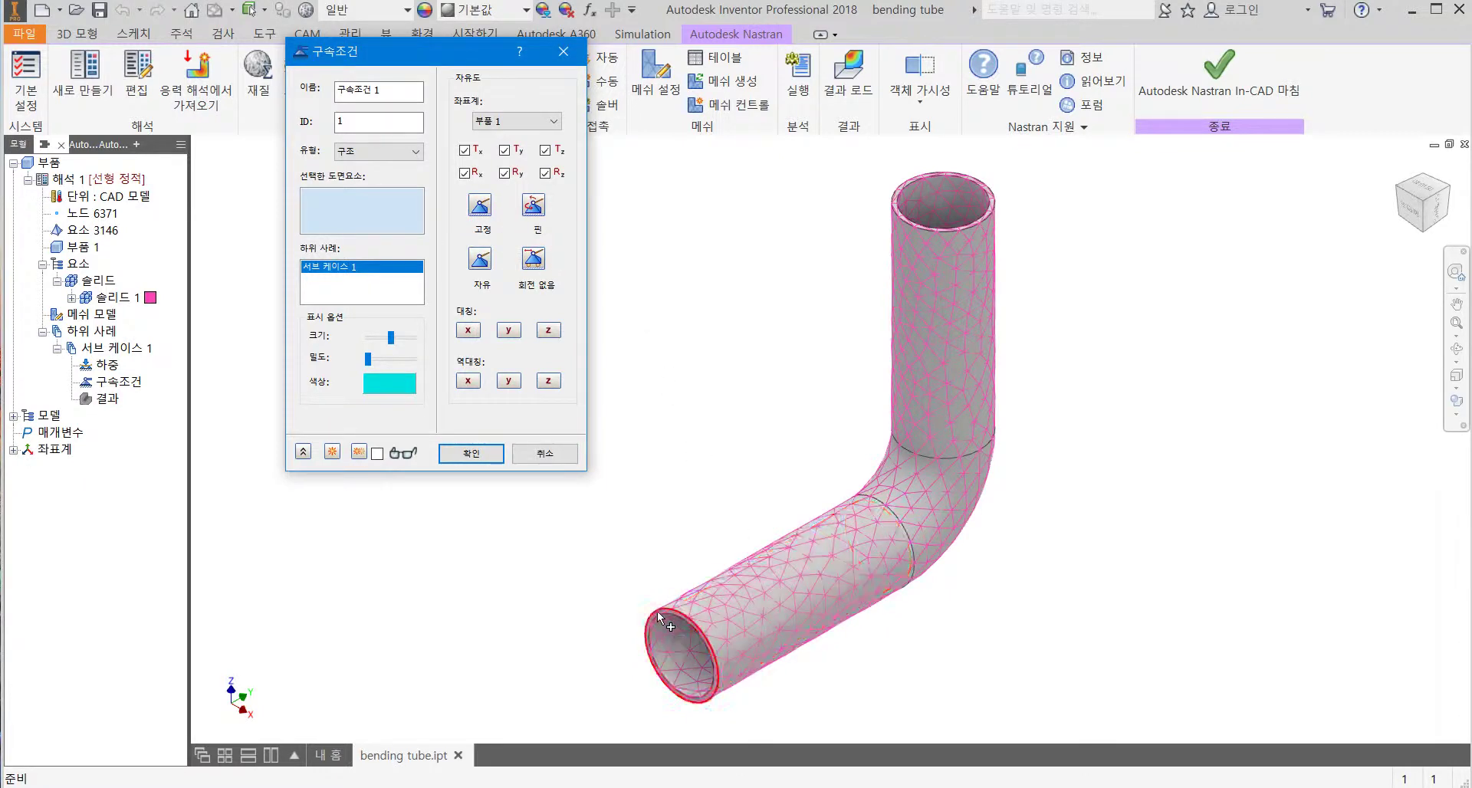
scroll(644, 629, "up", 5)
left_click(776, 503)
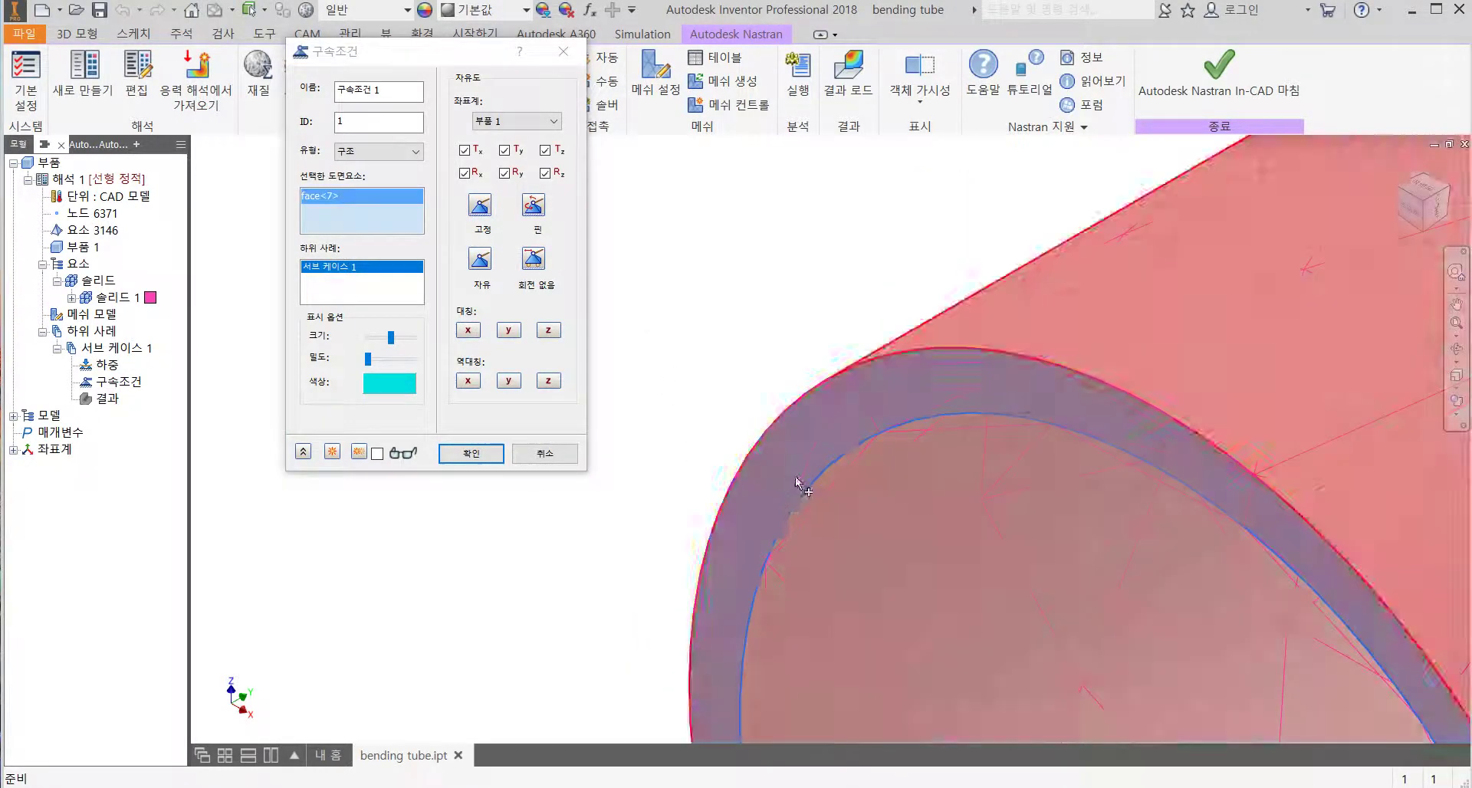
scroll(1120, 435, "down", 5)
scroll(871, 328, "up", 5)
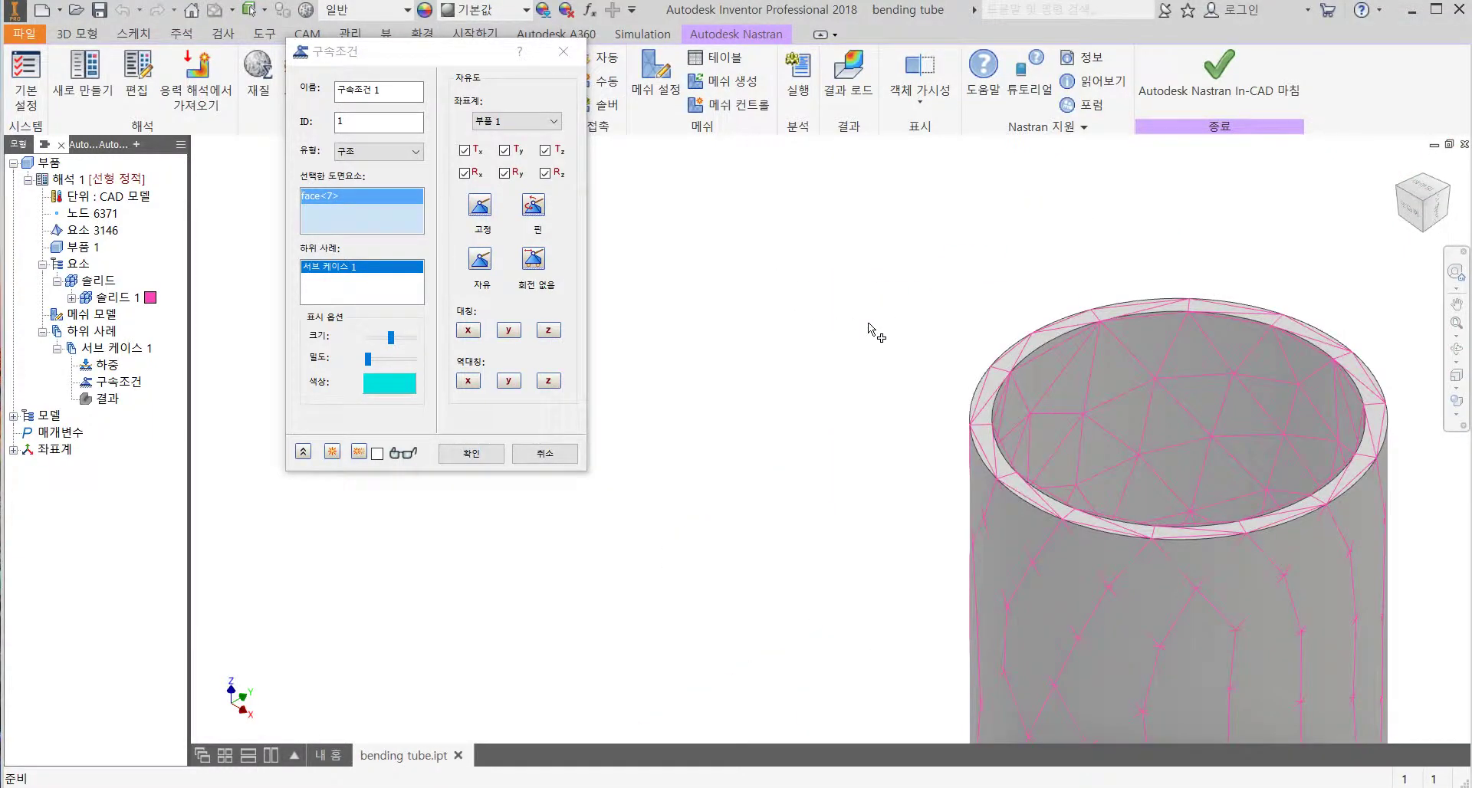
left_click(999, 379)
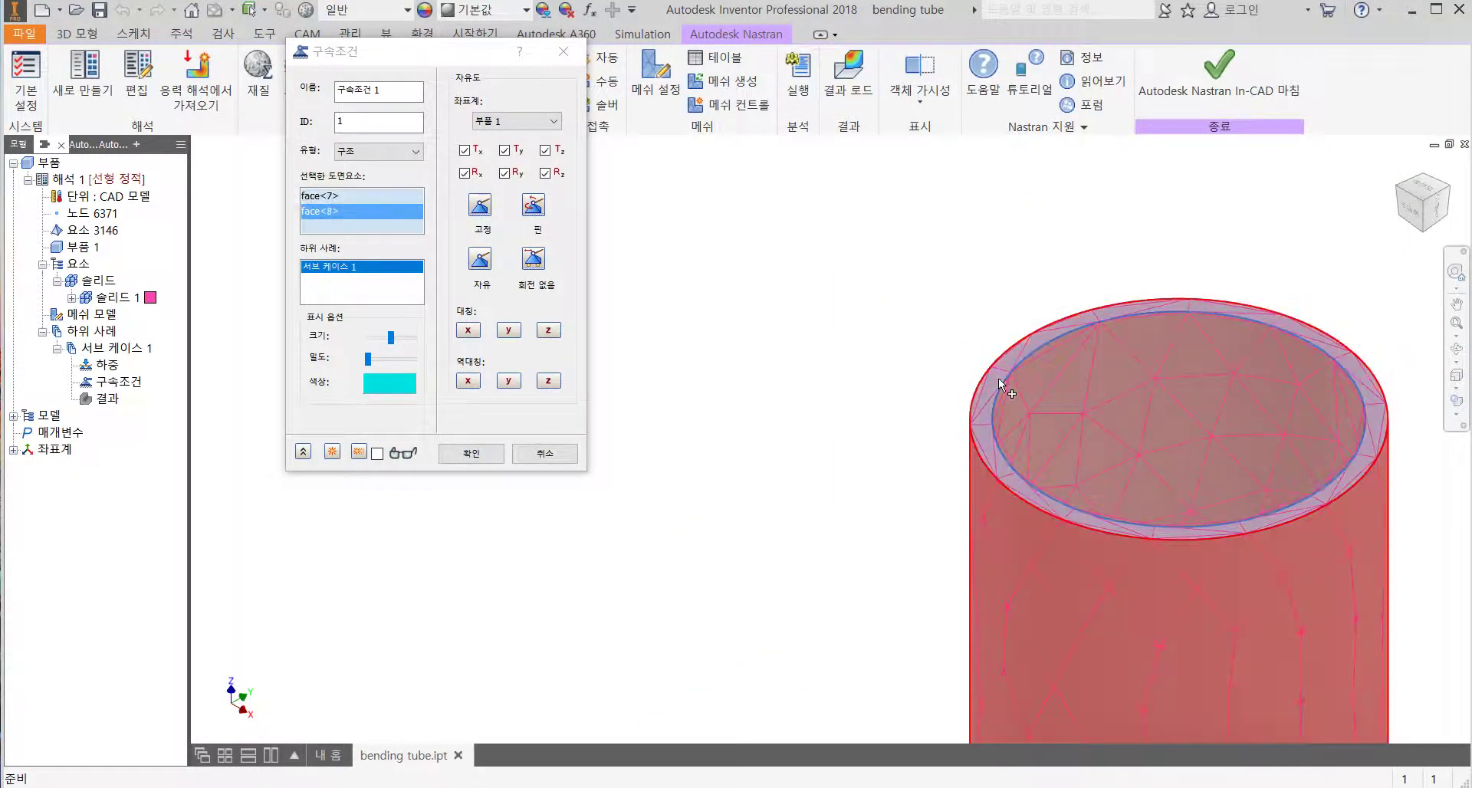
scroll(859, 383, "down", 5)
middle_click_drag(786, 413, 820, 304)
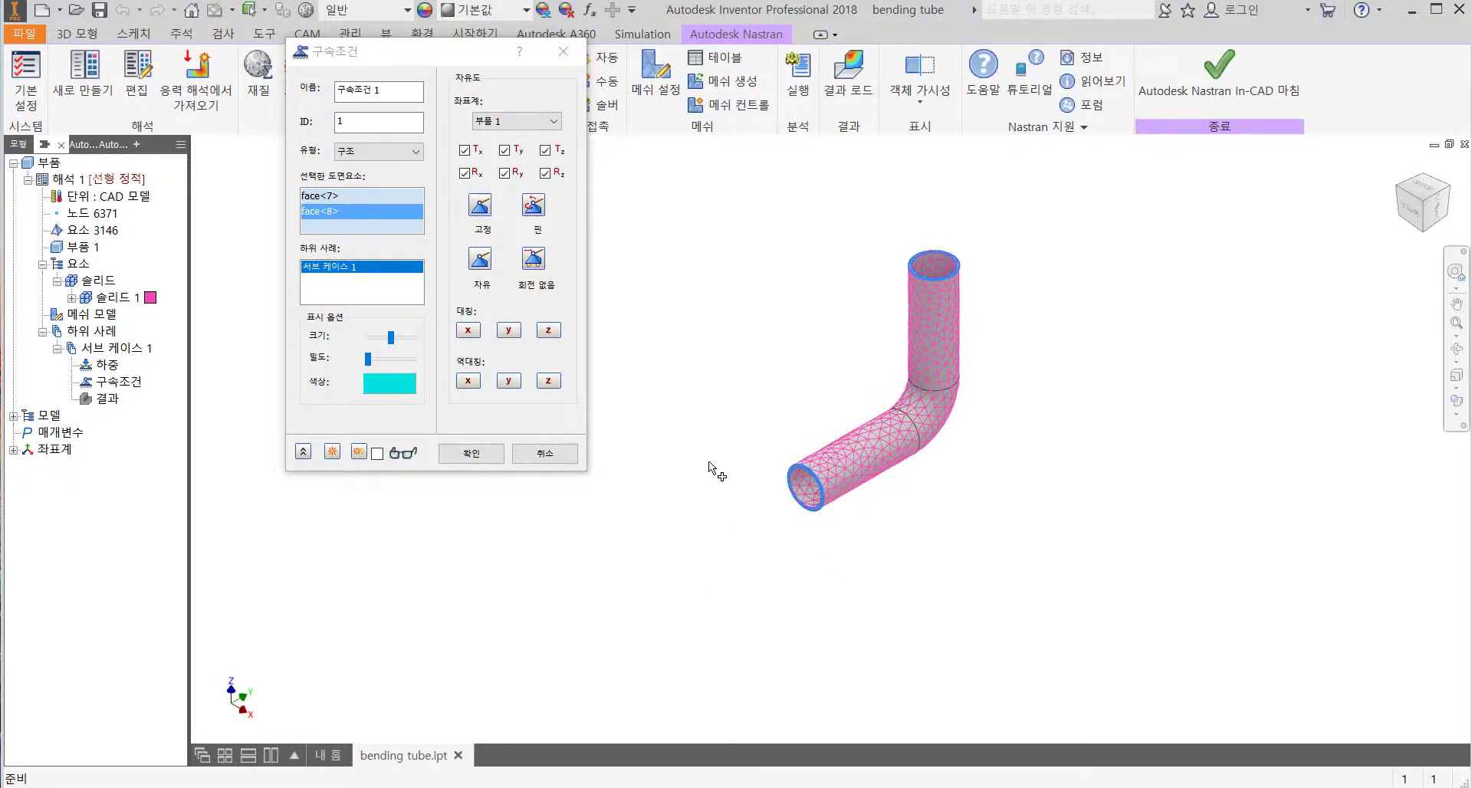
left_click(468, 454)
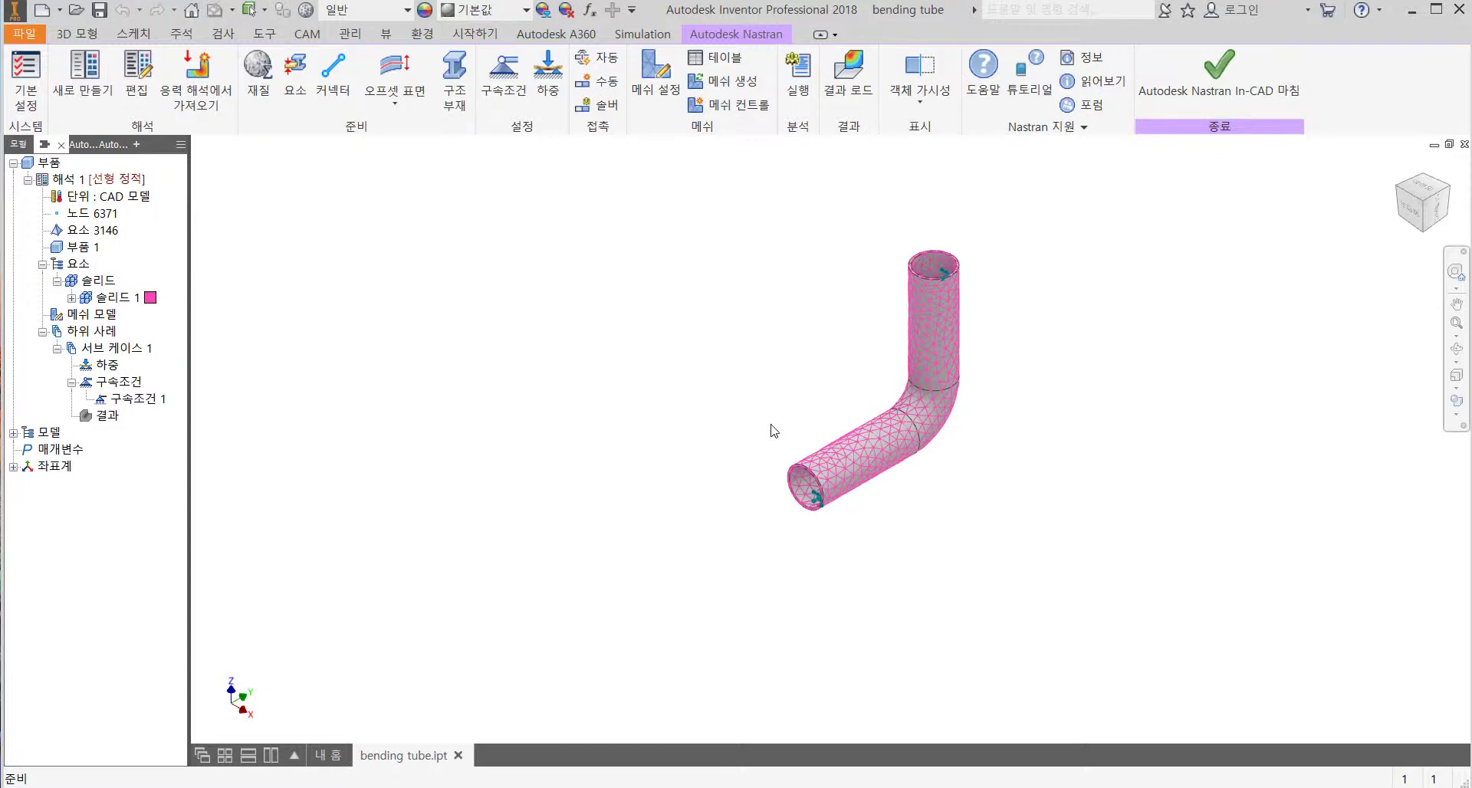
Create a load for subcase 1 with its type set to 출력에서 (from output)
left_click(557, 71)
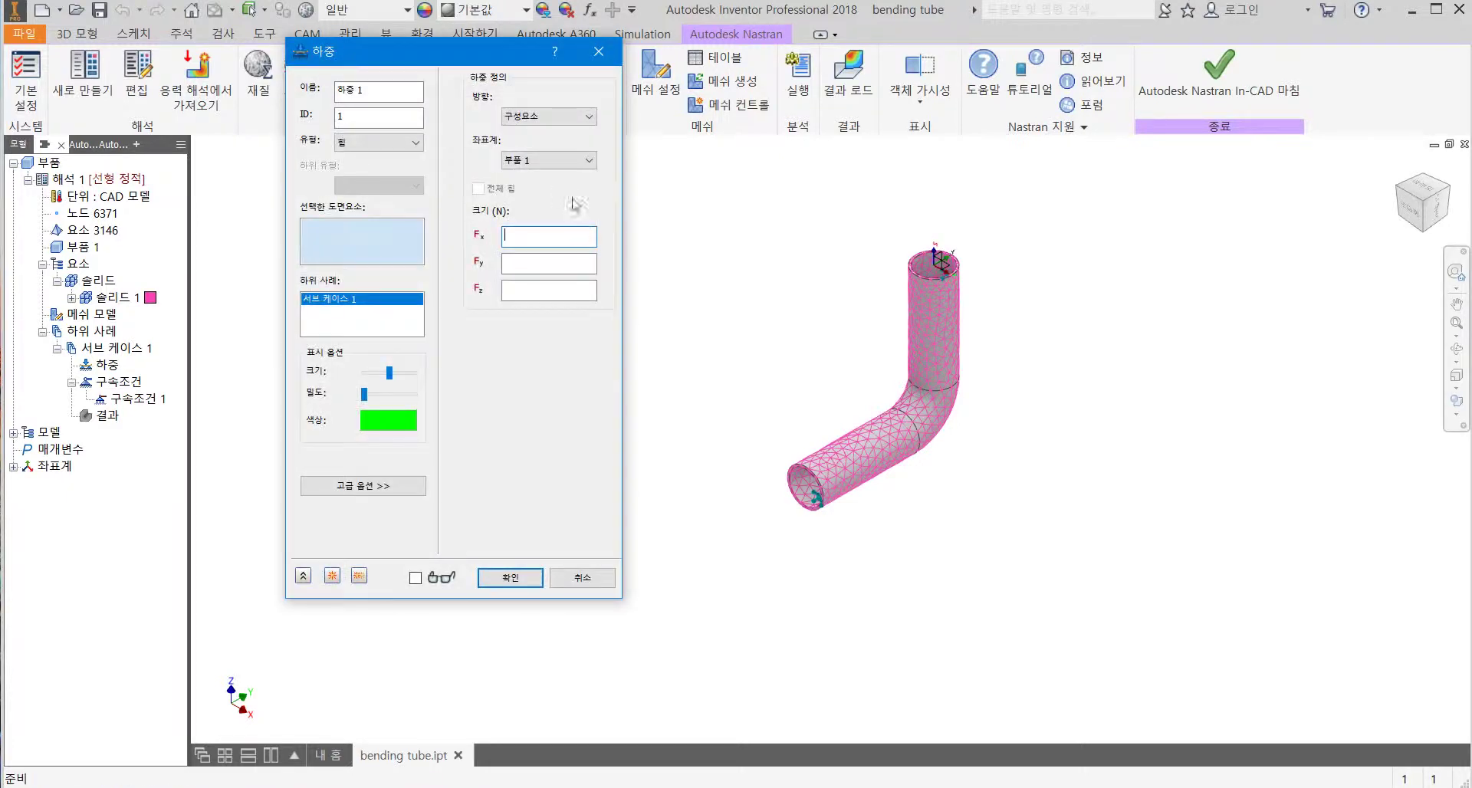
left_click(406, 145)
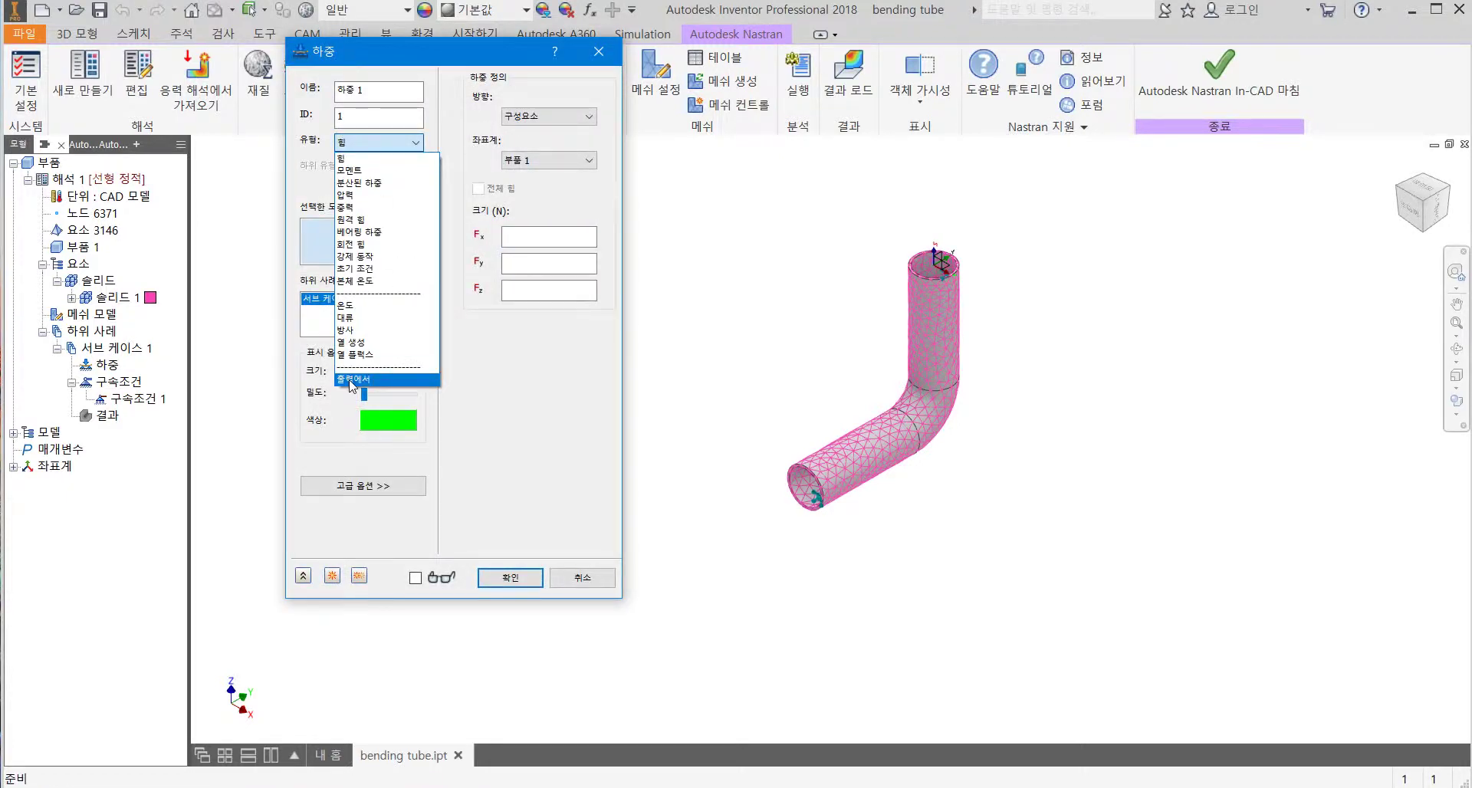
left_click(352, 379)
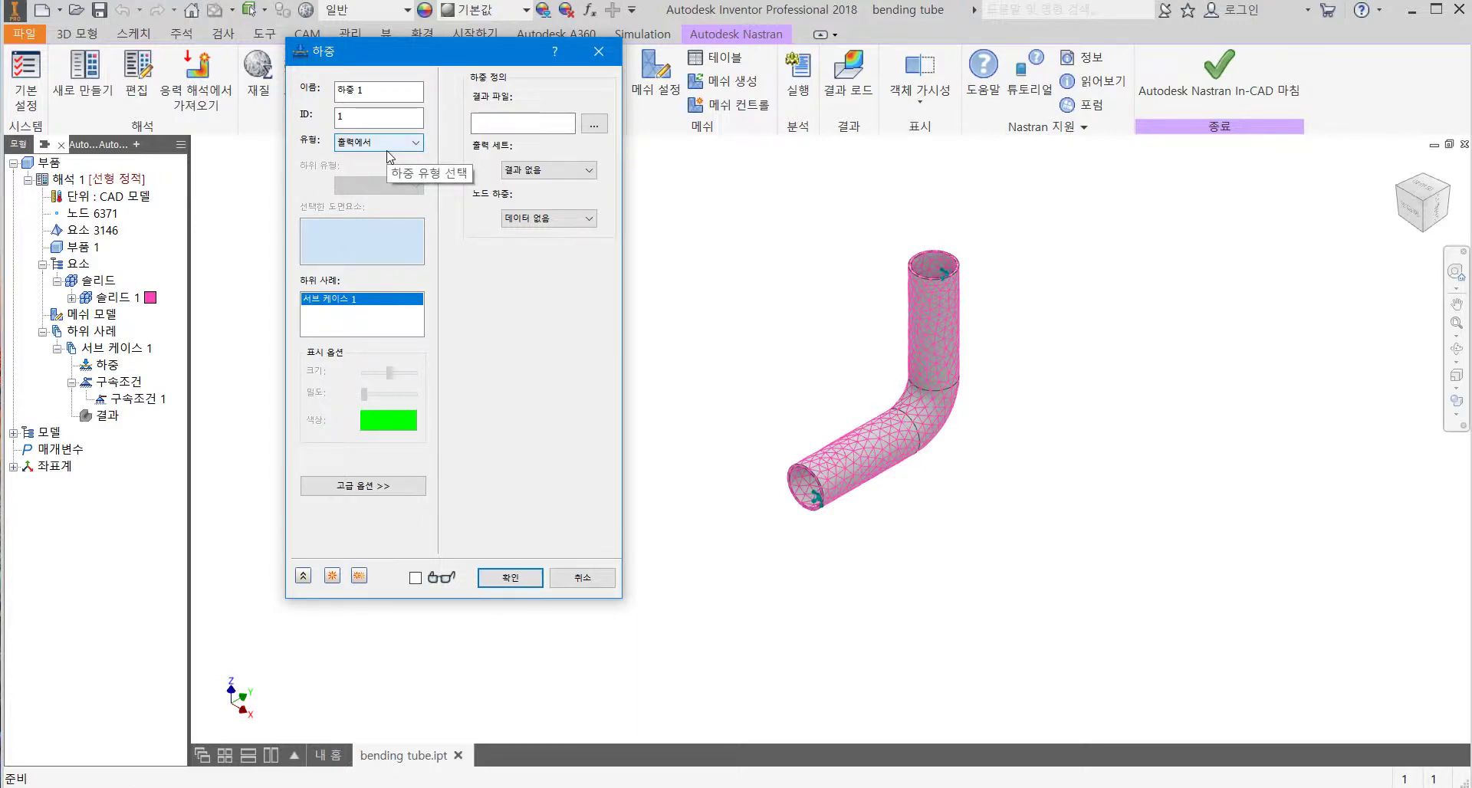
Load the Autodesk CFD result file bending tube1.cfdst from the bending tube1 folder on drive C: as the load's result file
left_click(592, 129)
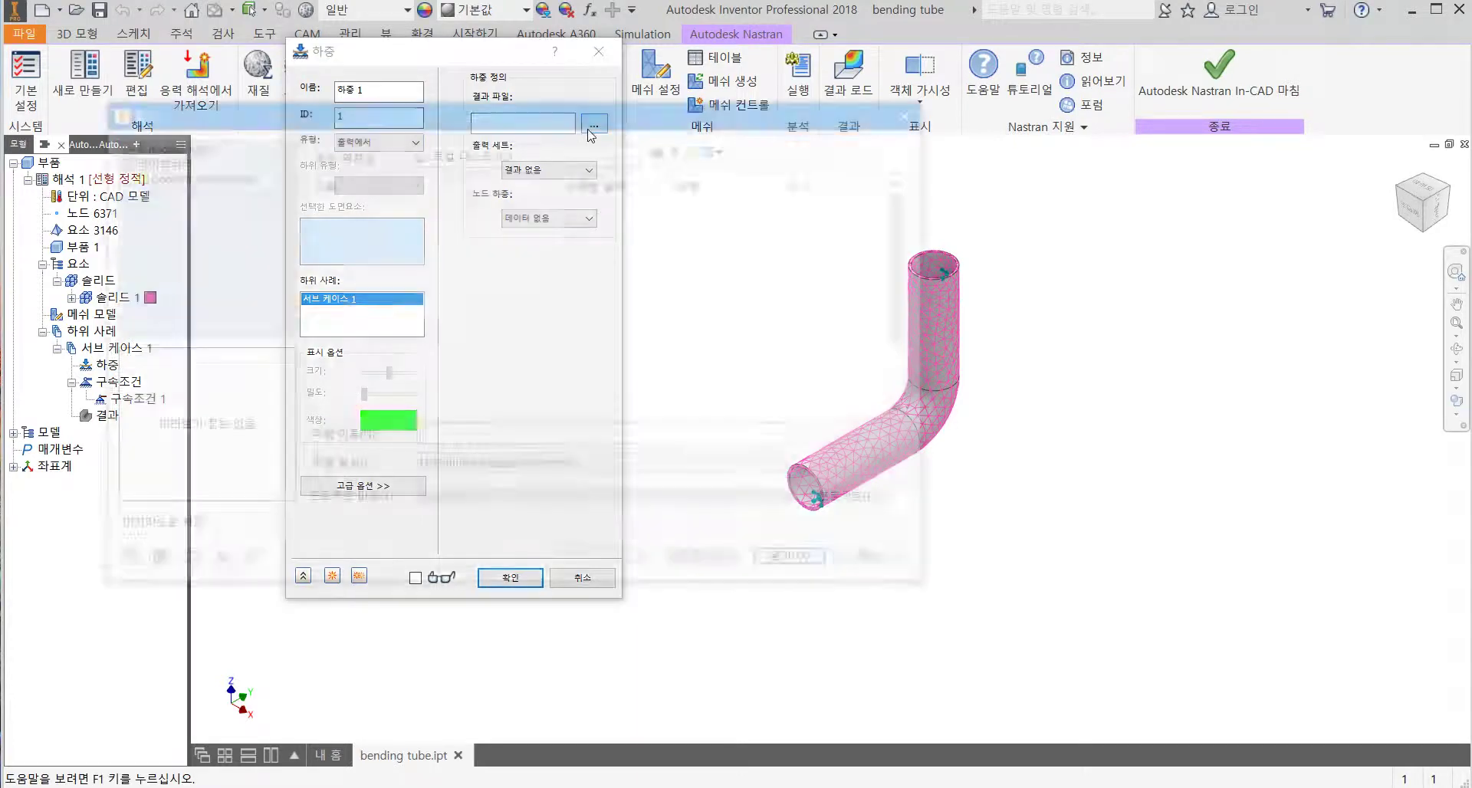
scroll(920, 292, "down", 2)
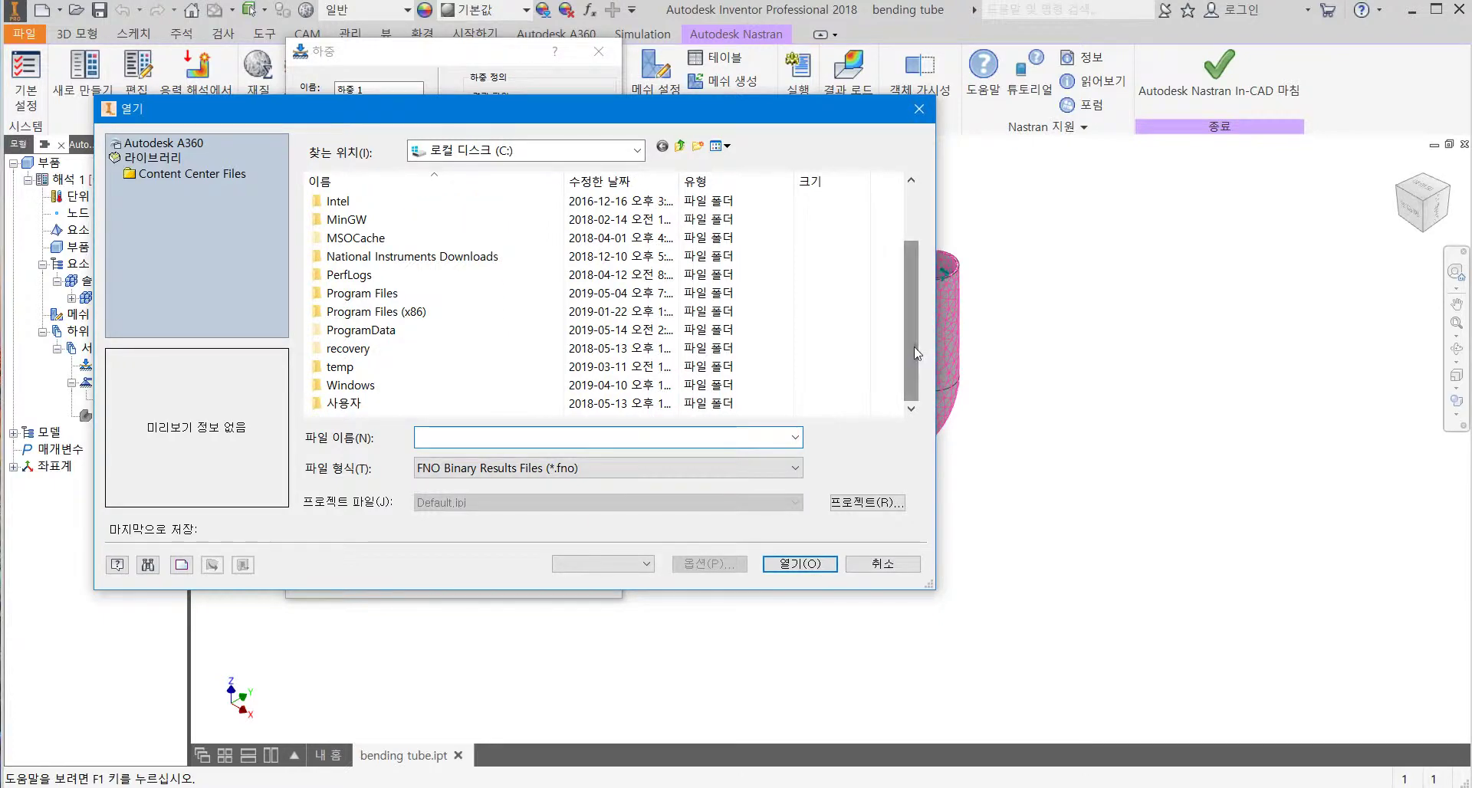
left_click(413, 260)
scroll(464, 270, "up", 2)
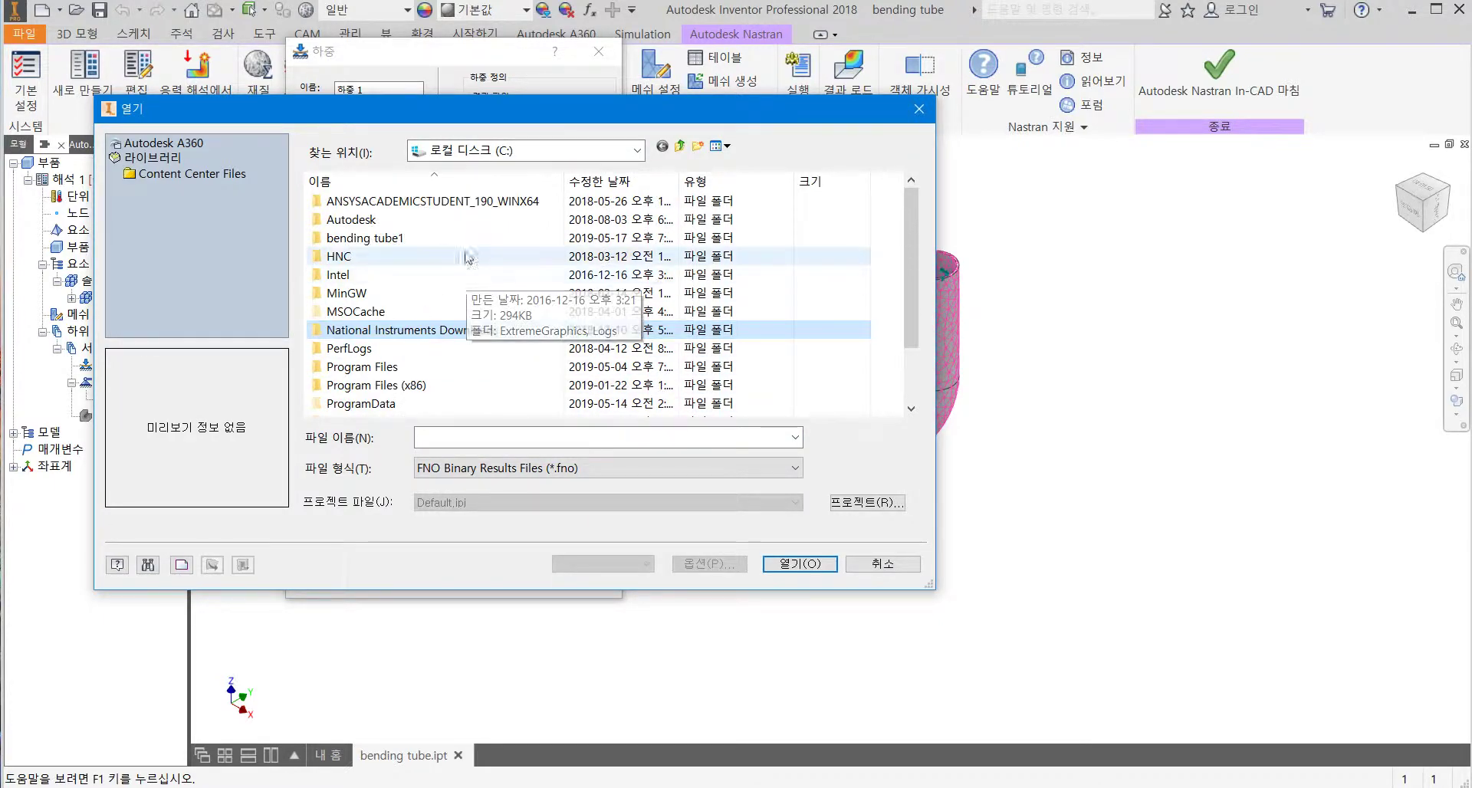
double_click(462, 241)
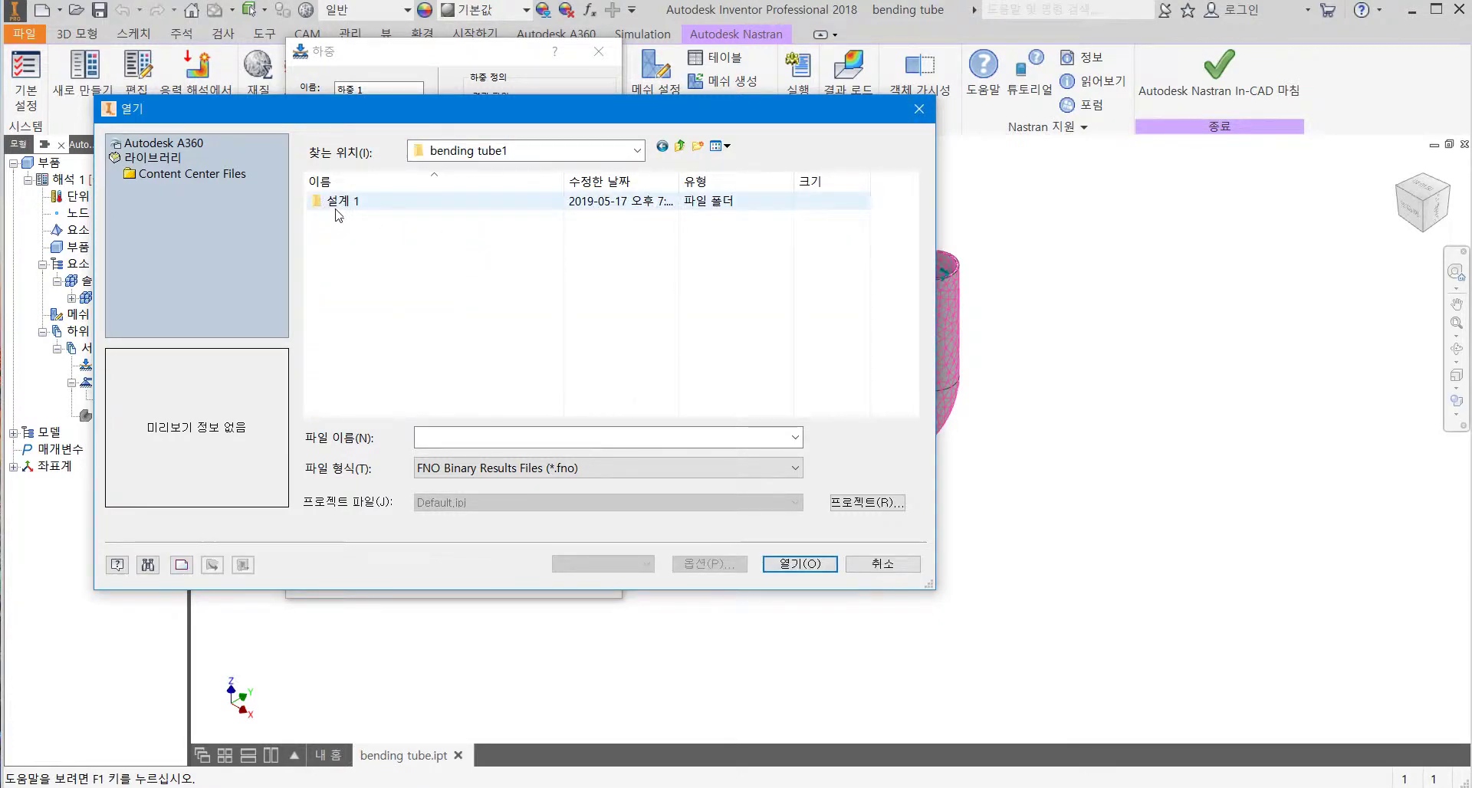
left_click(525, 469)
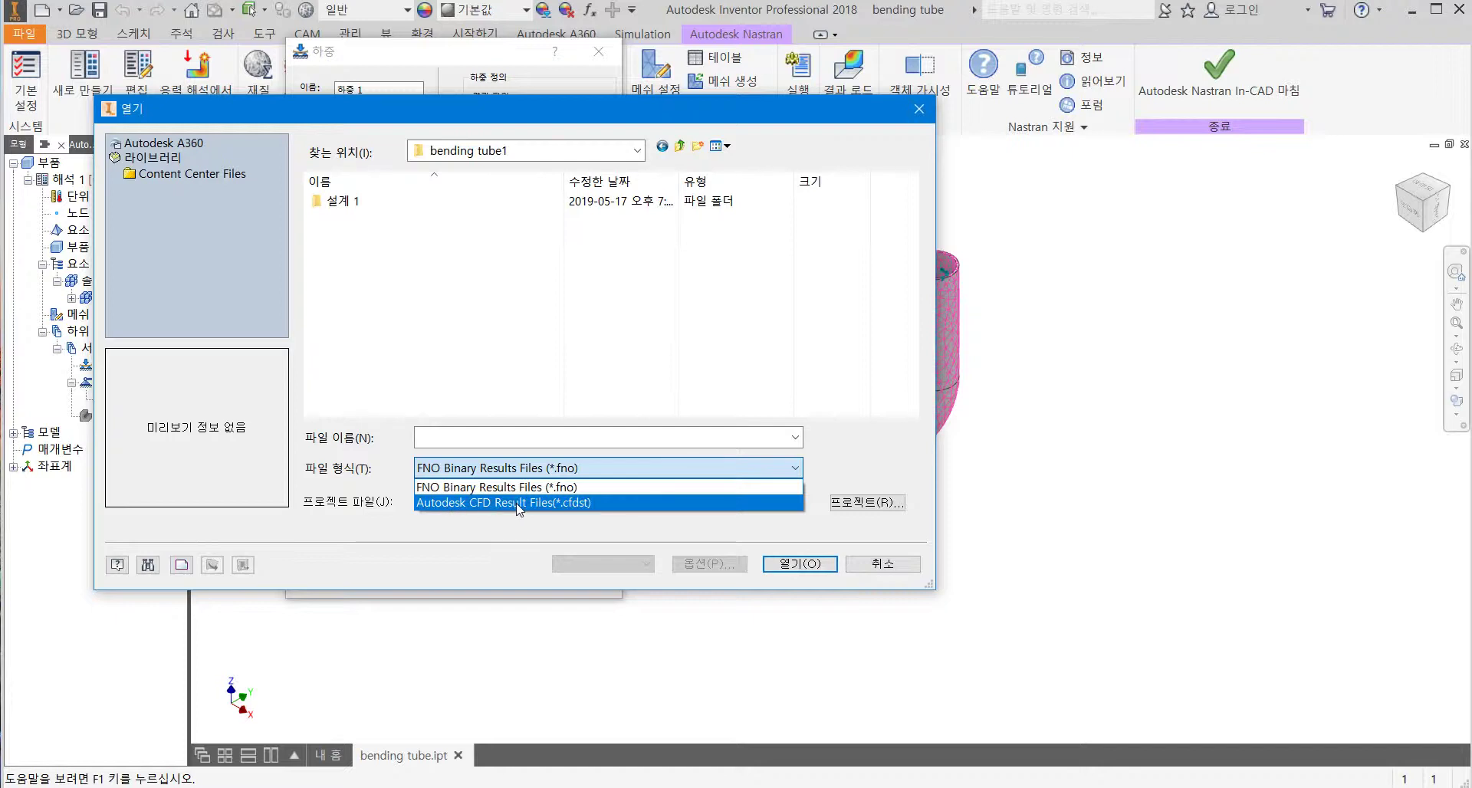
left_click(519, 503)
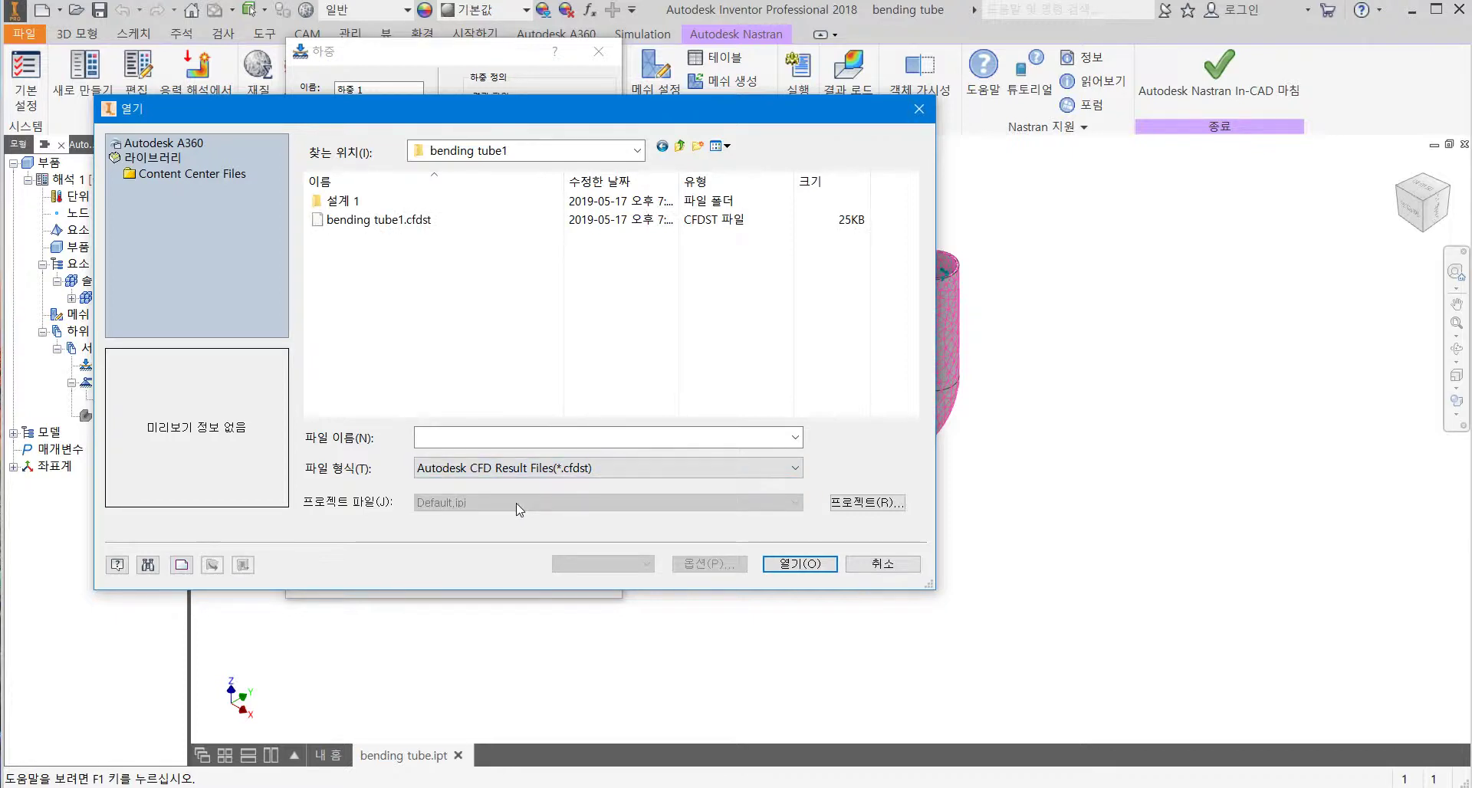
left_click(357, 225)
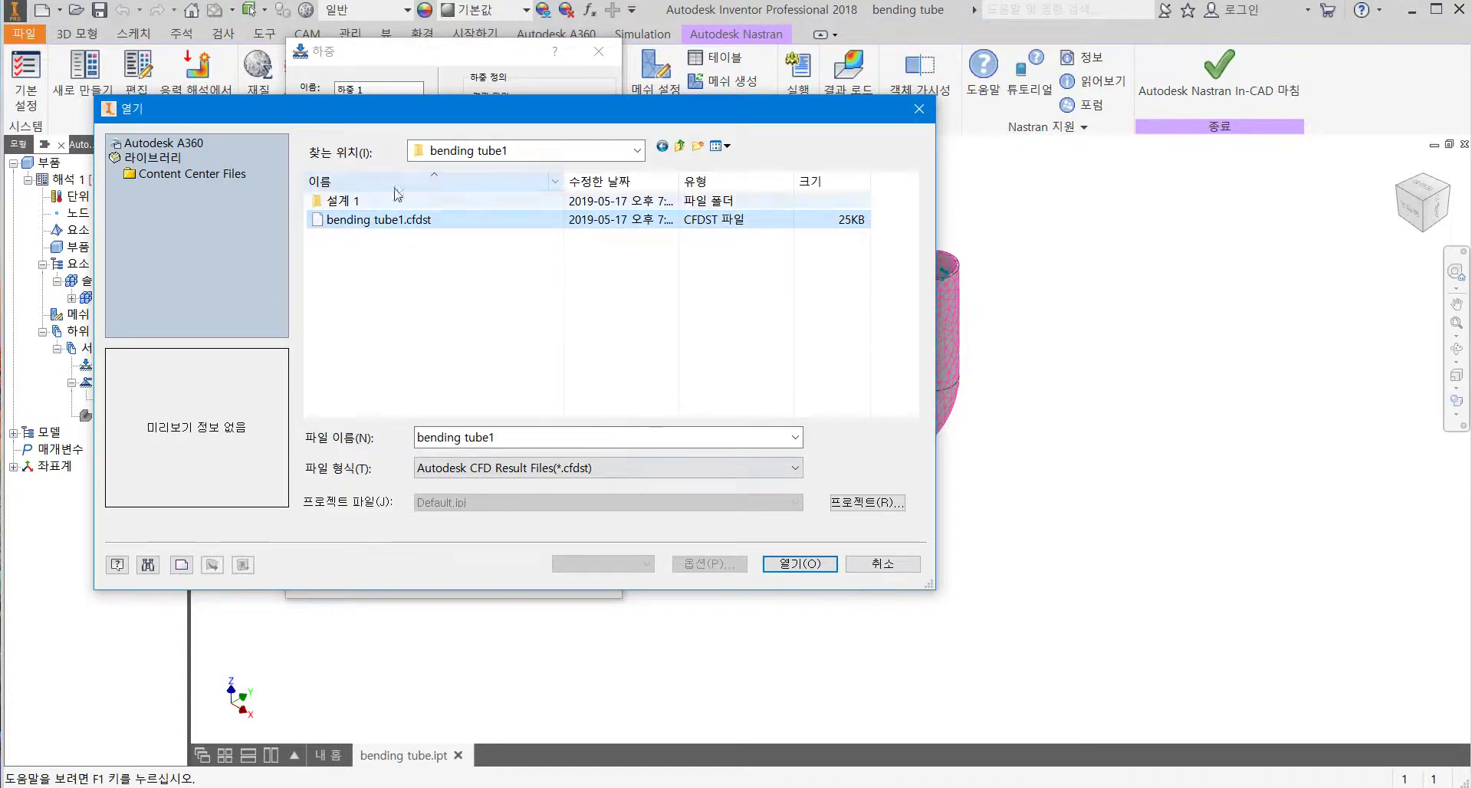
left_click(798, 566)
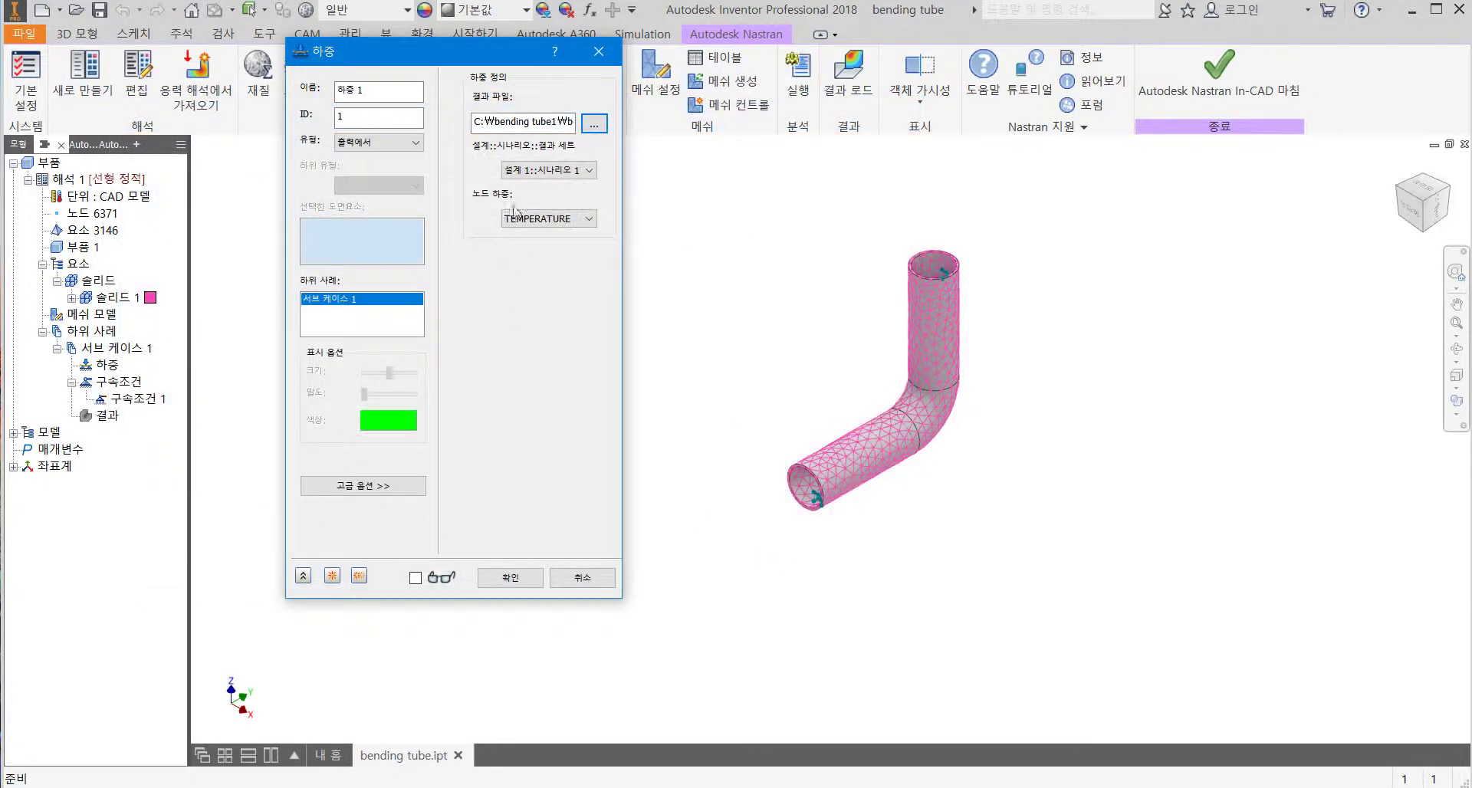
Use result set 설계 1::시나리오 1::s120 with nodal load PRESSURE for the load and create it
left_click(511, 173)
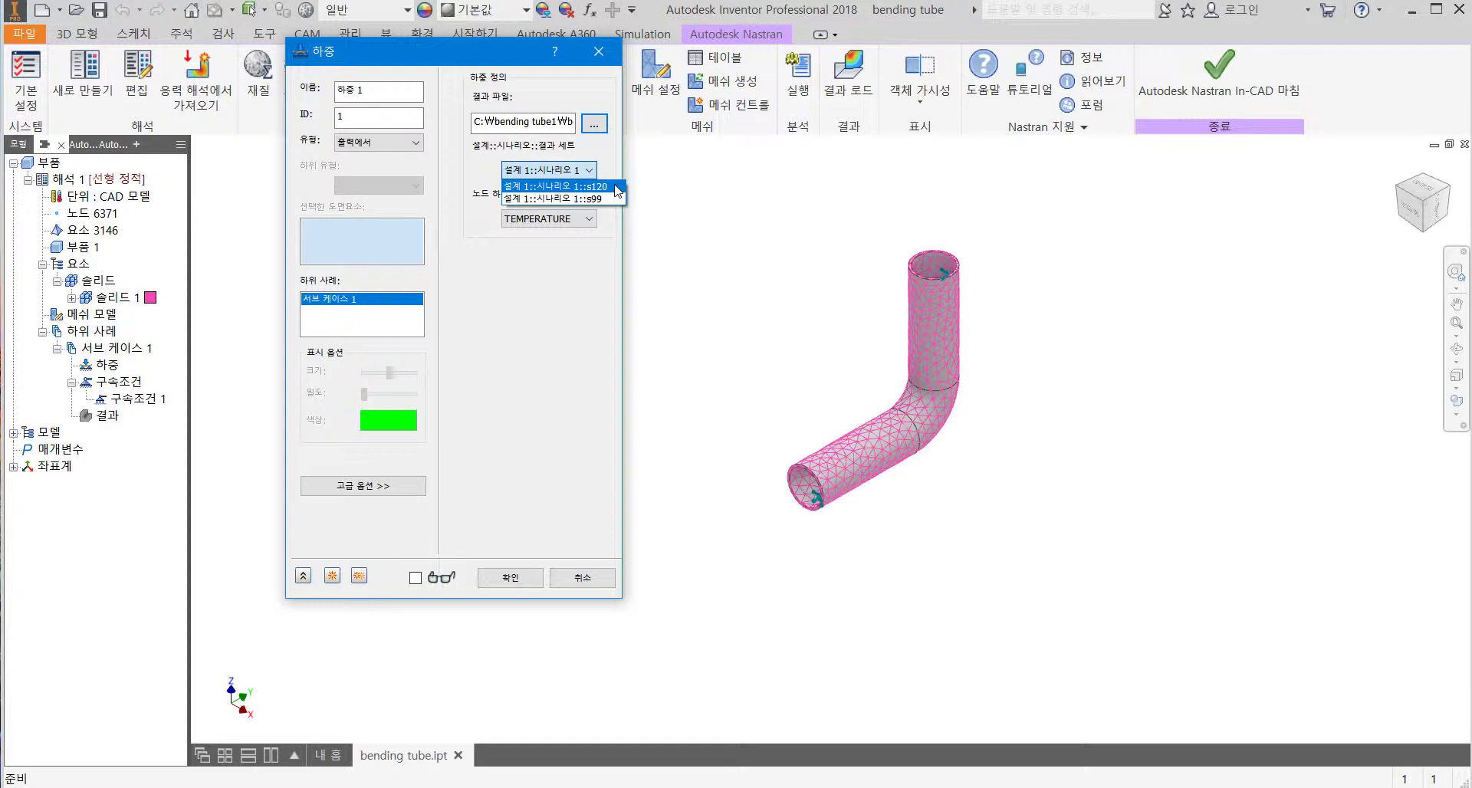
left_click(615, 186)
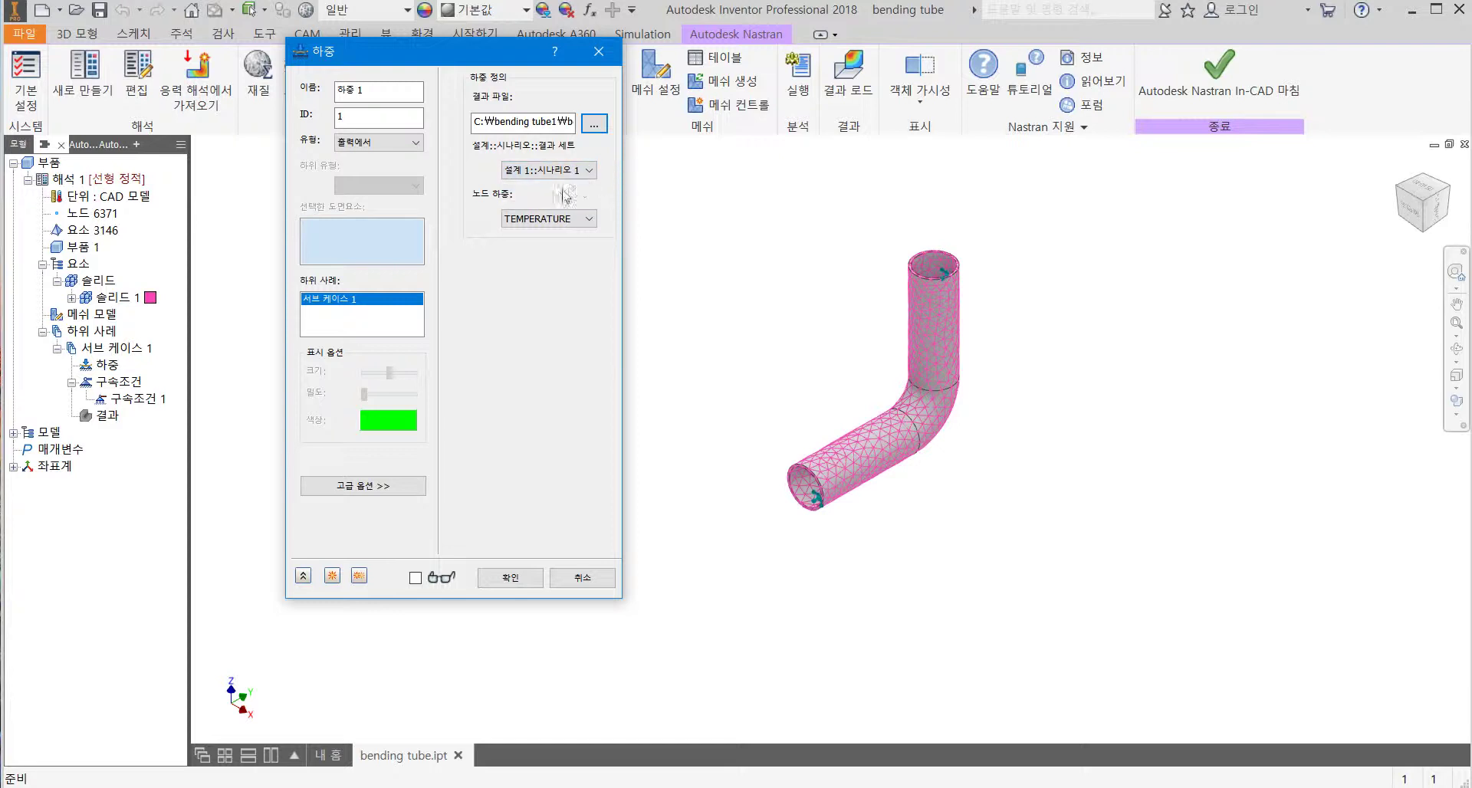
left_click(564, 219)
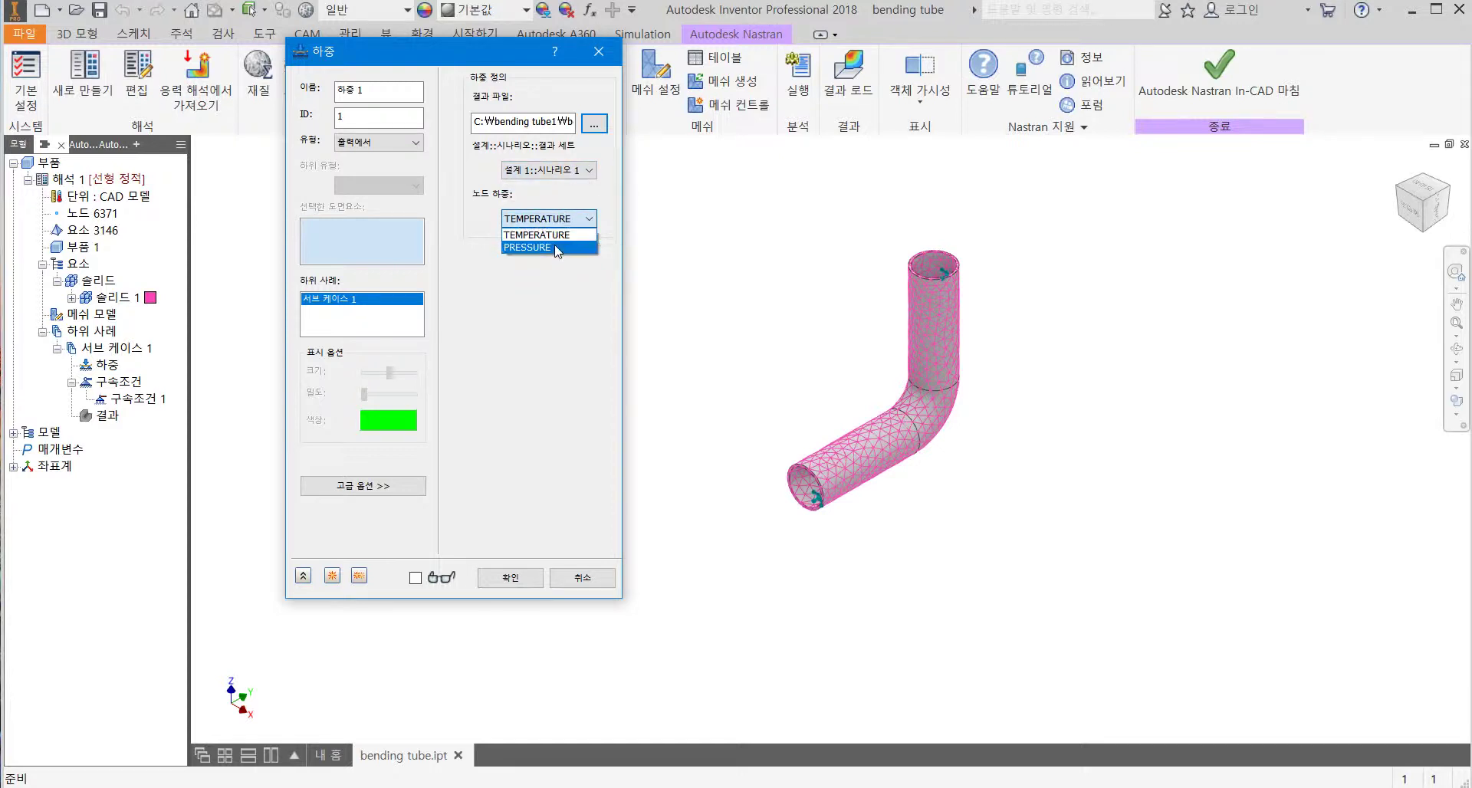
left_click(552, 248)
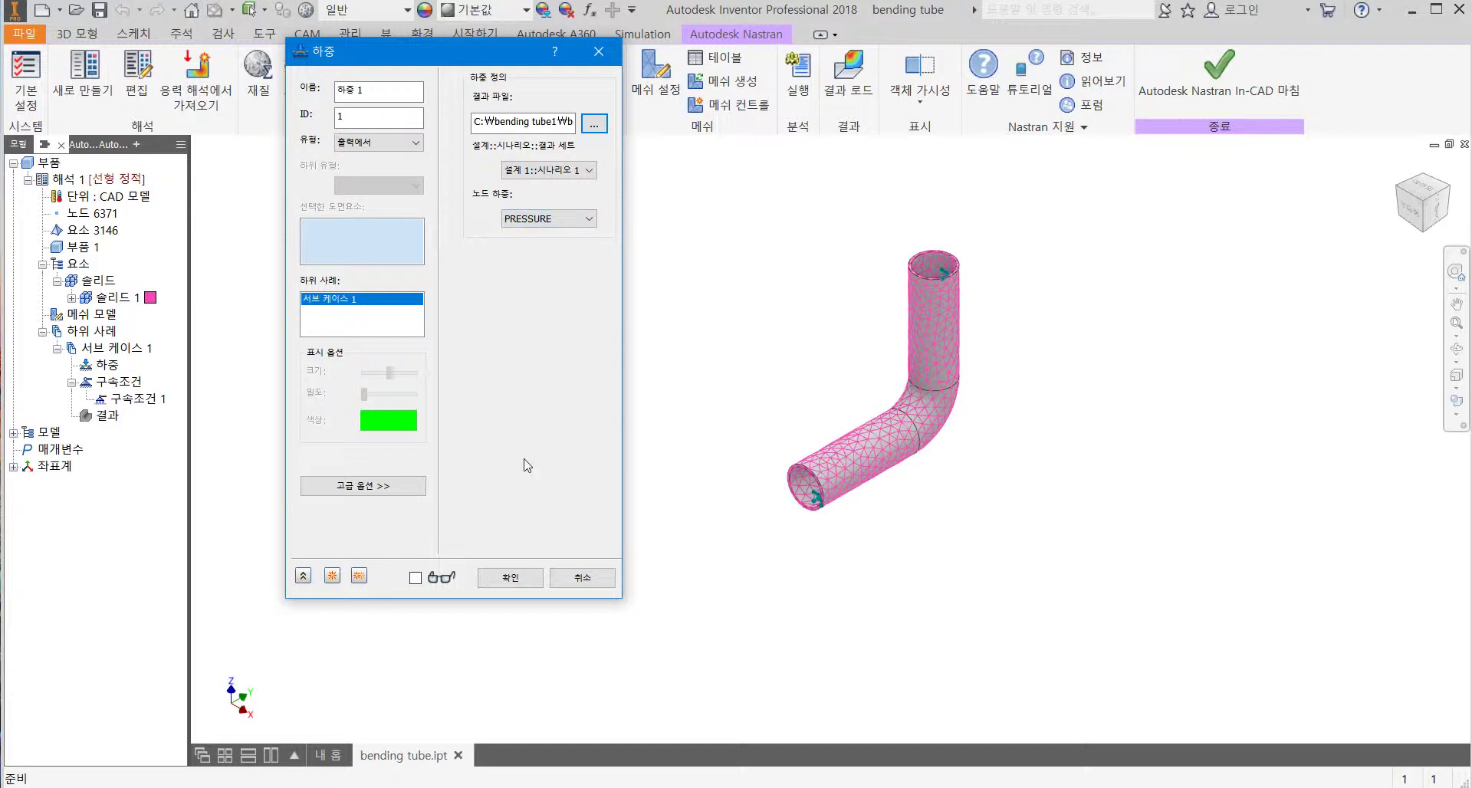
left_click(507, 580)
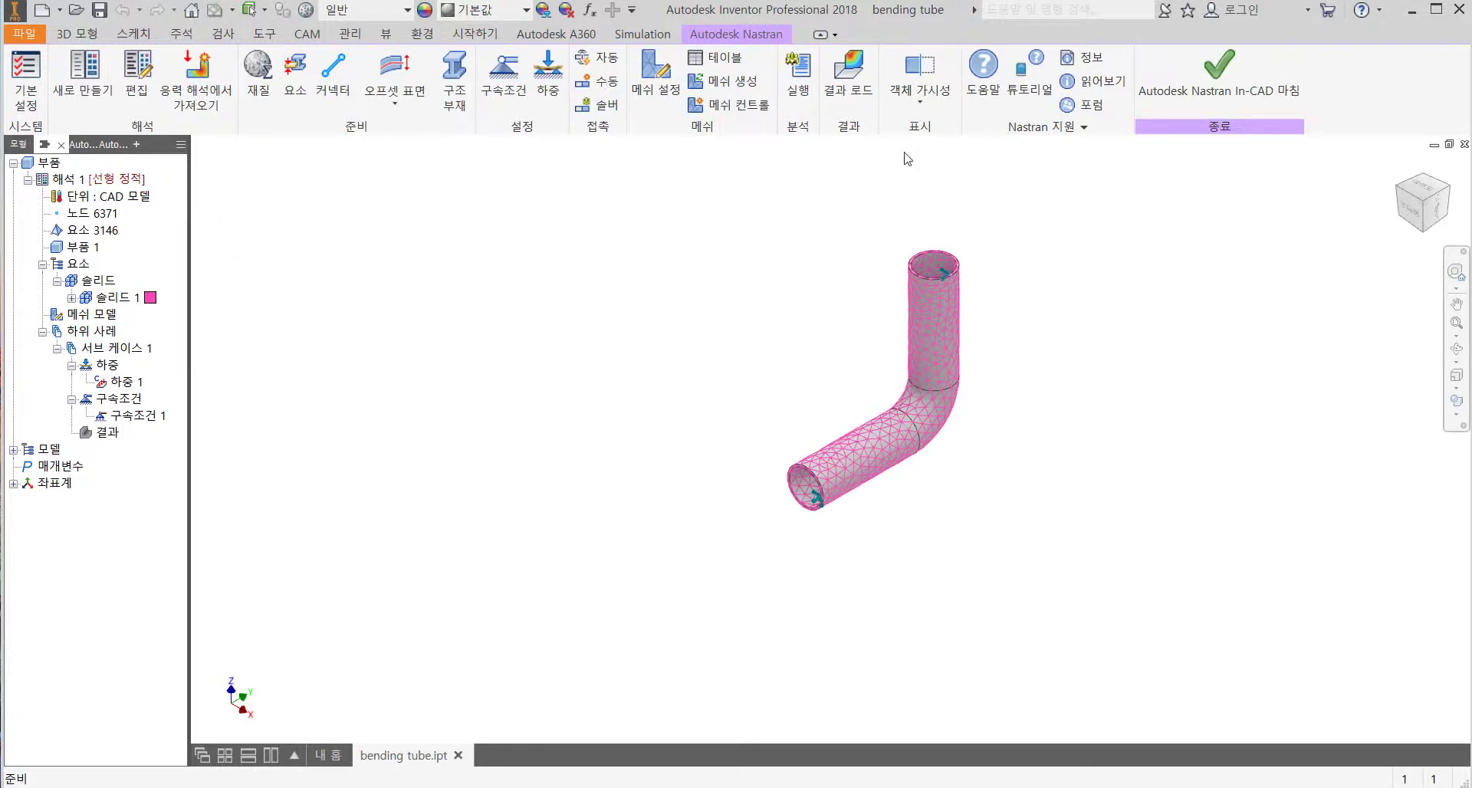
Run the linear static Nastran analysis and load its results
left_click(807, 89)
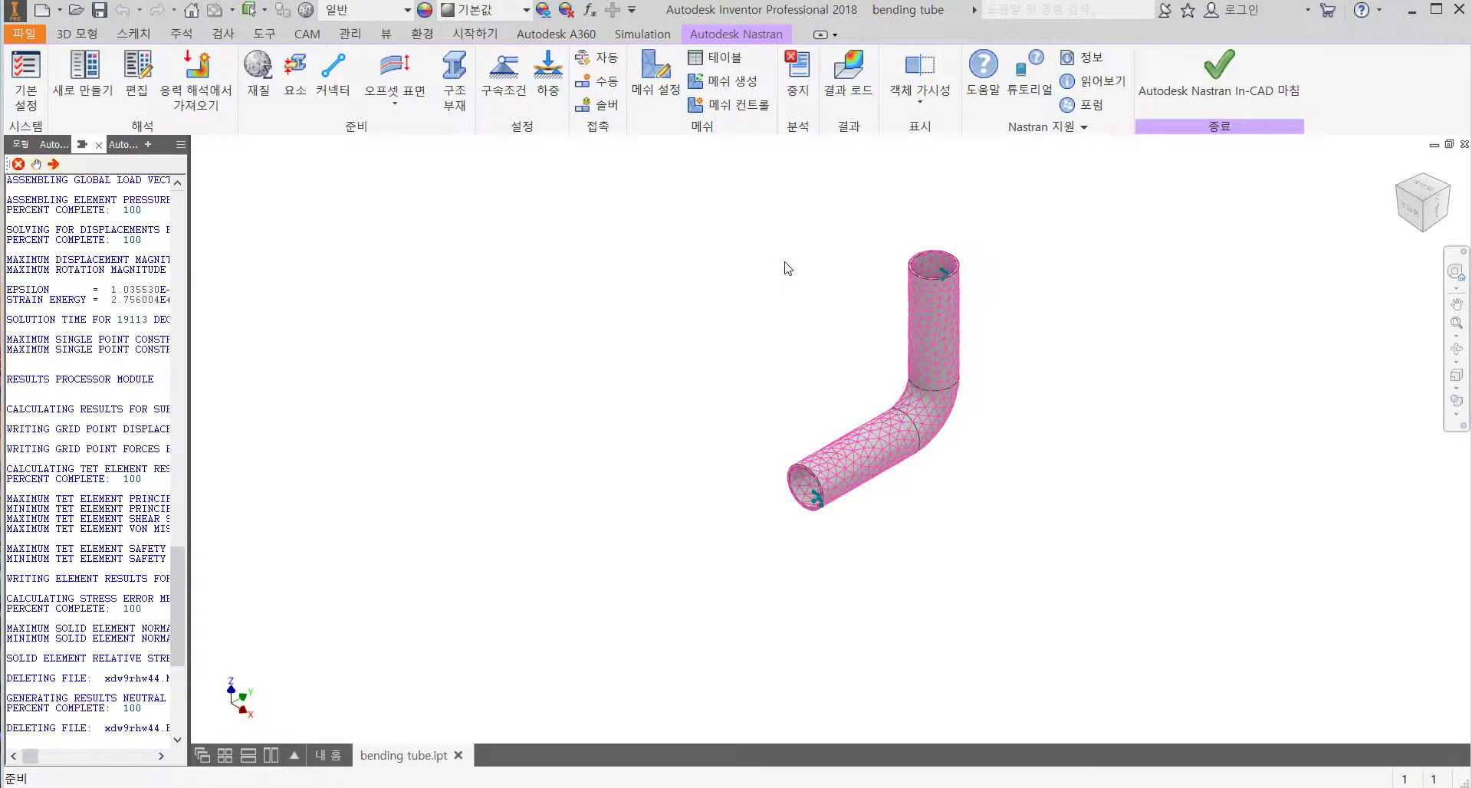
left_click(819, 501)
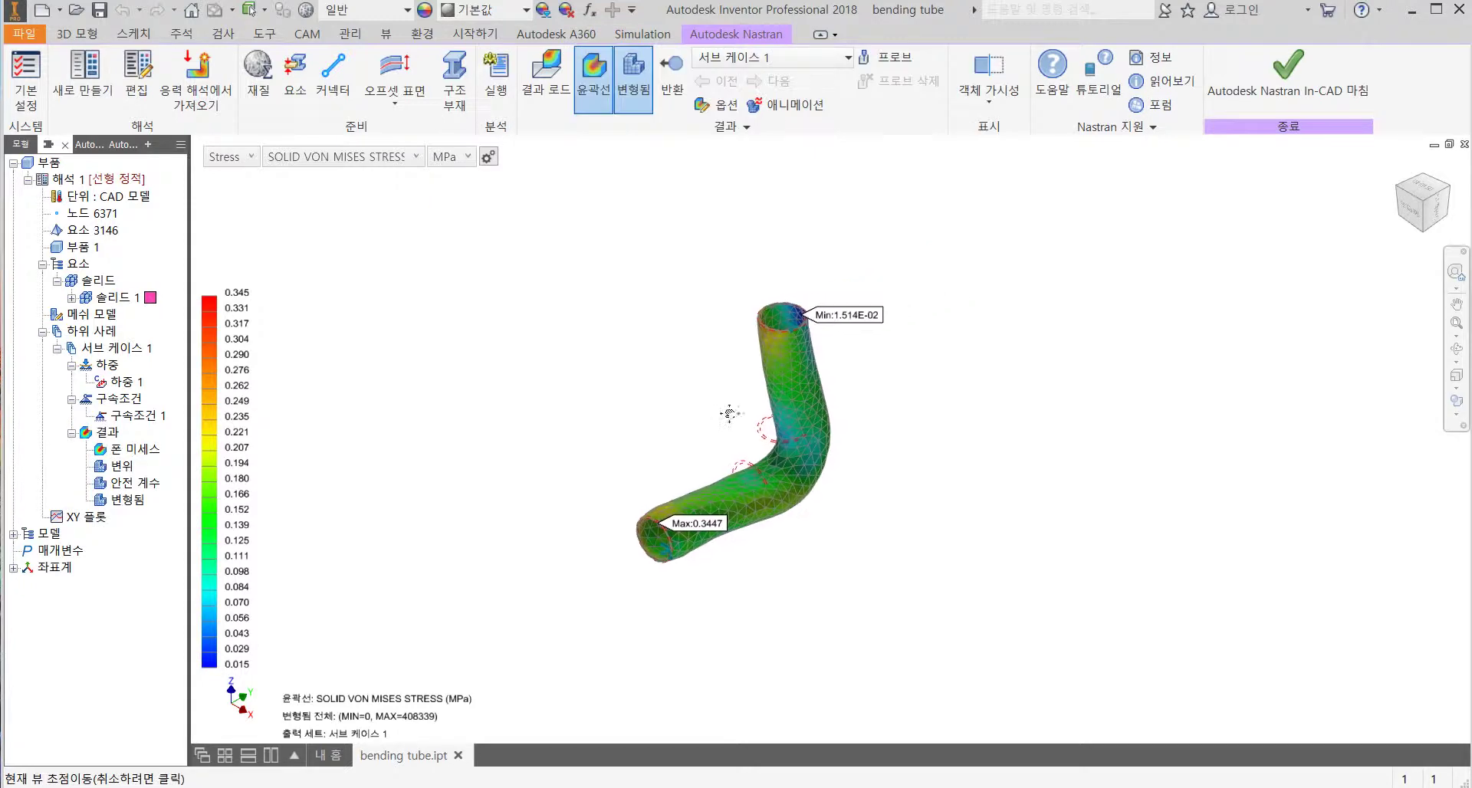
Examine the von Mises stress distribution on the deformed tube, including the bend and the open ends
scroll(702, 427, "down", 6)
scroll(711, 421, "up", 3)
middle_click_drag(692, 398, 668, 381)
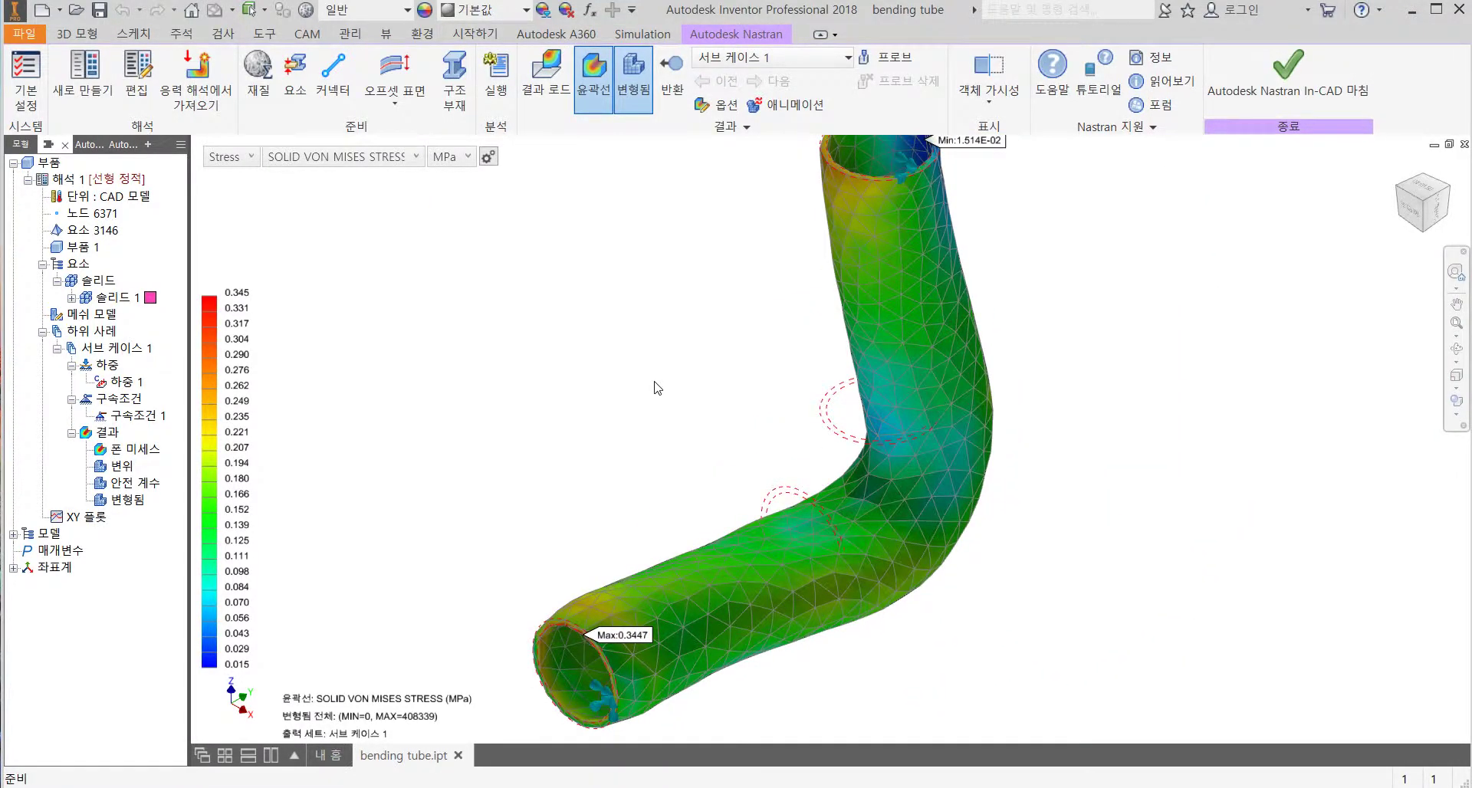
scroll(655, 388, "up", 2)
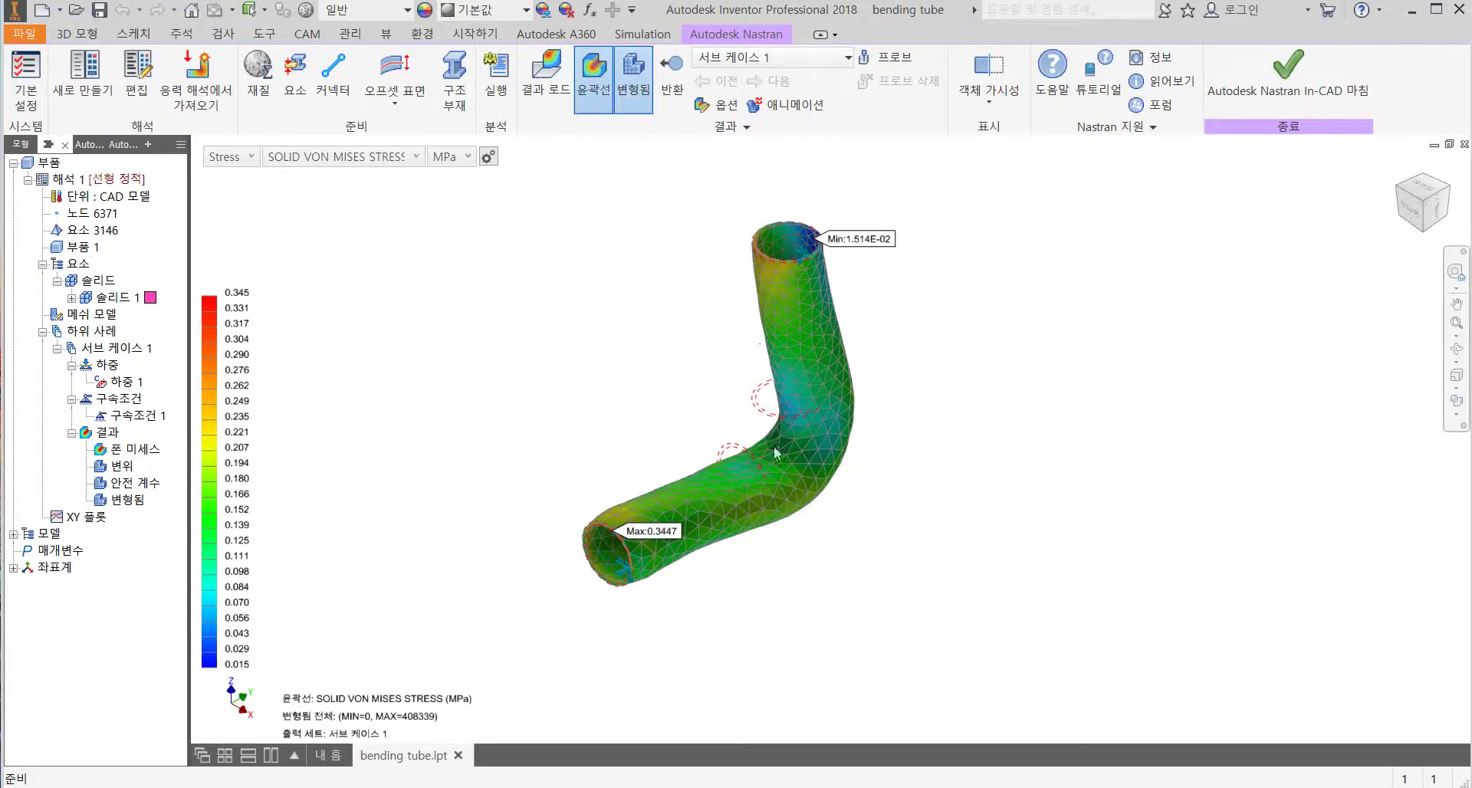
middle_click_drag(774, 453, 926, 490, "shift")
left_click_drag(828, 489, 847, 490)
mouse_move(847, 489)
middle_mouse_down("shift")
mouse_move(880, 480)
mouse_move(868, 490)
middle_mouse_up("shift")
scroll(773, 492, "down", 6)
scroll(773, 491, "up", 5)
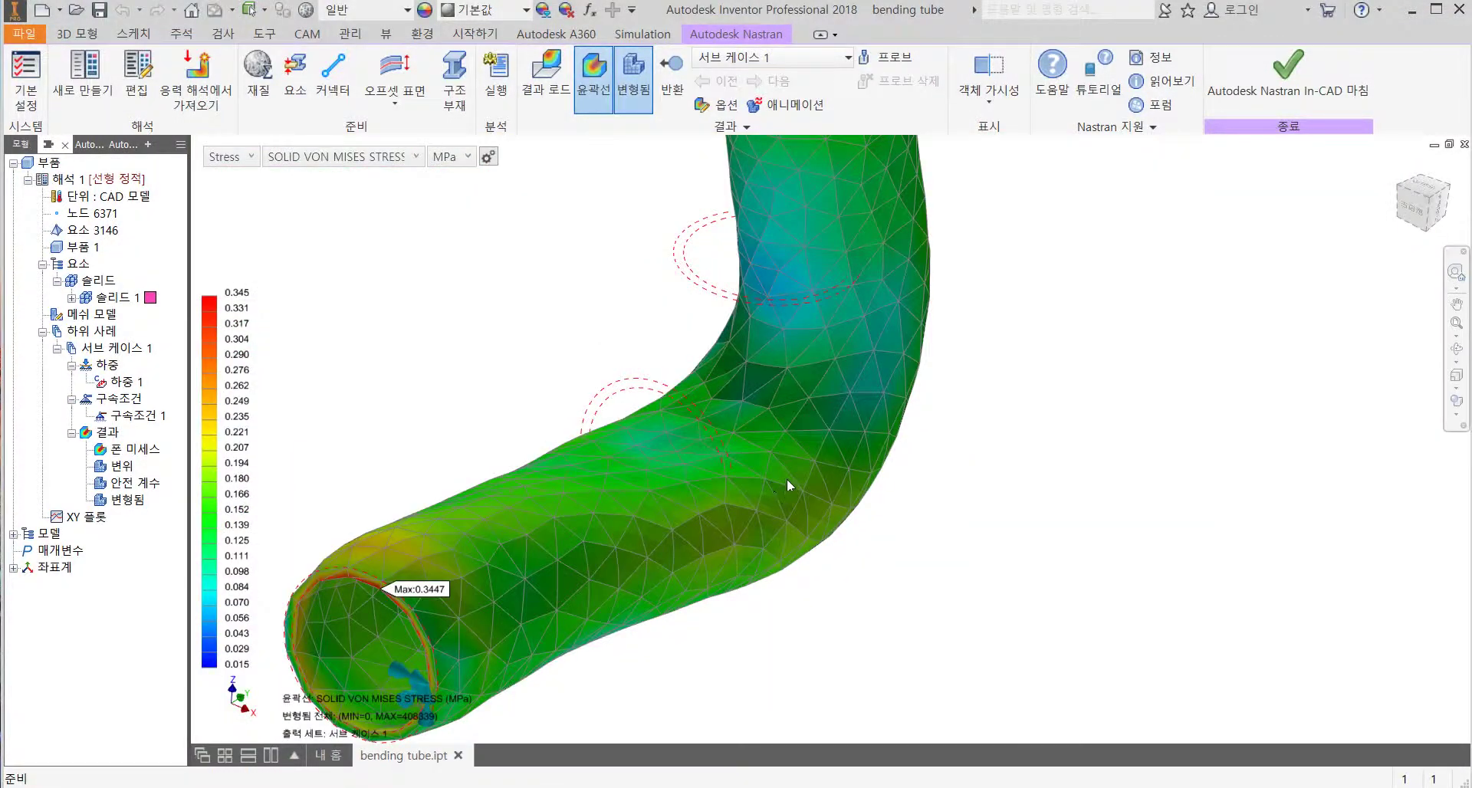
scroll(863, 425, "up", 2)
middle_click_drag(943, 421, 836, 516)
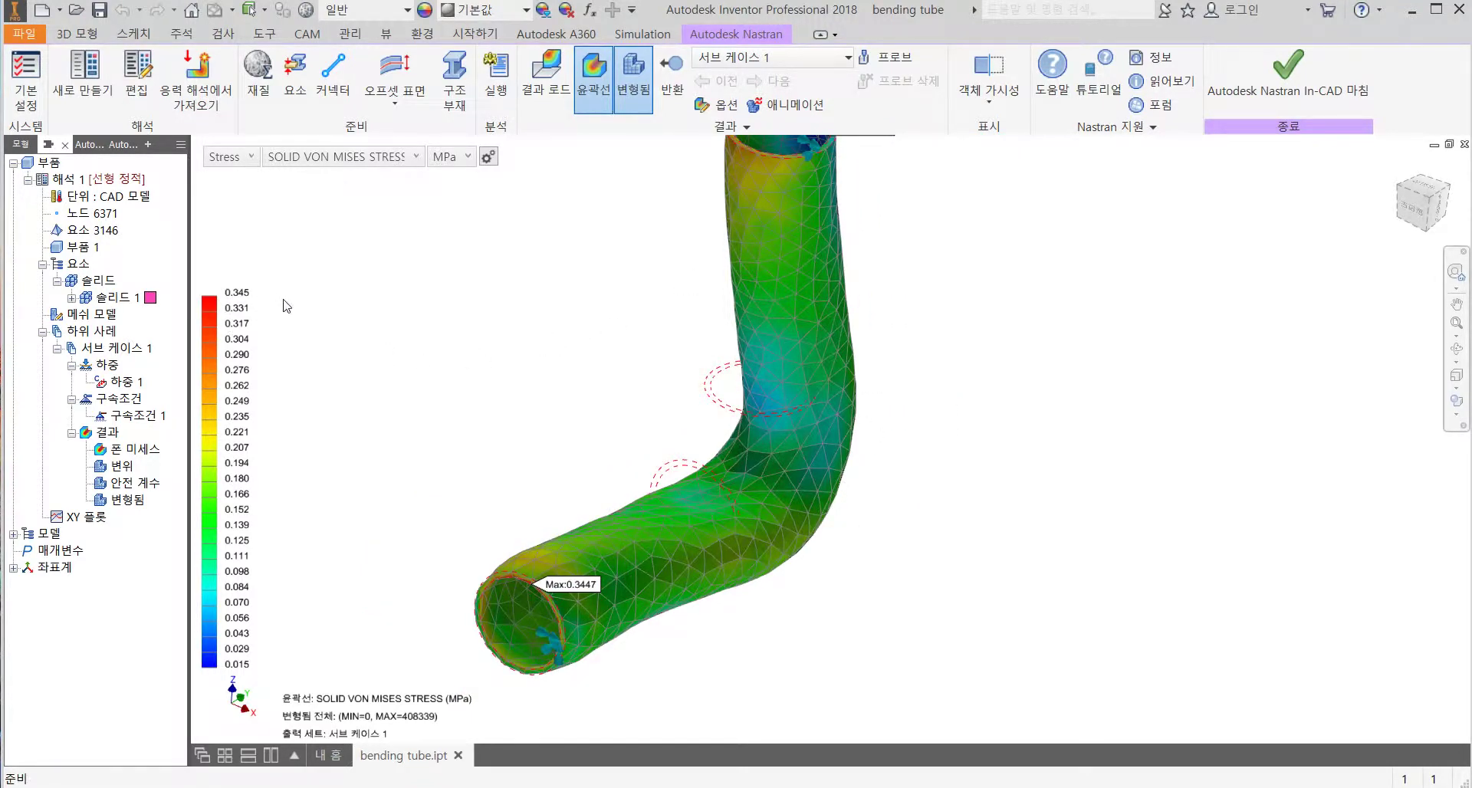
Switch the result contour to total displacement and examine it along the tube
left_click(250, 157)
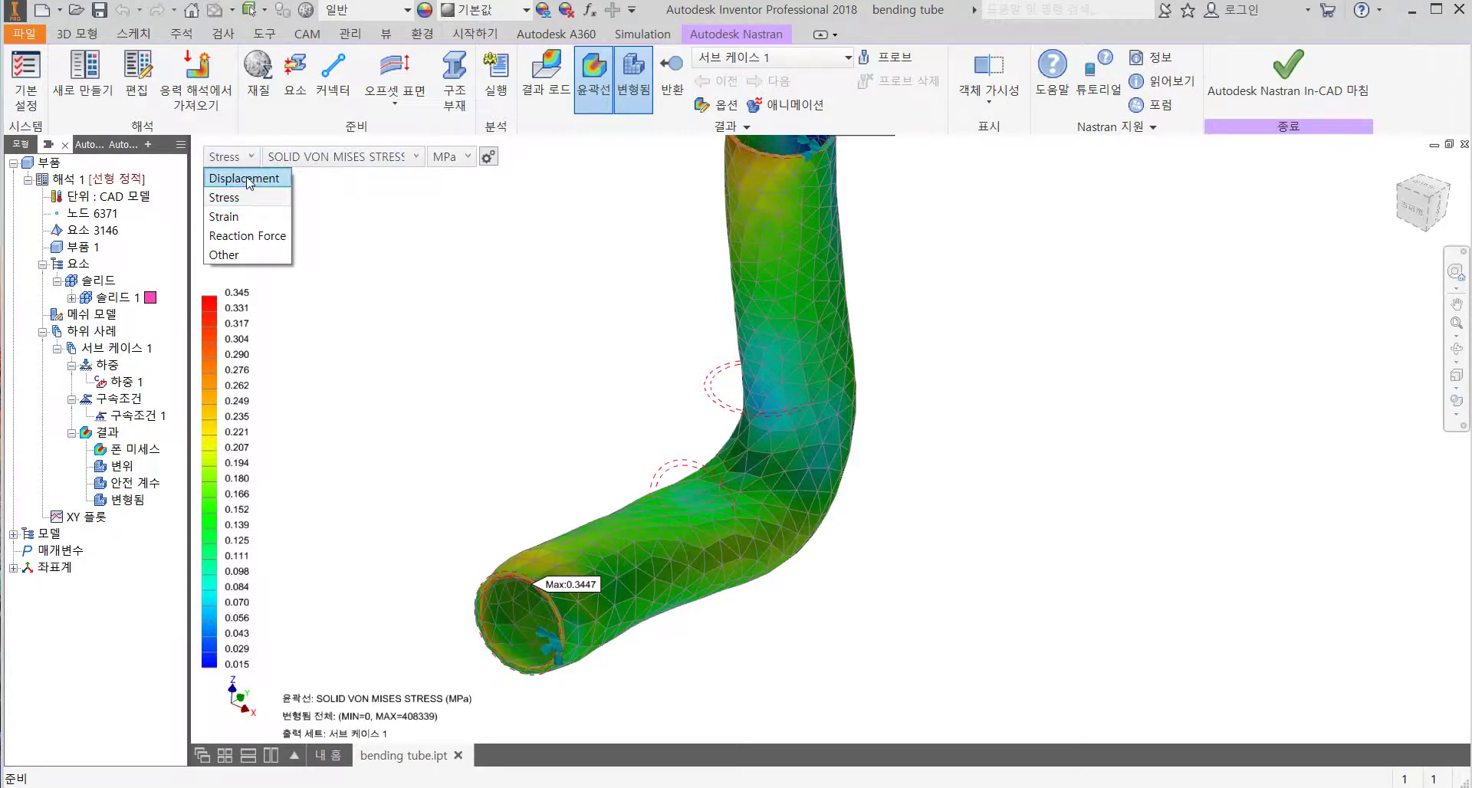
left_click(246, 179)
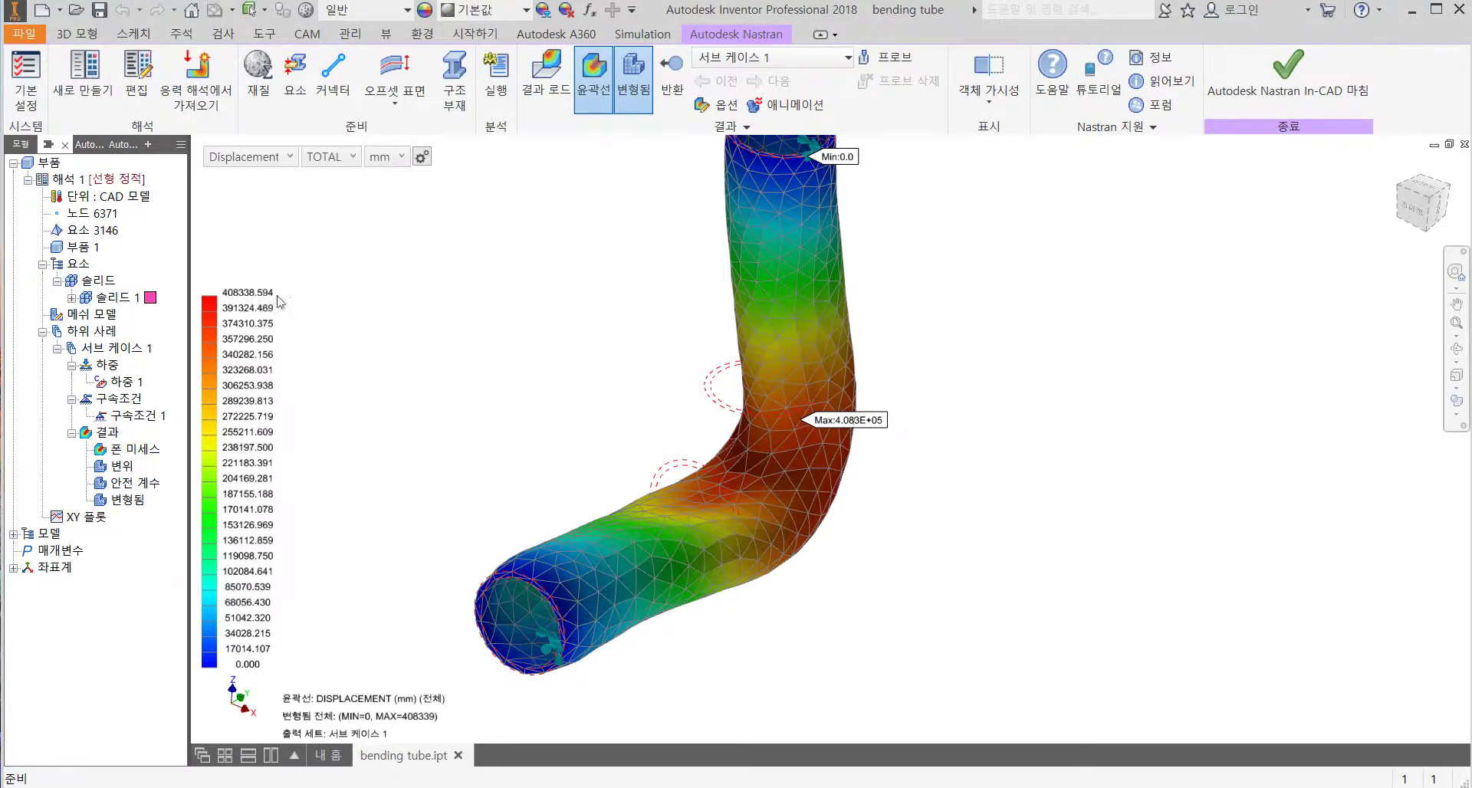
scroll(273, 311, "up", 2)
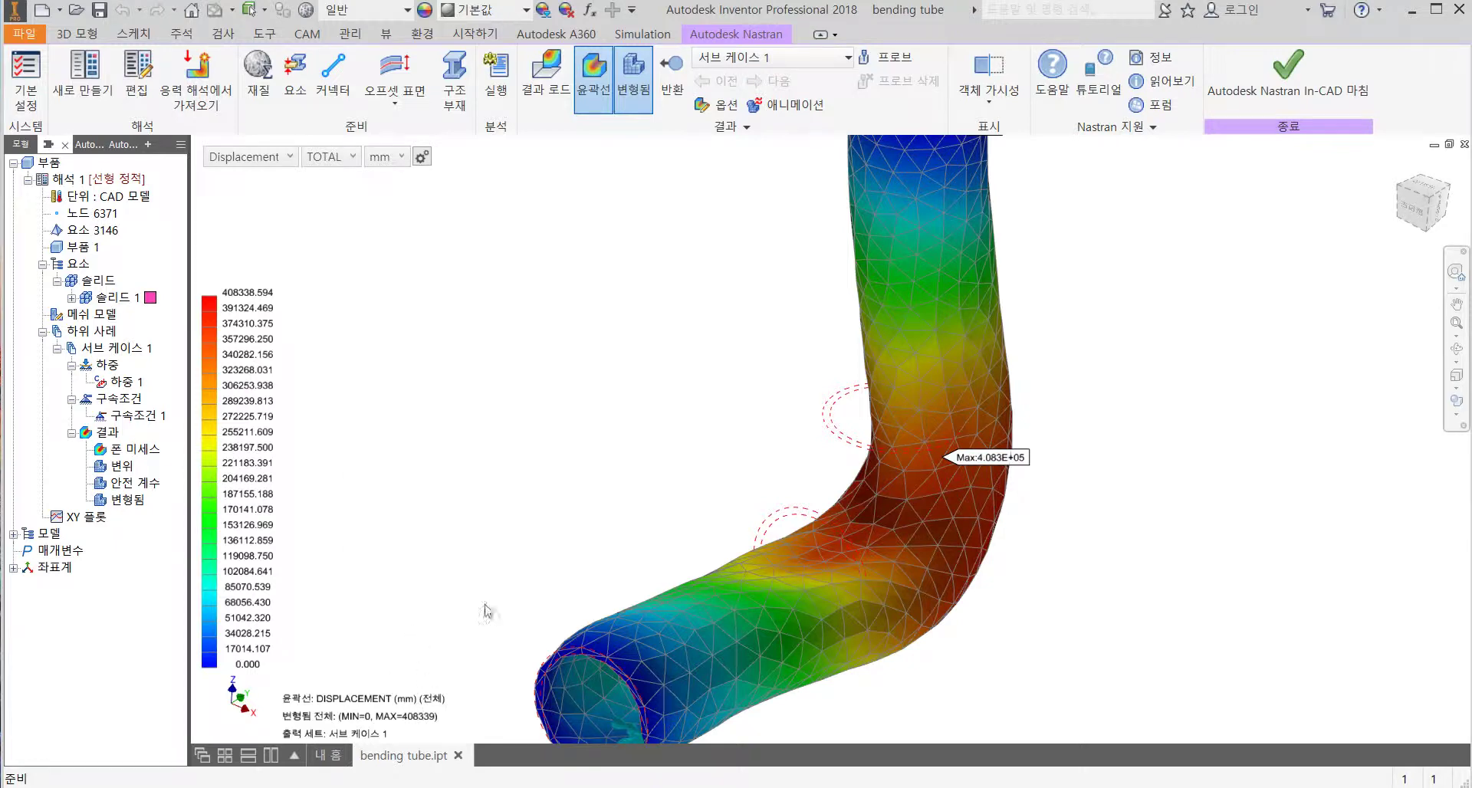
scroll(583, 476, "down", 5)
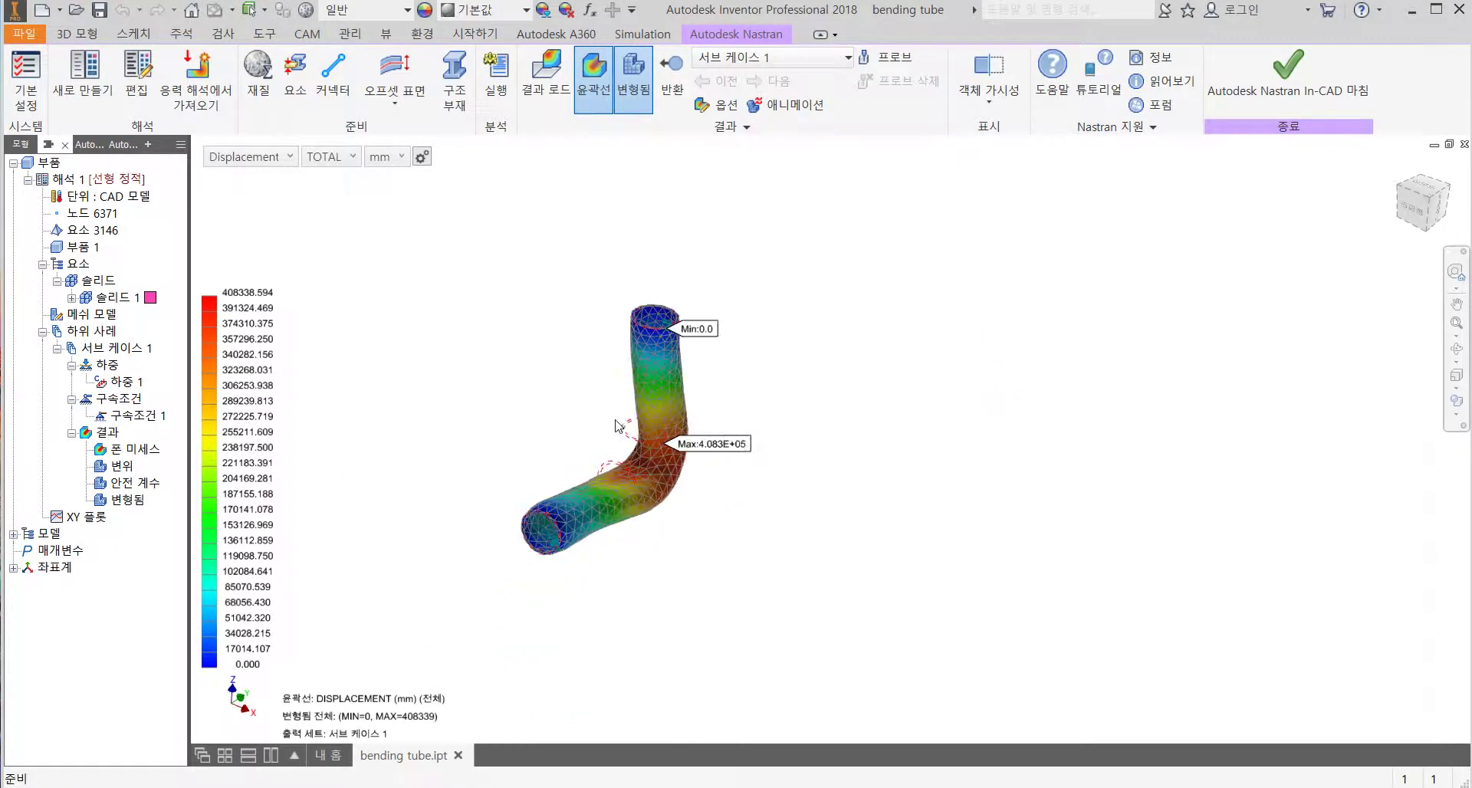
scroll(582, 453, "up", 3)
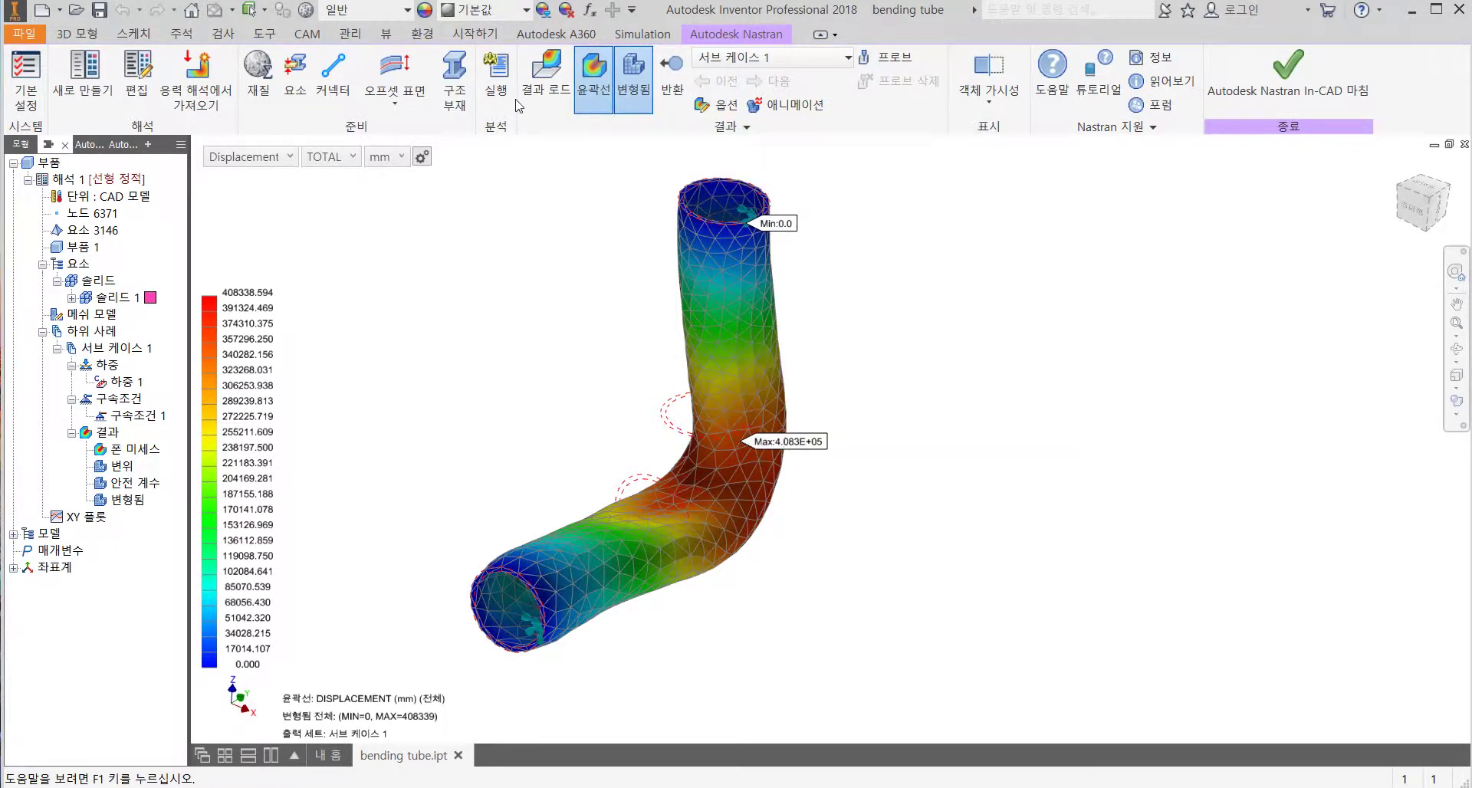
Leave the results display and return to the meshed tube model
left_click(725, 127)
left_click(599, 150)
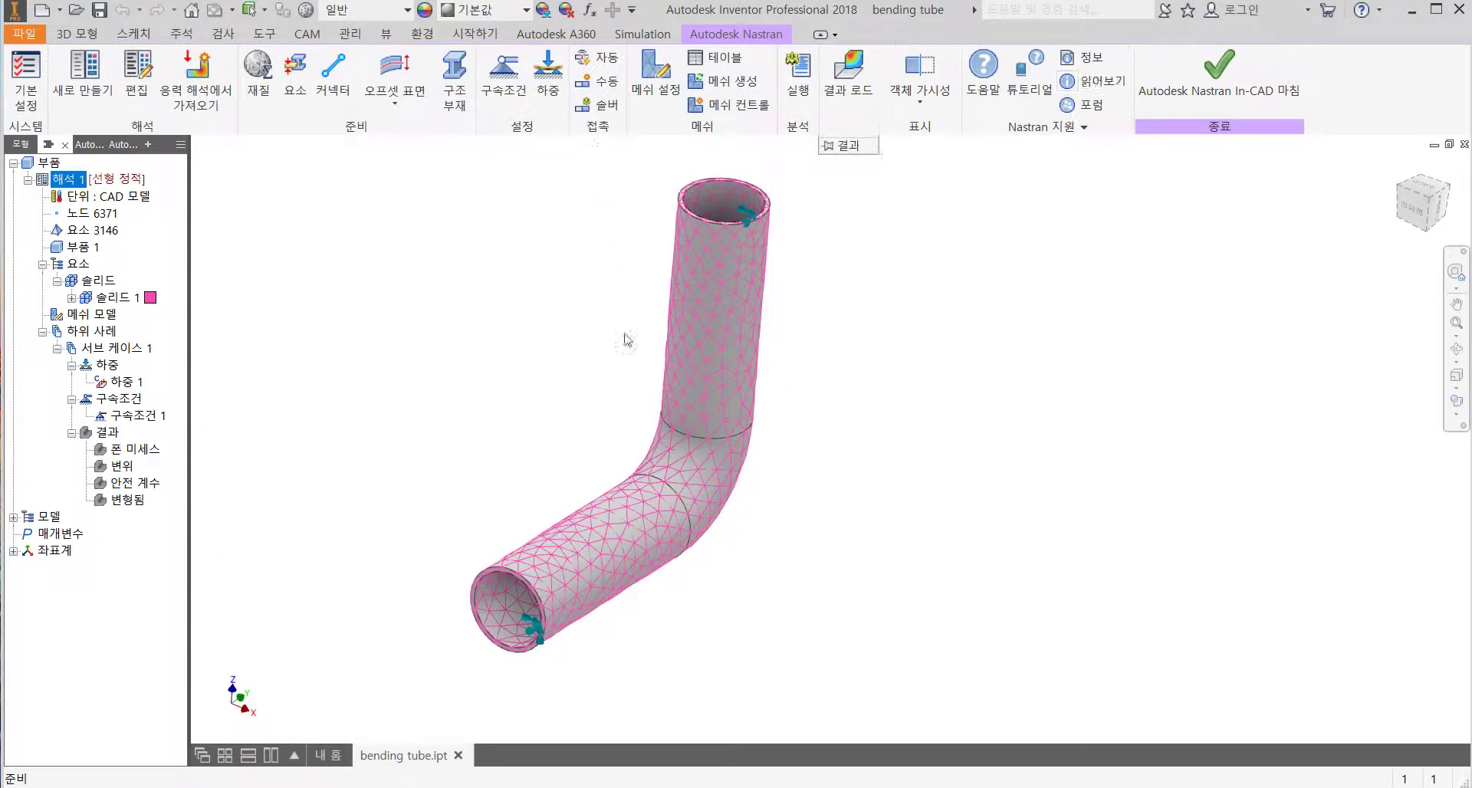
middle_click_drag(384, 344, 546, 342)
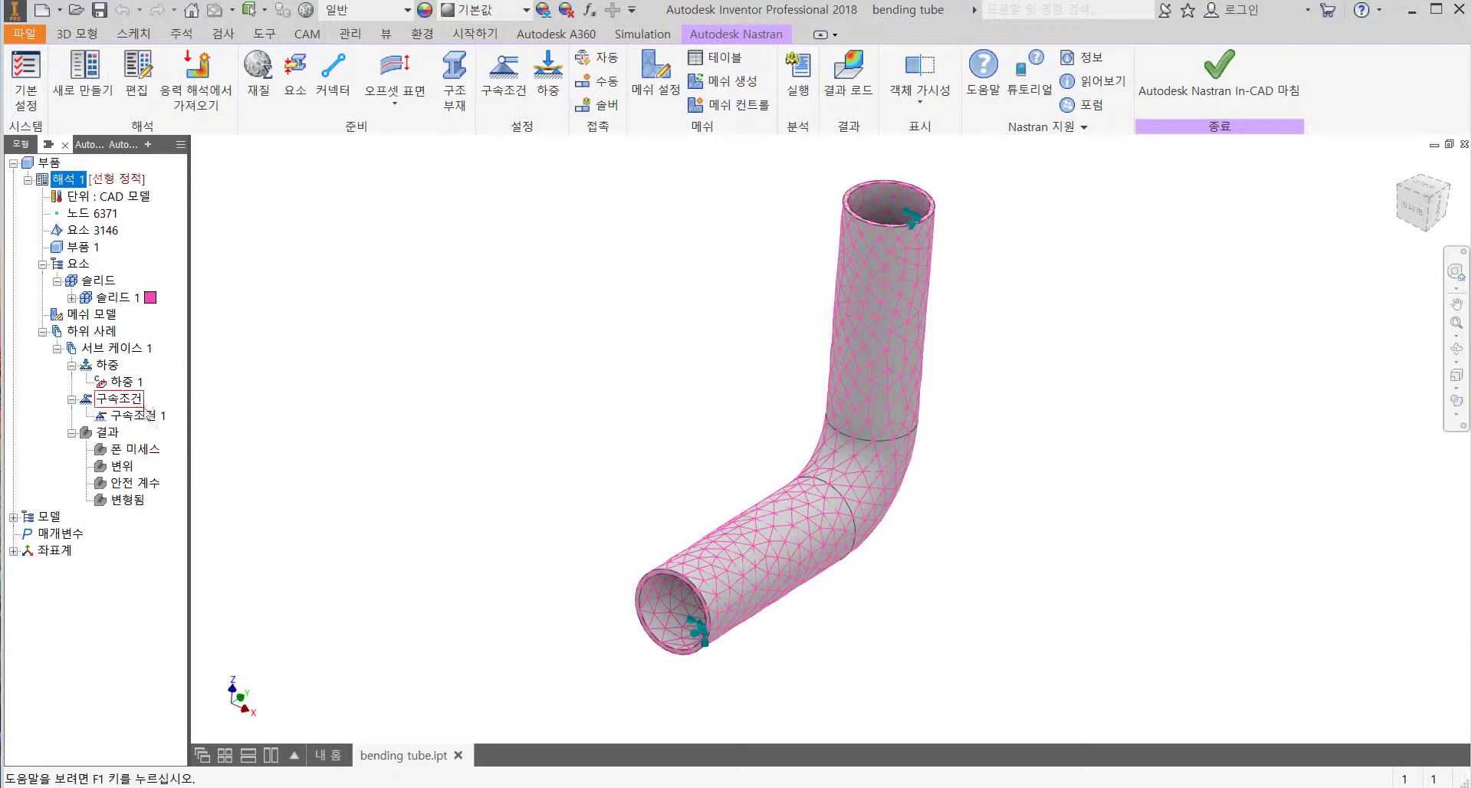
Review the constraint on the tube's two end faces and remove it from subcase 1
double_click(156, 418)
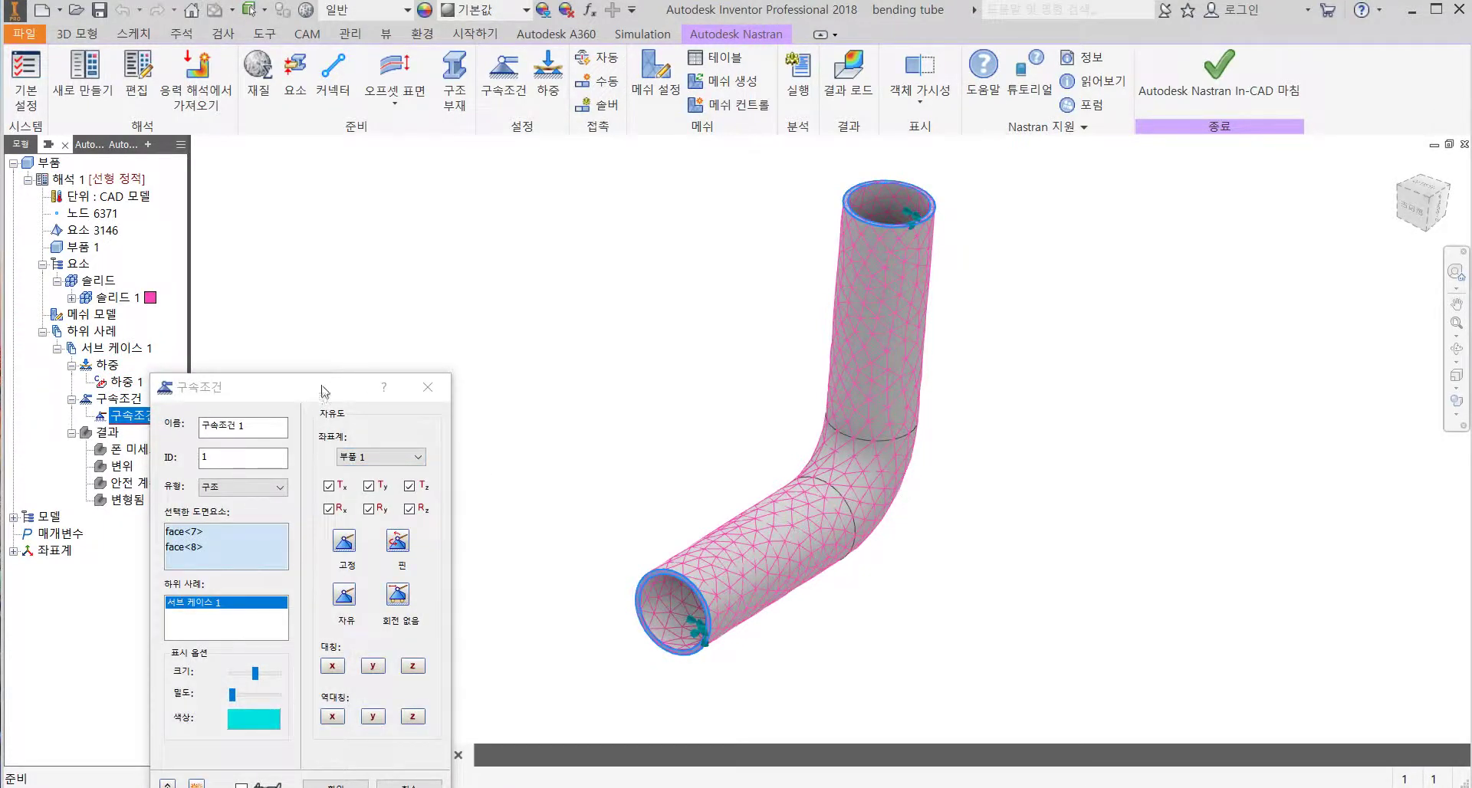
left_click_drag(319, 387, 442, 177)
left_click(533, 581)
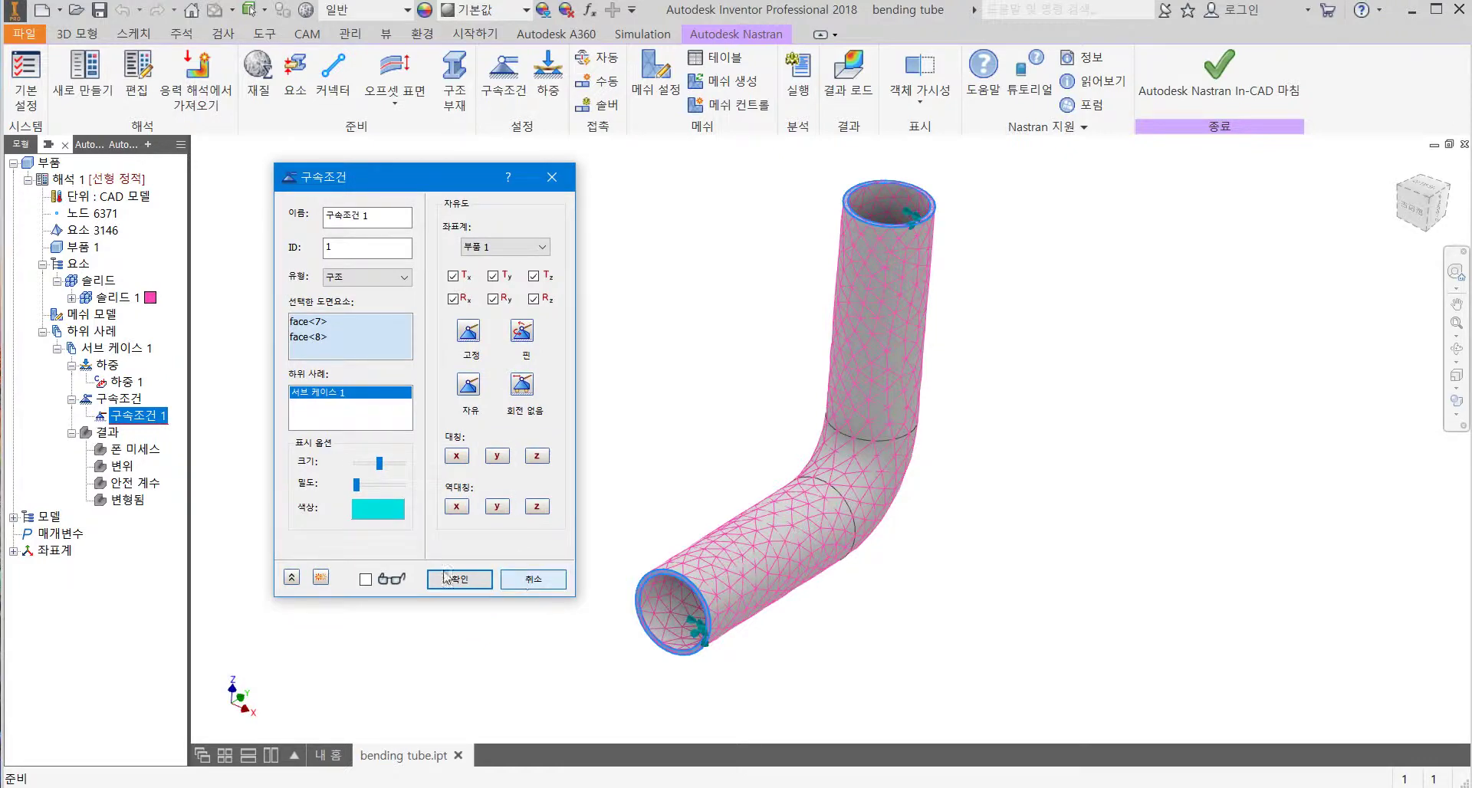
right_click(128, 427)
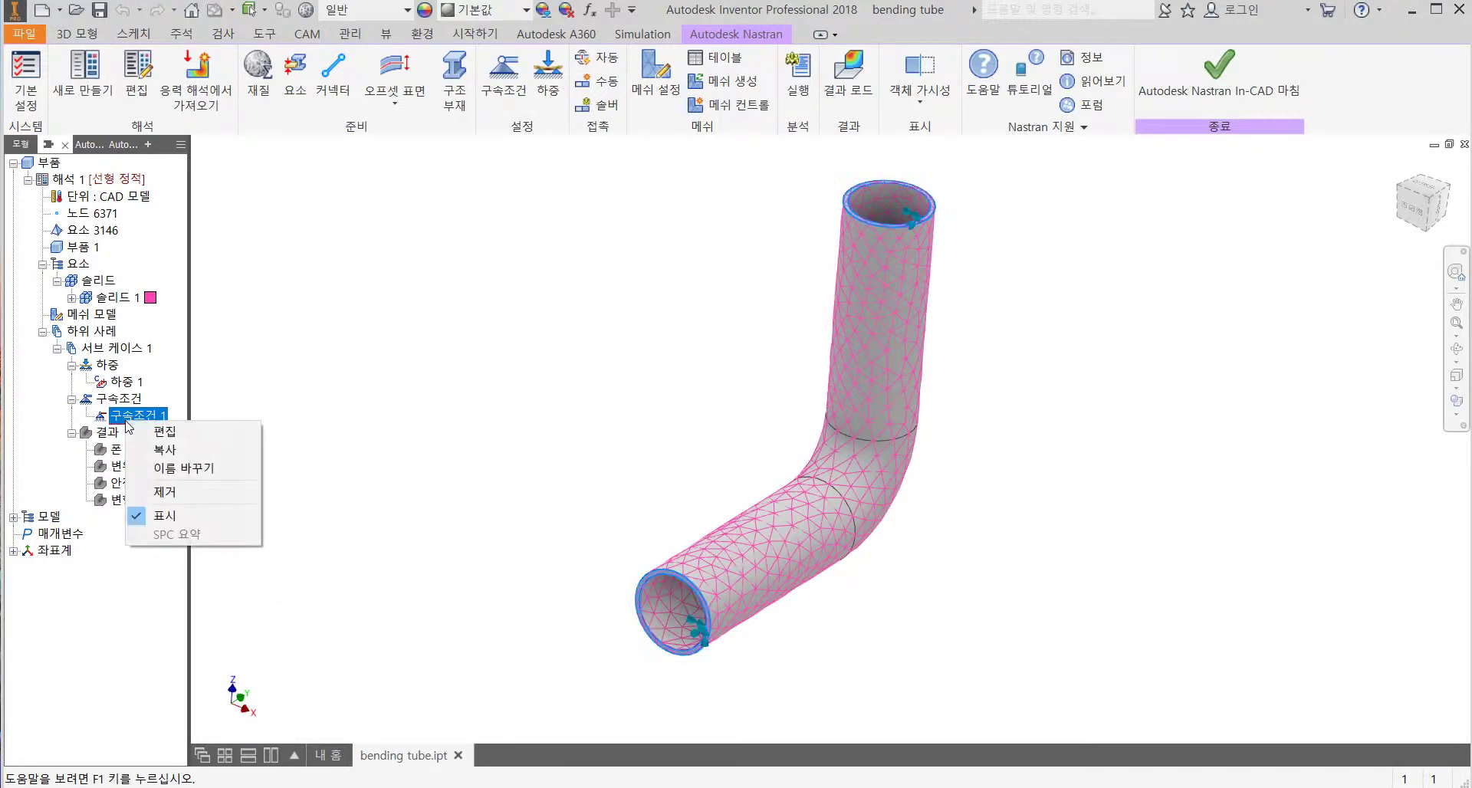
left_click(198, 498)
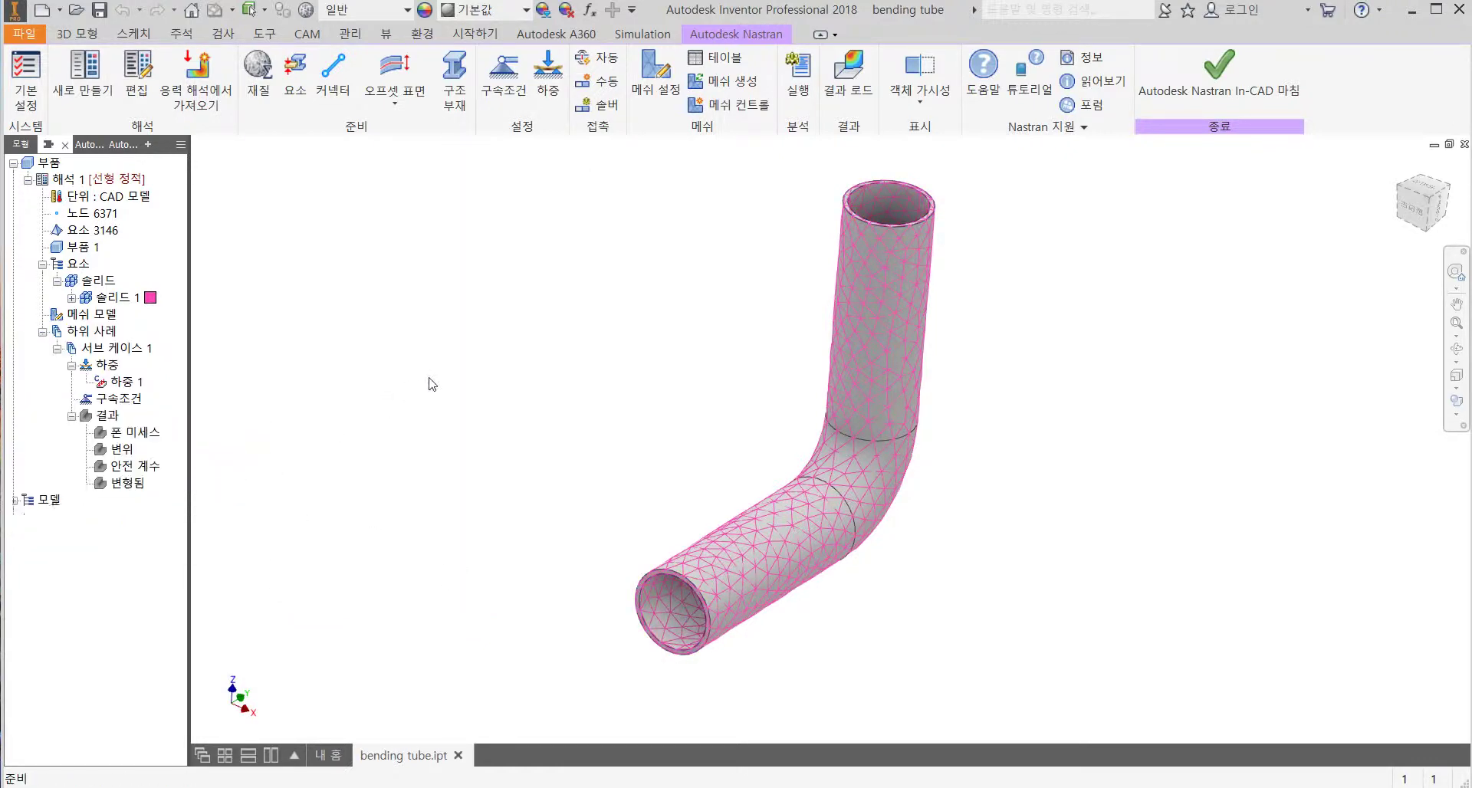
Add a structural constraint for subcase 1 that fixes all degrees of freedom on the ring-shaped end face of the lower, slanted leg only
left_click(499, 83)
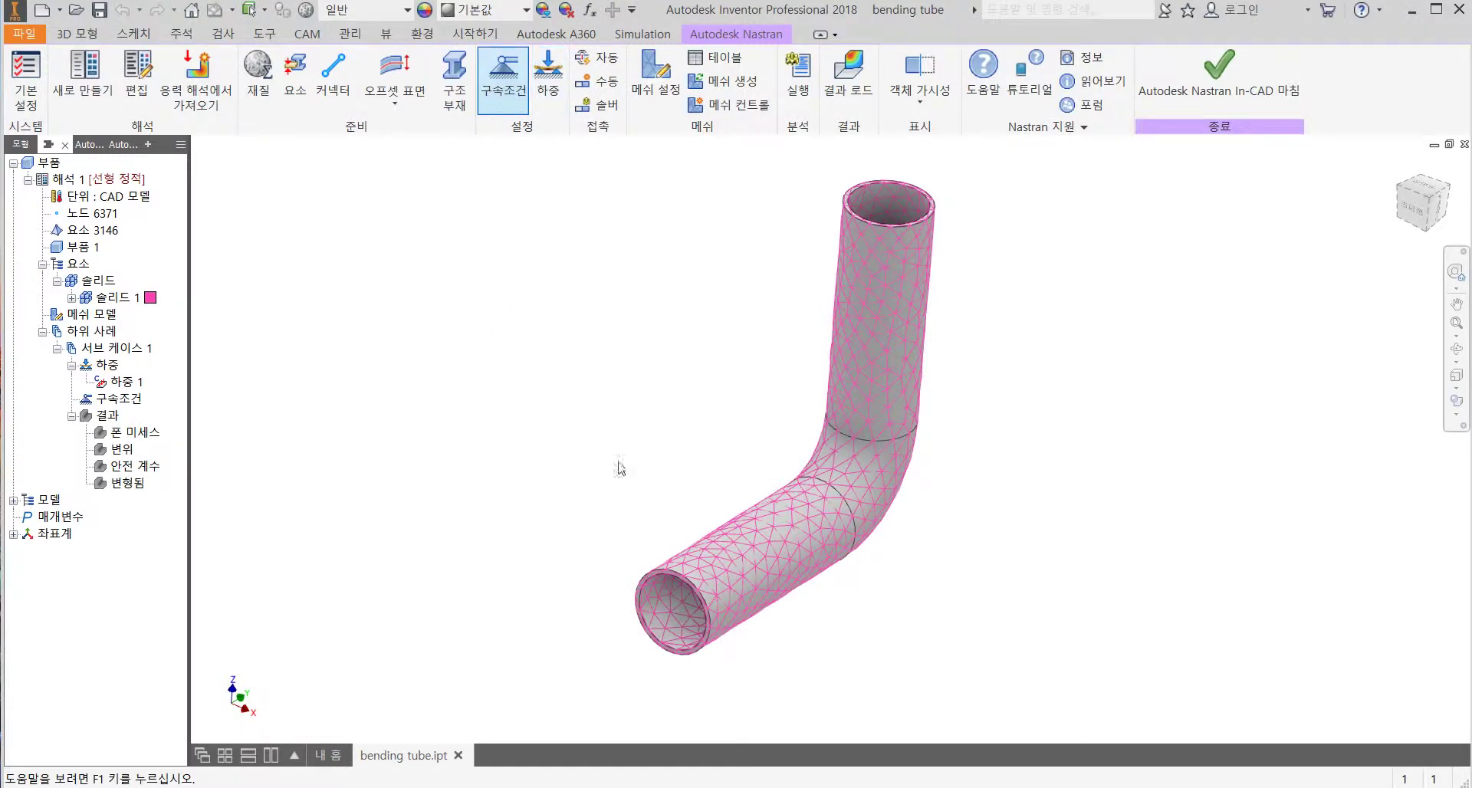
scroll(659, 652, "up", 5)
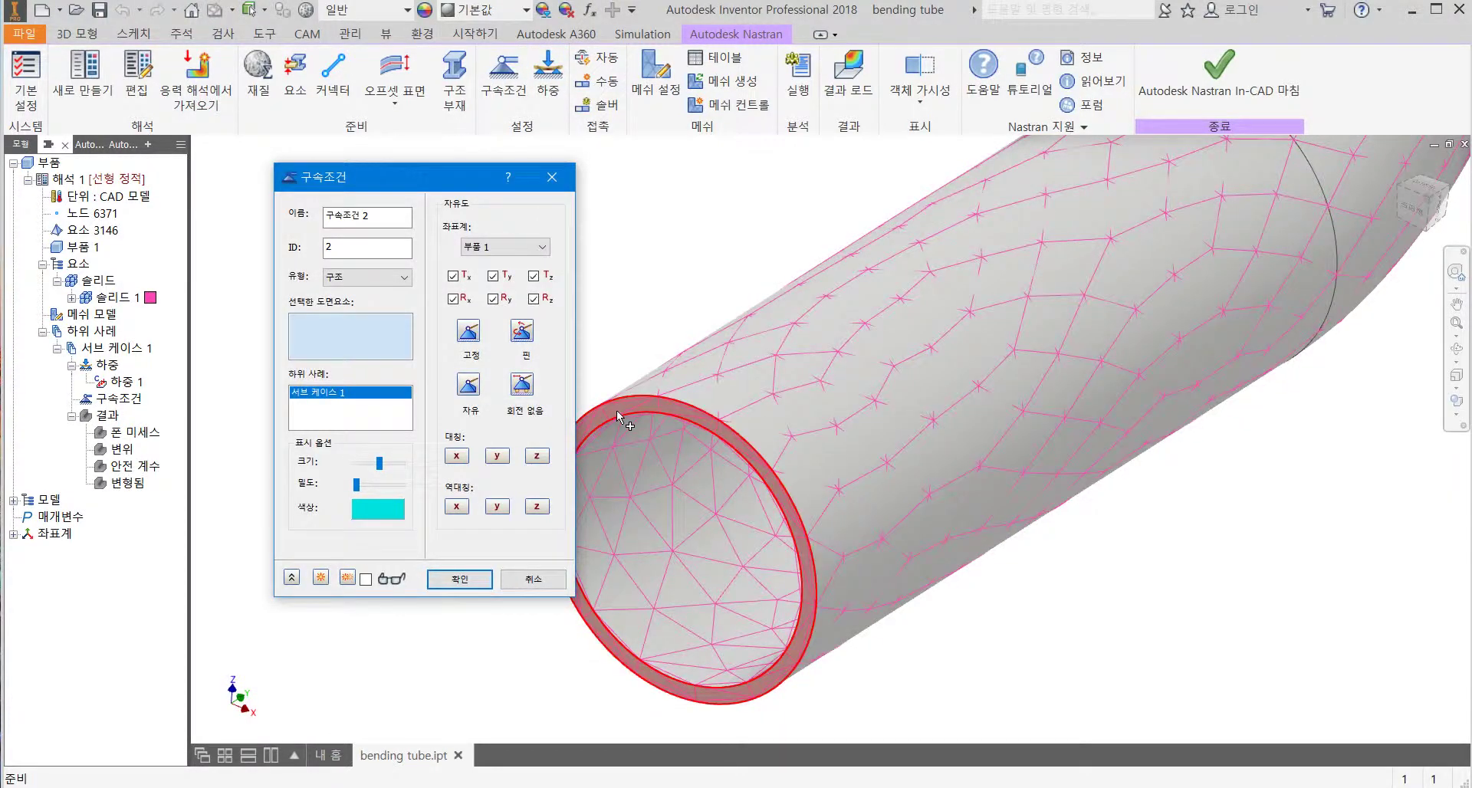
left_click(617, 407)
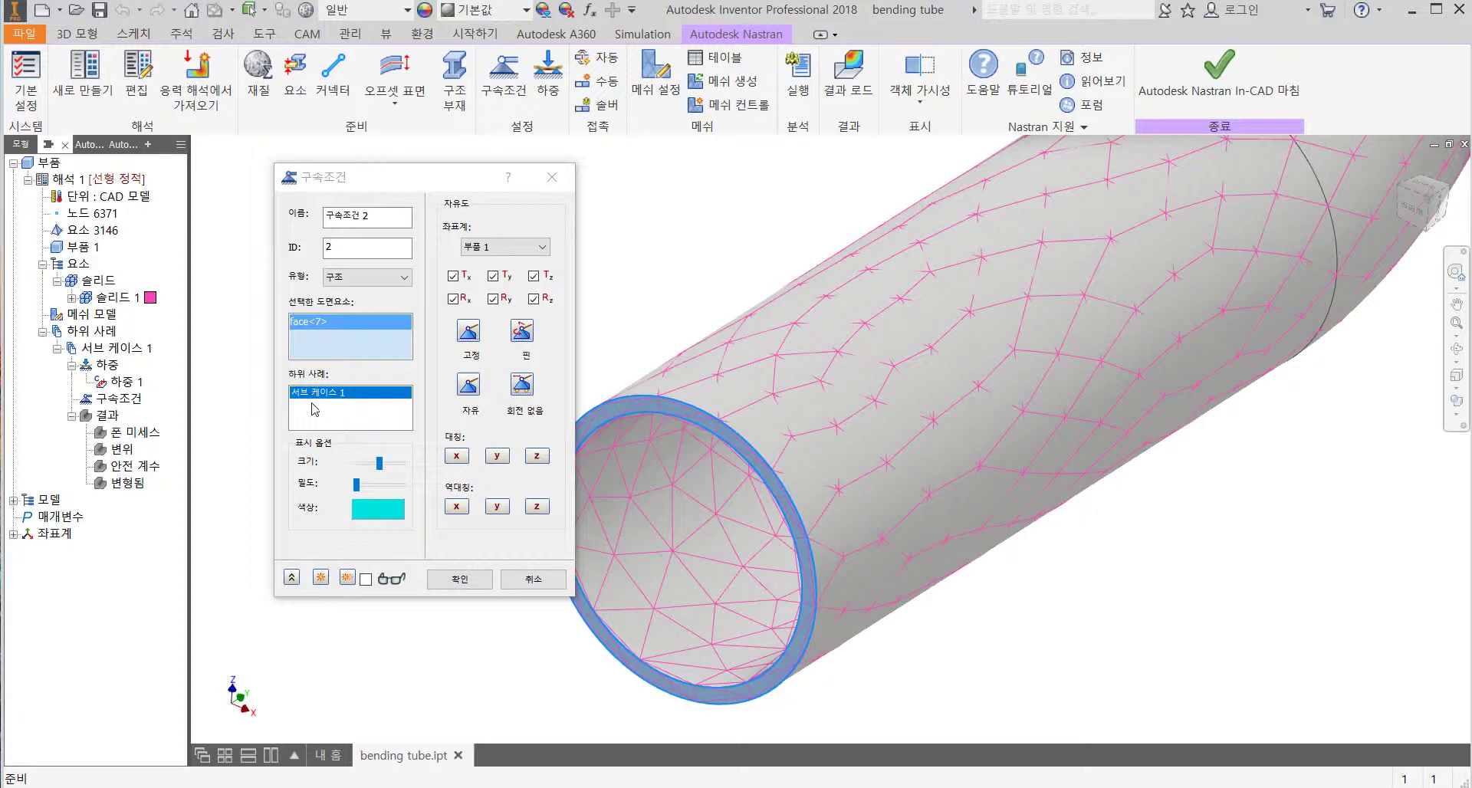
left_click(460, 578)
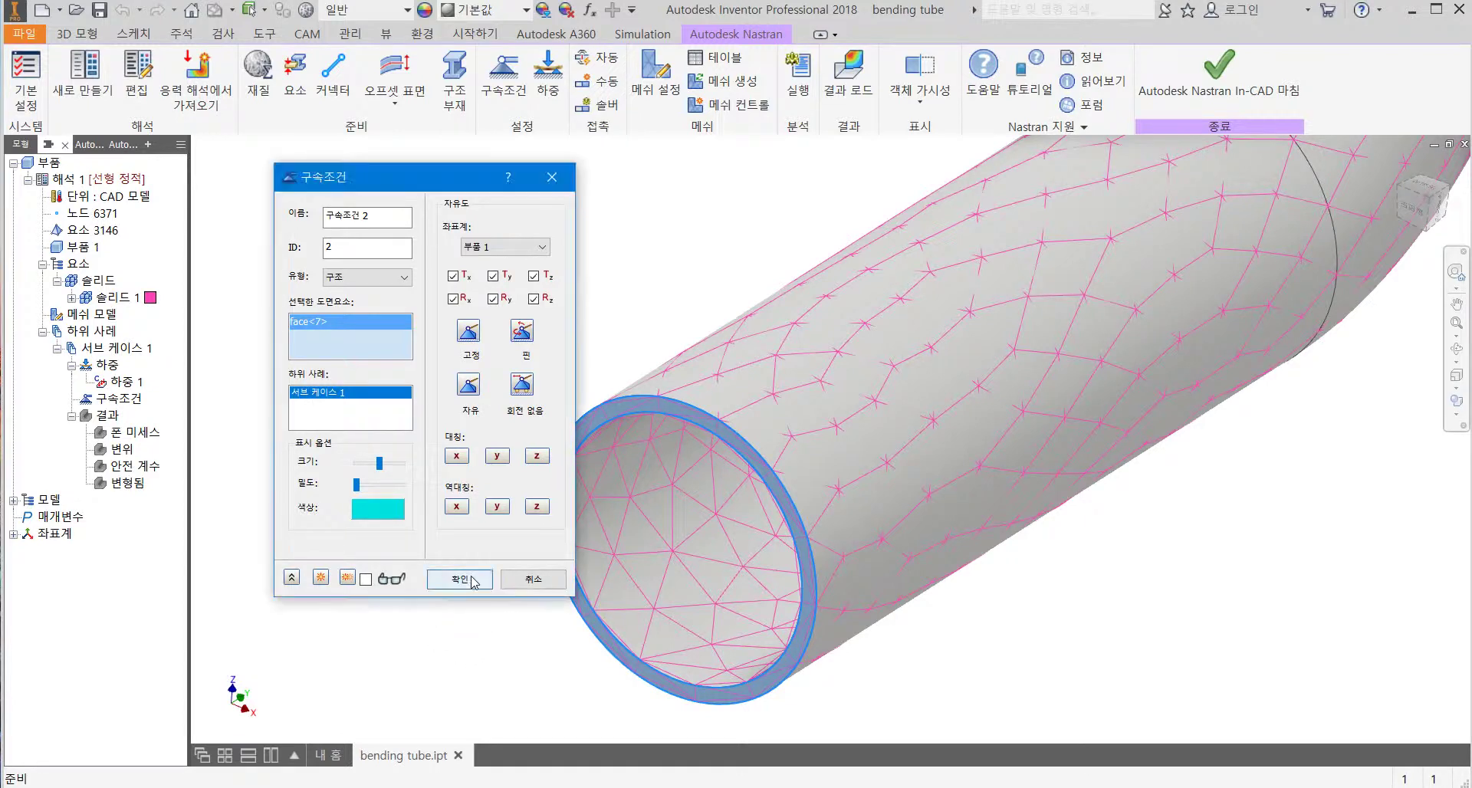
scroll(560, 397, "down", 3)
scroll(563, 368, "down", 4)
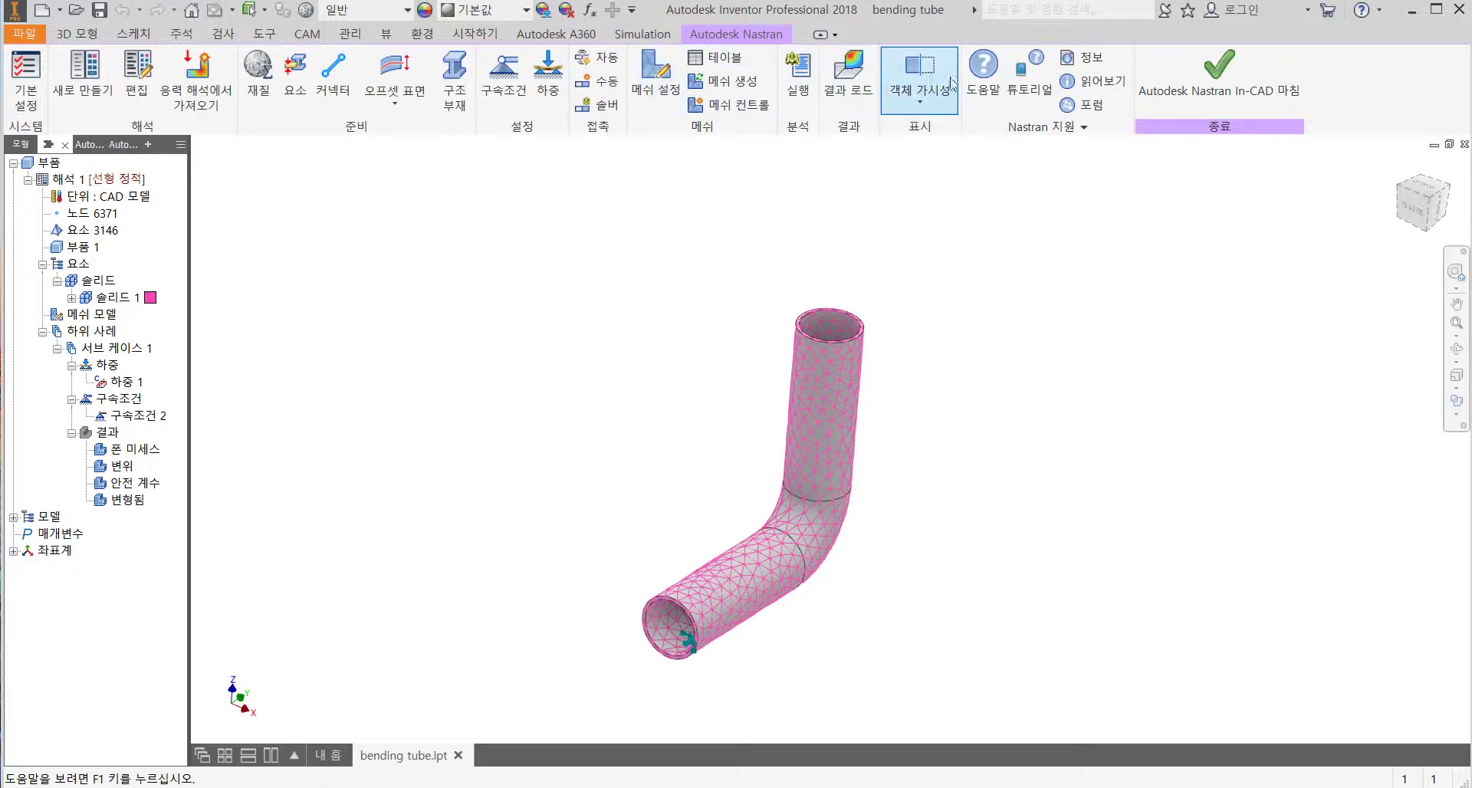
Run the analysis with only the lower leg's end face fixed and examine the total displacement contour along the tube
left_click(798, 73)
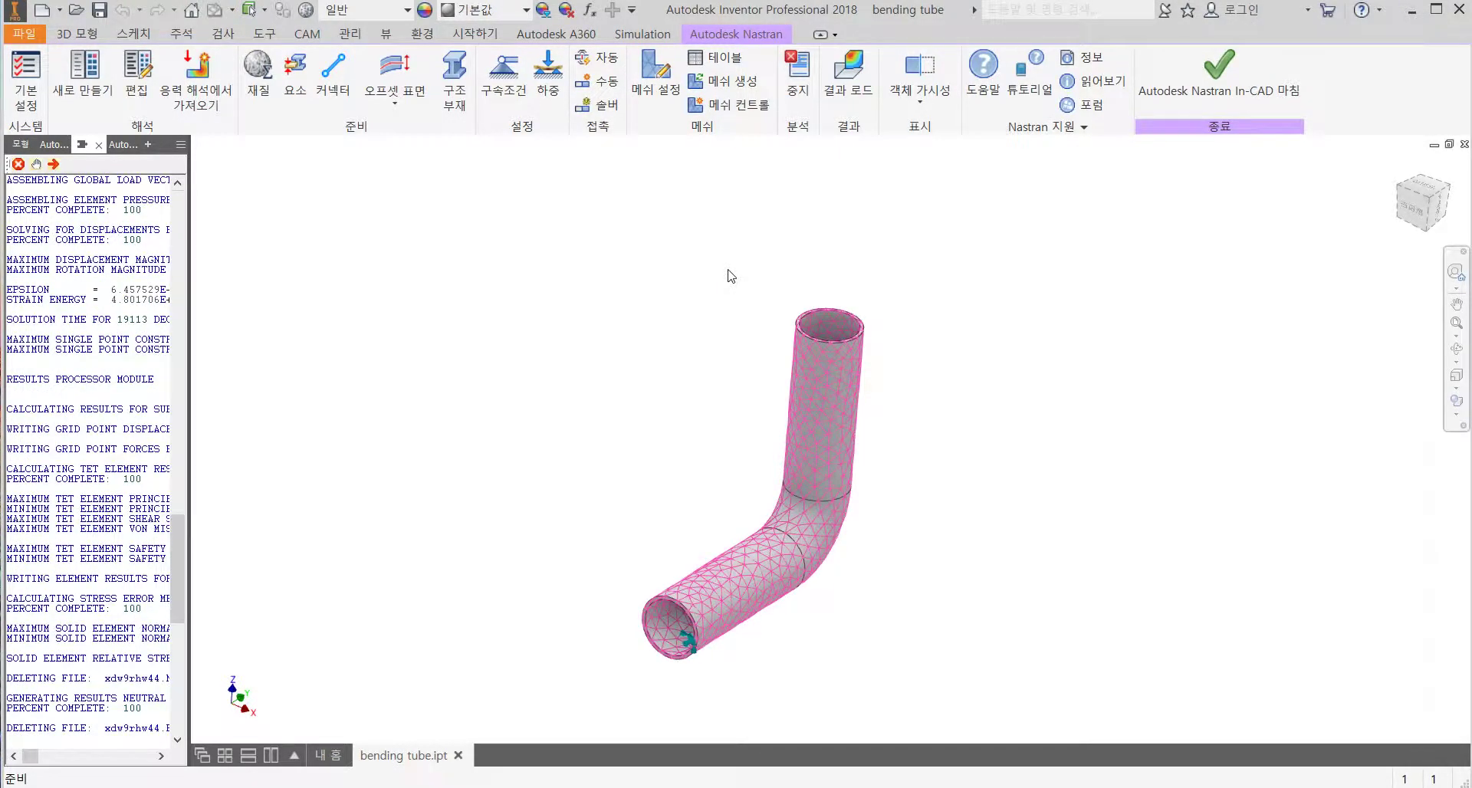
left_click(834, 497)
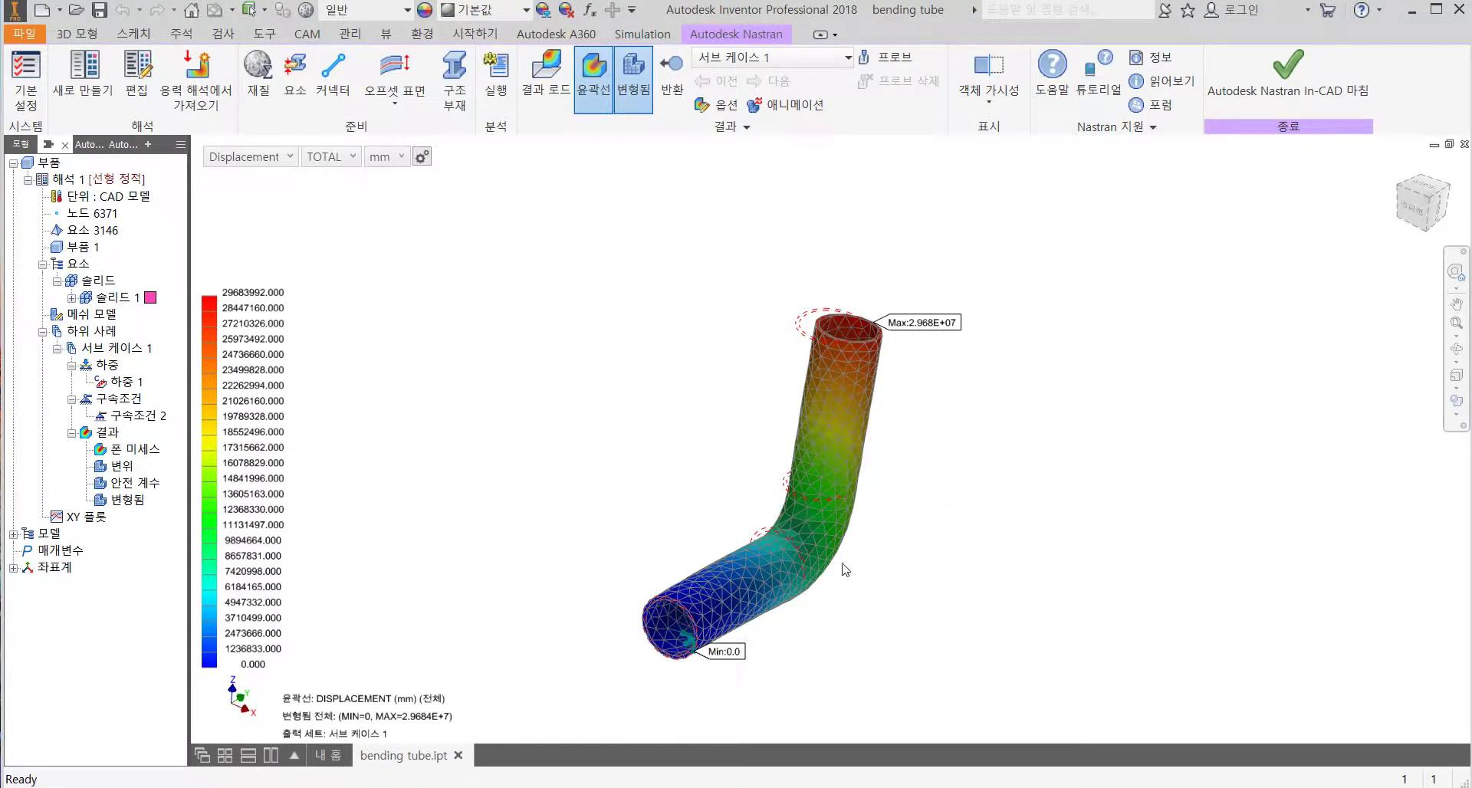
middle_click_drag(884, 566, 872, 481)
scroll(840, 499, "down", 5)
scroll(877, 481, "up", 6)
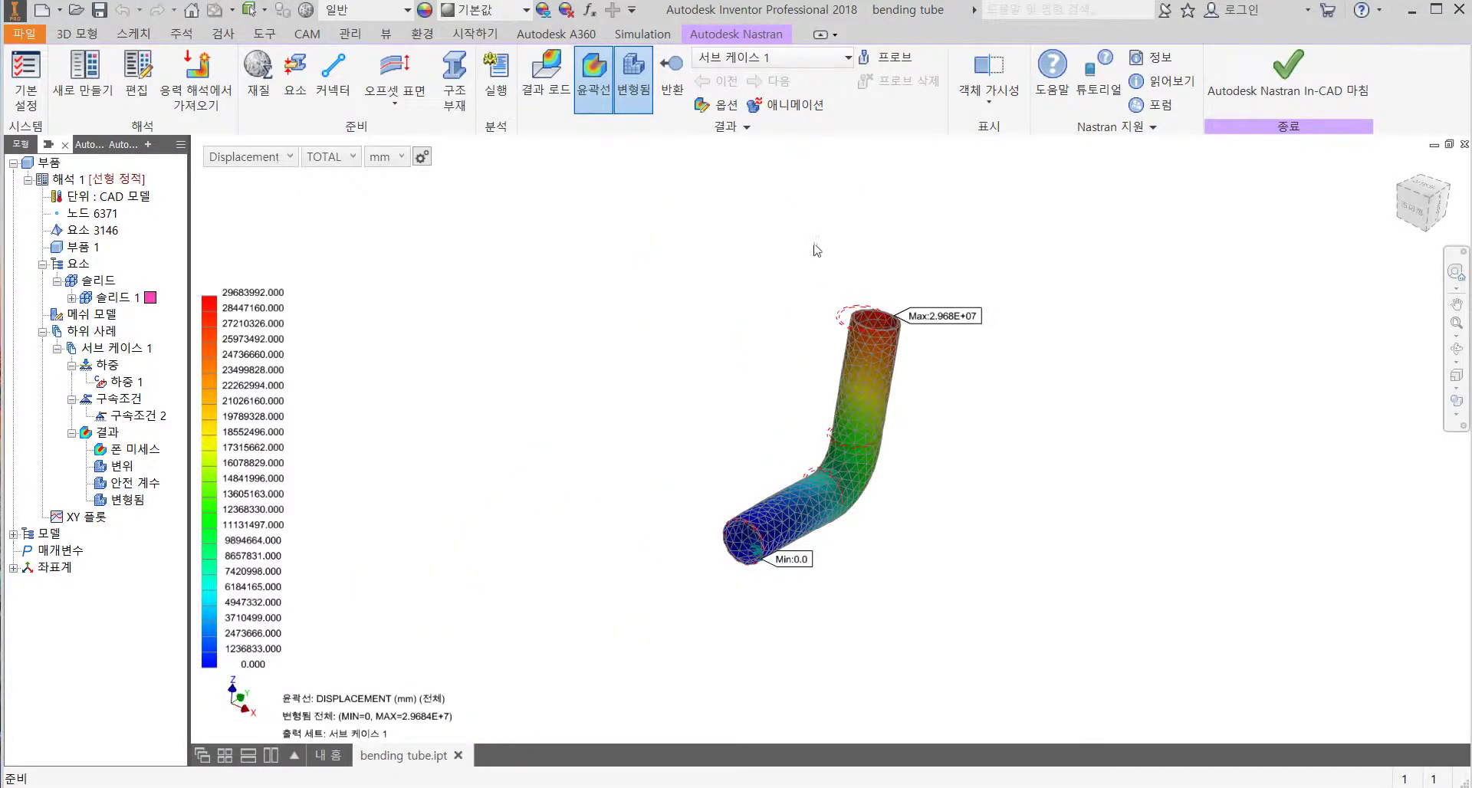
Animate the tube's total displacement, watch the free end move, and stop the animation
left_click(782, 105)
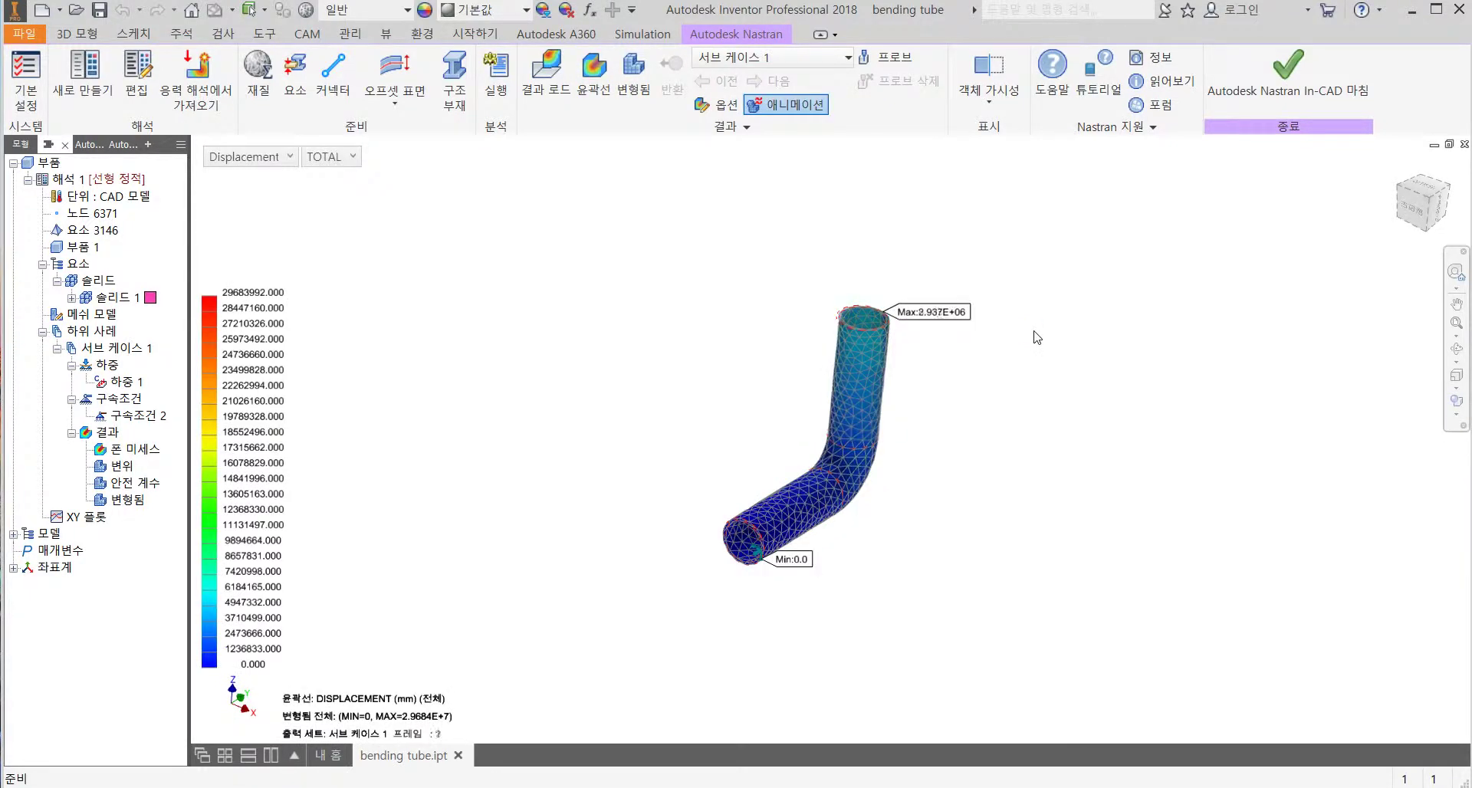
scroll(920, 431, "up", 3)
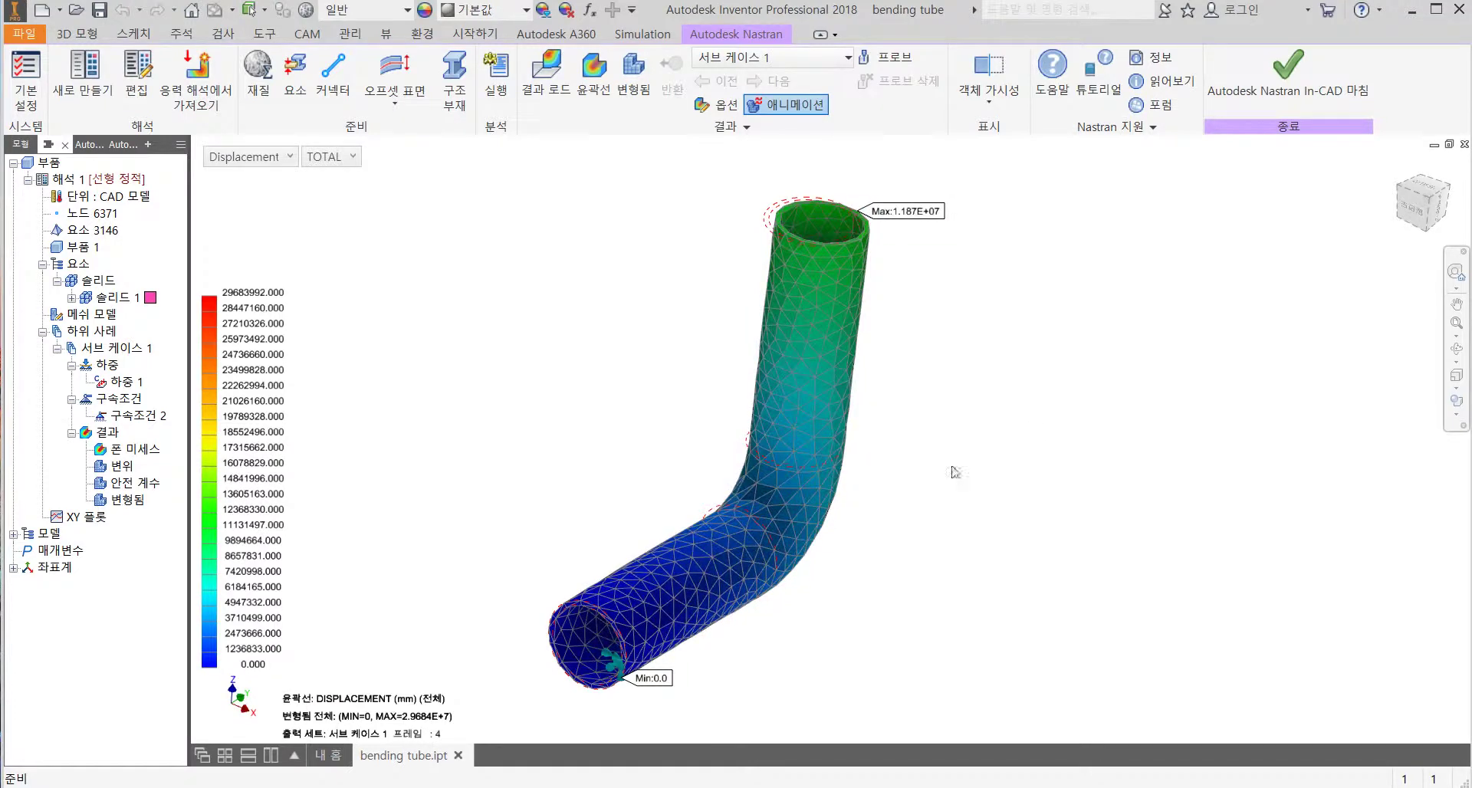
left_click(790, 104)
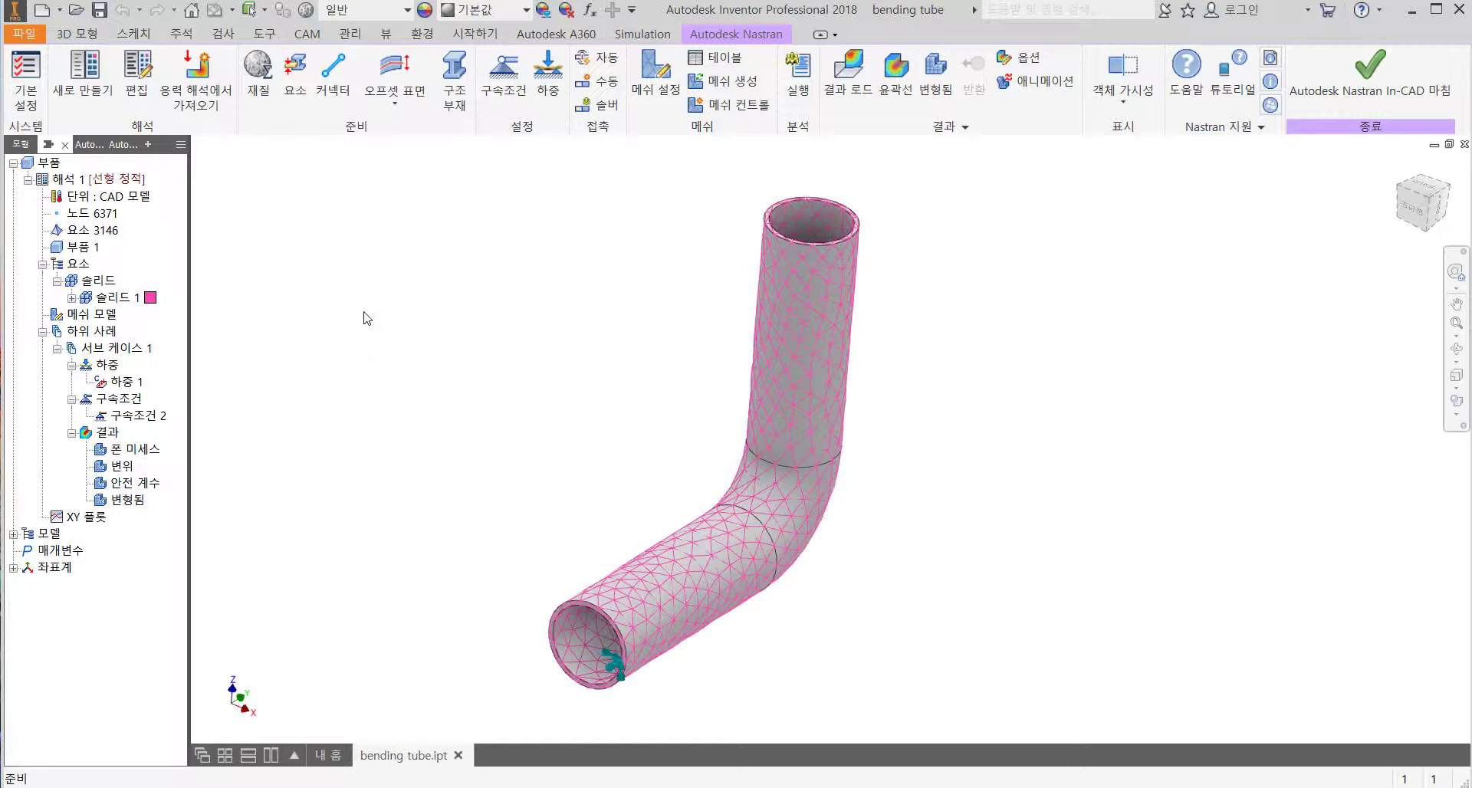
Start a second load for subcase 1 and set its type to From Output (출력에서)
left_click(125, 381)
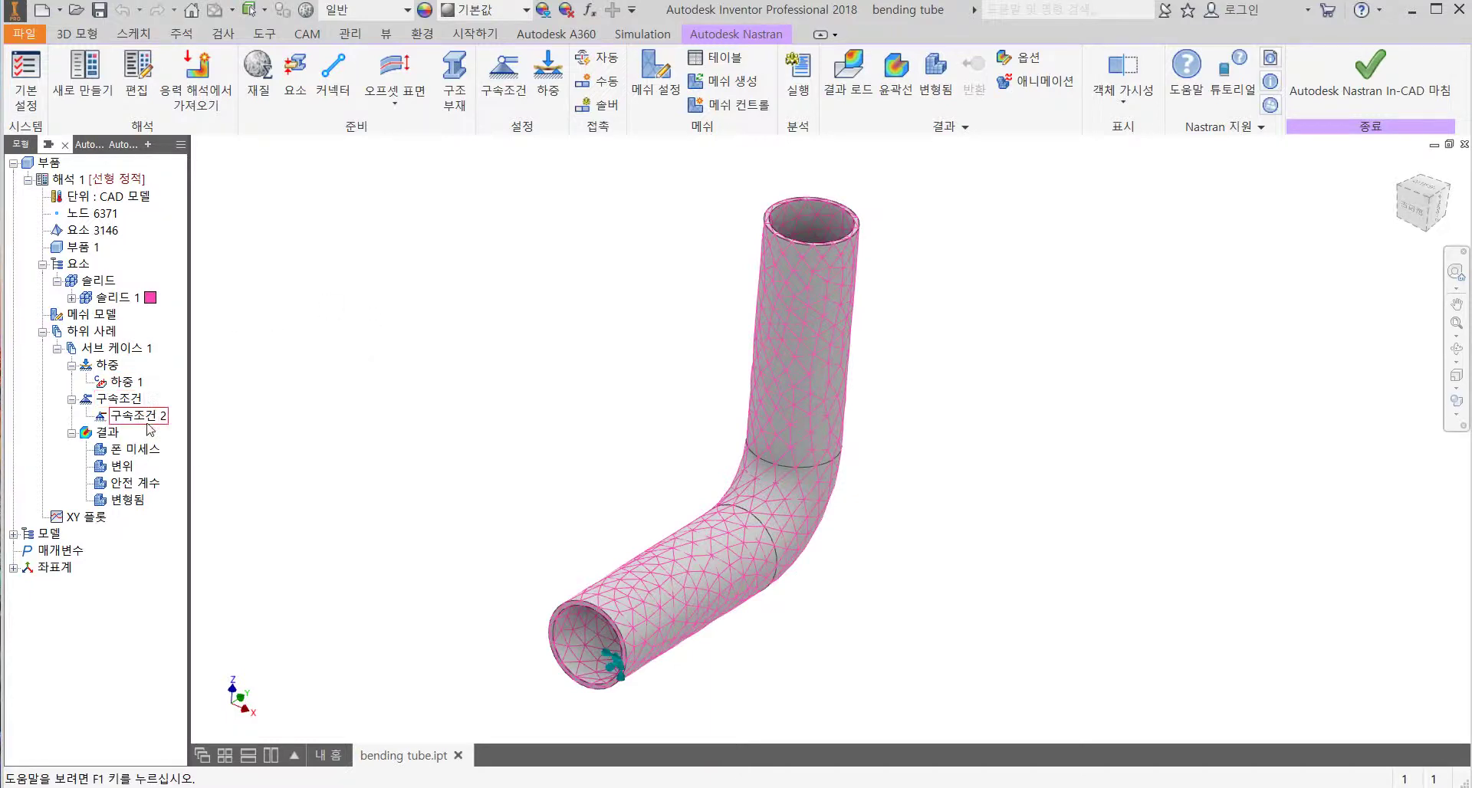
left_click(547, 95)
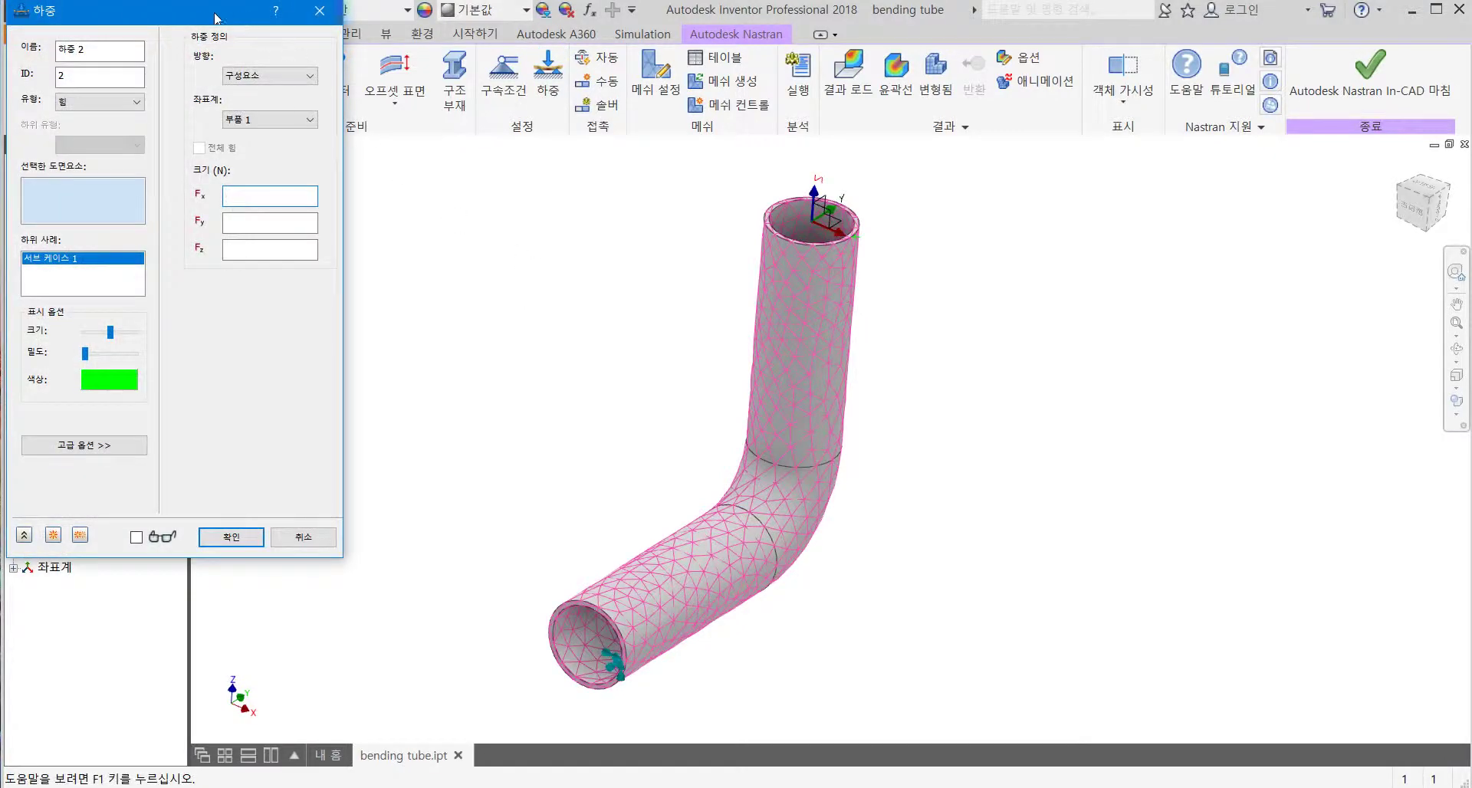
left_click_drag(202, 22, 618, 63)
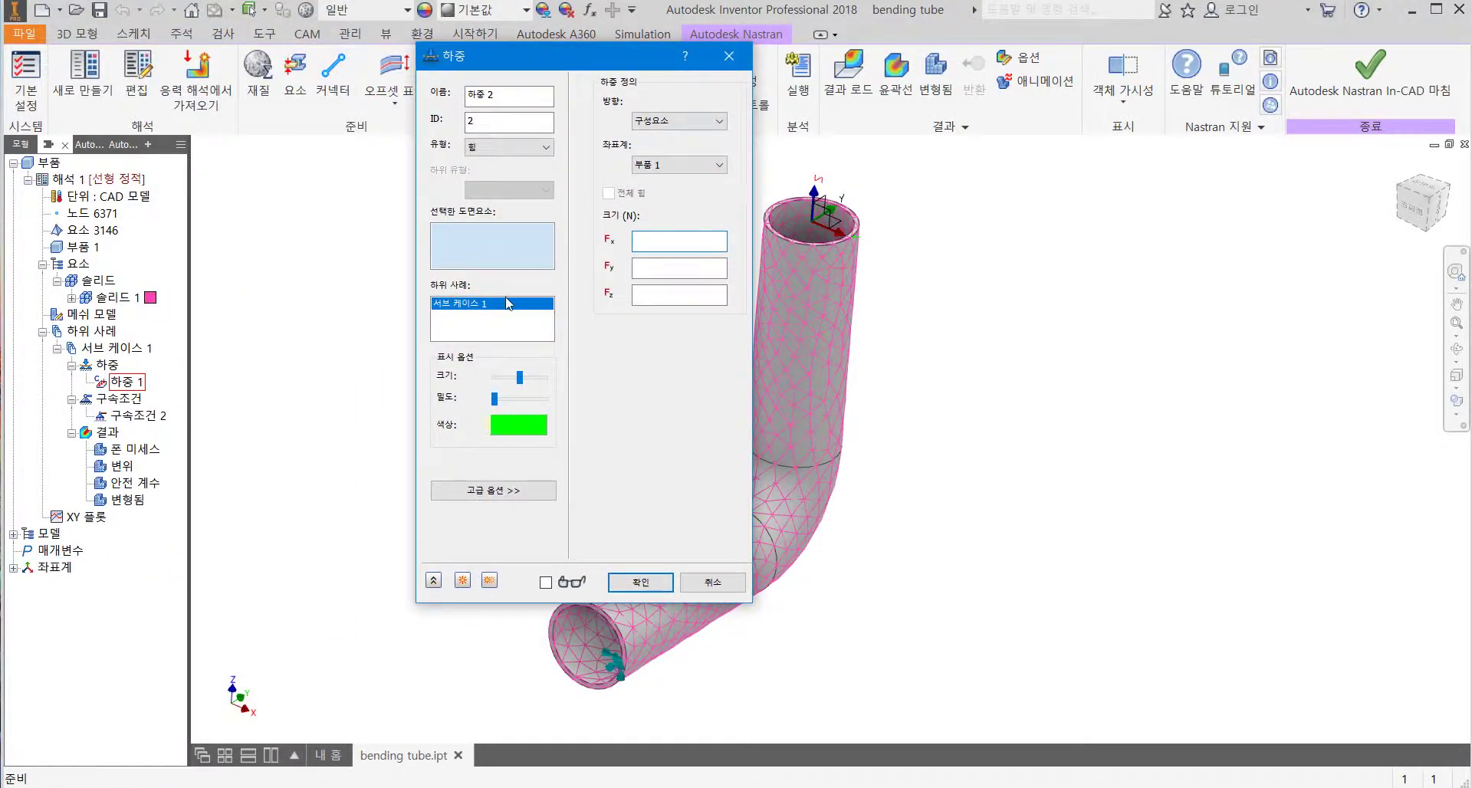
left_click(523, 146)
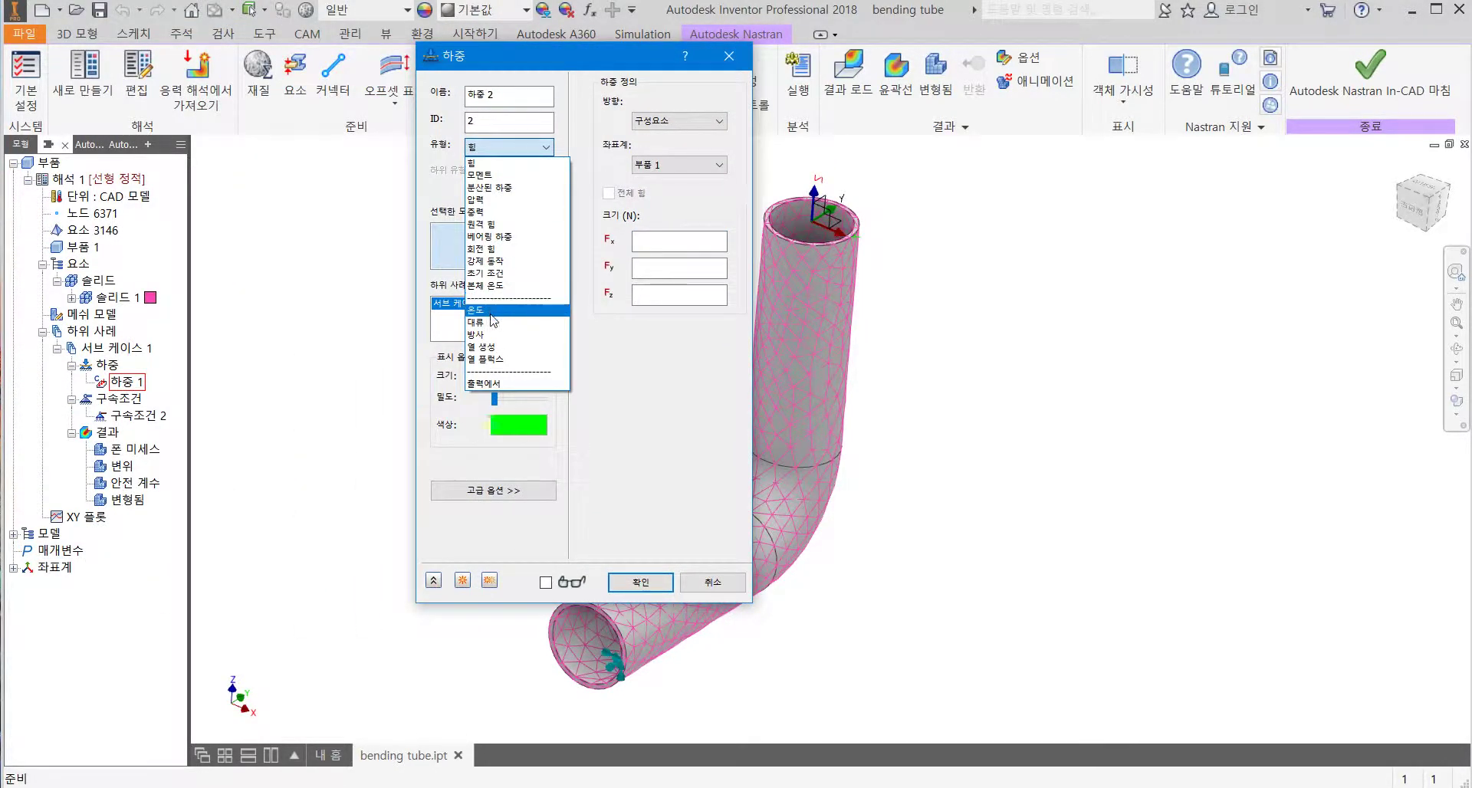
left_click(505, 387)
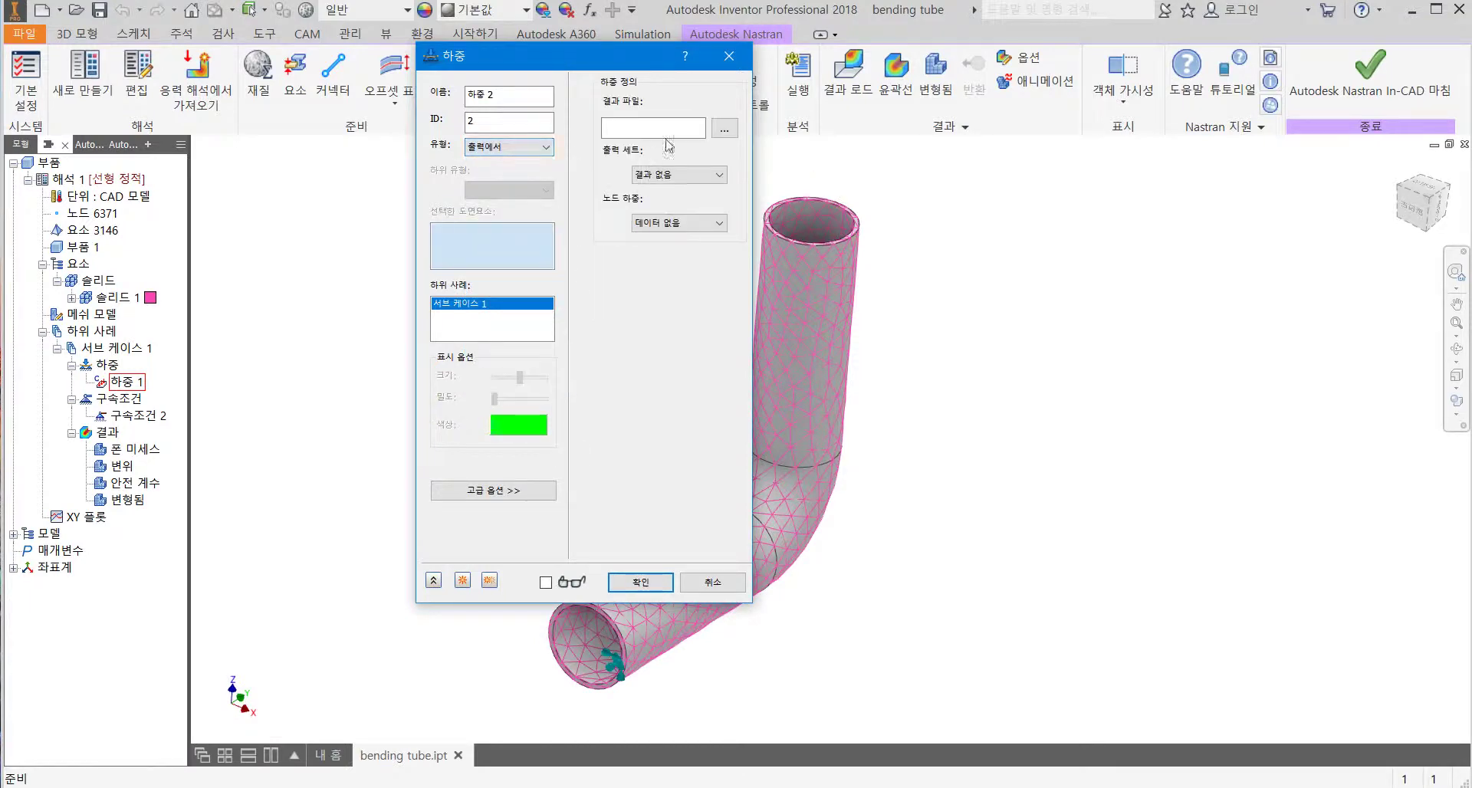
Load the Autodesk CFD result file bending tube1.cfdst from the C: drive's bending tube1 folder as the load's result file
left_click(725, 130)
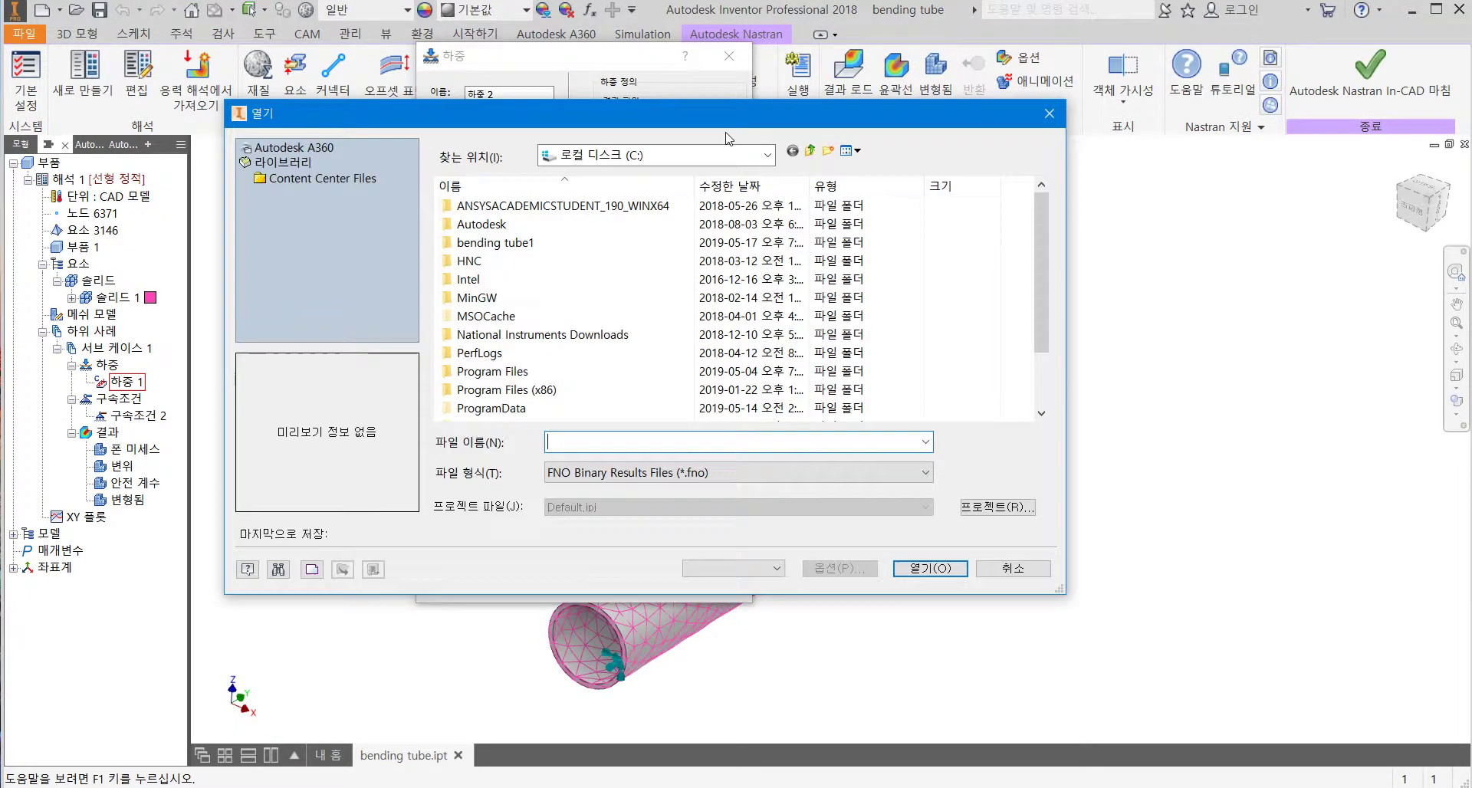
scroll(1043, 332, "down", 2)
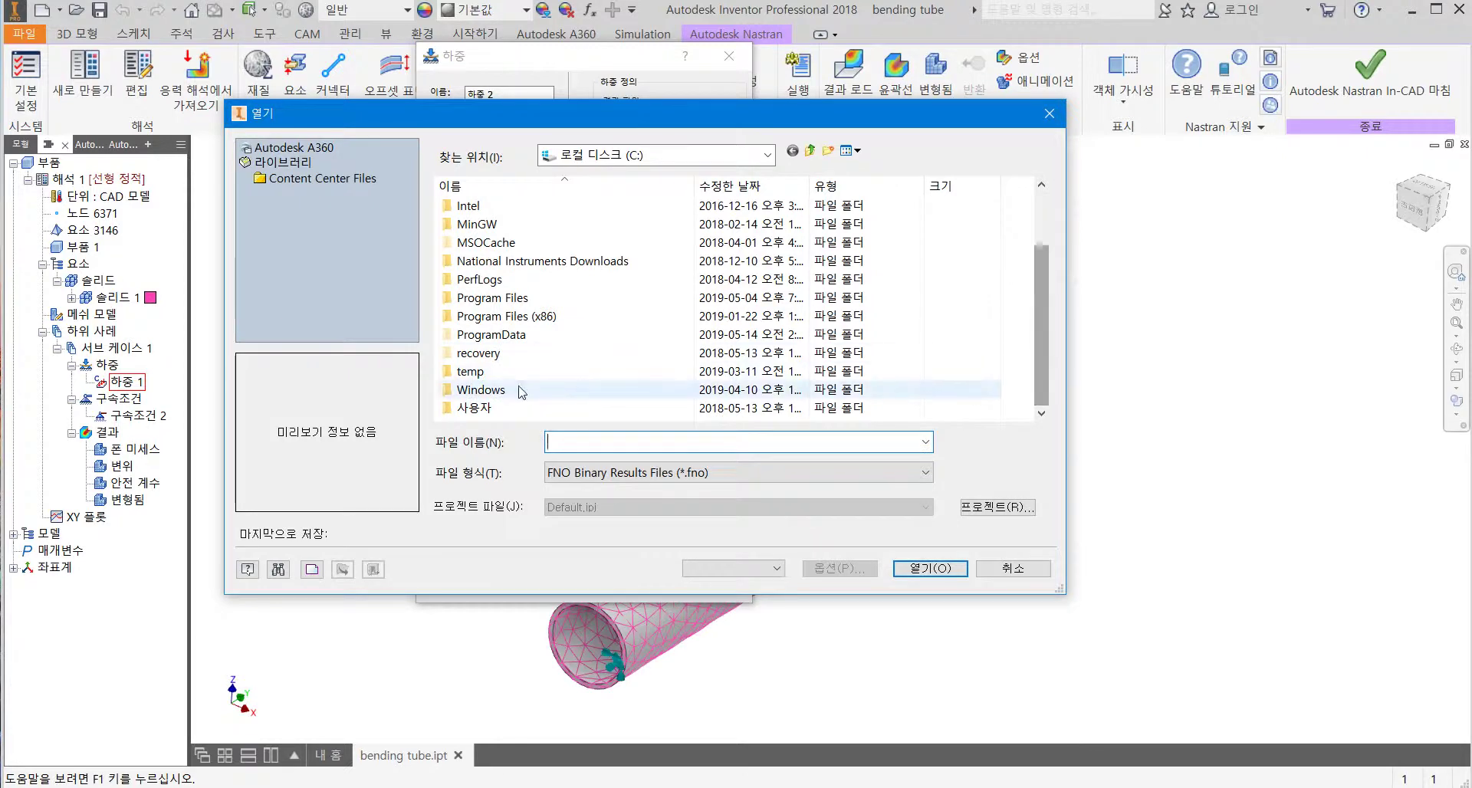
scroll(529, 274, "up", 2)
double_click(506, 242)
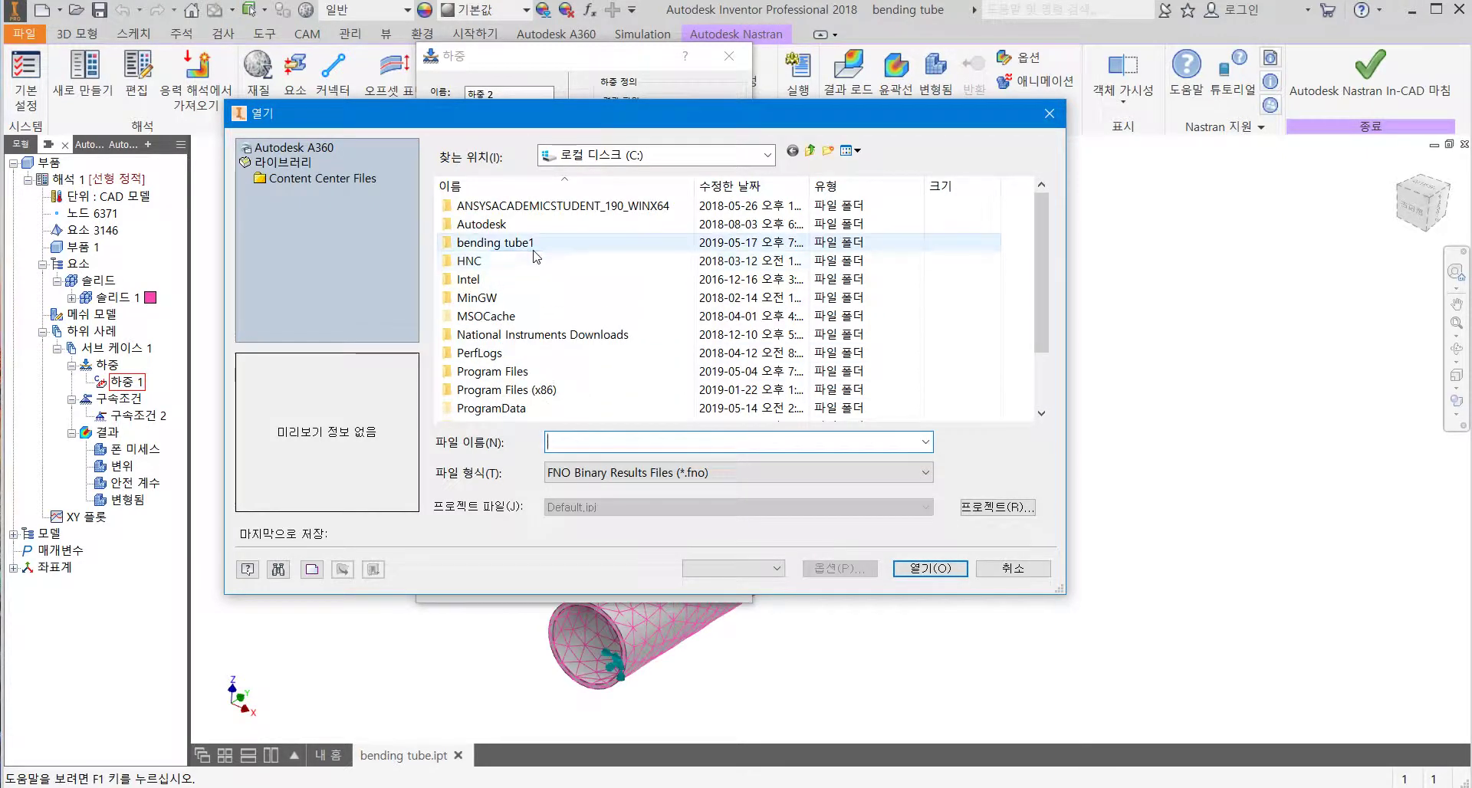
left_click(771, 472)
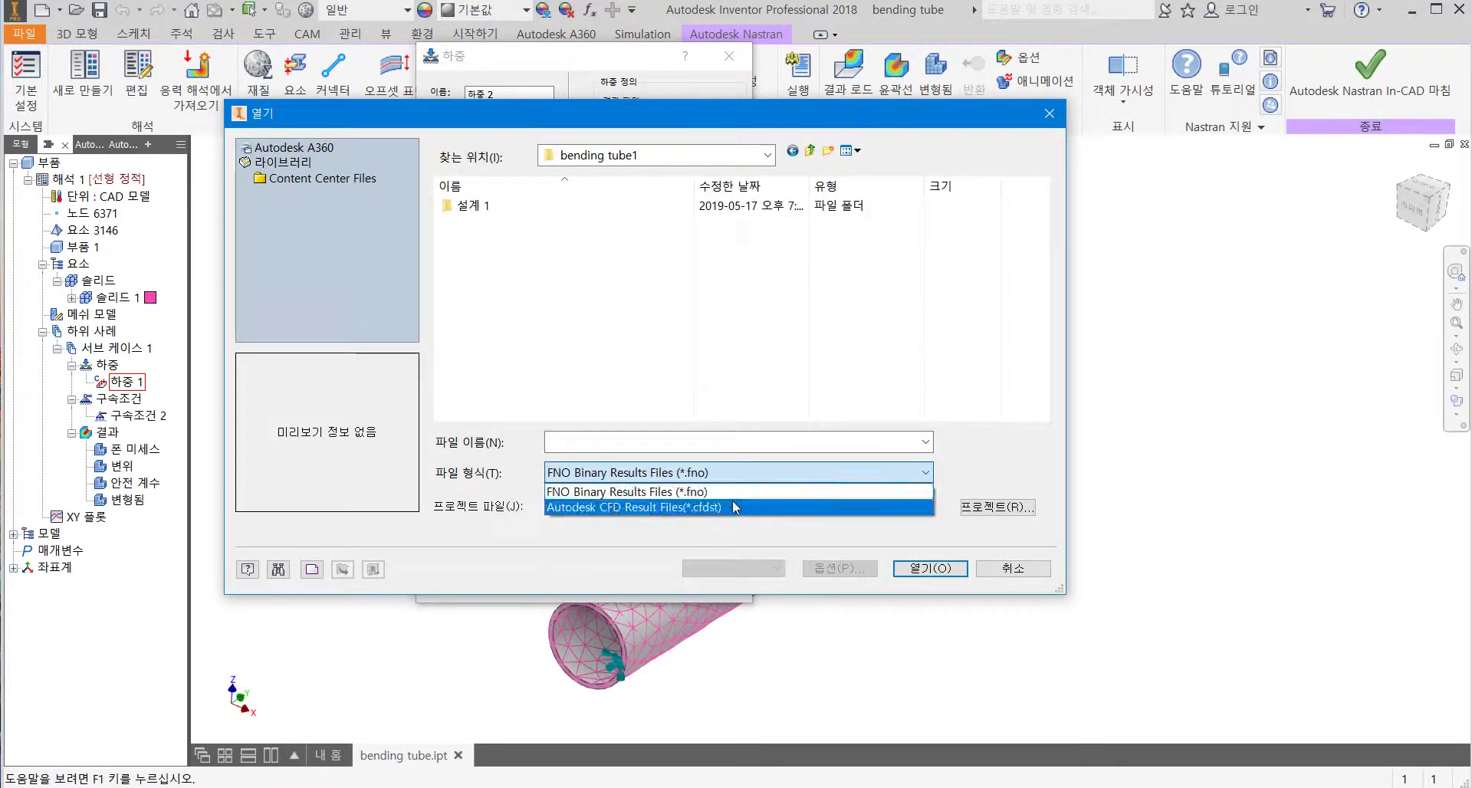
left_click(734, 512)
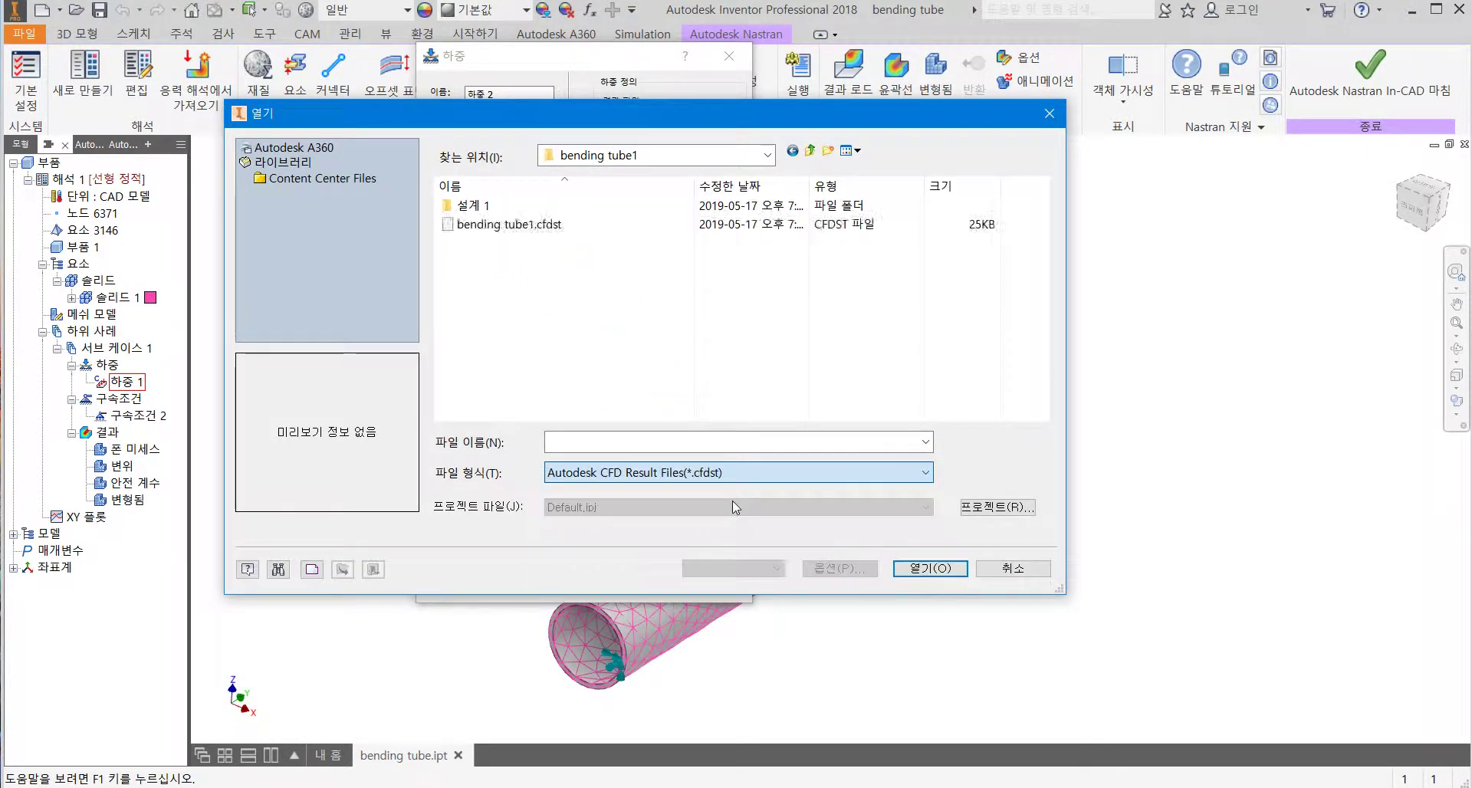
left_click(914, 567)
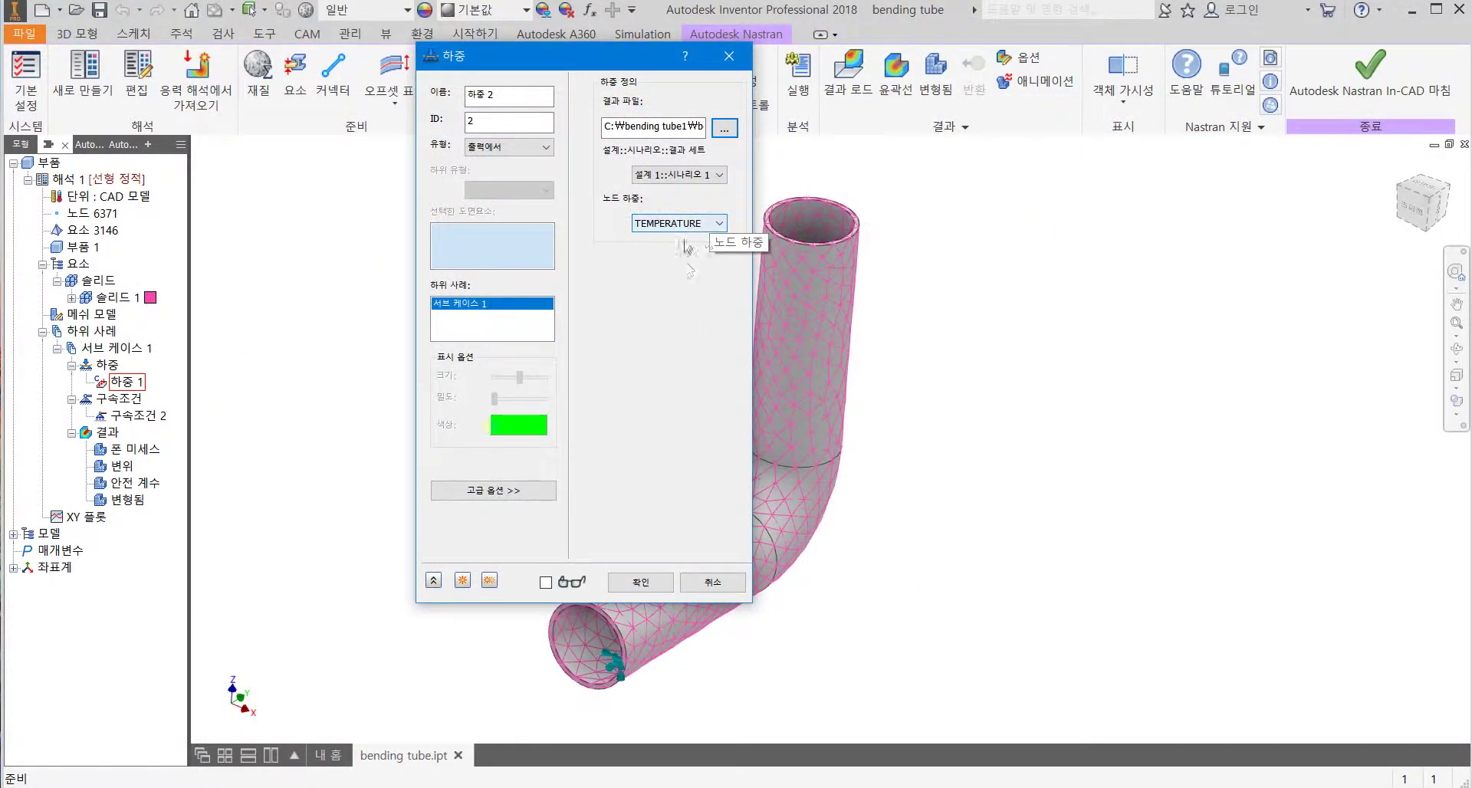
Choose the design 1, scenario 1, s99 result set with TEMPERATURE as the nodal load and create the load
left_click(704, 175)
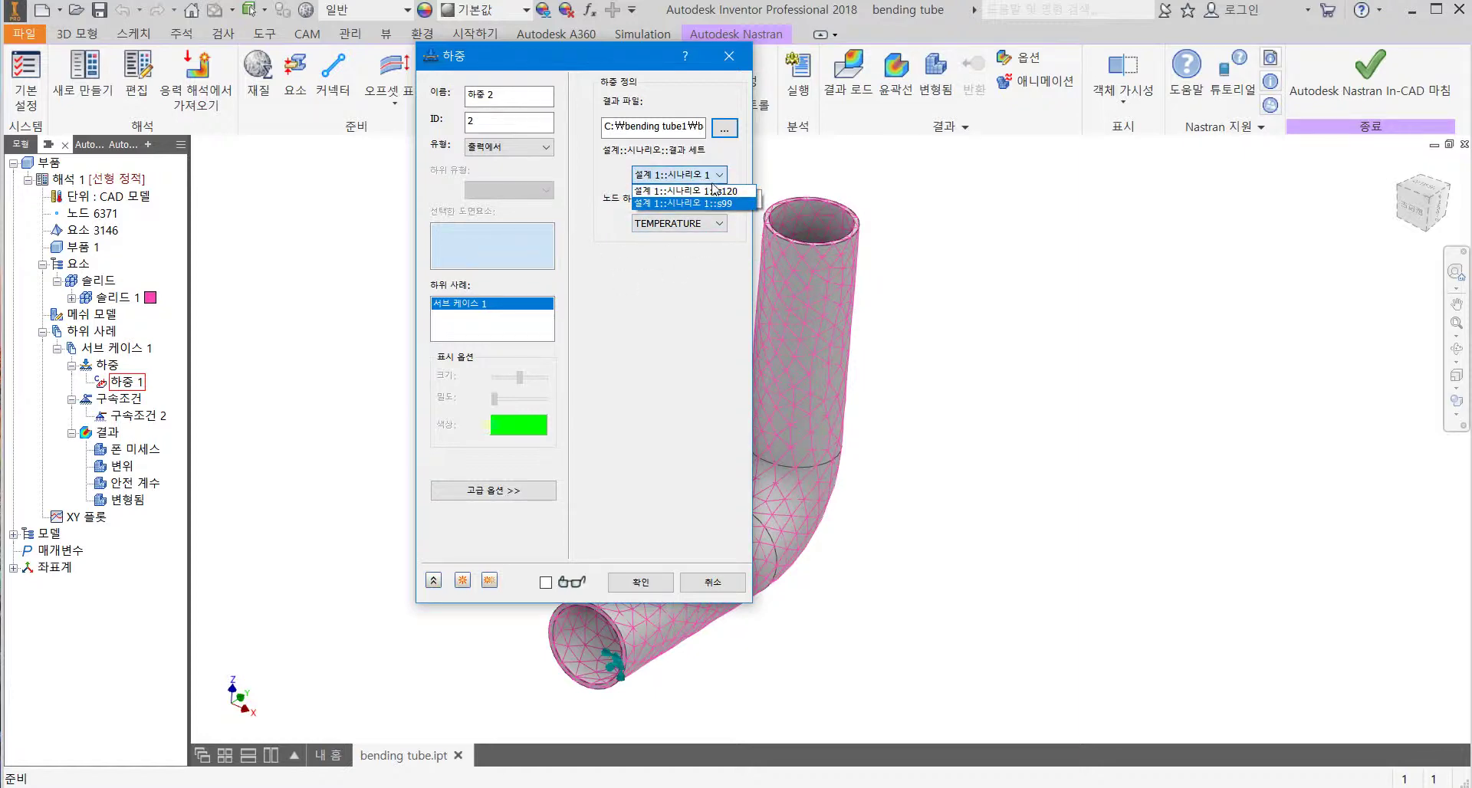
left_click(706, 178)
left_click(707, 178)
left_click(703, 202)
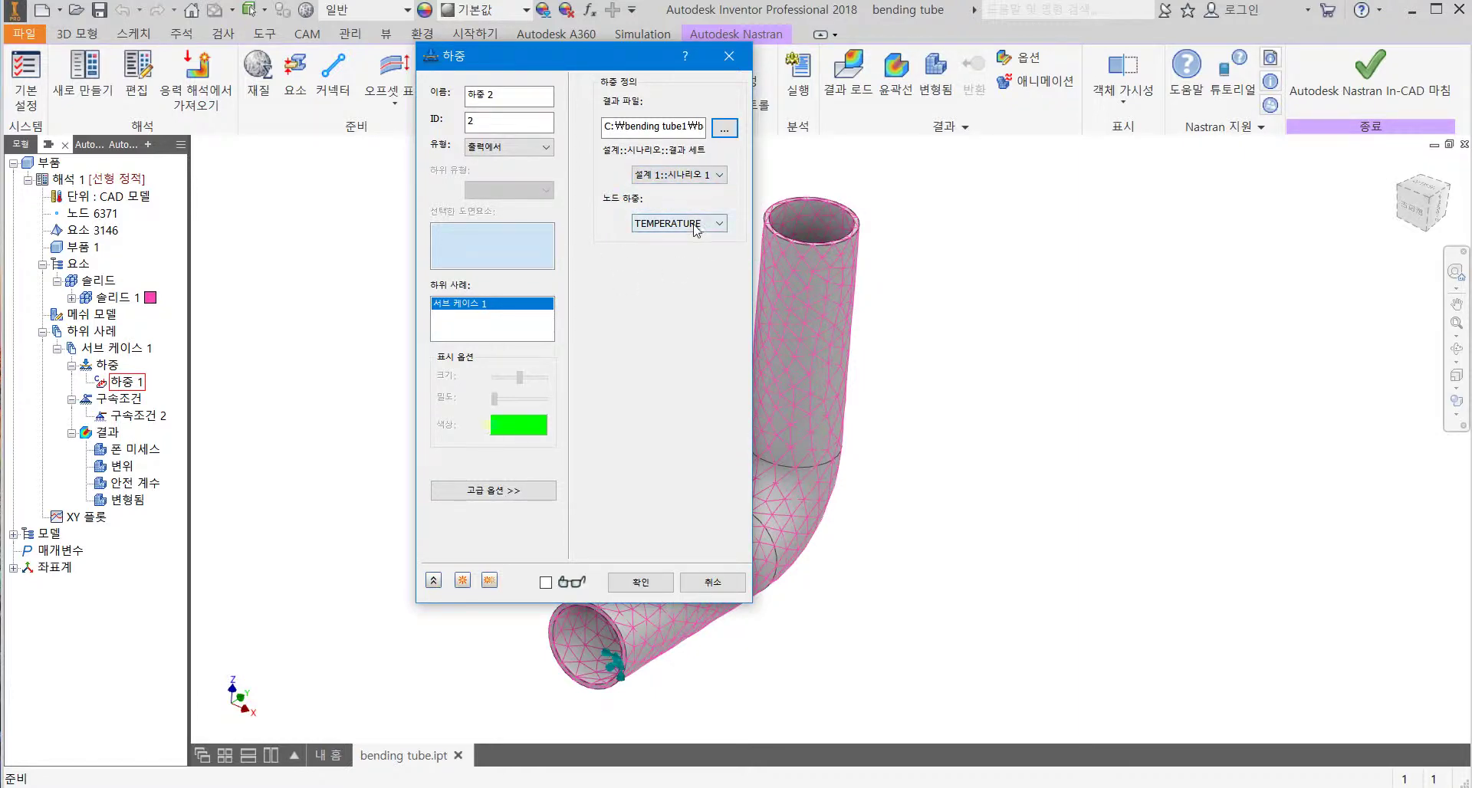
left_click(726, 180)
left_click(724, 177)
left_click(639, 583)
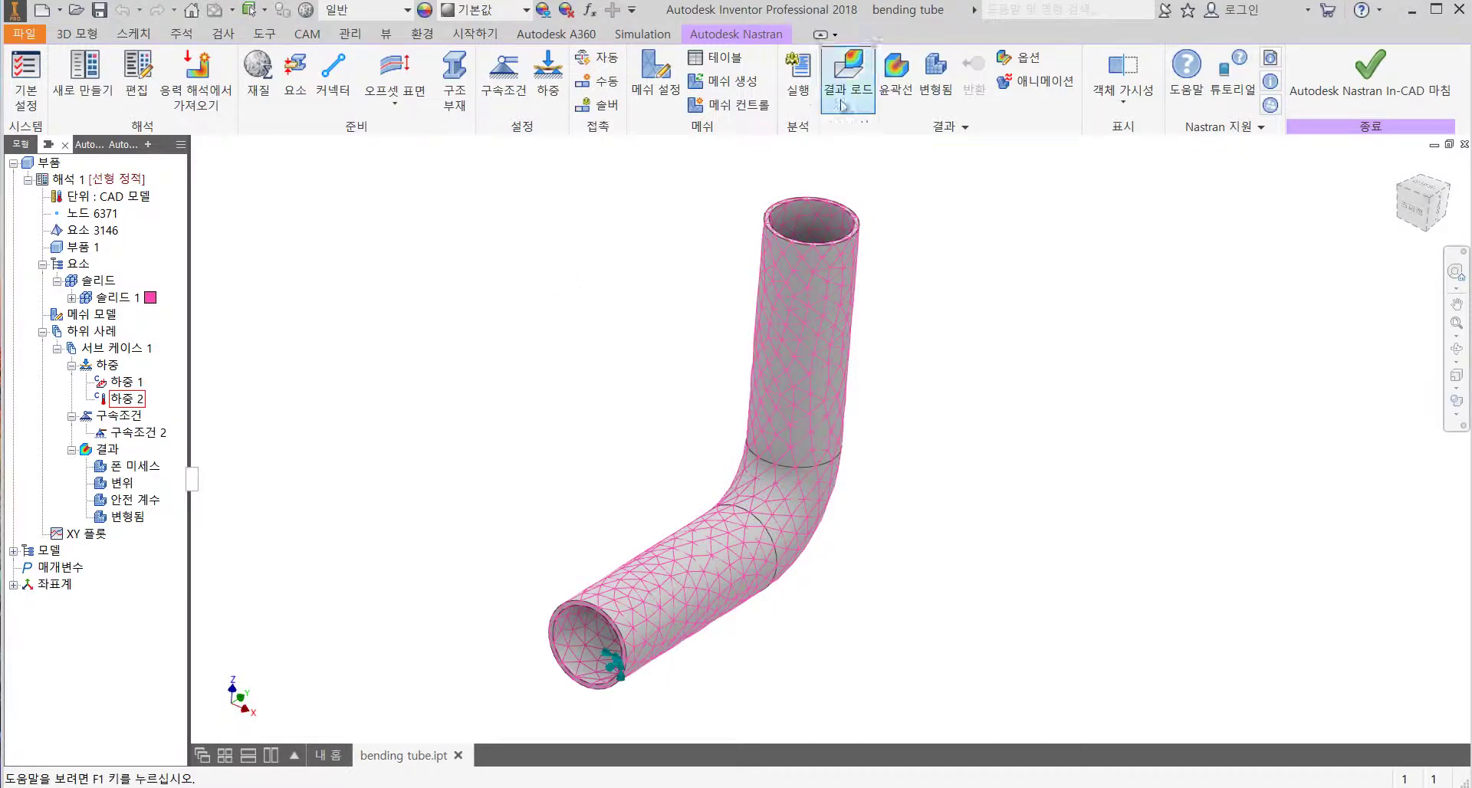
Rerun the analysis with the temperature load included and review the total displacement as a contour and as an animation
left_click(805, 86)
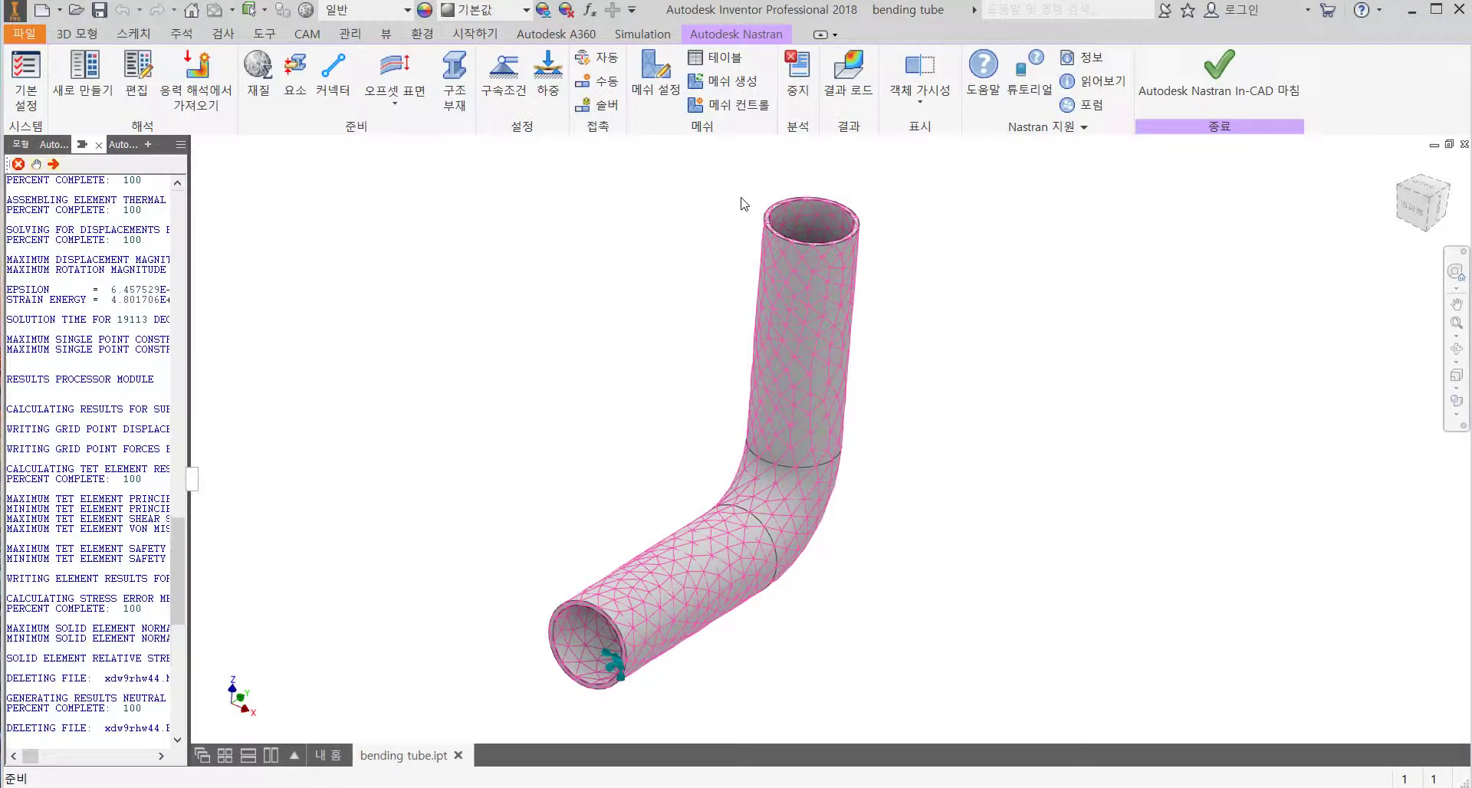
left_click(816, 491)
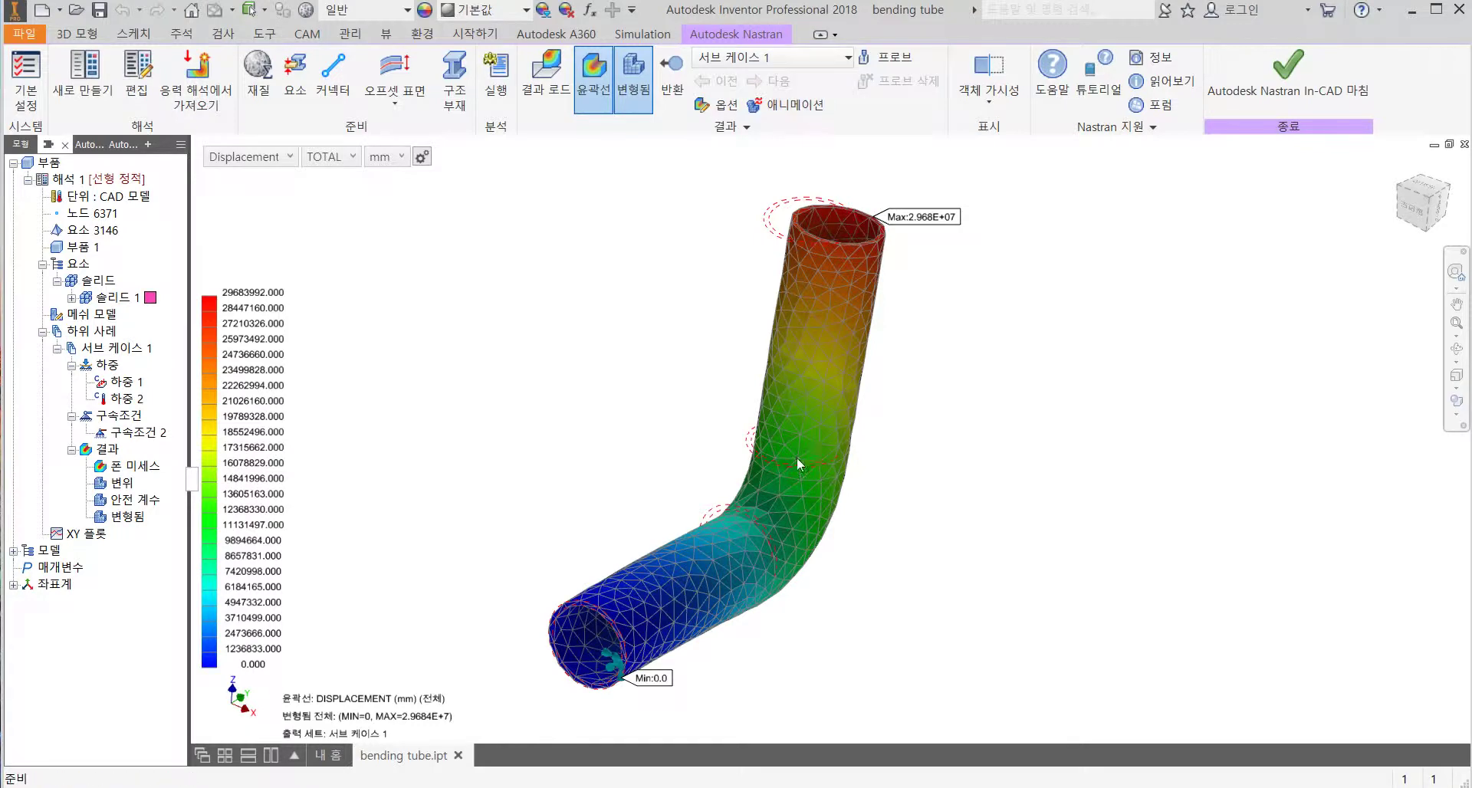
middle_click_drag(776, 549, 811, 497, "shift")
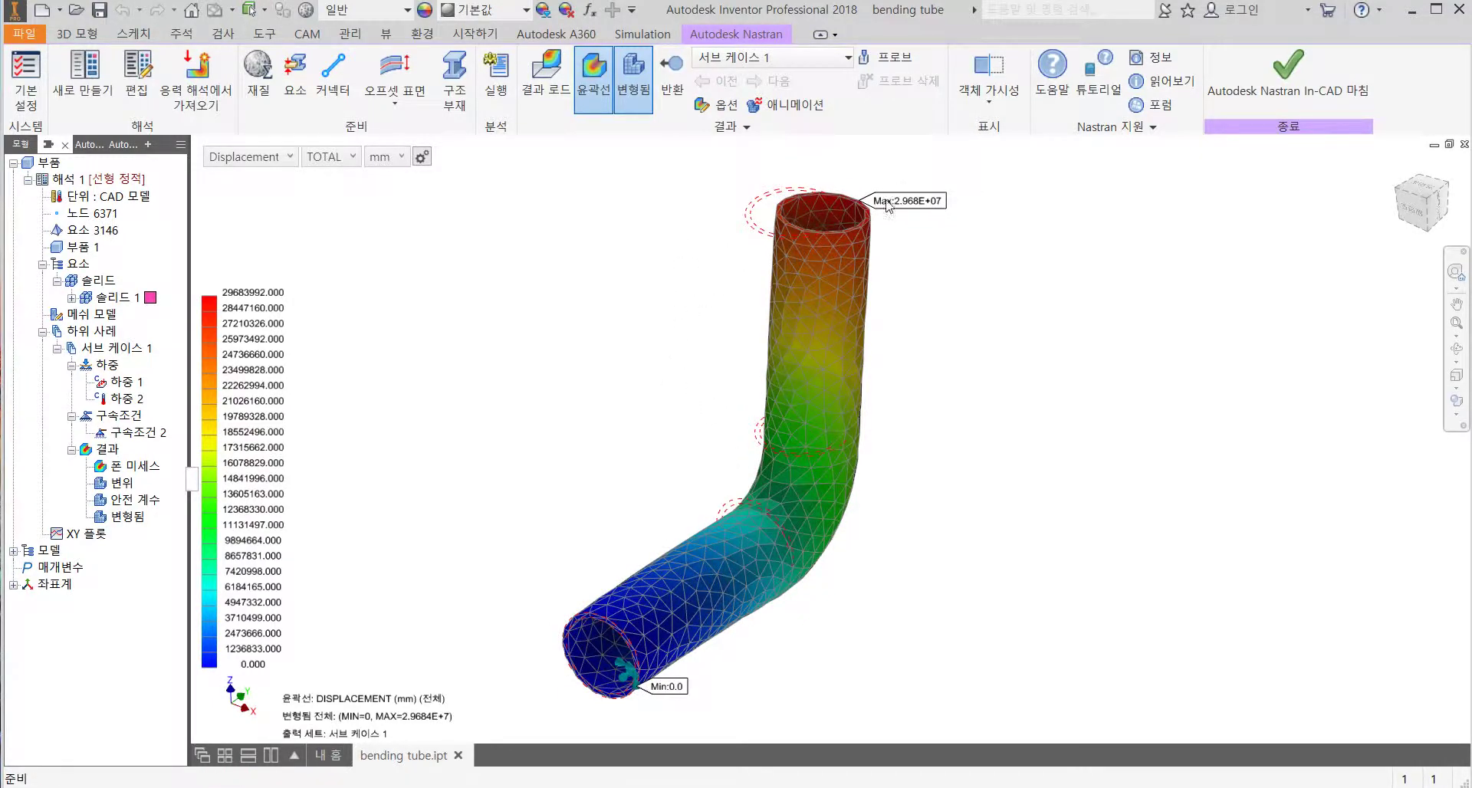
left_click(795, 107)
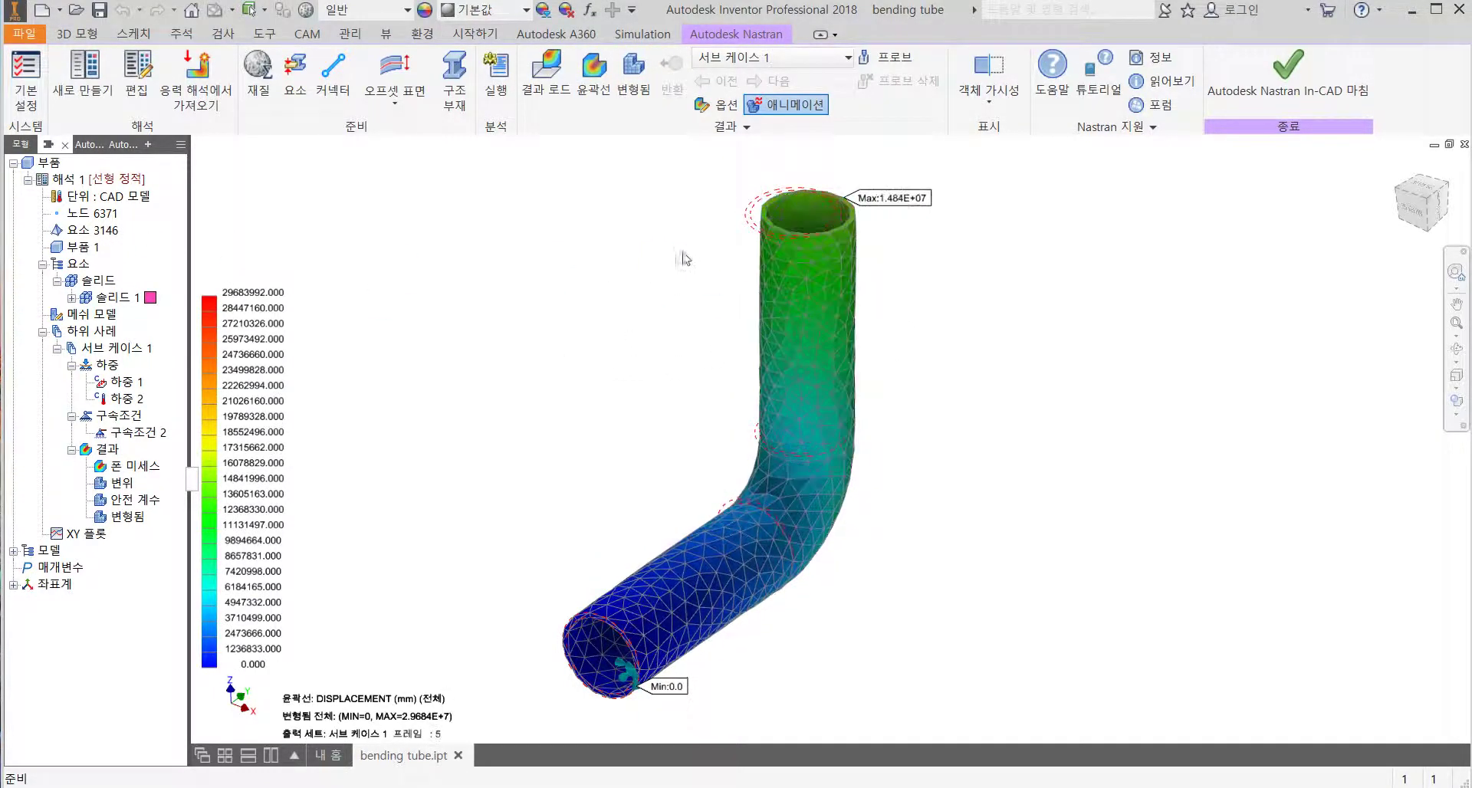
left_click(782, 104)
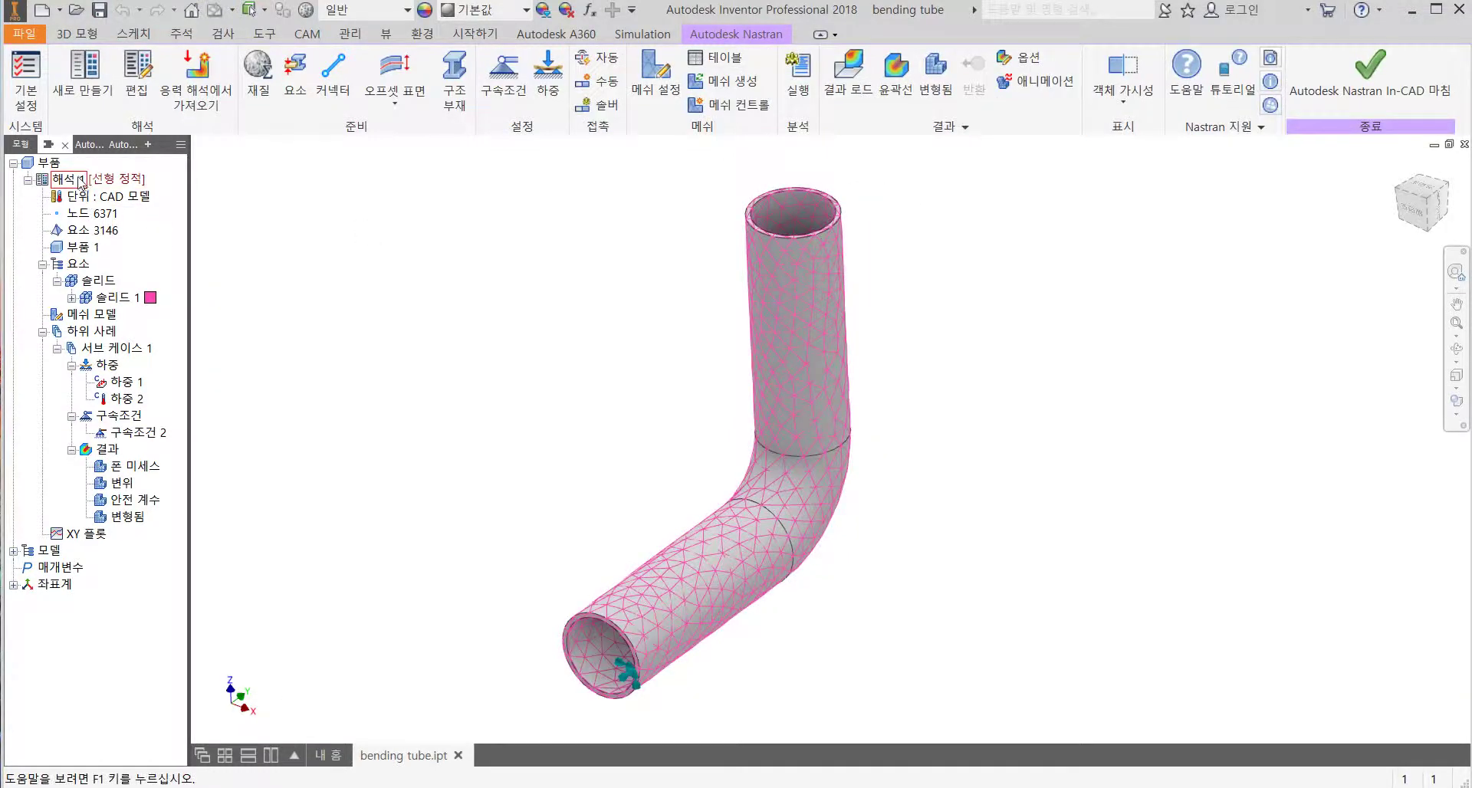
left_click(67, 180)
right_click(69, 187)
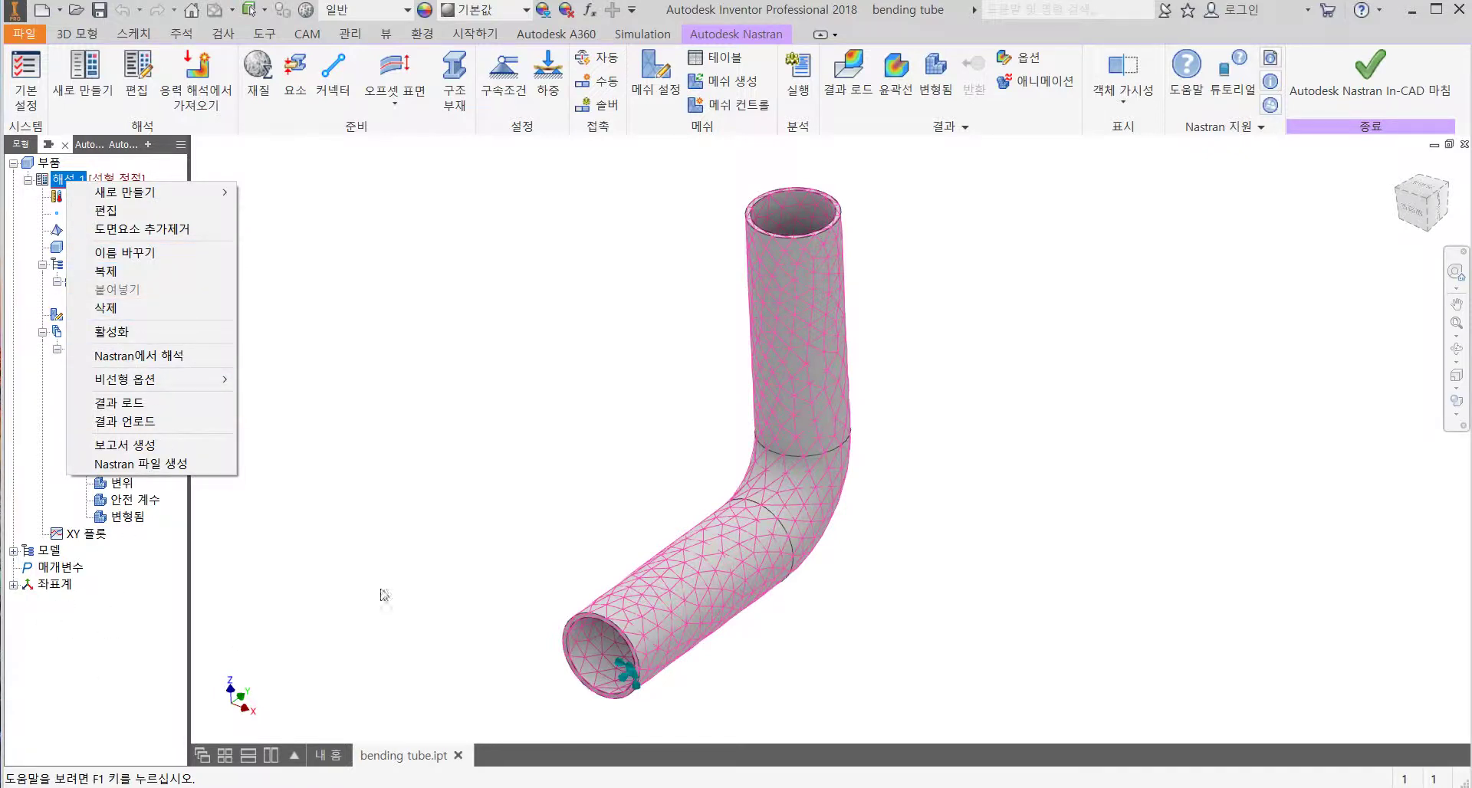
left_click(1099, 375)
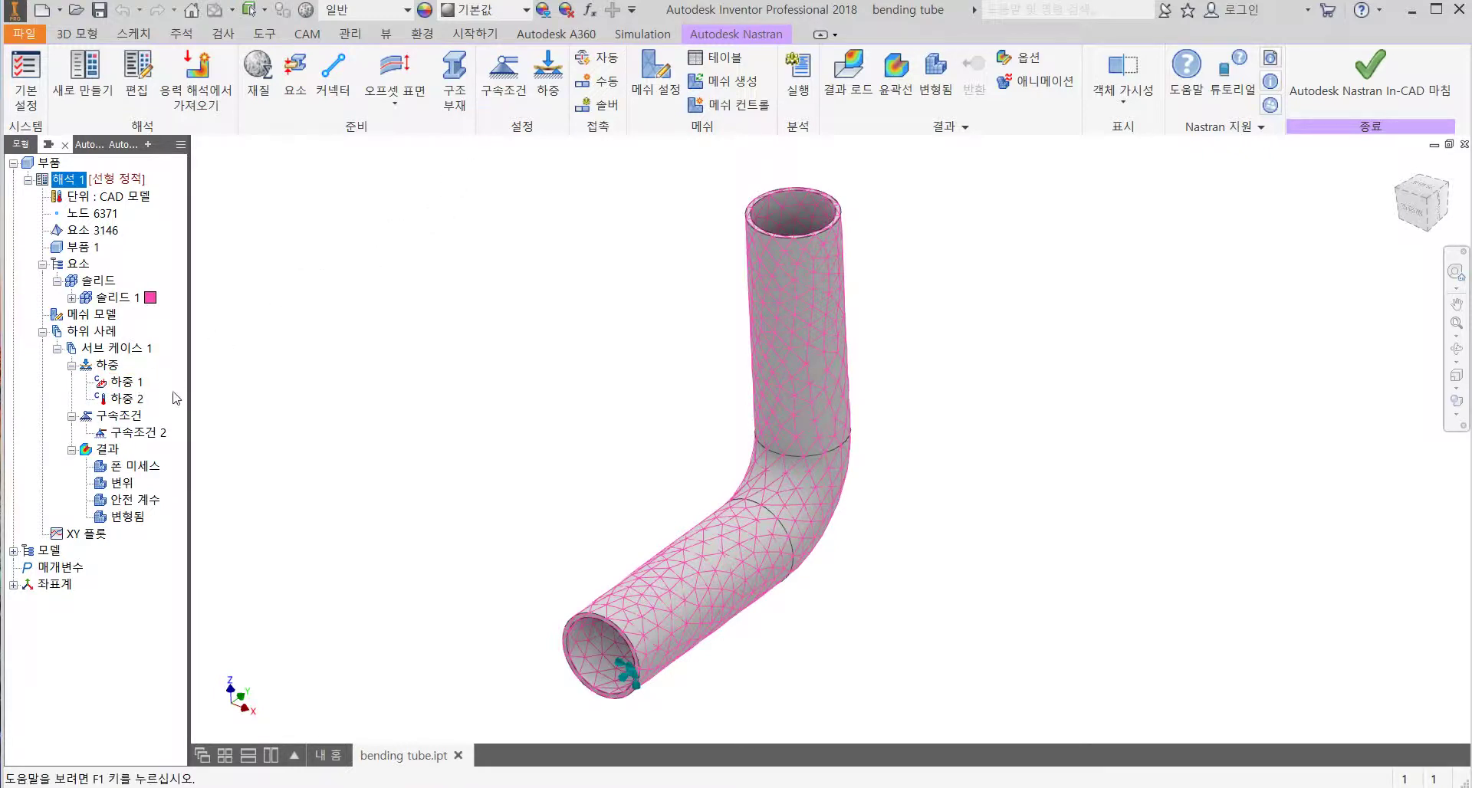
left_click(556, 94)
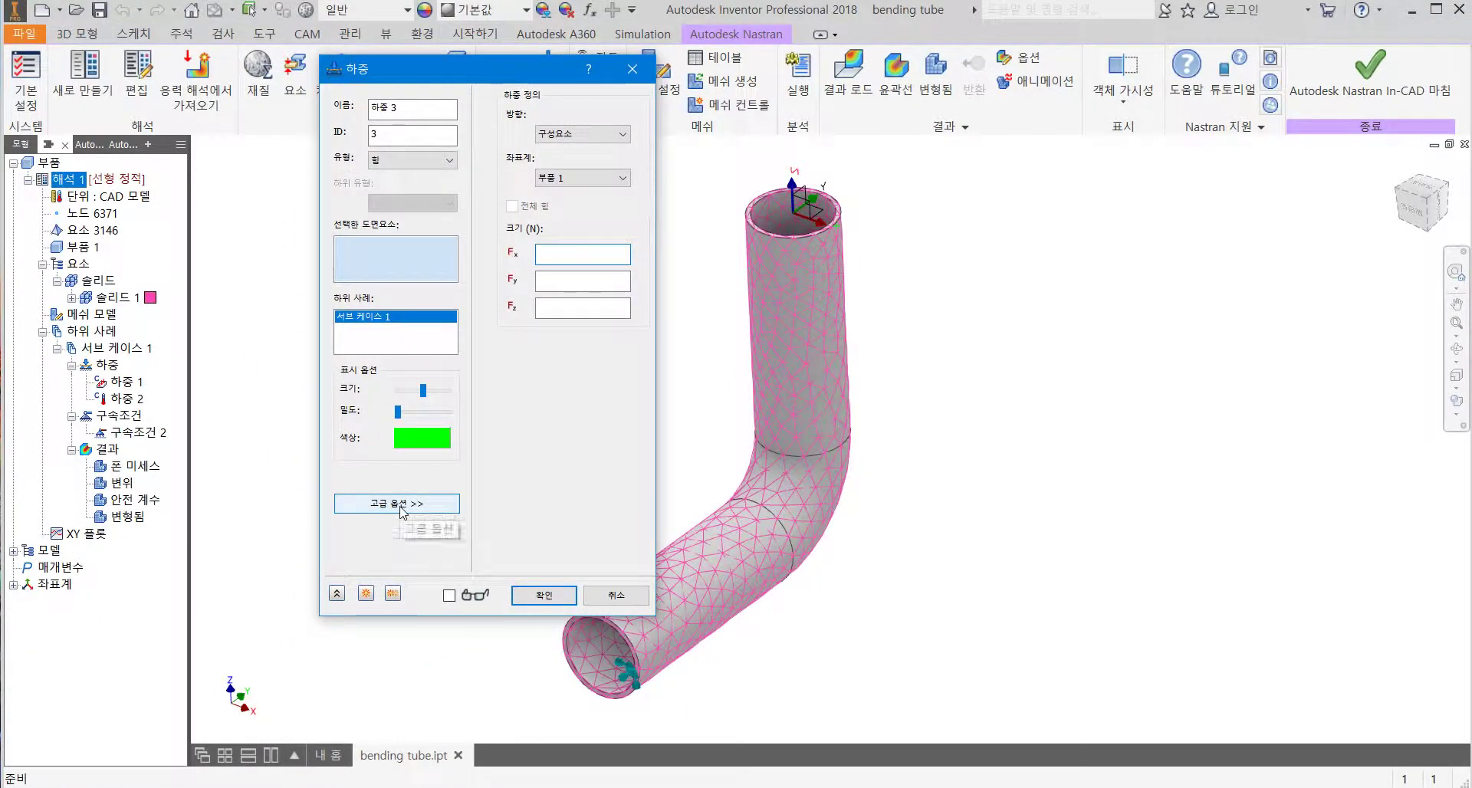
left_click(428, 161)
left_click(398, 396)
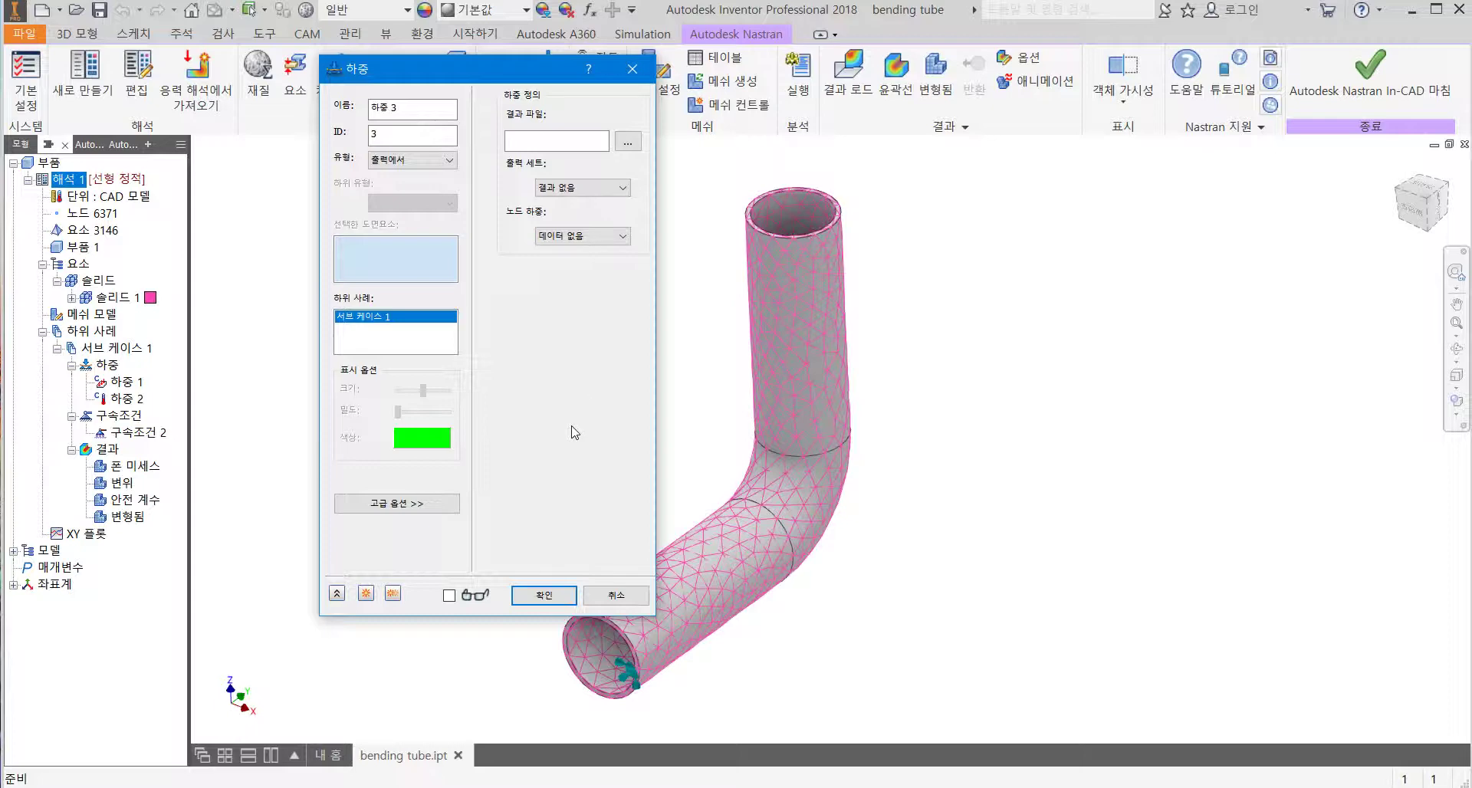
left_click(616, 596)
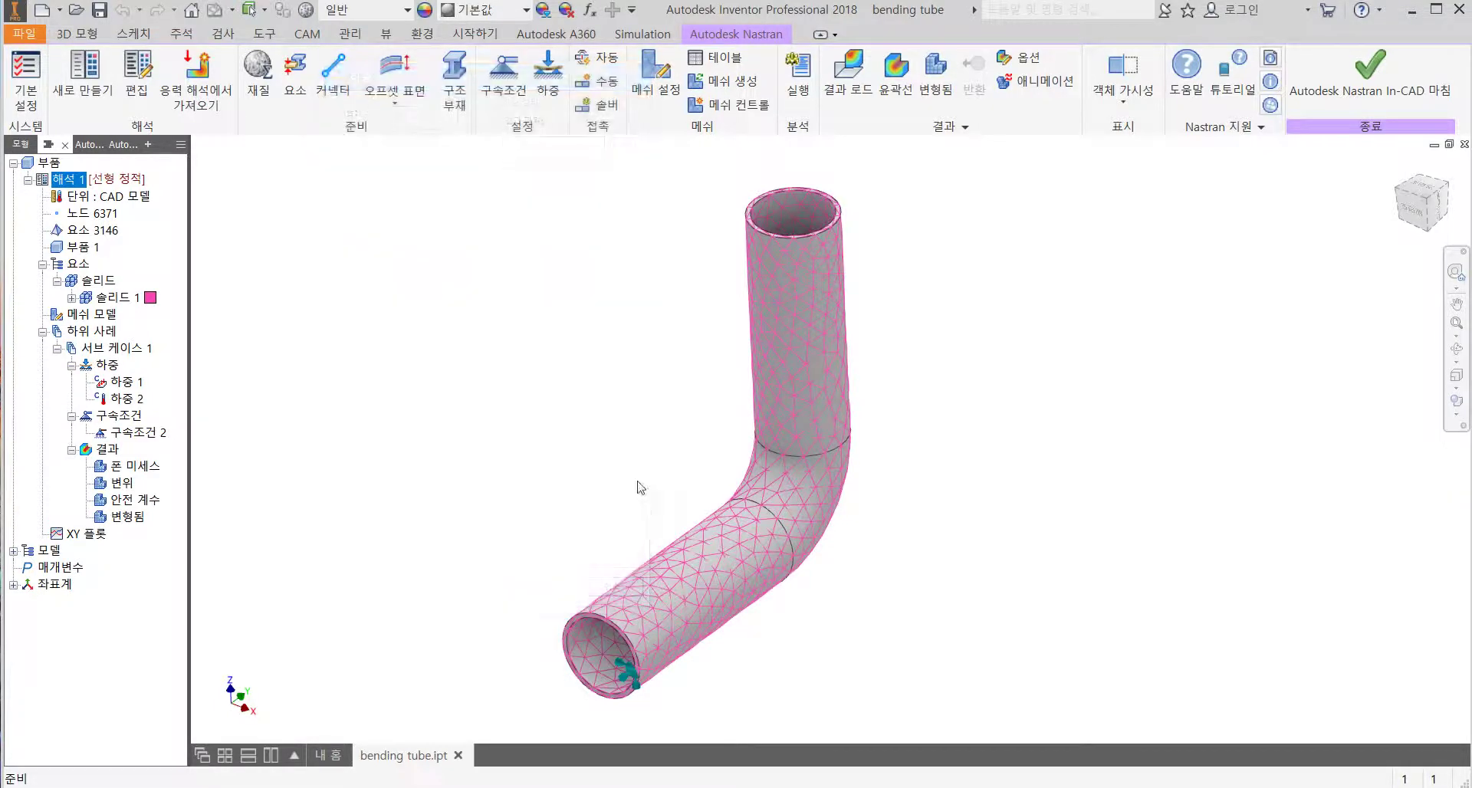